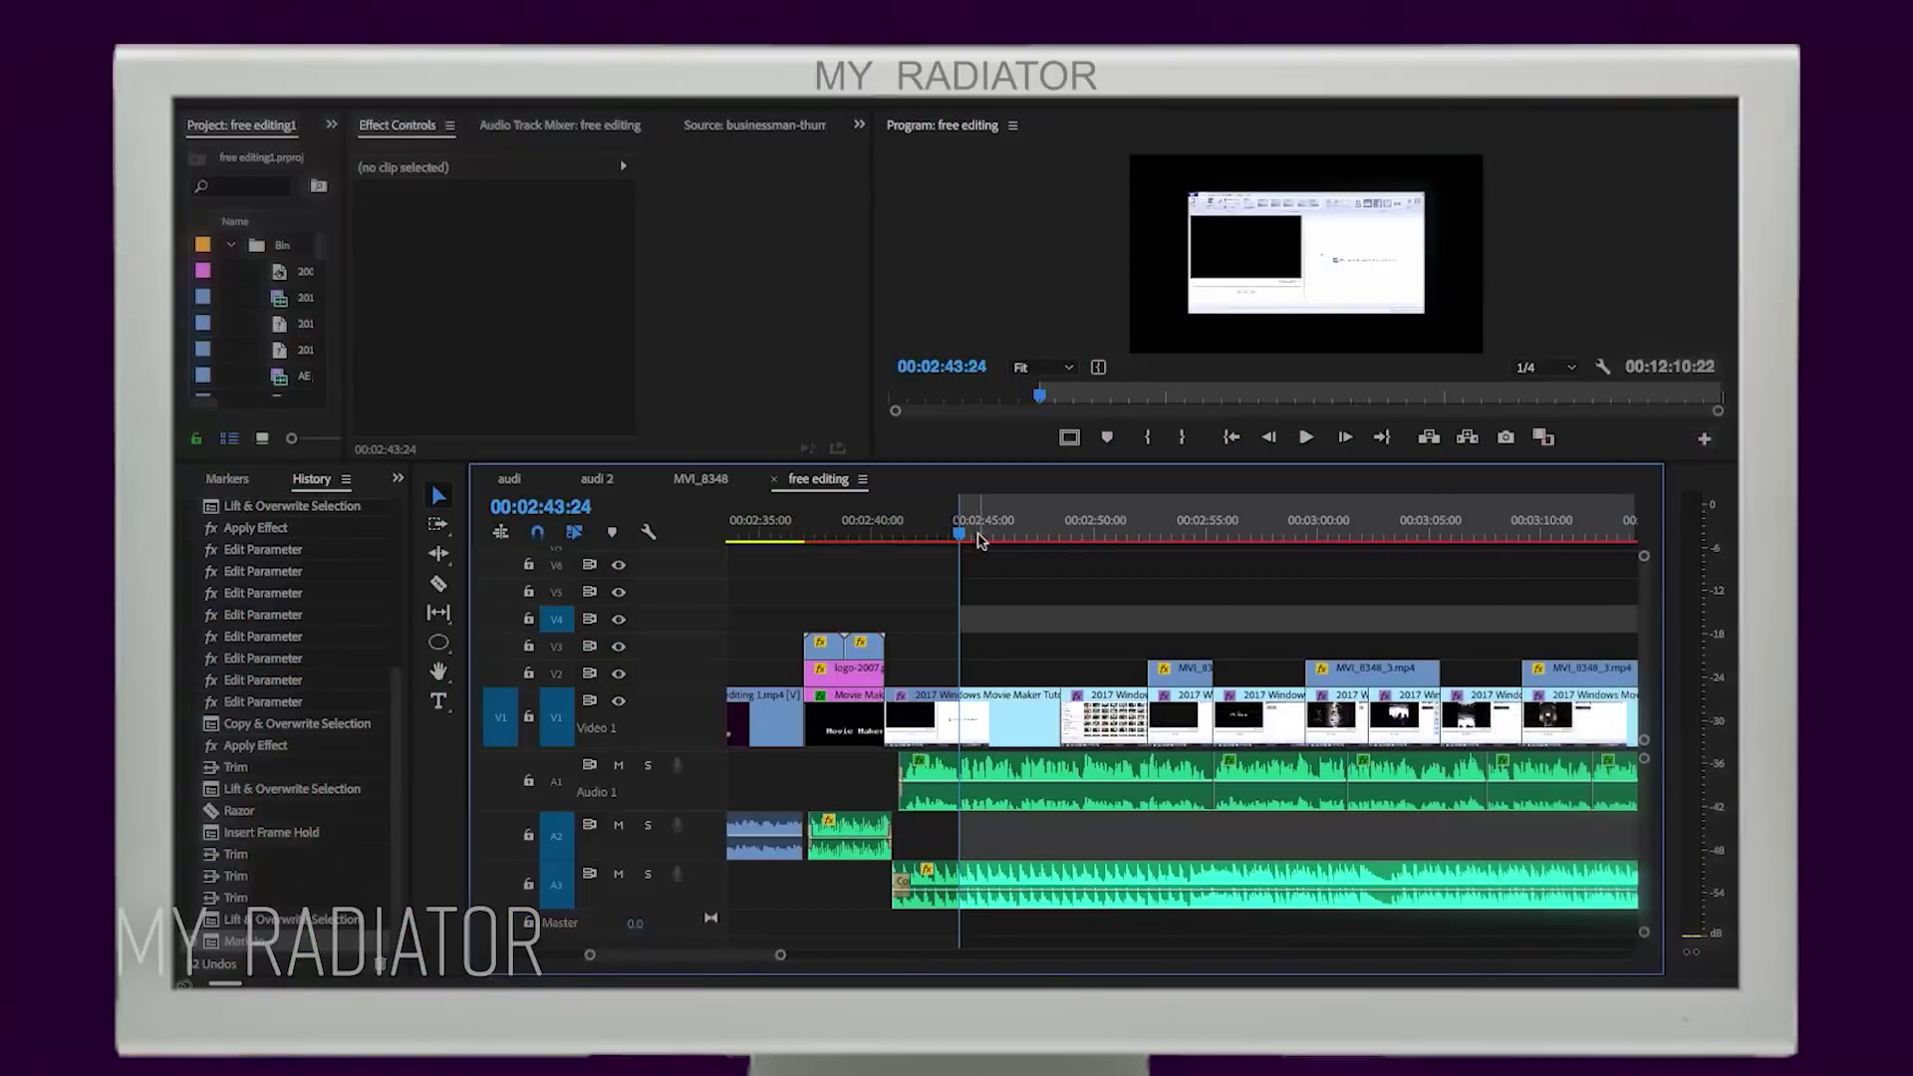
Step: Mark an In point at 00:02:37:05 and an Out point at 00:02:51:22
mouse_move(992, 539)
left_mouse_down()
mouse_move(812, 541)
mouse_move(1137, 549)
left_mouse_up()
key("i")
key("o")
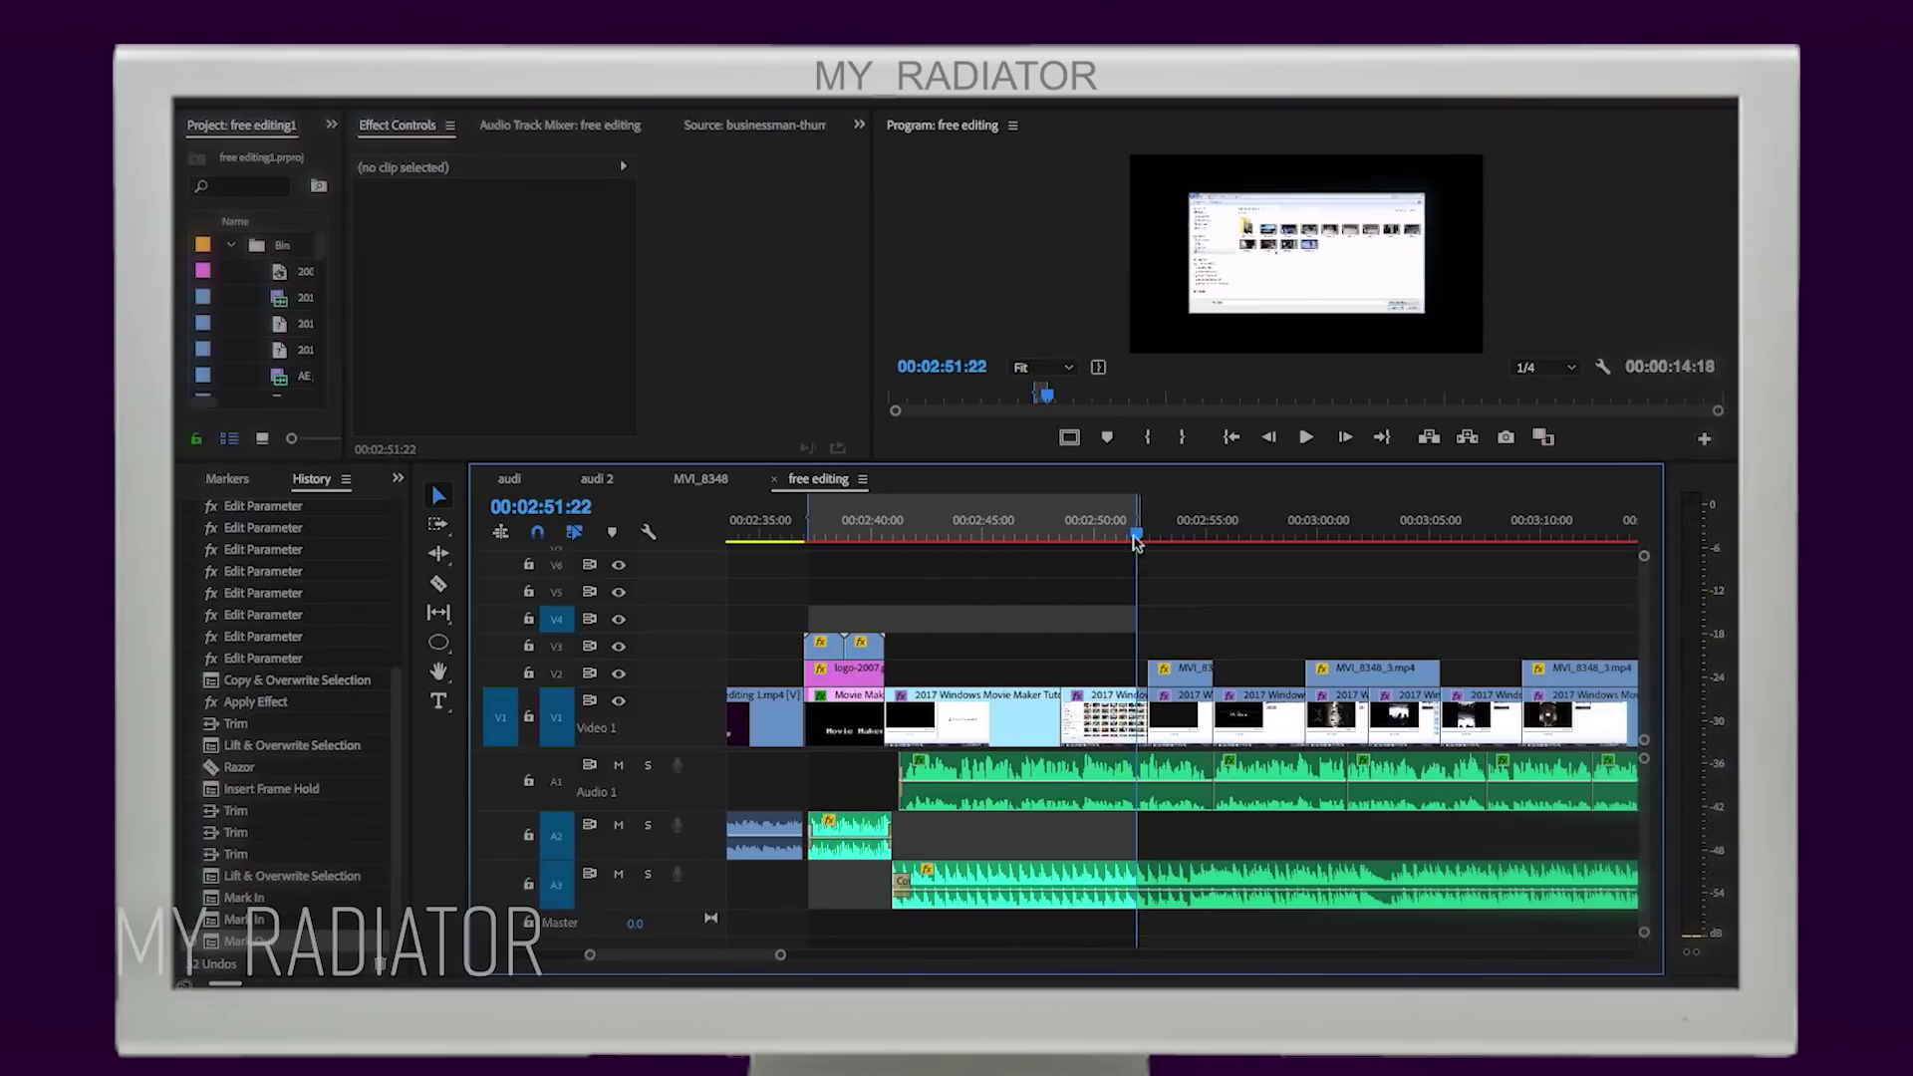
Step: Export the marked range as free editing.mp4 into the Movies folder
key("ctrl+m")
left_click(1248, 282)
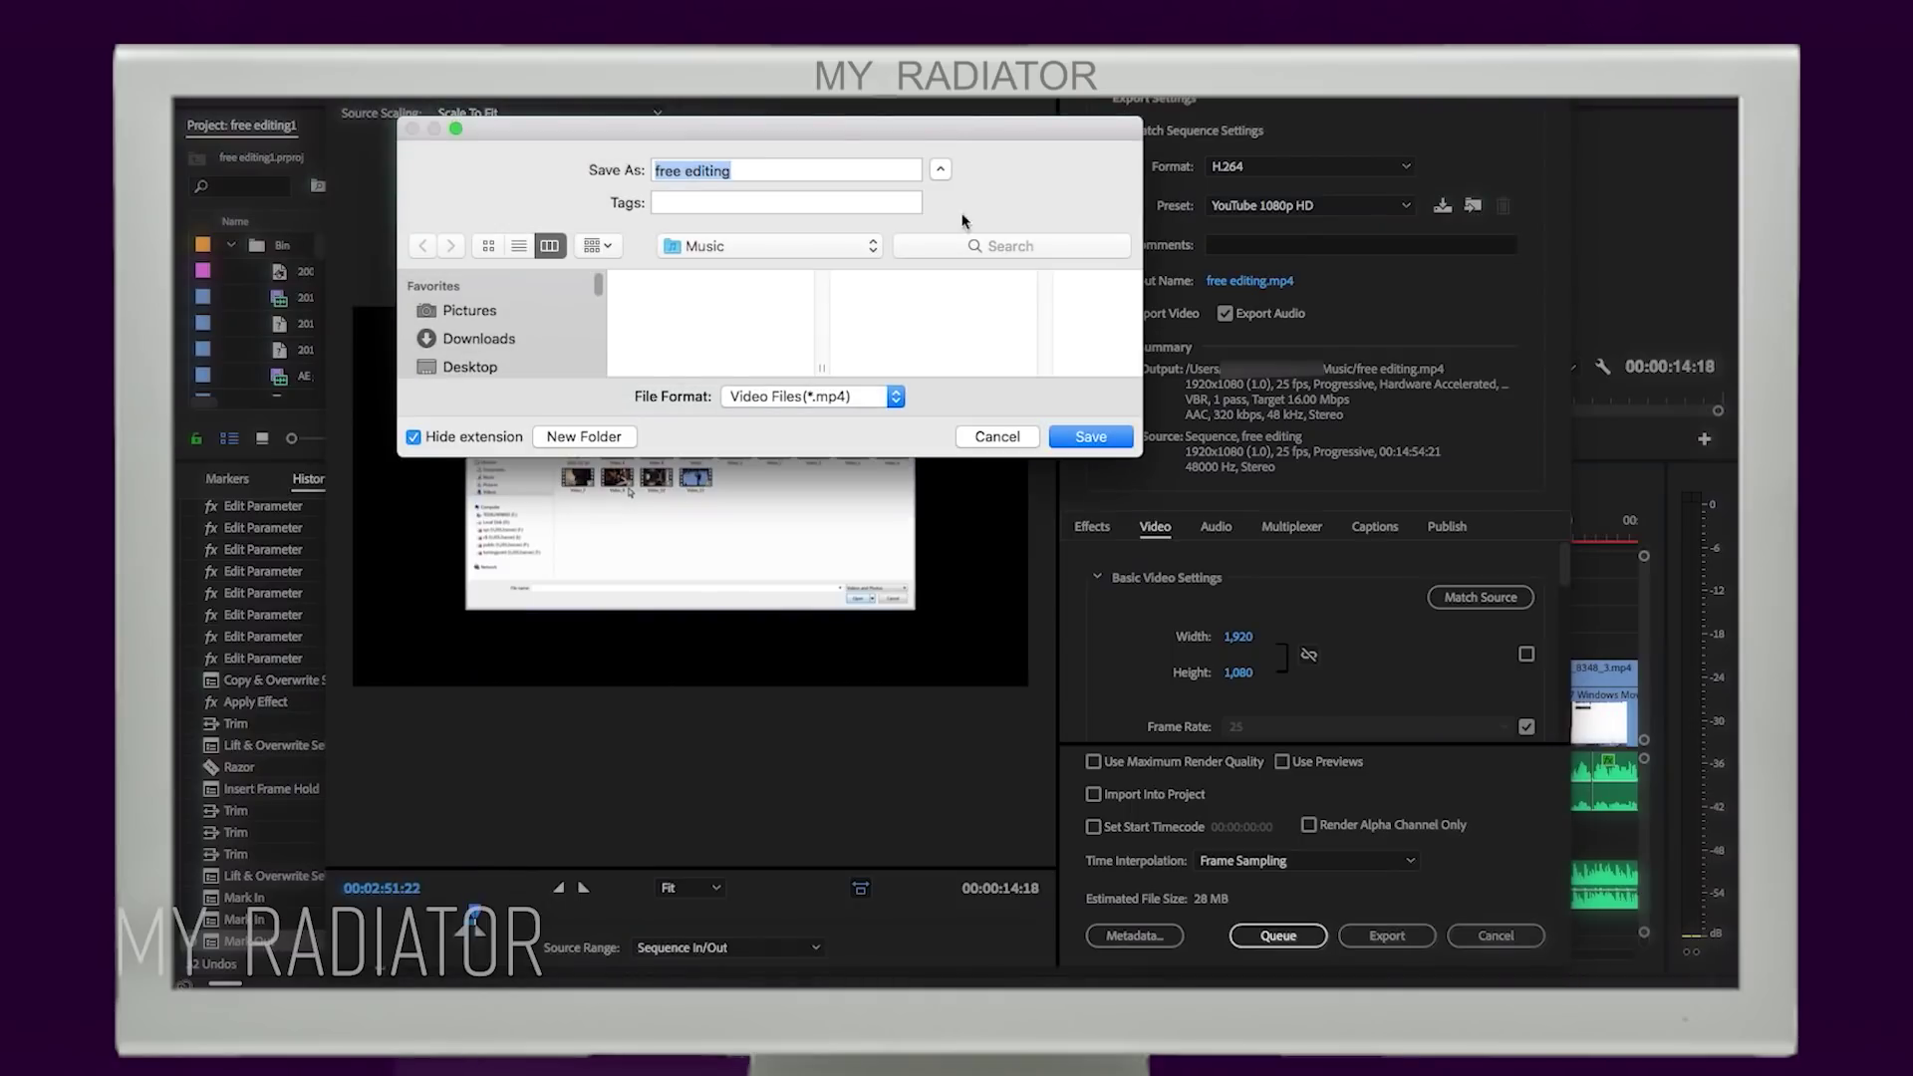
left_click(1399, 938)
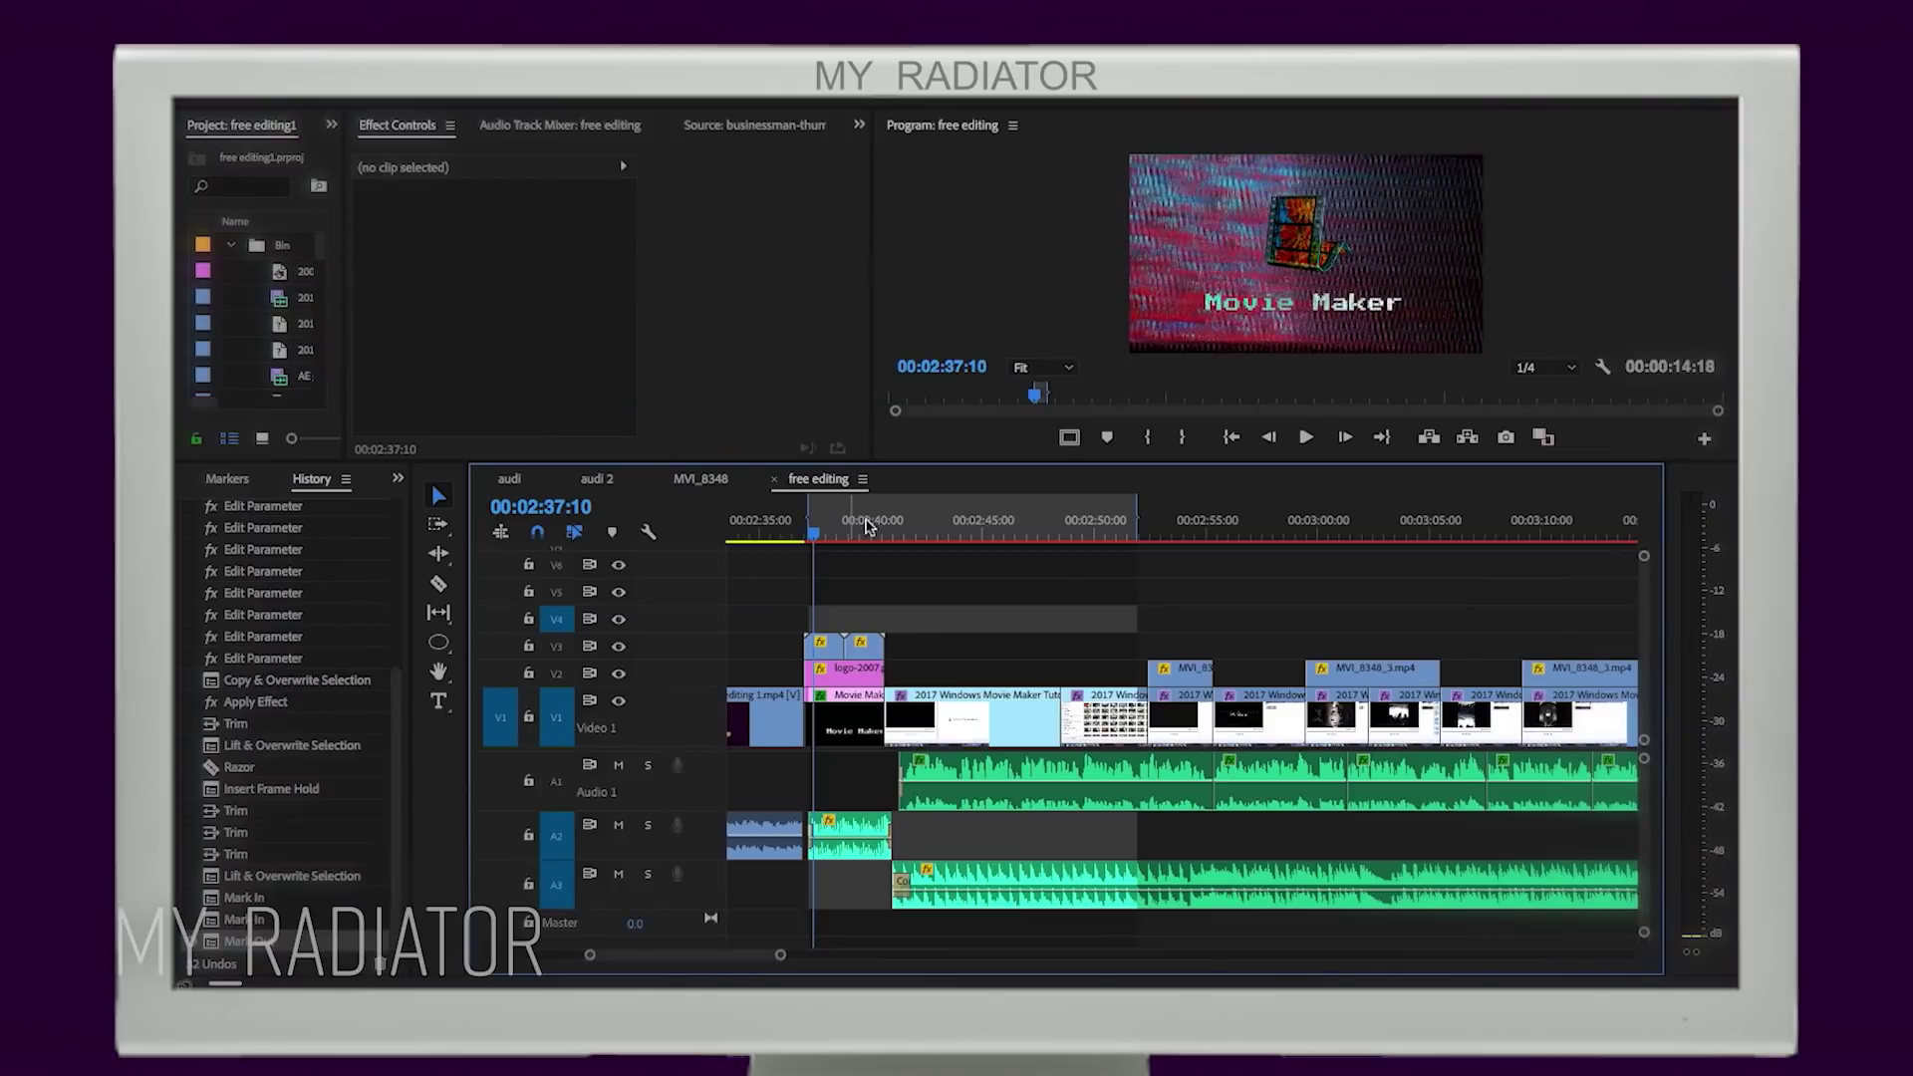
Step: Clear the old In/Out range and mark a new one from 00:02:42:23 to 00:02:51:04
right_click(863, 523)
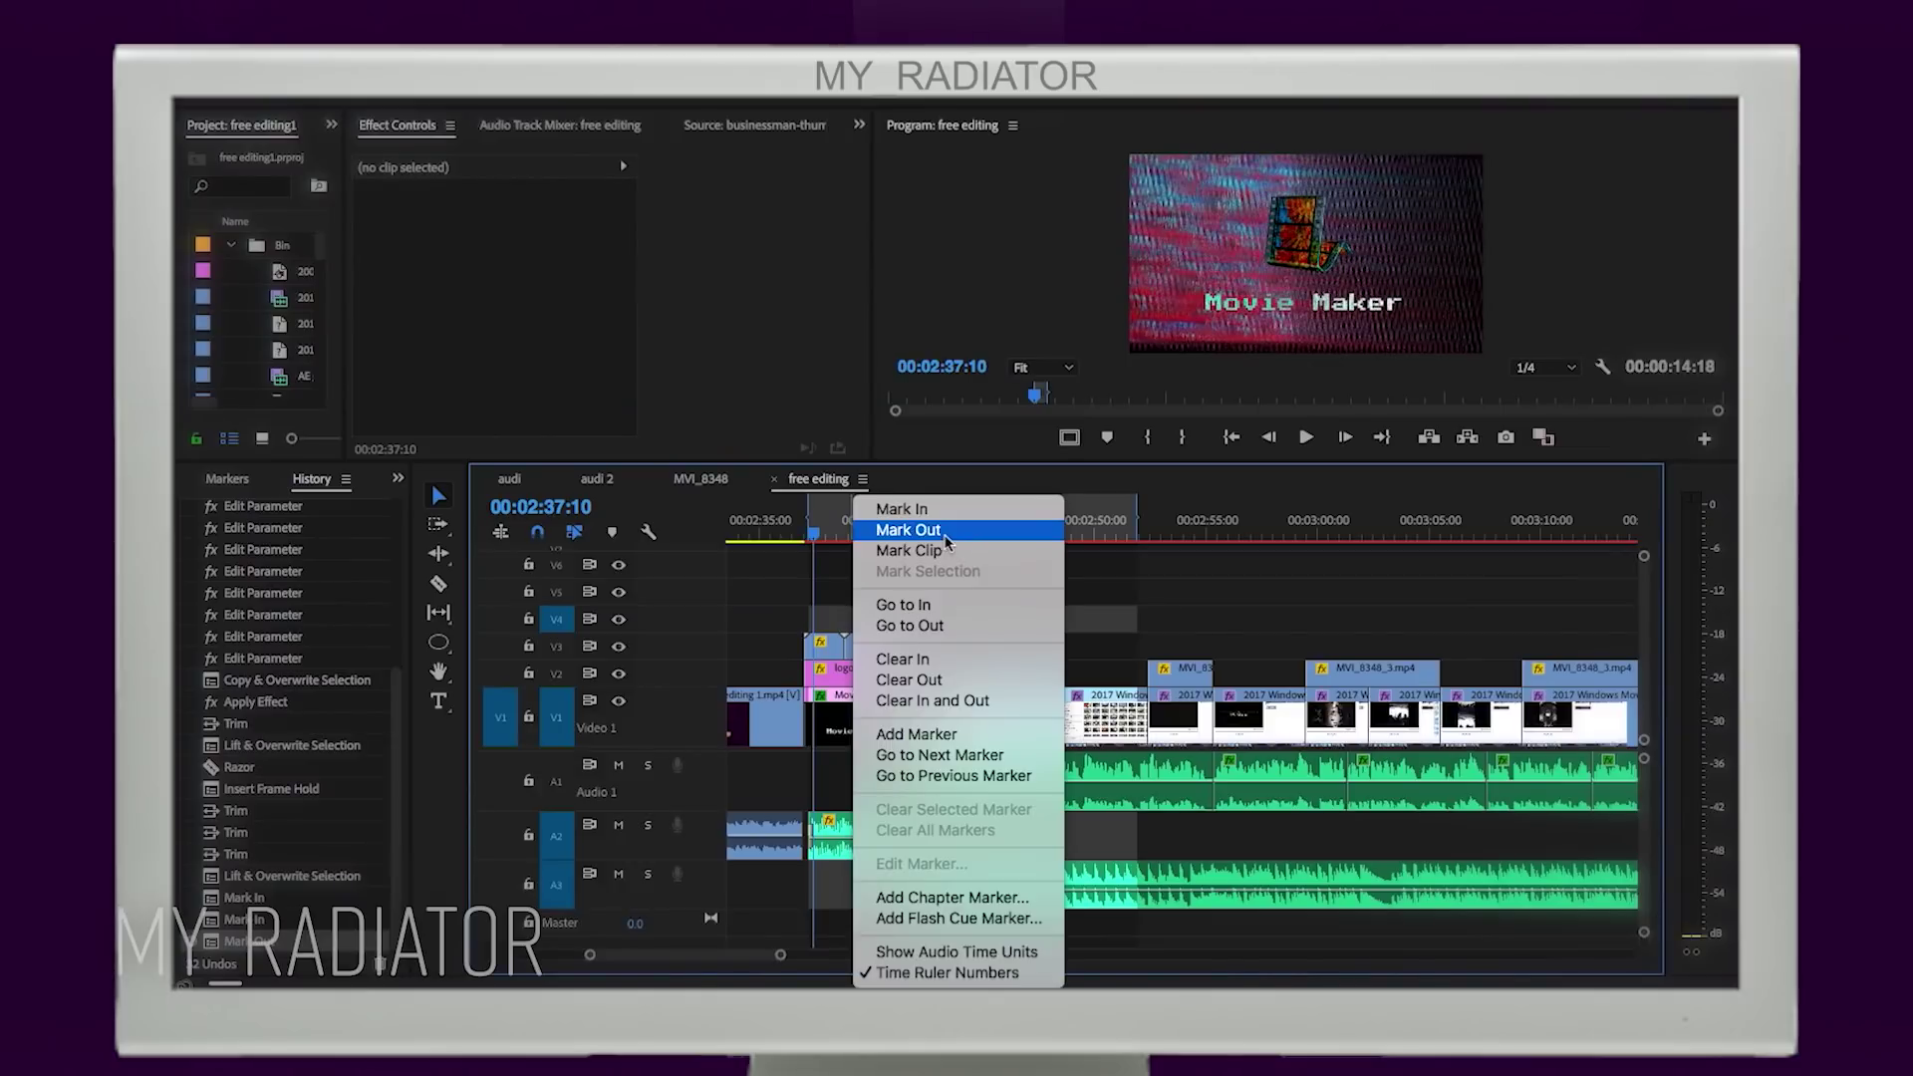
left_click(952, 702)
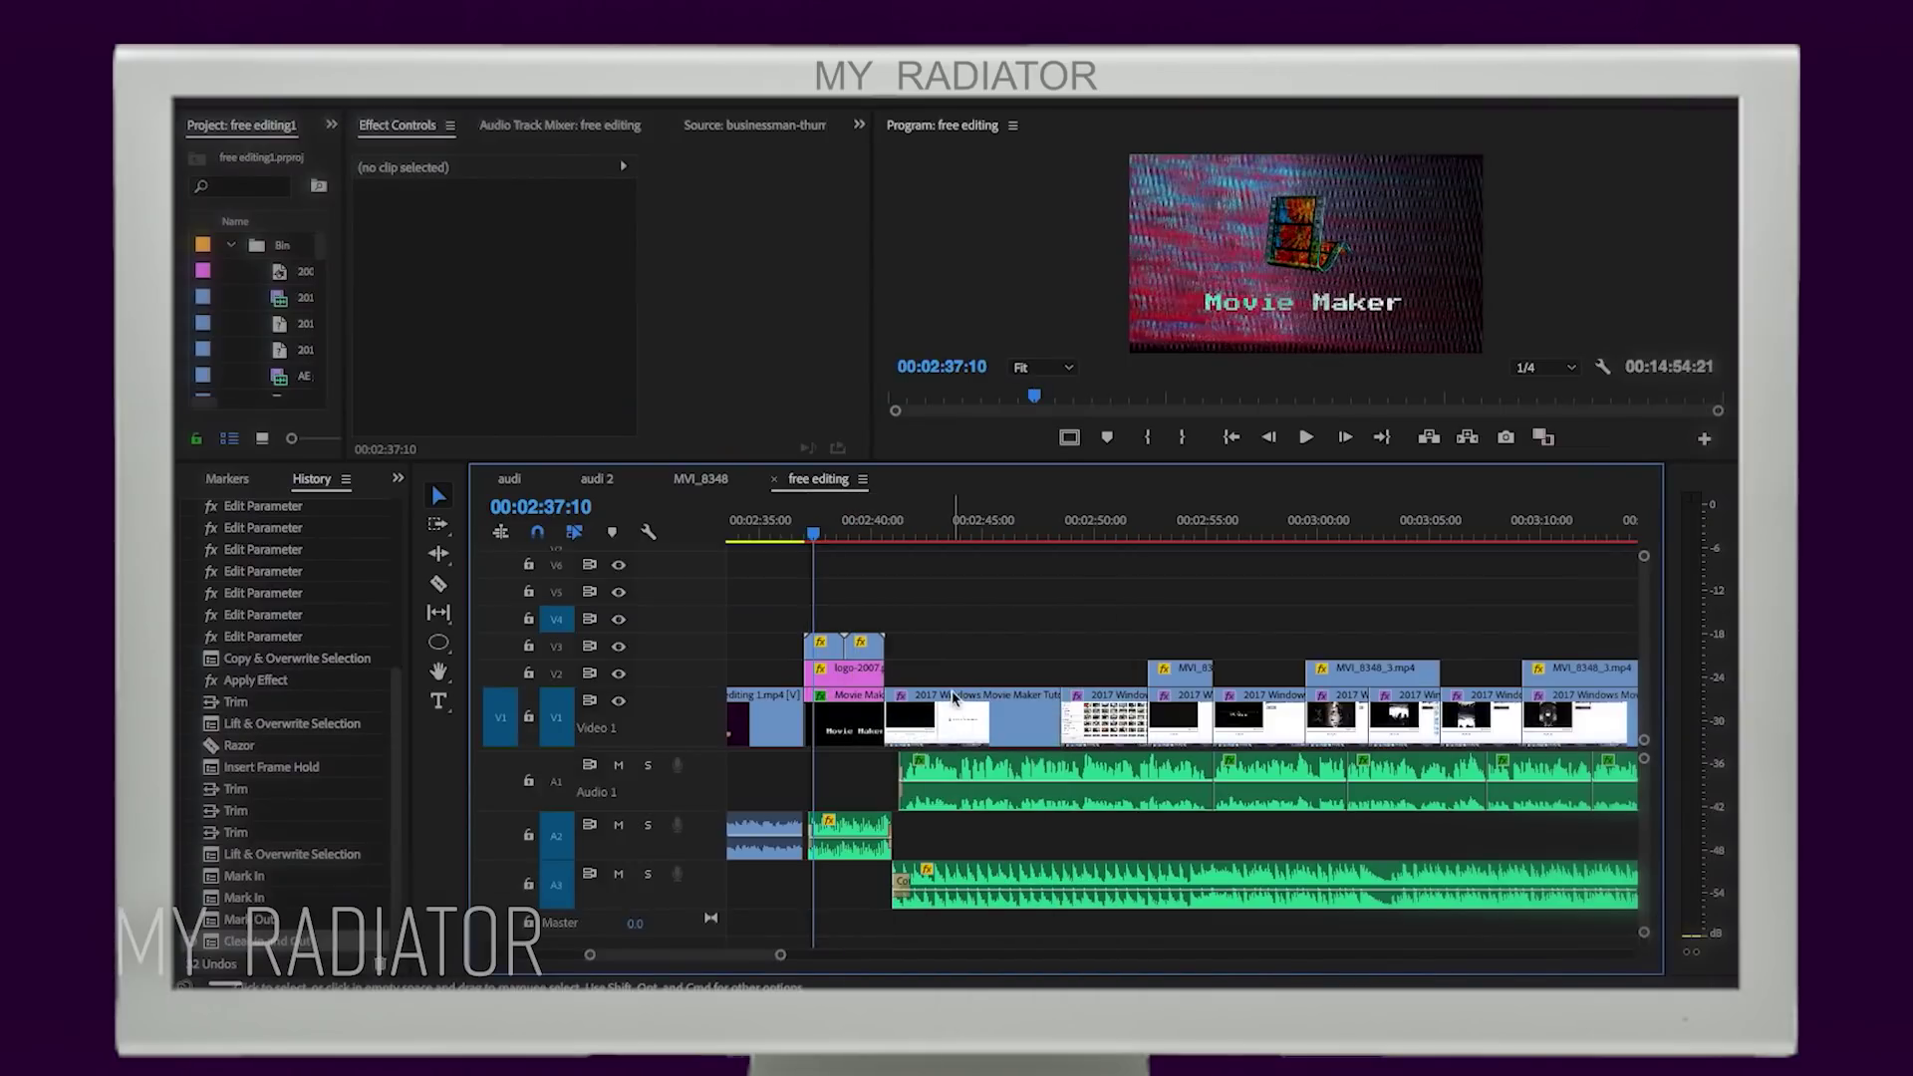
mouse_move(930, 530)
left_mouse_down()
mouse_move(963, 533)
mouse_move(808, 533)
left_mouse_up()
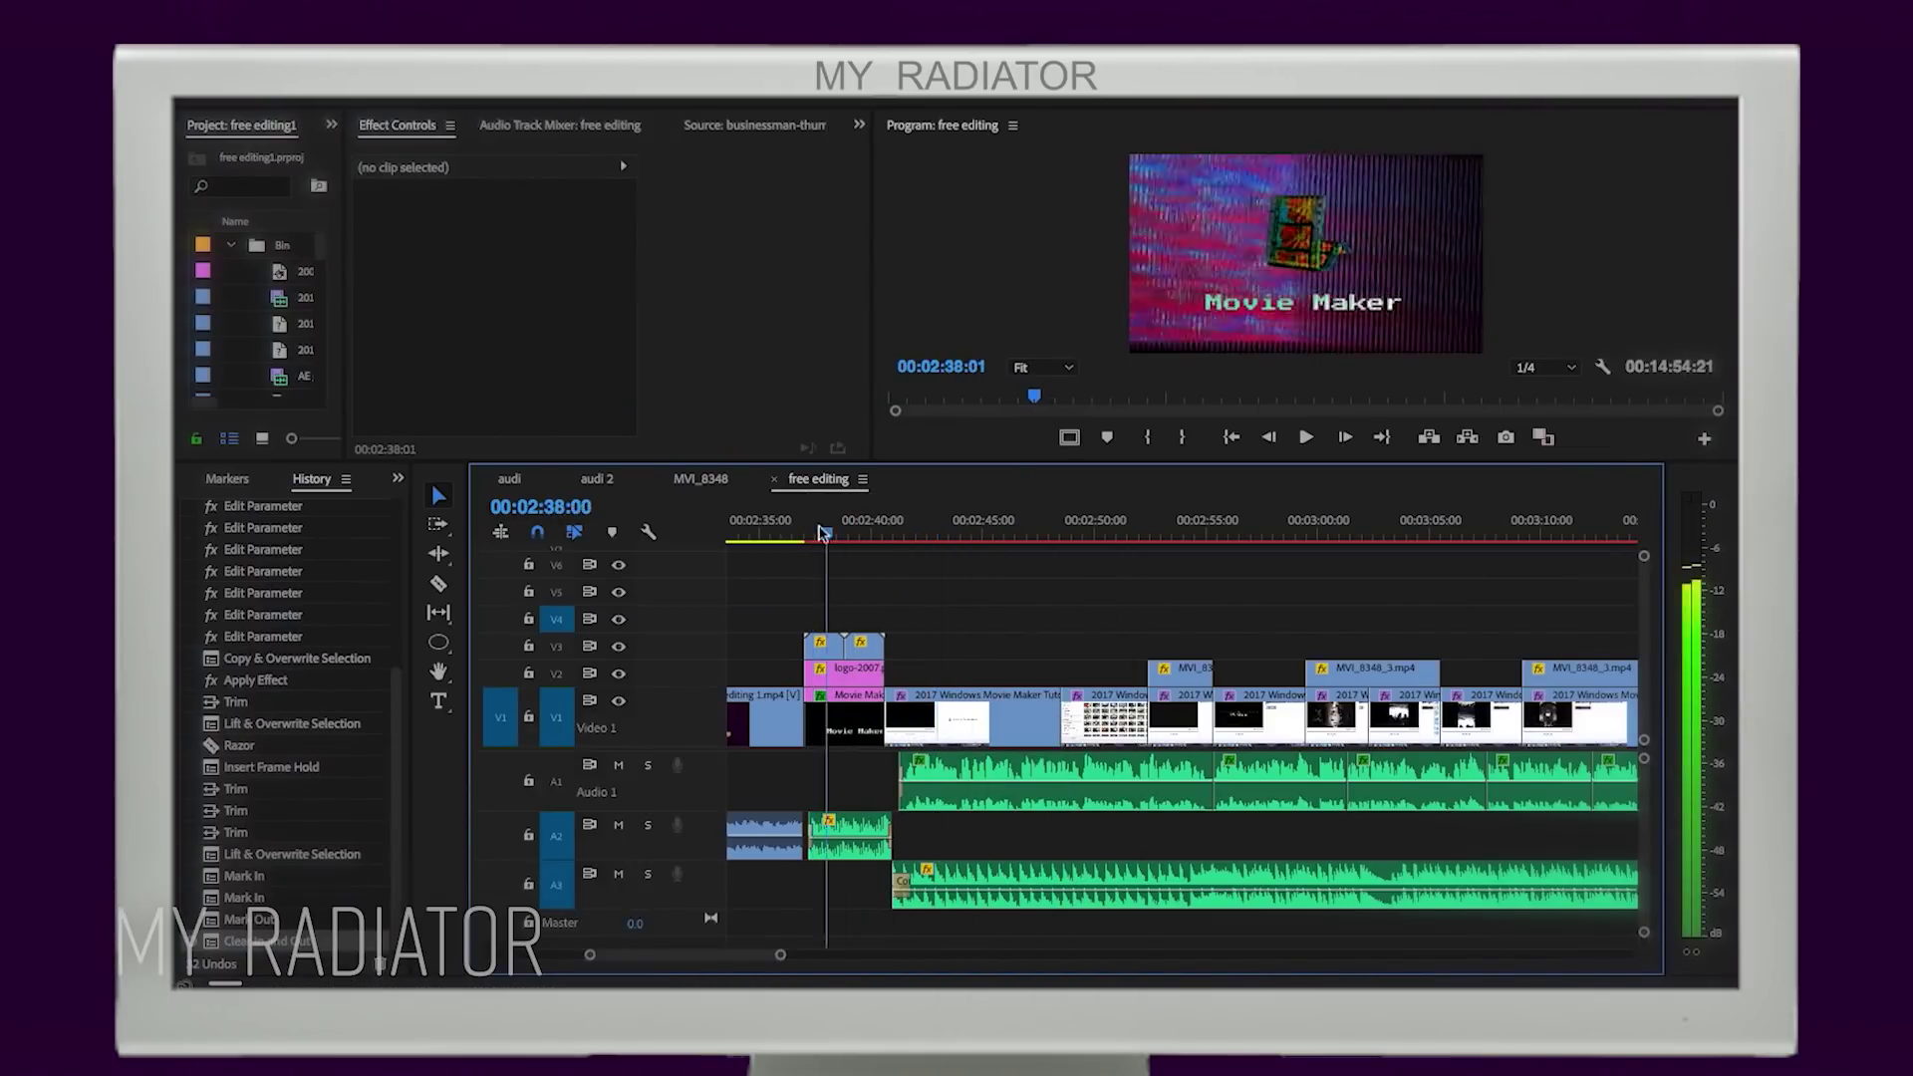
key("i")
left_click(1120, 529)
key("o")
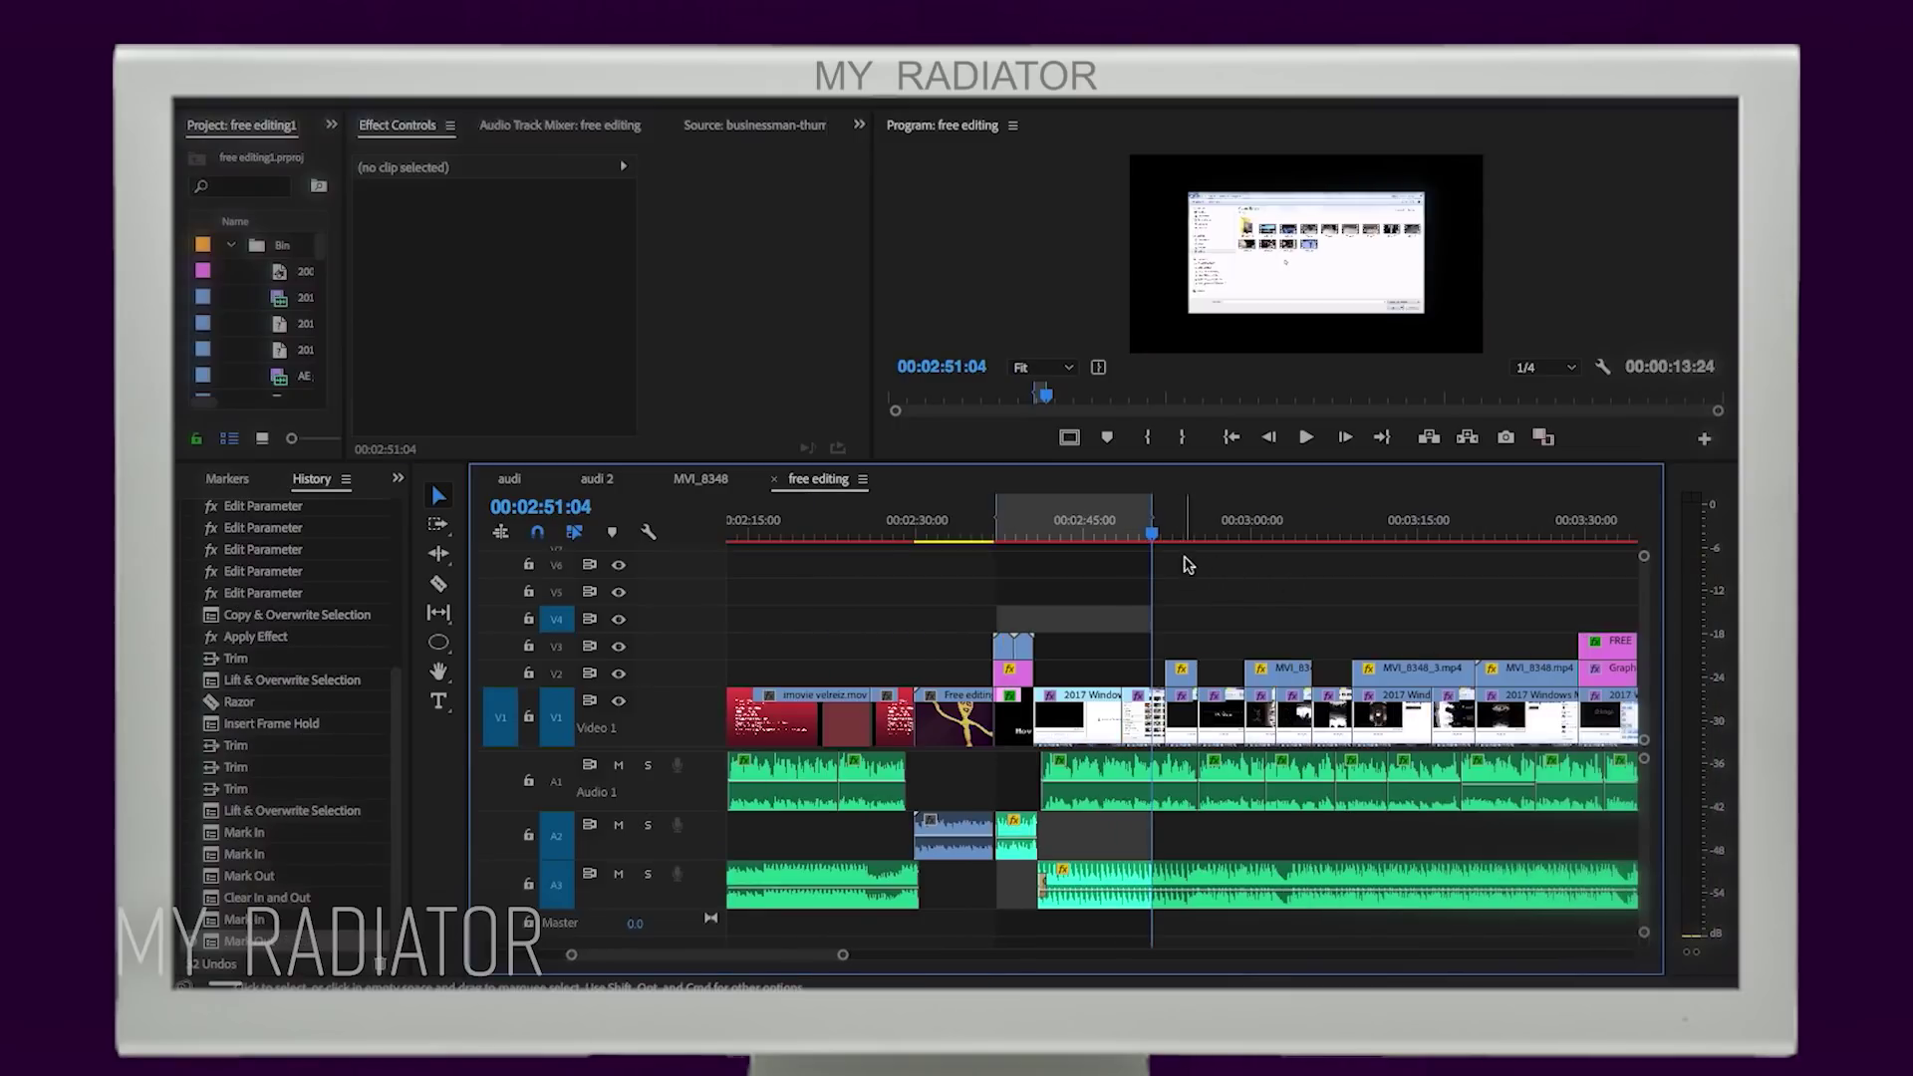
Step: Alt-drag copies of the filmora clips up to V2, then delete the V3 copy
left_click_drag(1282, 684, 1409, 648)
left_click(1418, 568)
left_click(1431, 658)
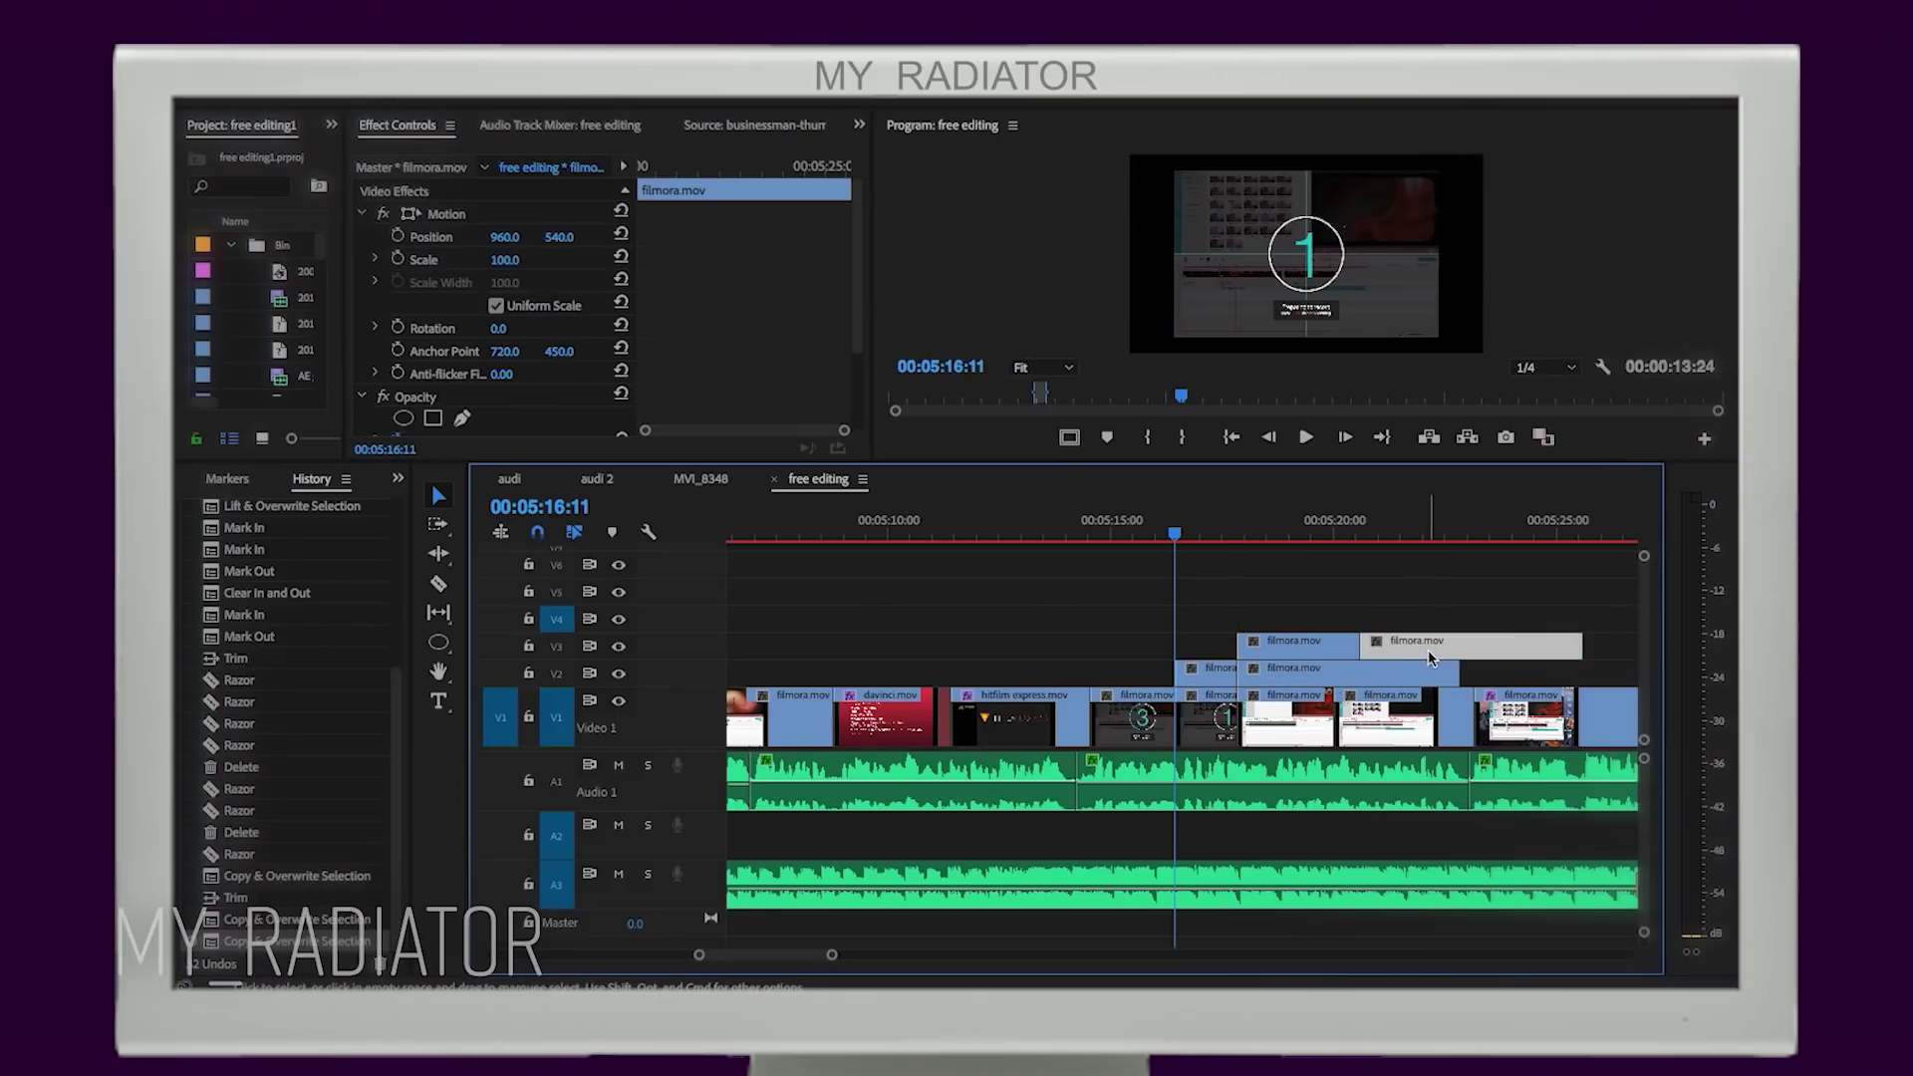
key("Delete")
left_click(1417, 541)
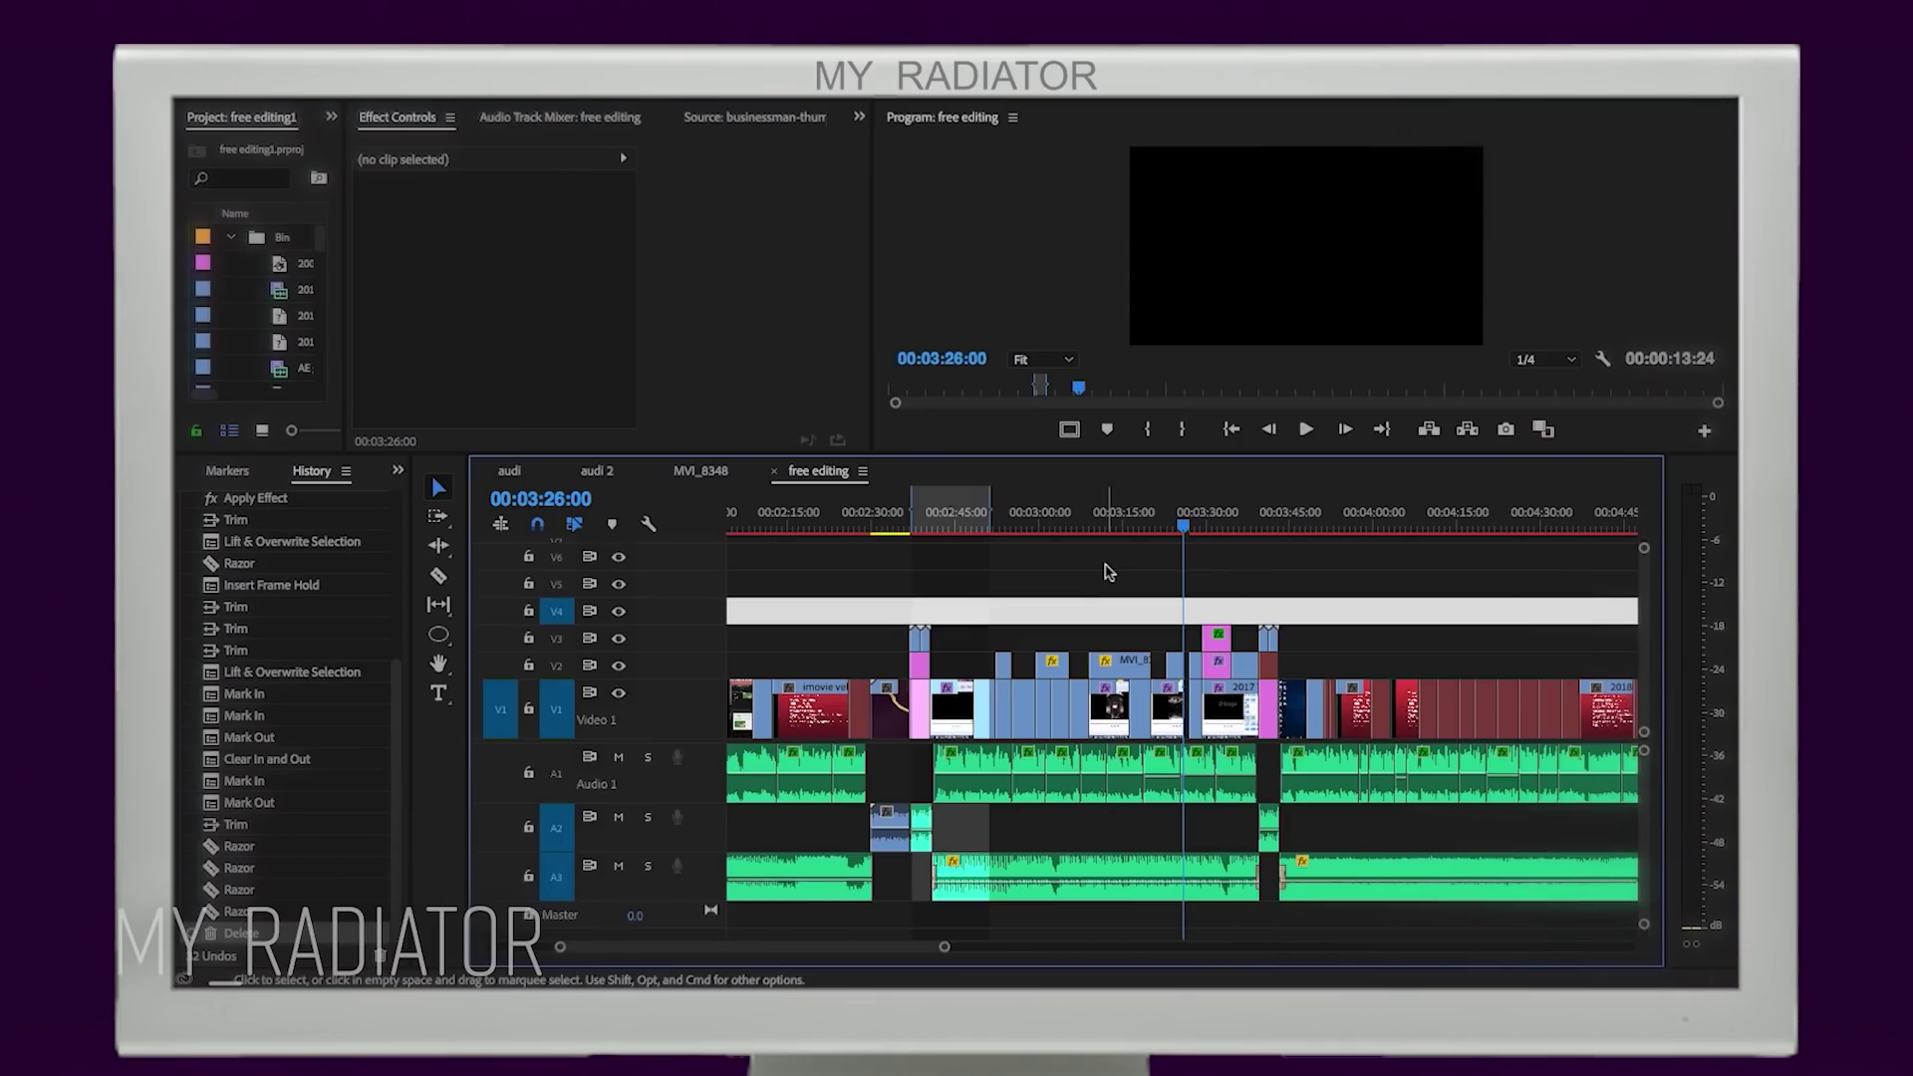
key("Delete")
key("Delete")
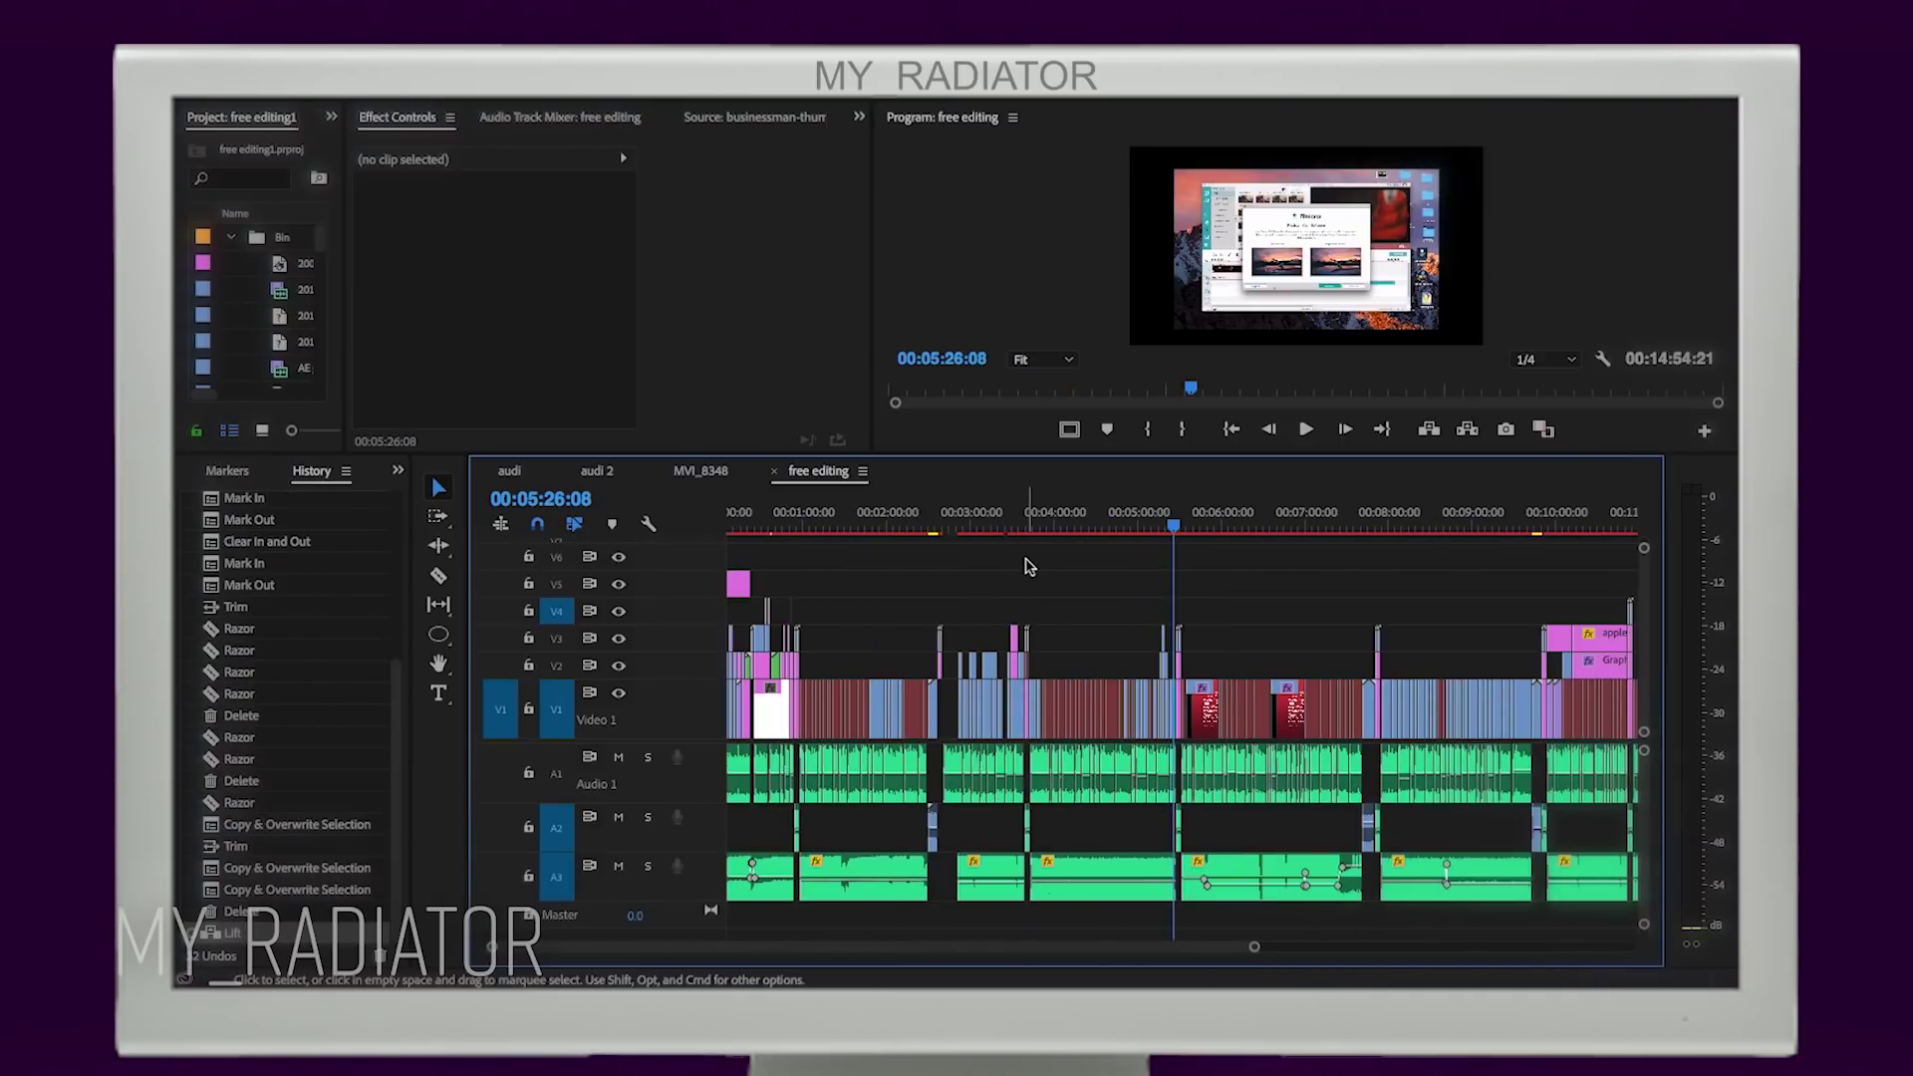
Step: Zoom the timeline in on the gap around 00:02:42:22
left_click(946, 516)
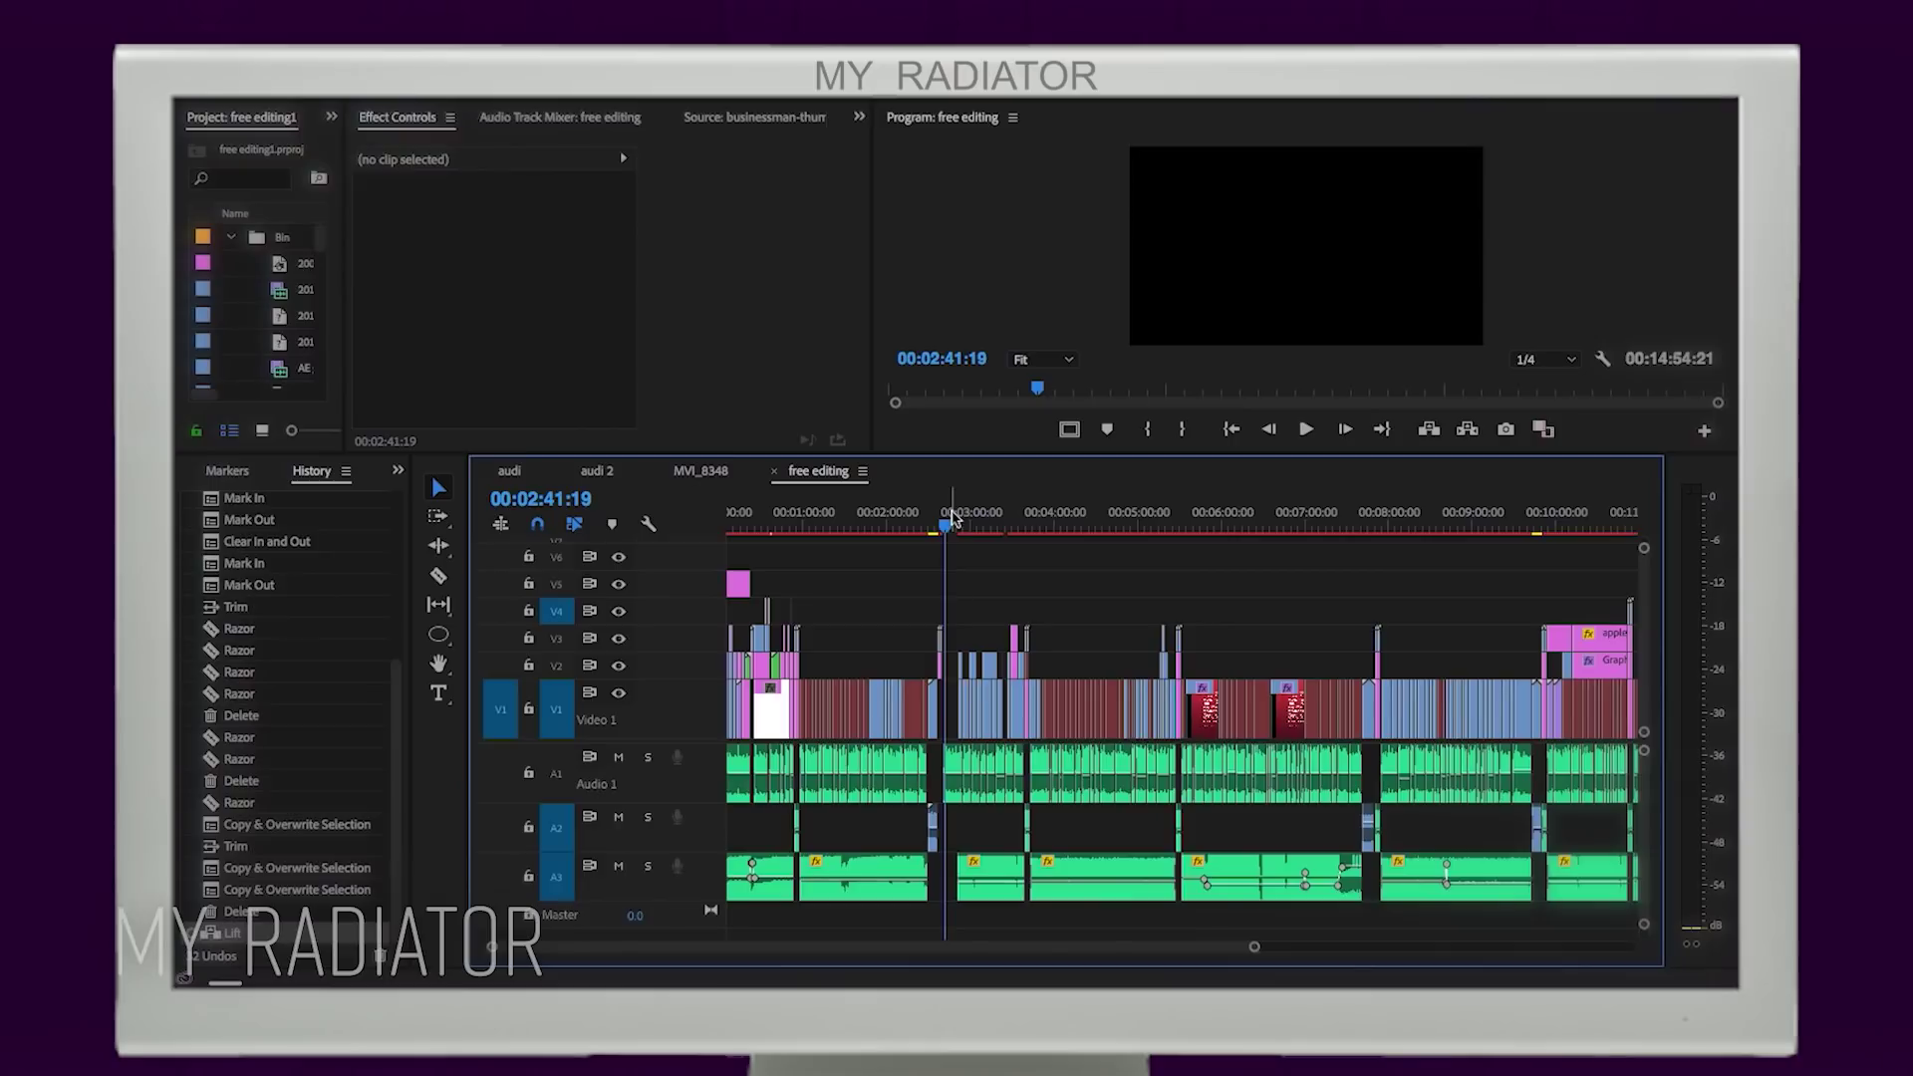
key("equal")
key("equal")
key("equal")
key("equal")
key("equal")
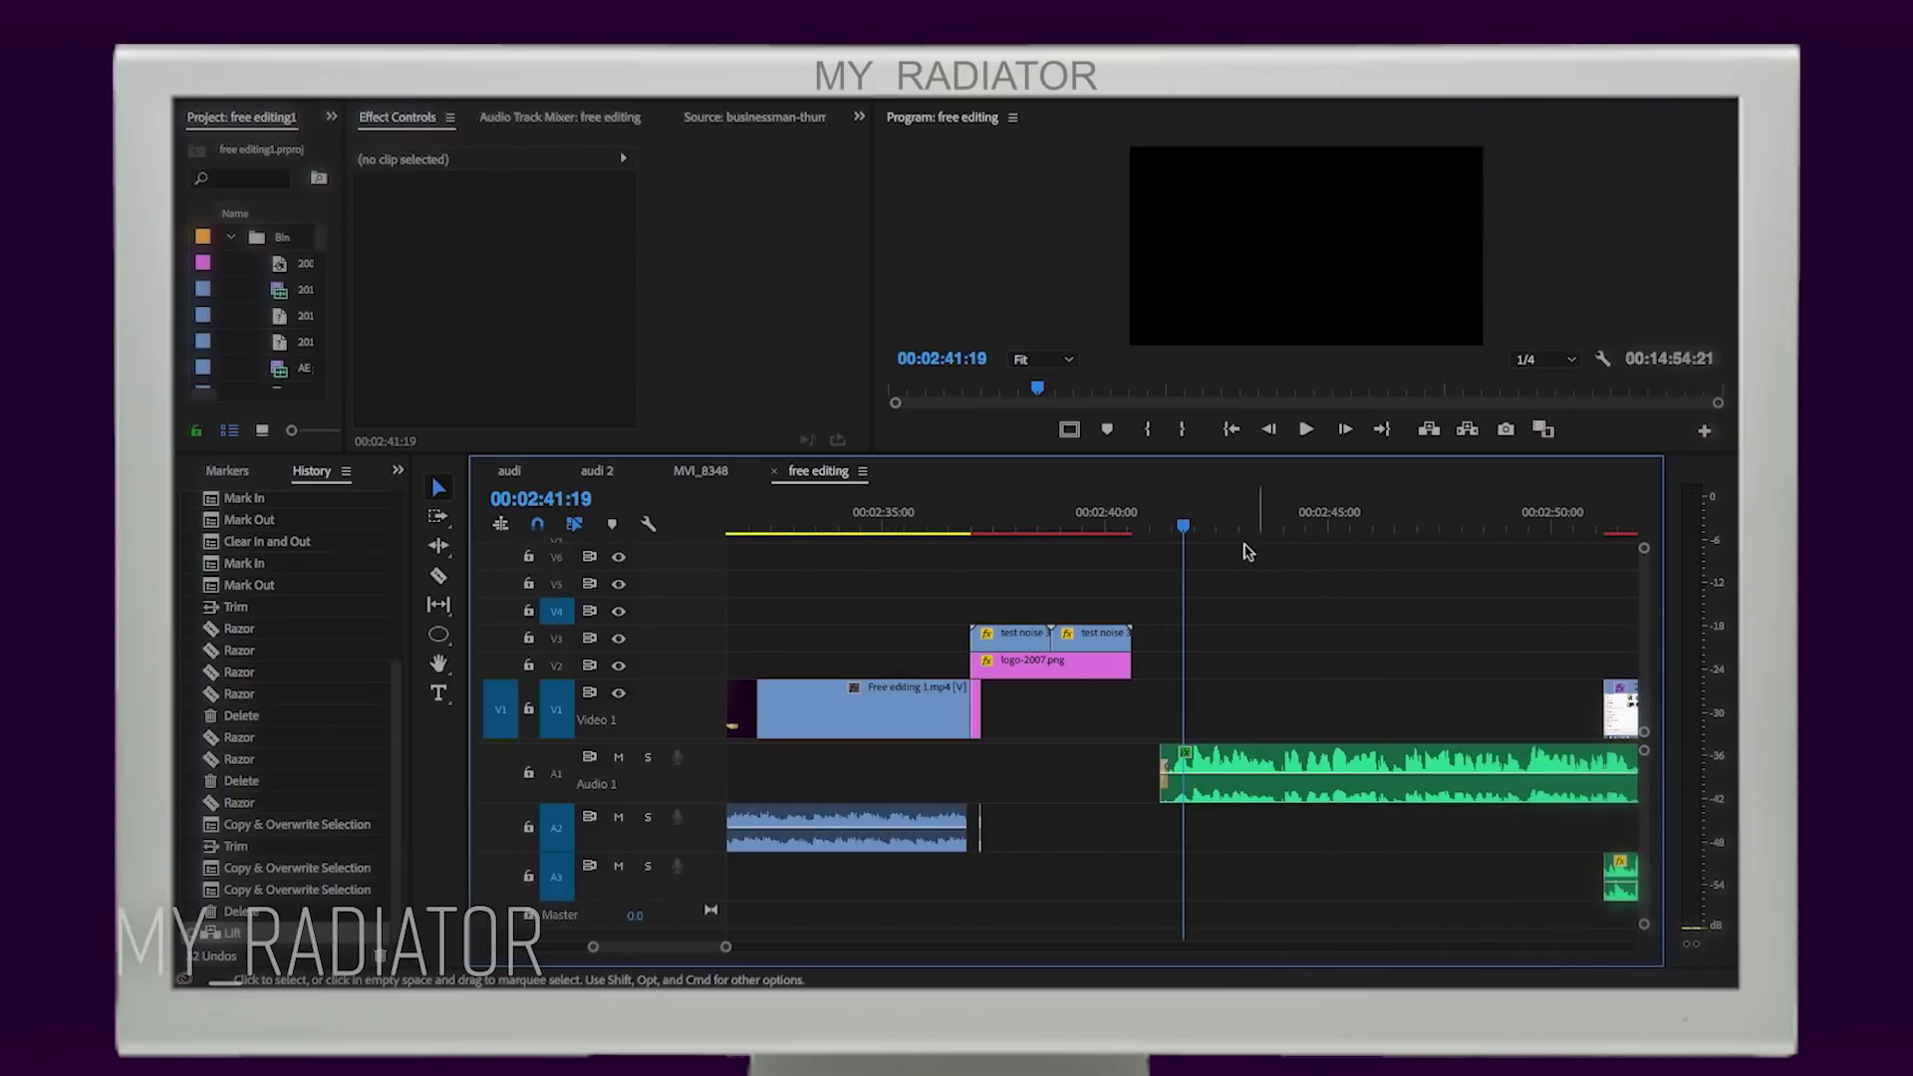
left_click(1249, 528)
left_click_drag(1364, 549, 1241, 573)
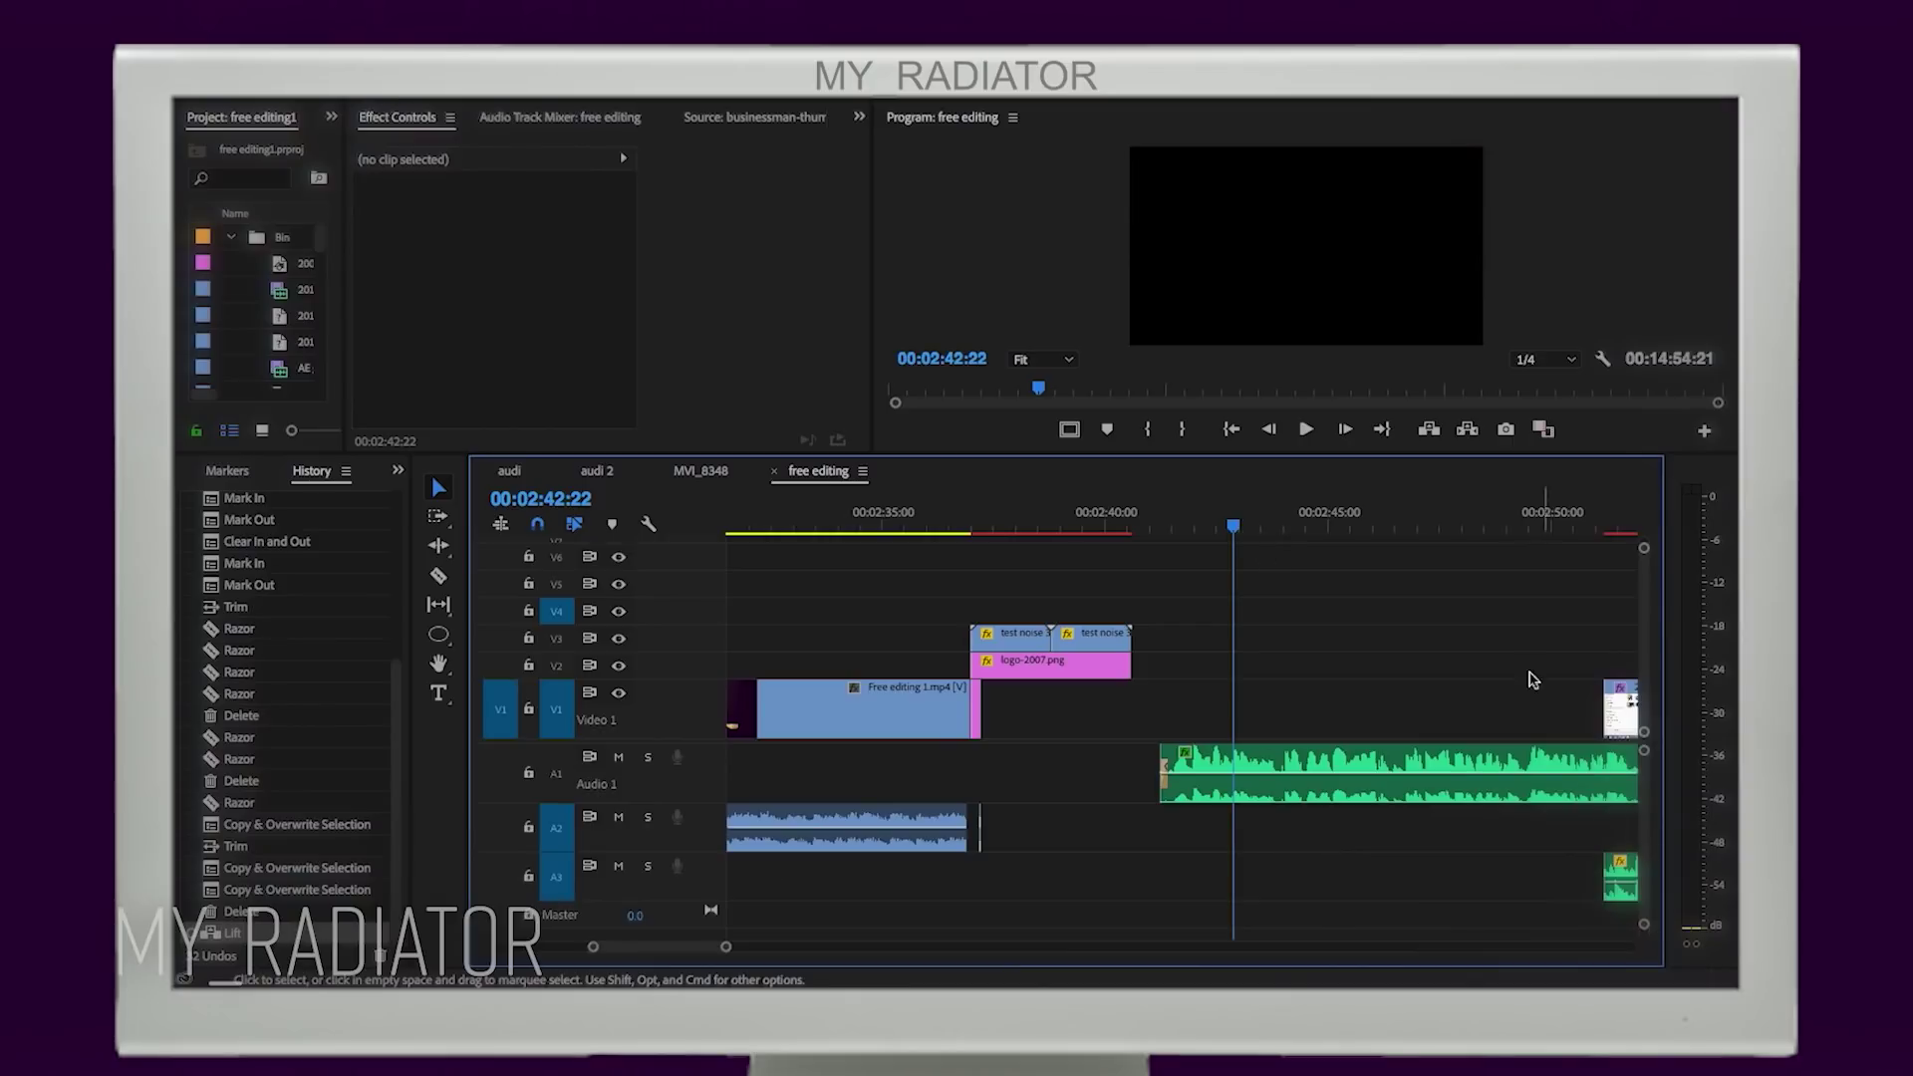
Step: Step back in History to restore the lifted clips, then clear In/Out at 00:02:43:03
left_click(1346, 642)
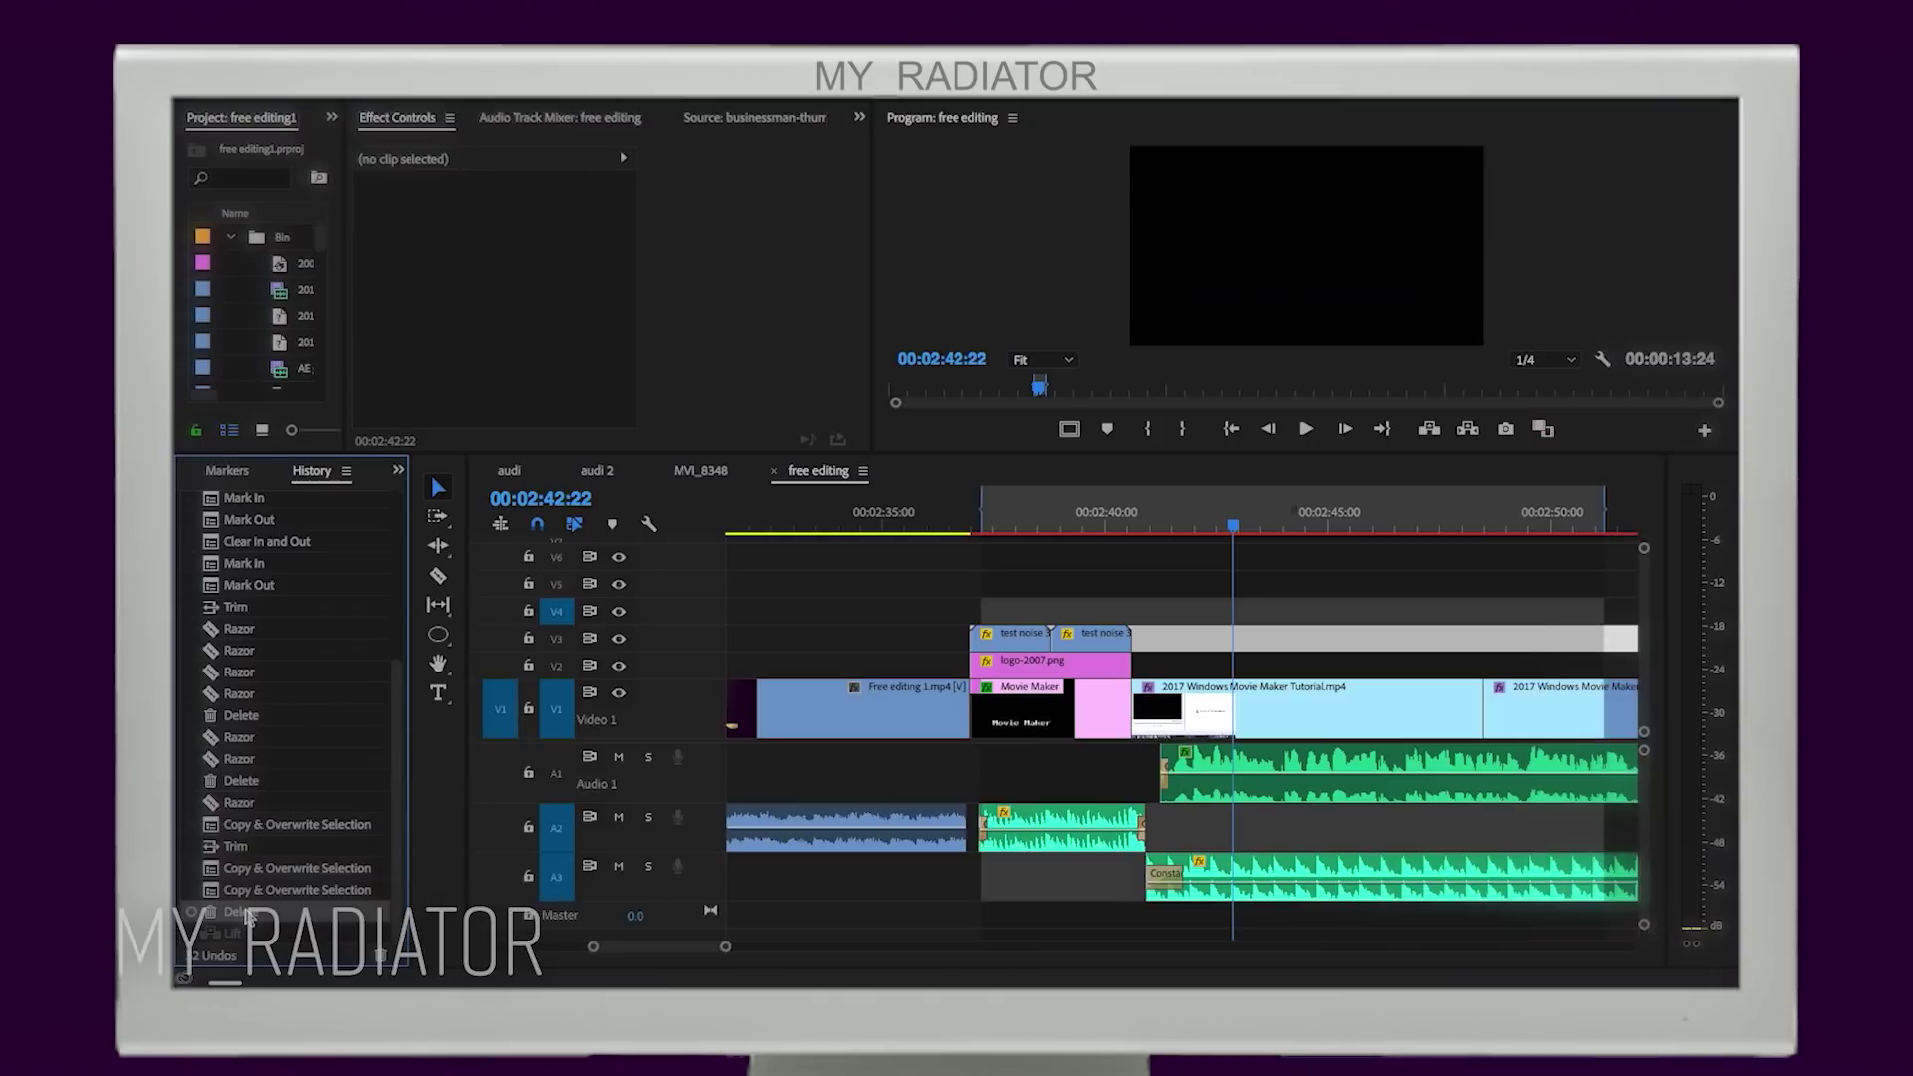
left_click(249, 914)
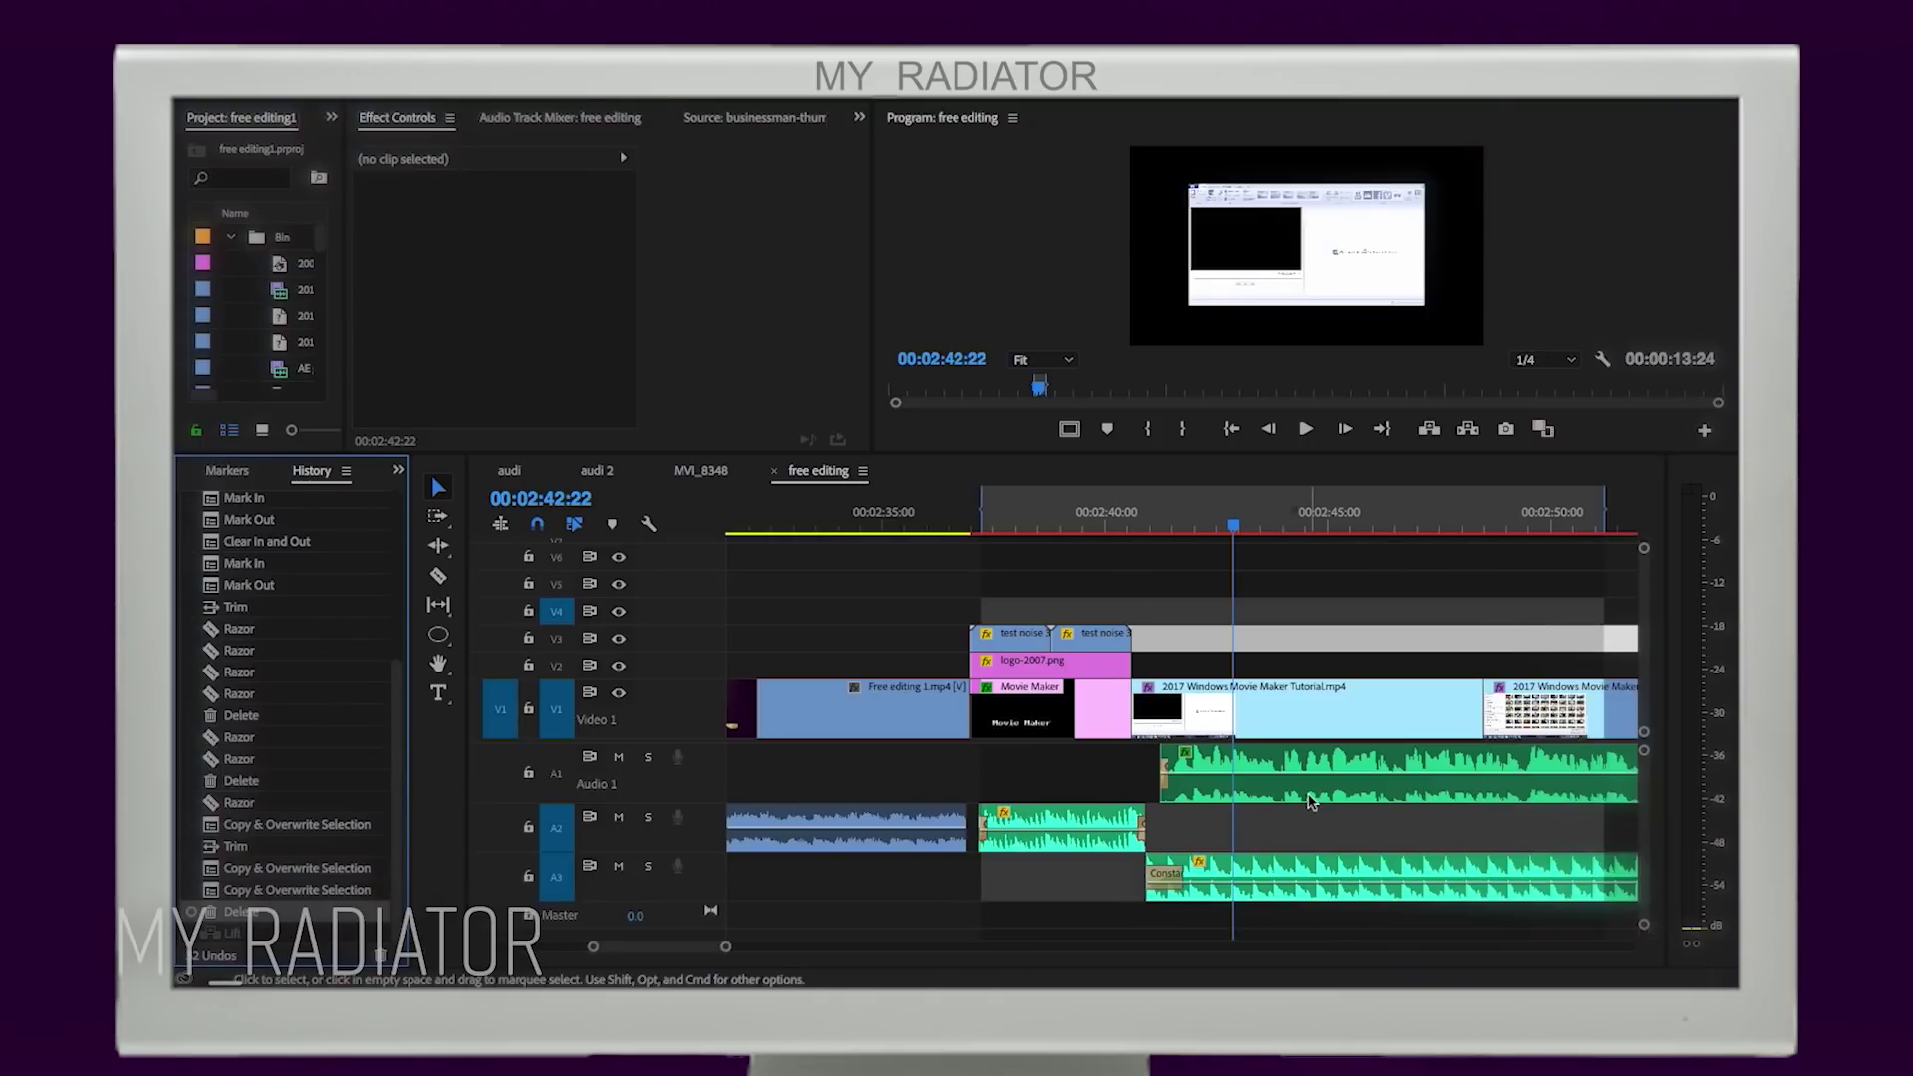
left_click(1244, 525)
key("ctrl+shift+x")
Step: Mark a new In and an Out point at 00:02:43:03, then bring up the ruler's marking options
key("i")
key("o")
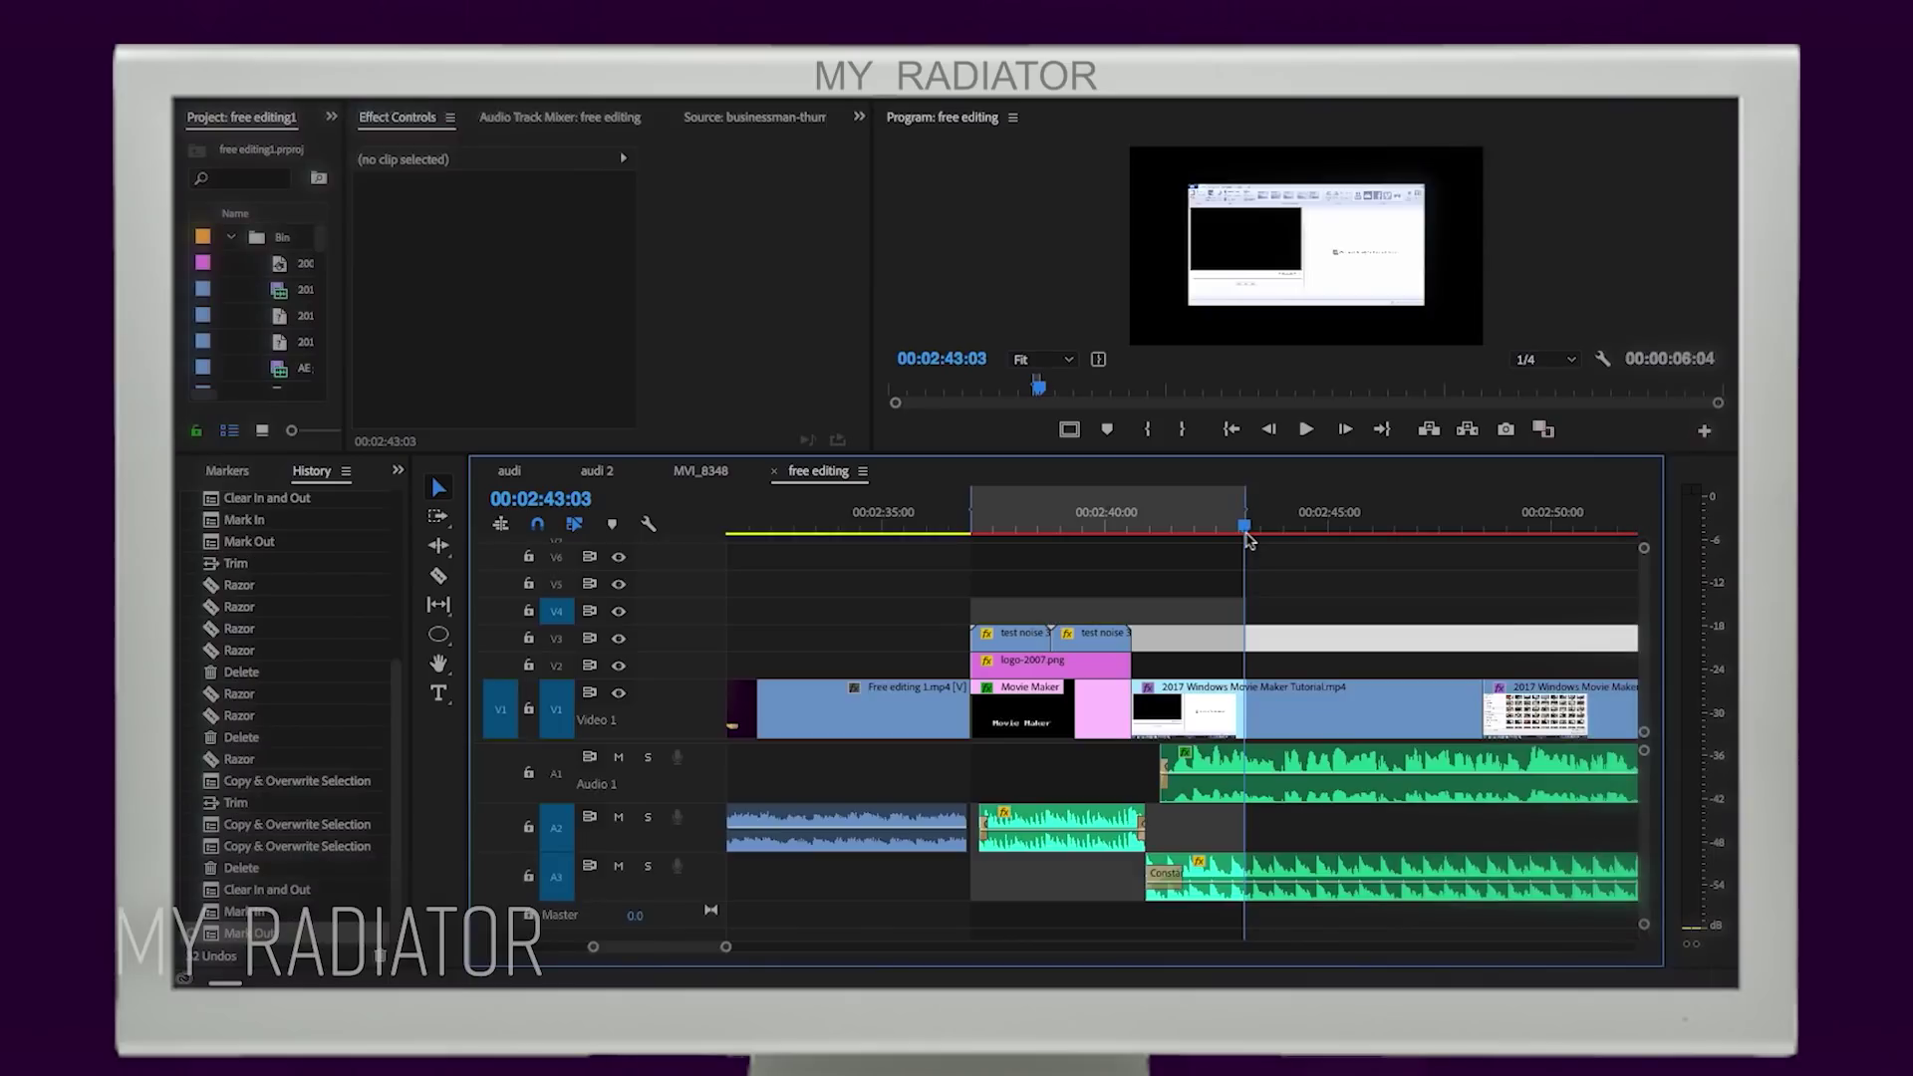
right_click(1094, 512)
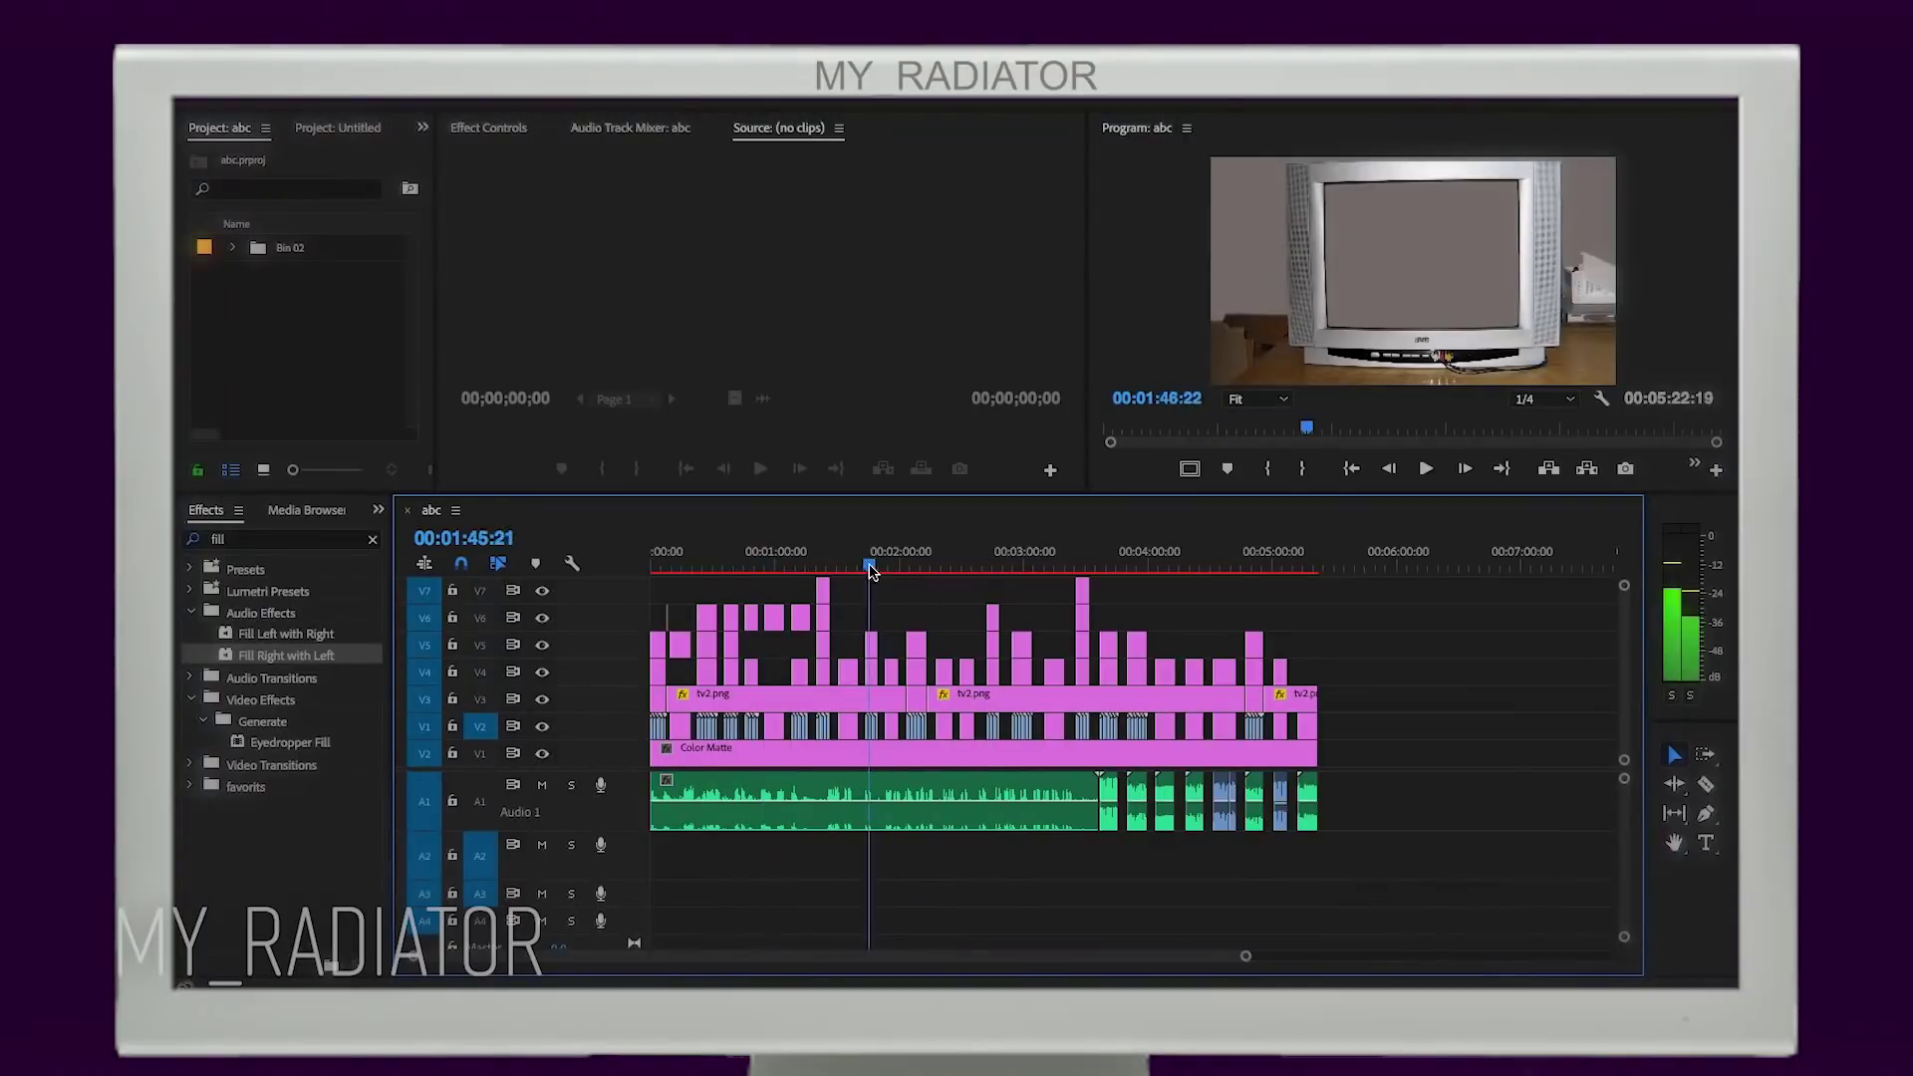
Step: Reveal the abc sequence in the Project panel from the timeline's panel menu
left_click(960, 628)
left_click_drag(877, 564, 873, 566)
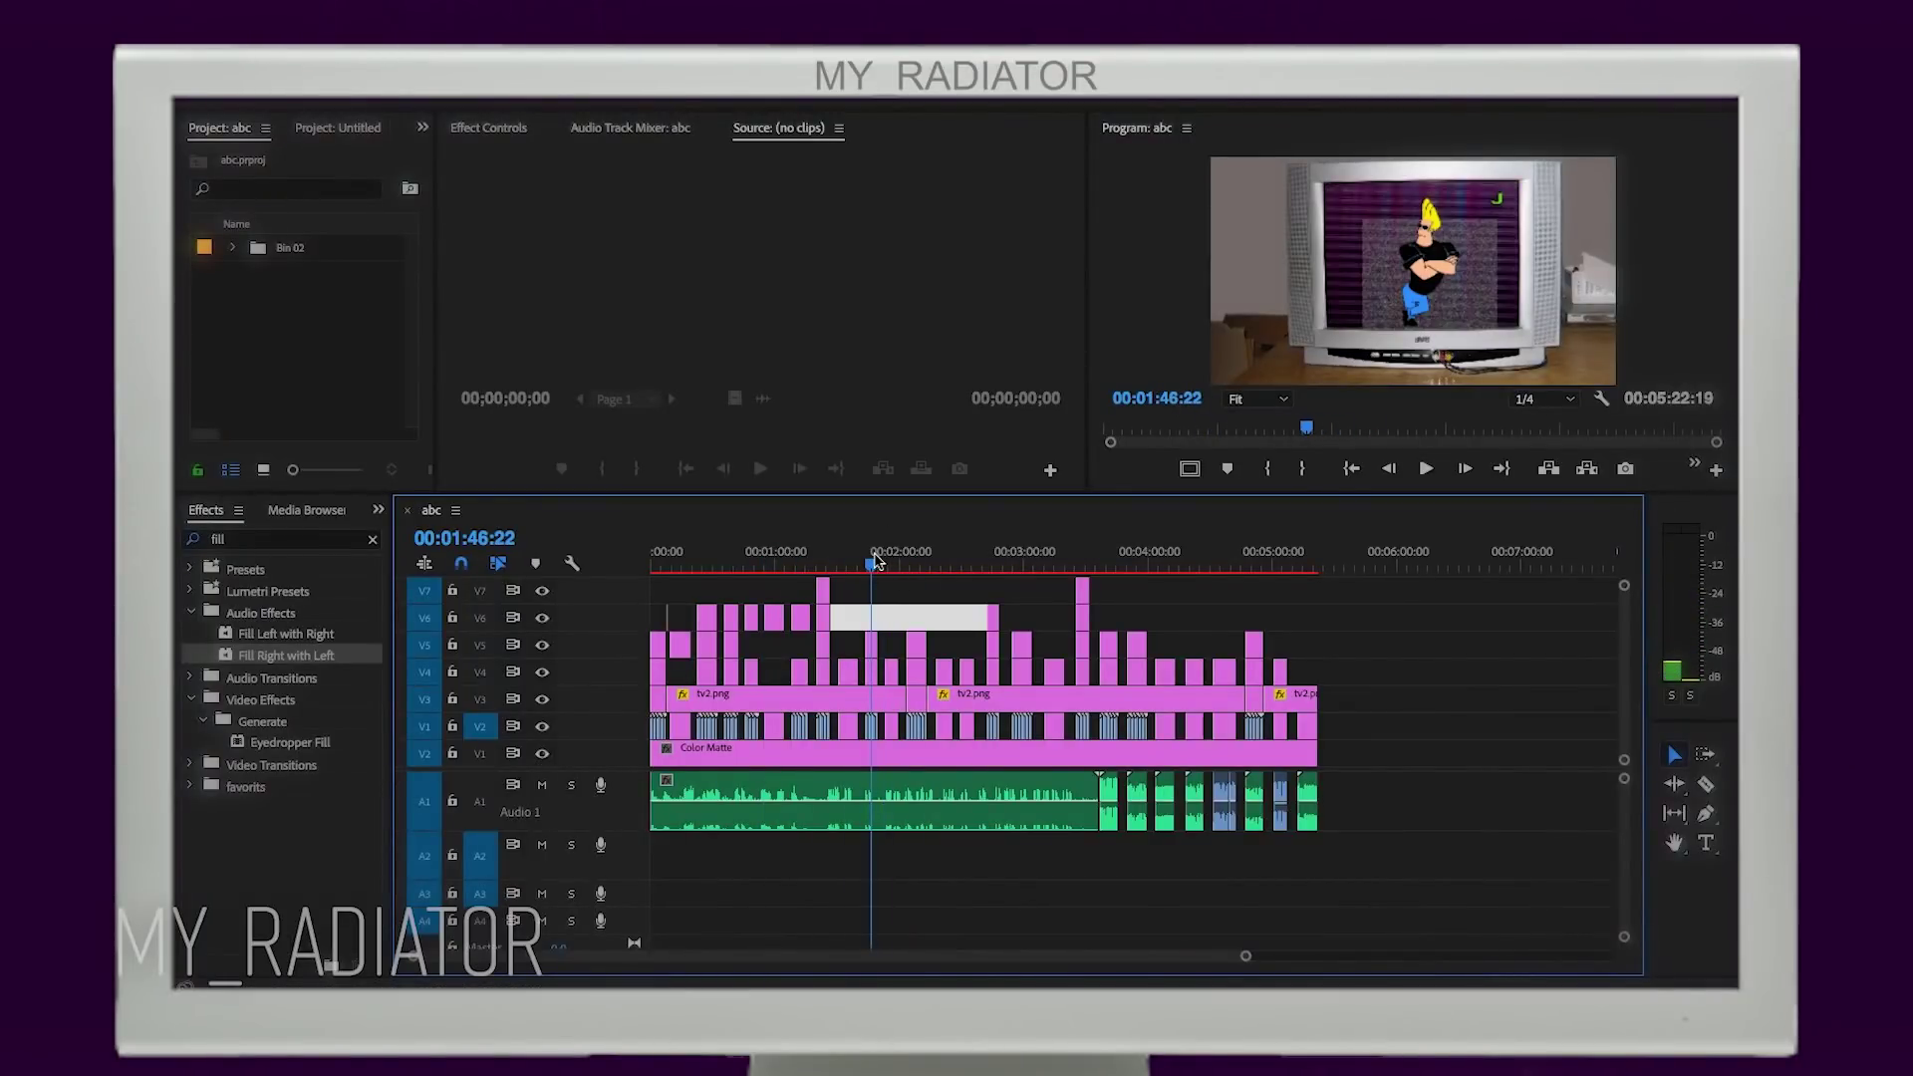
key("=")
key("=")
key("=")
key("=")
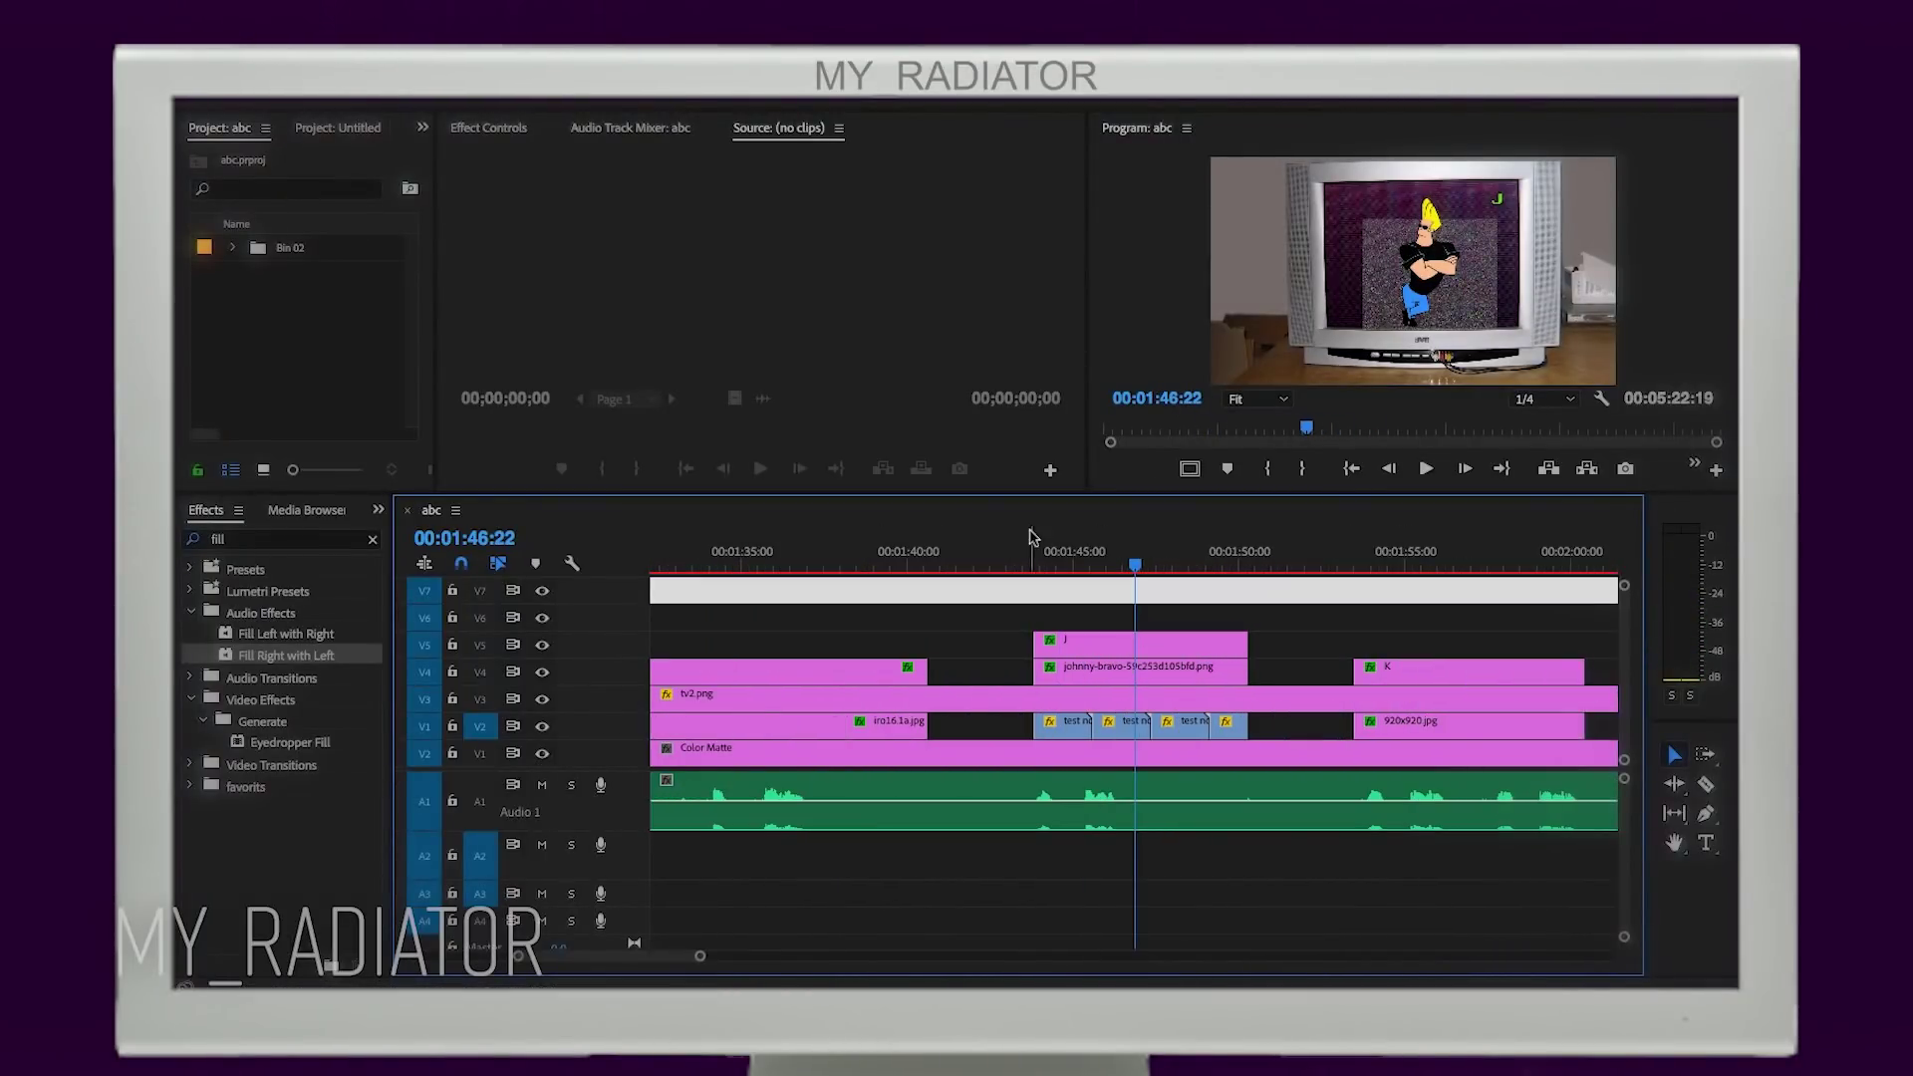
left_click(1026, 566)
left_click_drag(1027, 566, 768, 566)
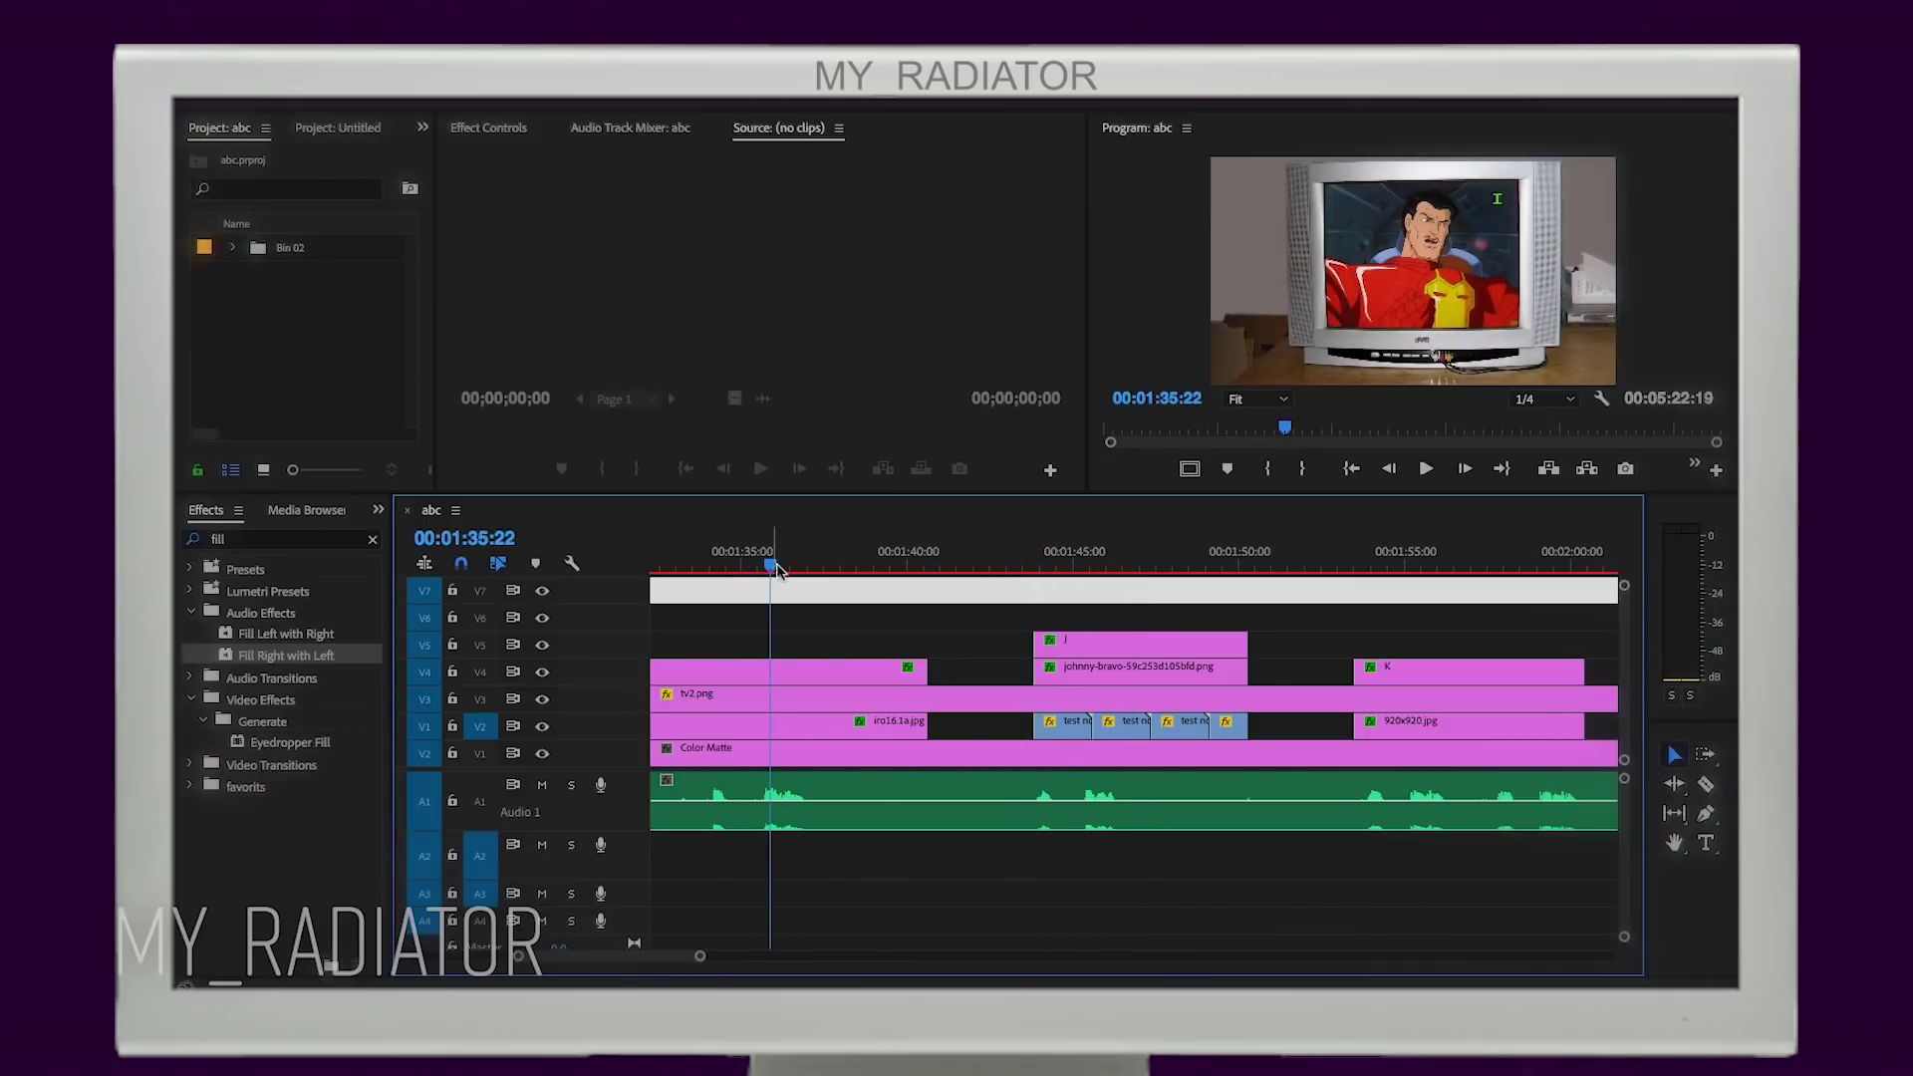
key("backslash")
left_click(455, 510)
left_click(551, 878)
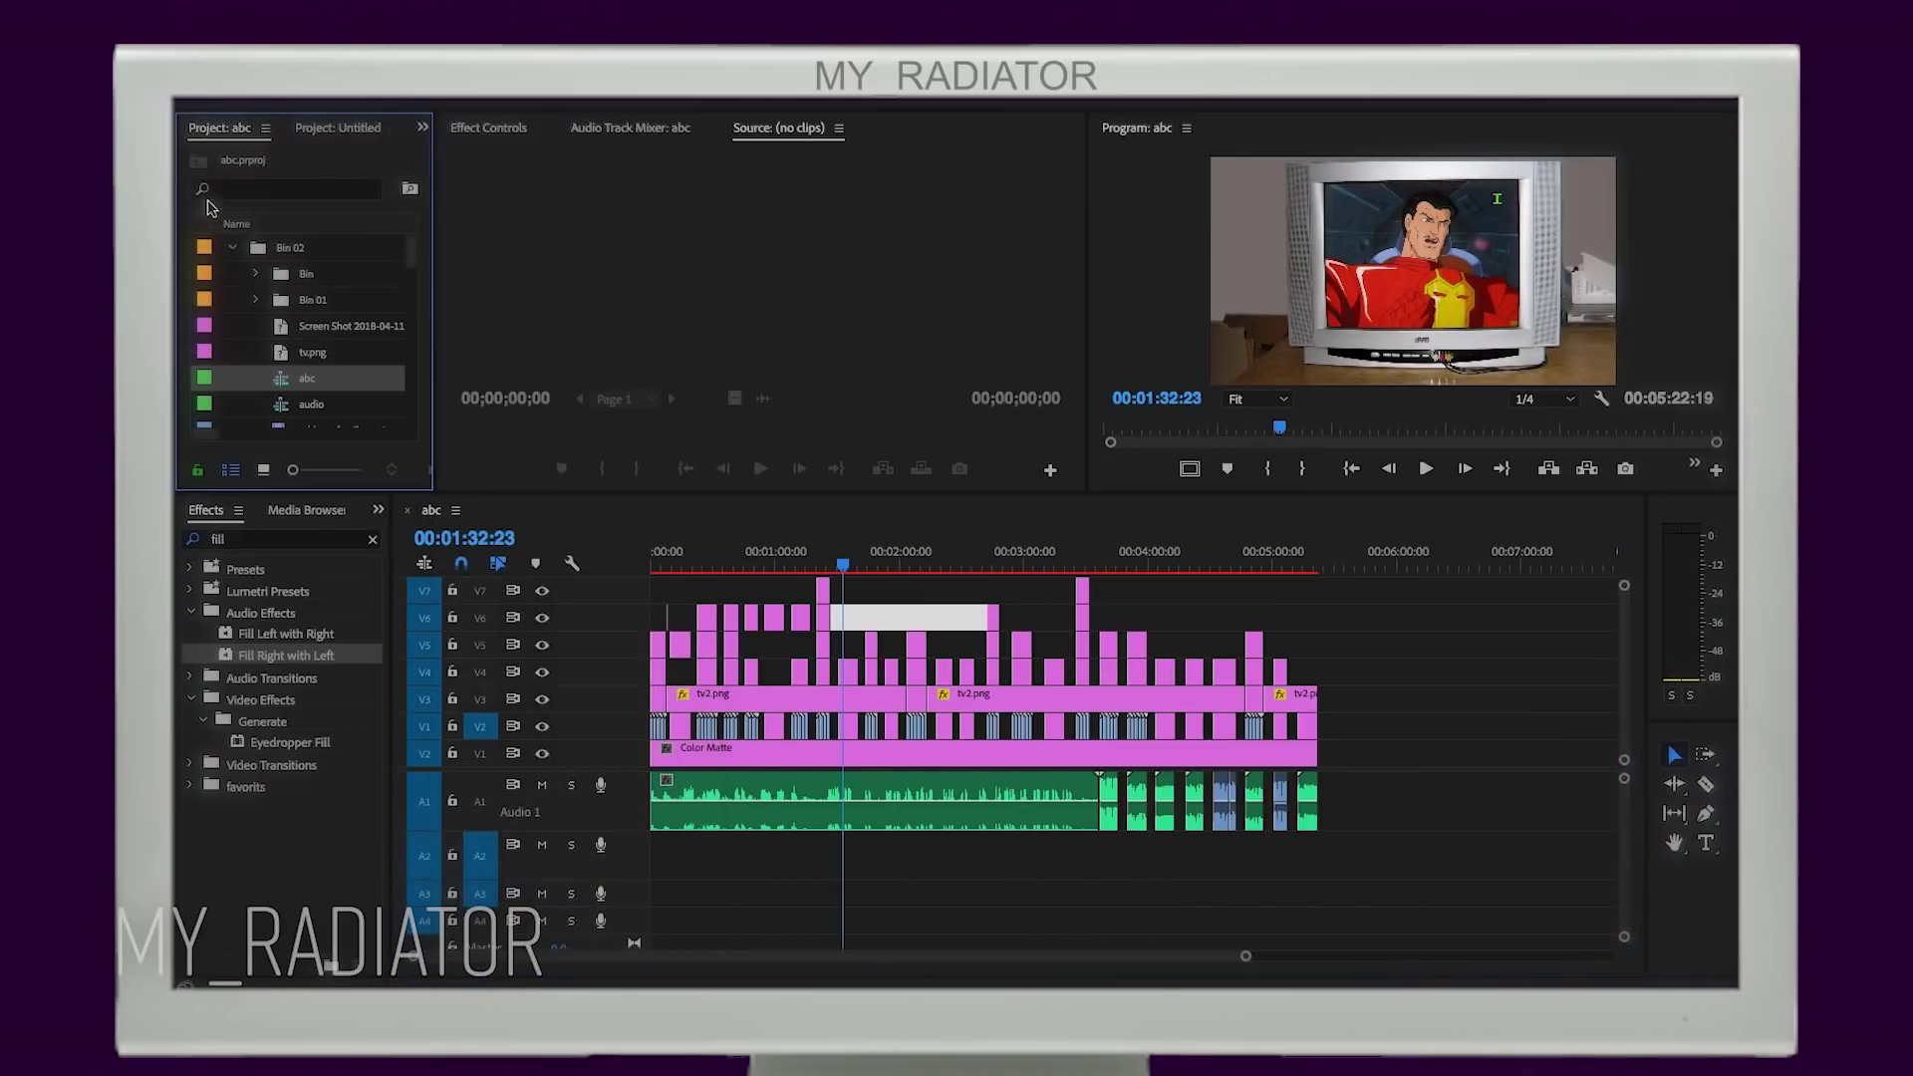
Step: Duplicate the abc sequence, rename the copy 'abc version2', and open it in the timeline
left_click_drag(281, 386, 284, 389)
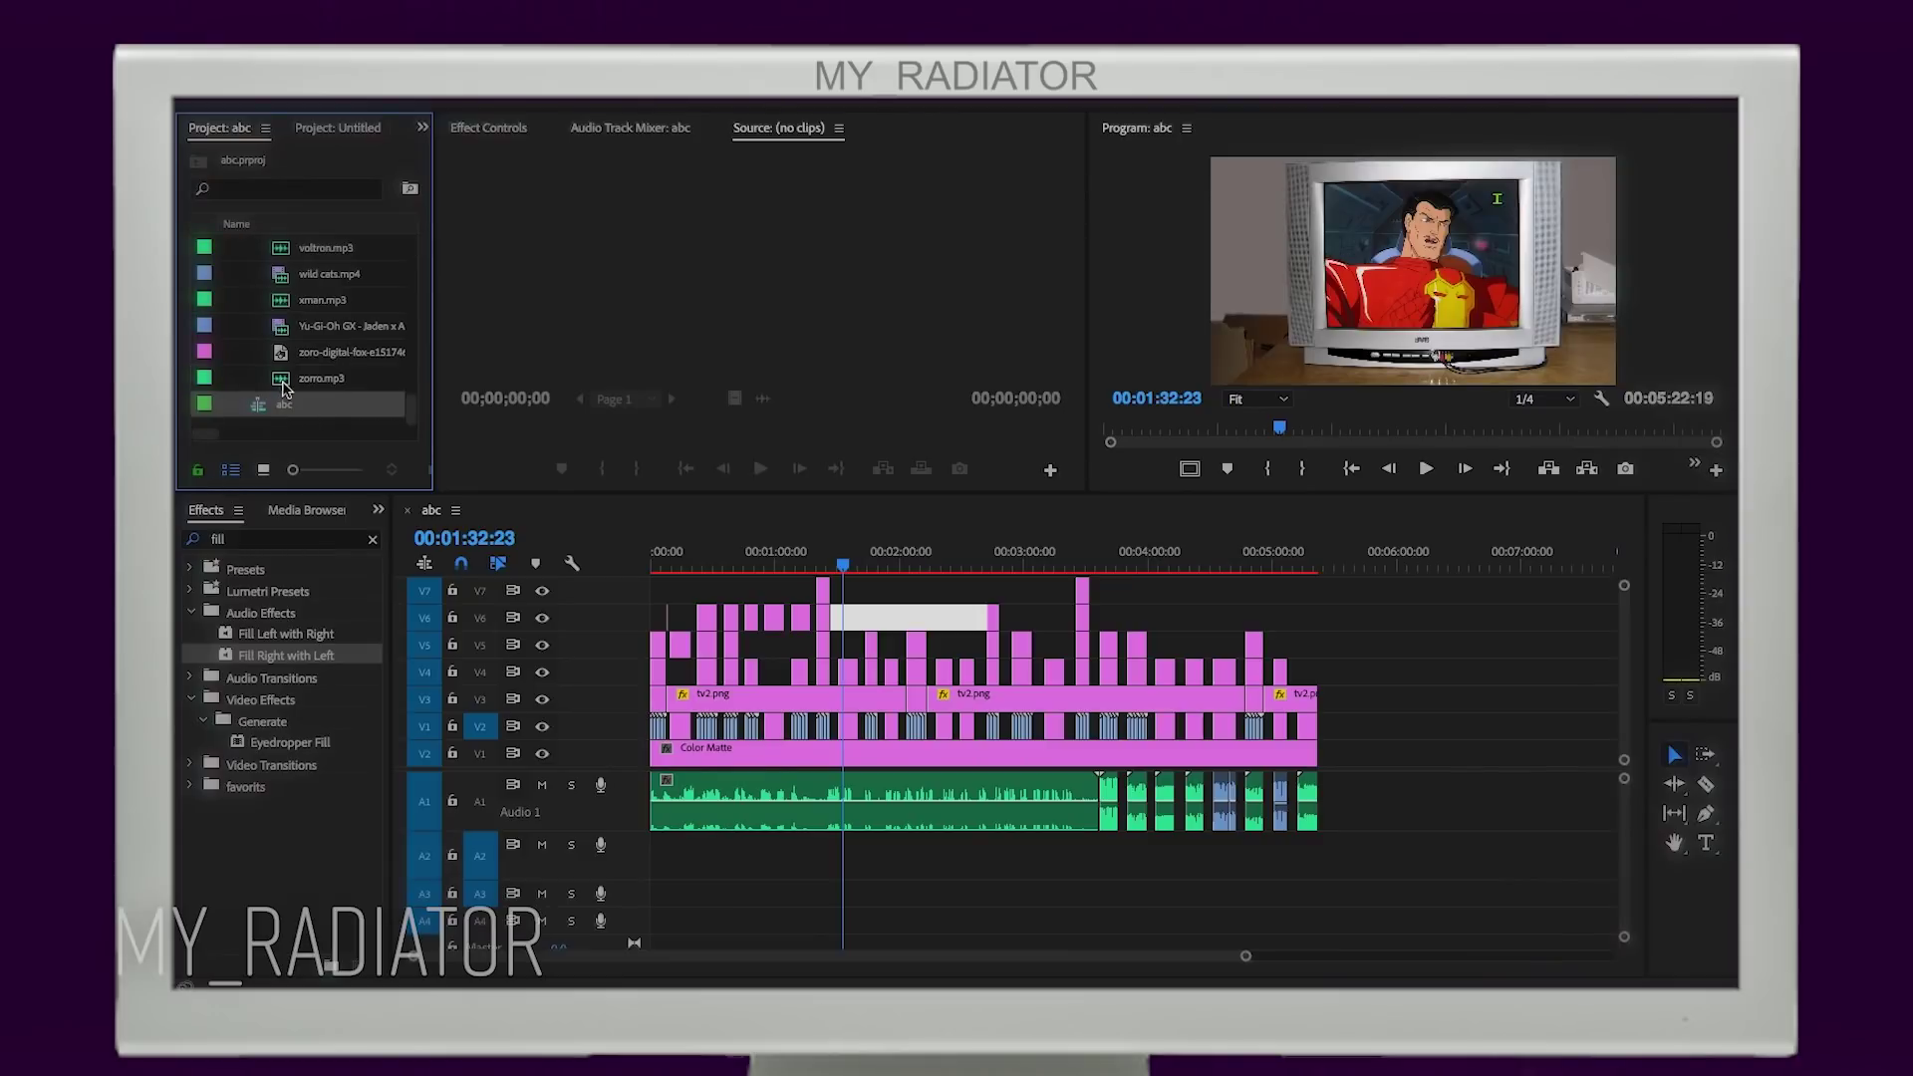
left_click(316, 402)
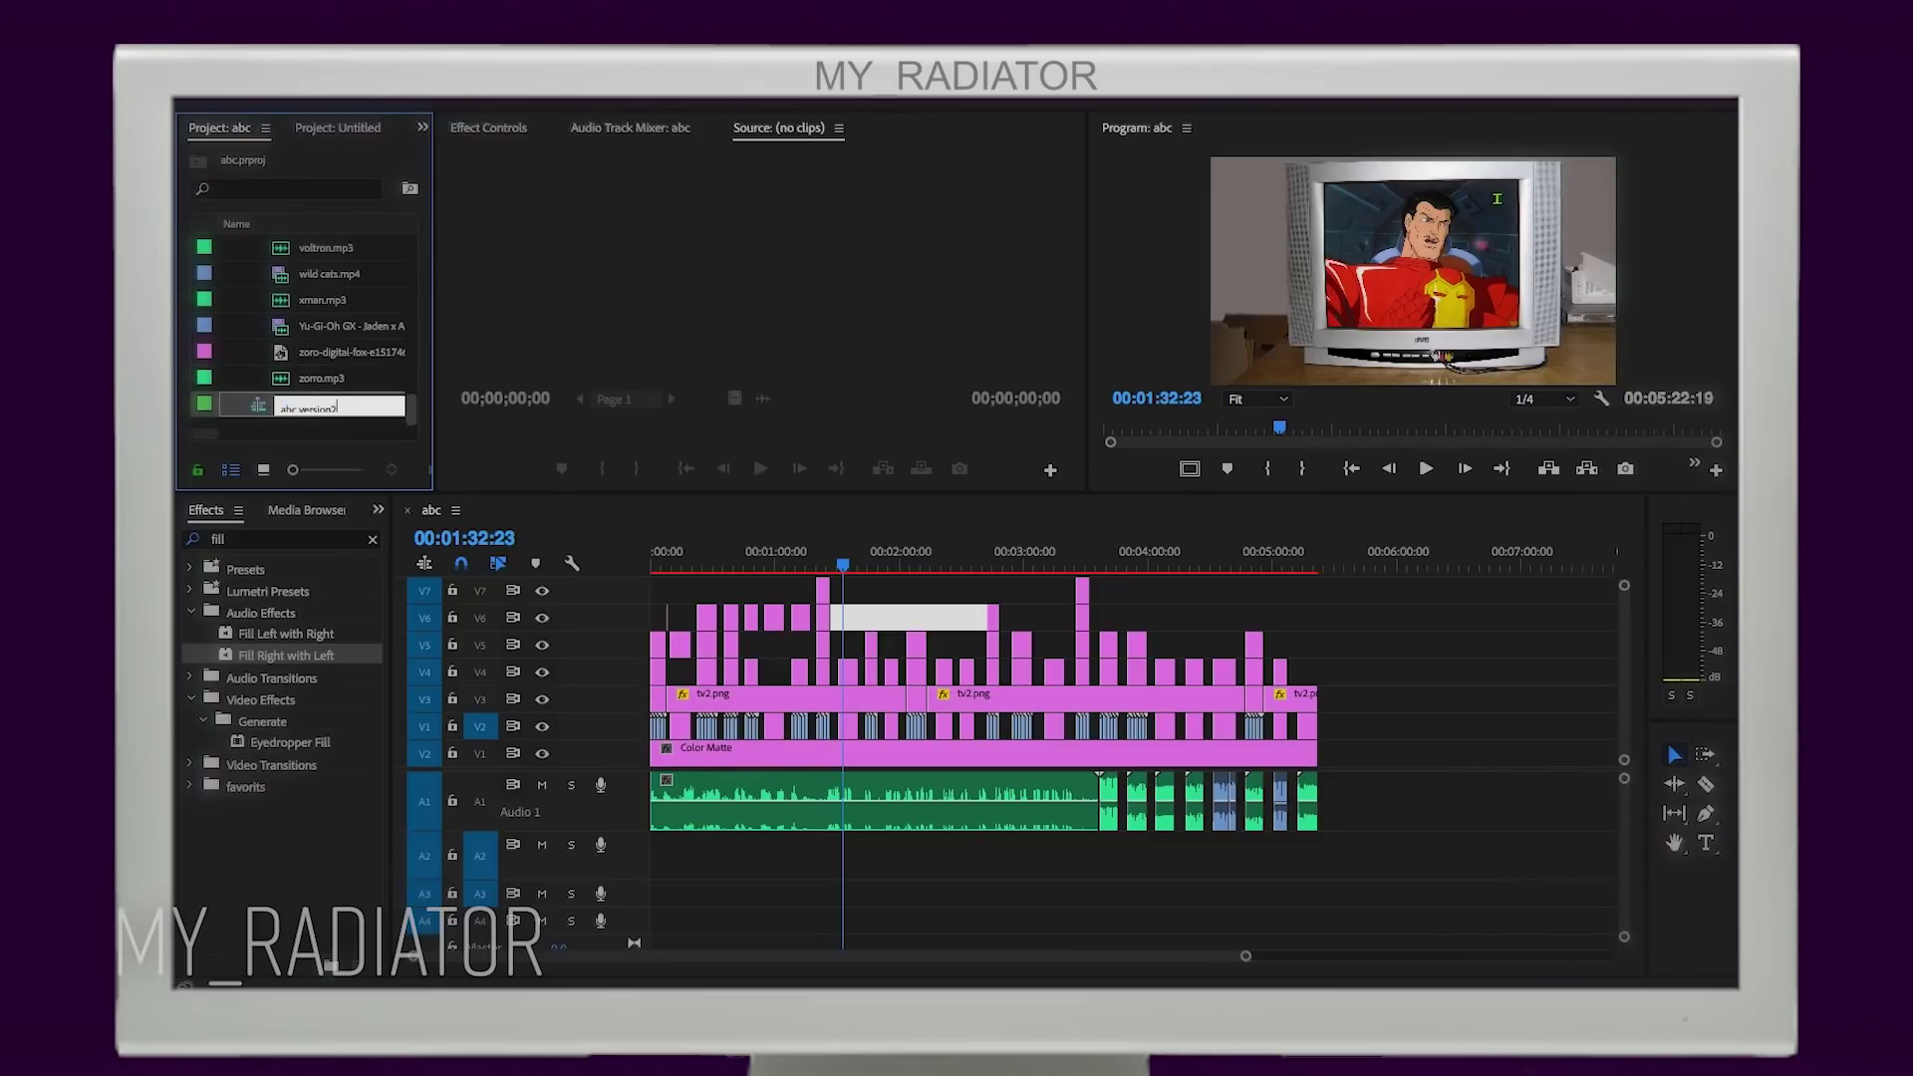
key("Return")
left_click(235, 250)
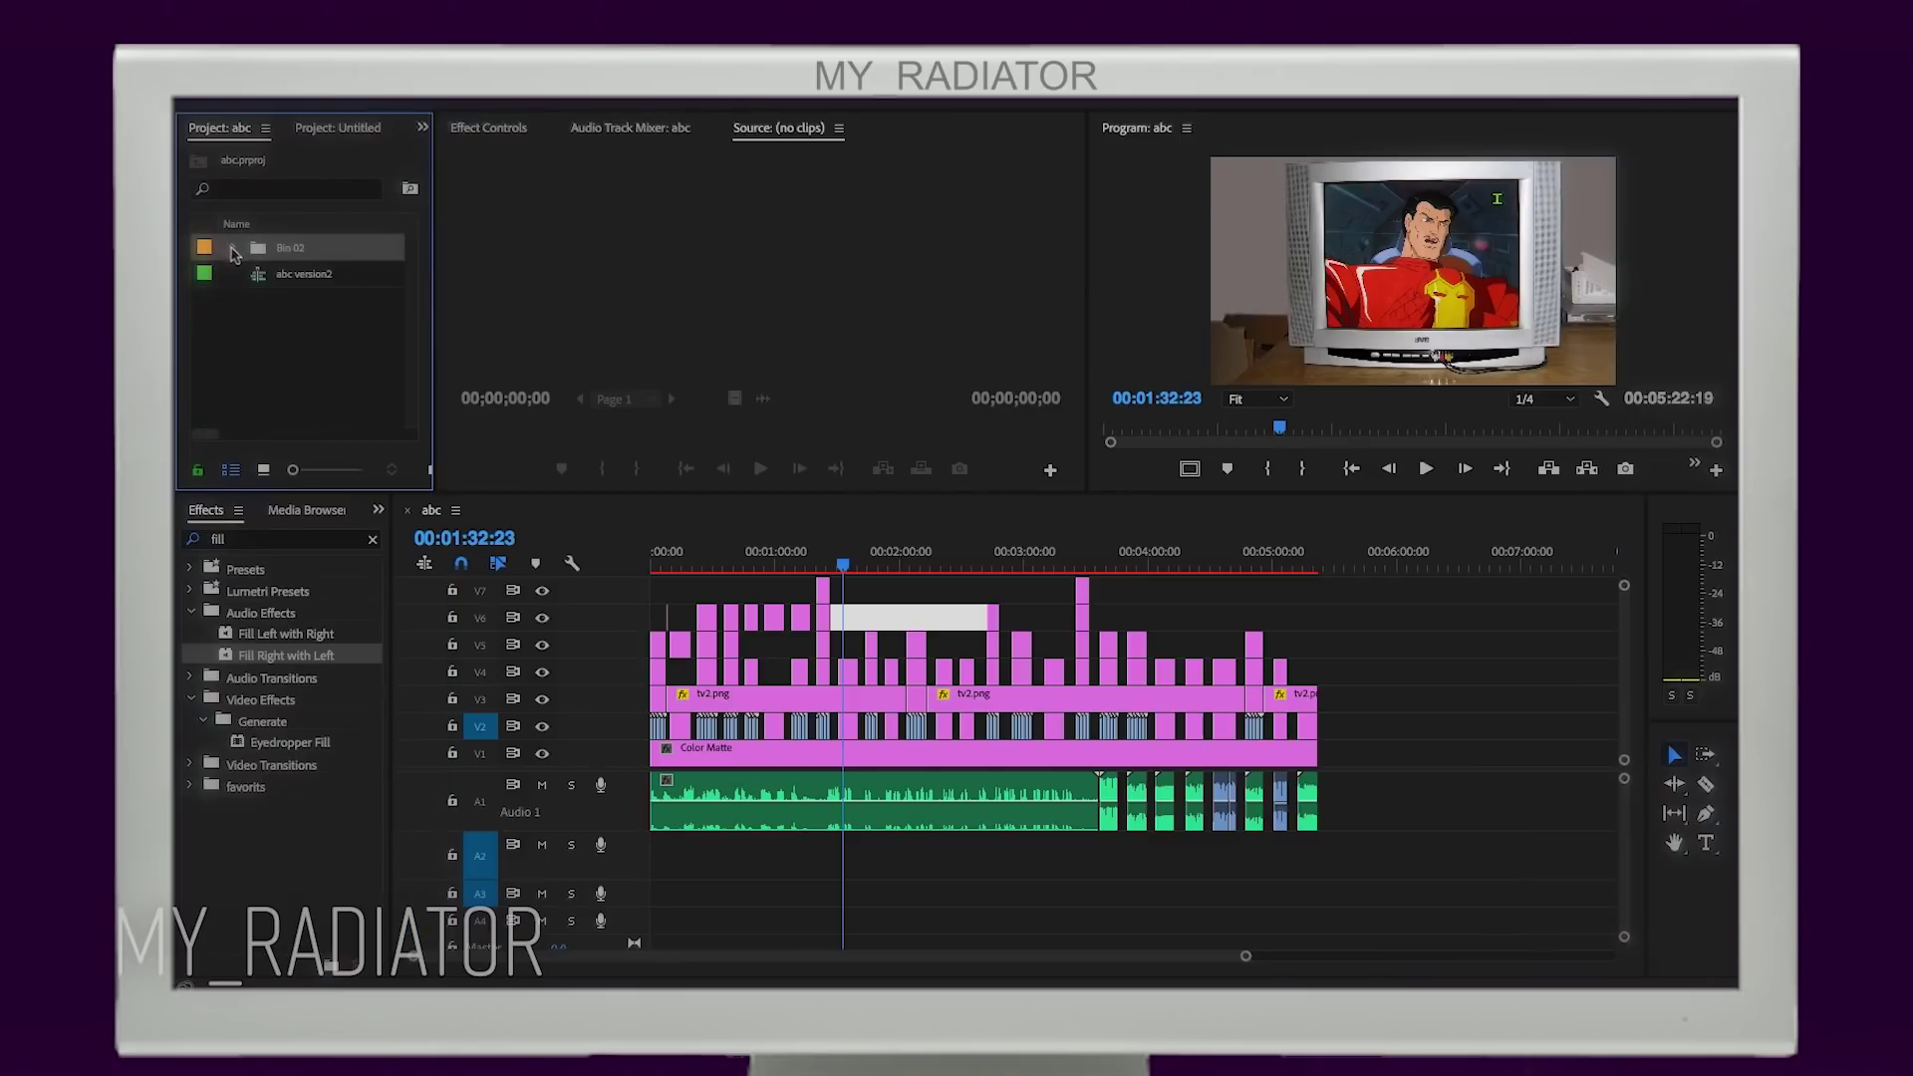
double_click(284, 277)
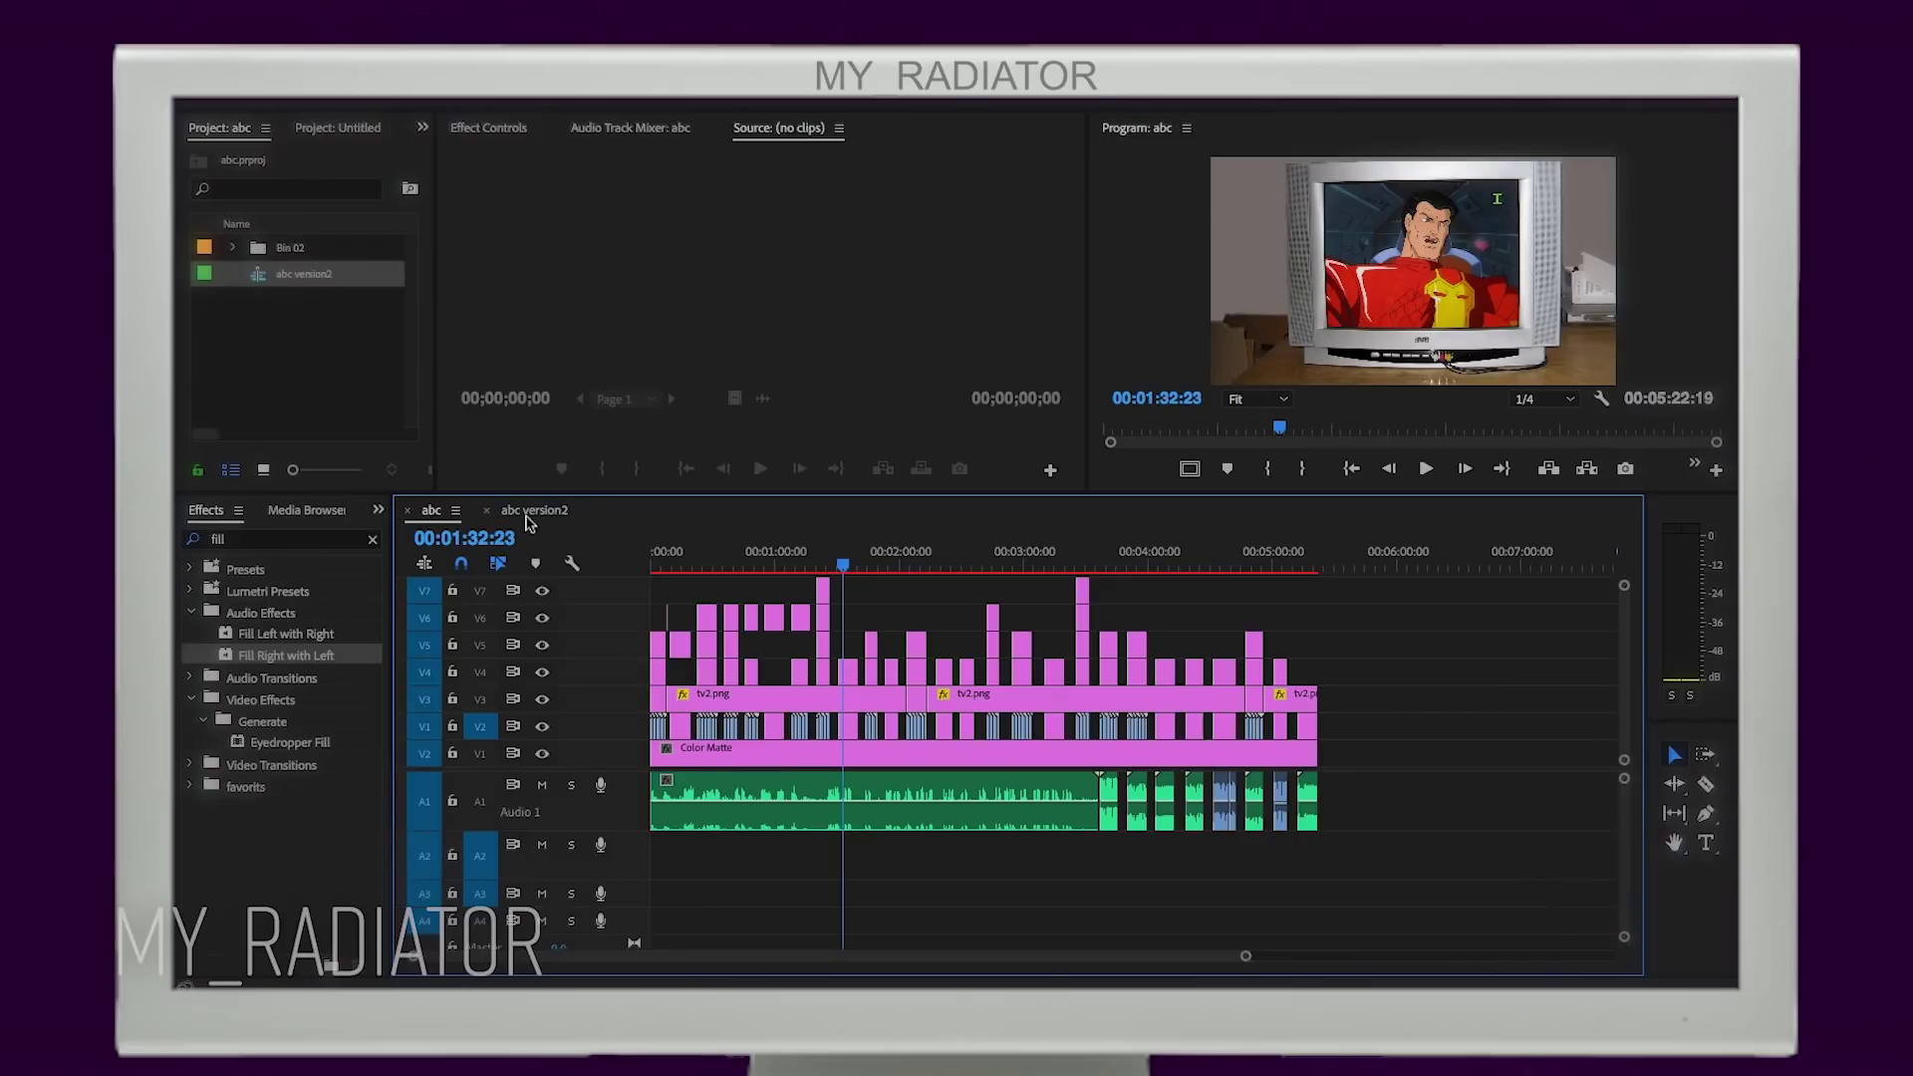
Step: Duplicate abc version2 as 'abc version3', open it, then return to the abc sequence tab
left_click(969, 554)
left_click_drag(977, 554, 1017, 554)
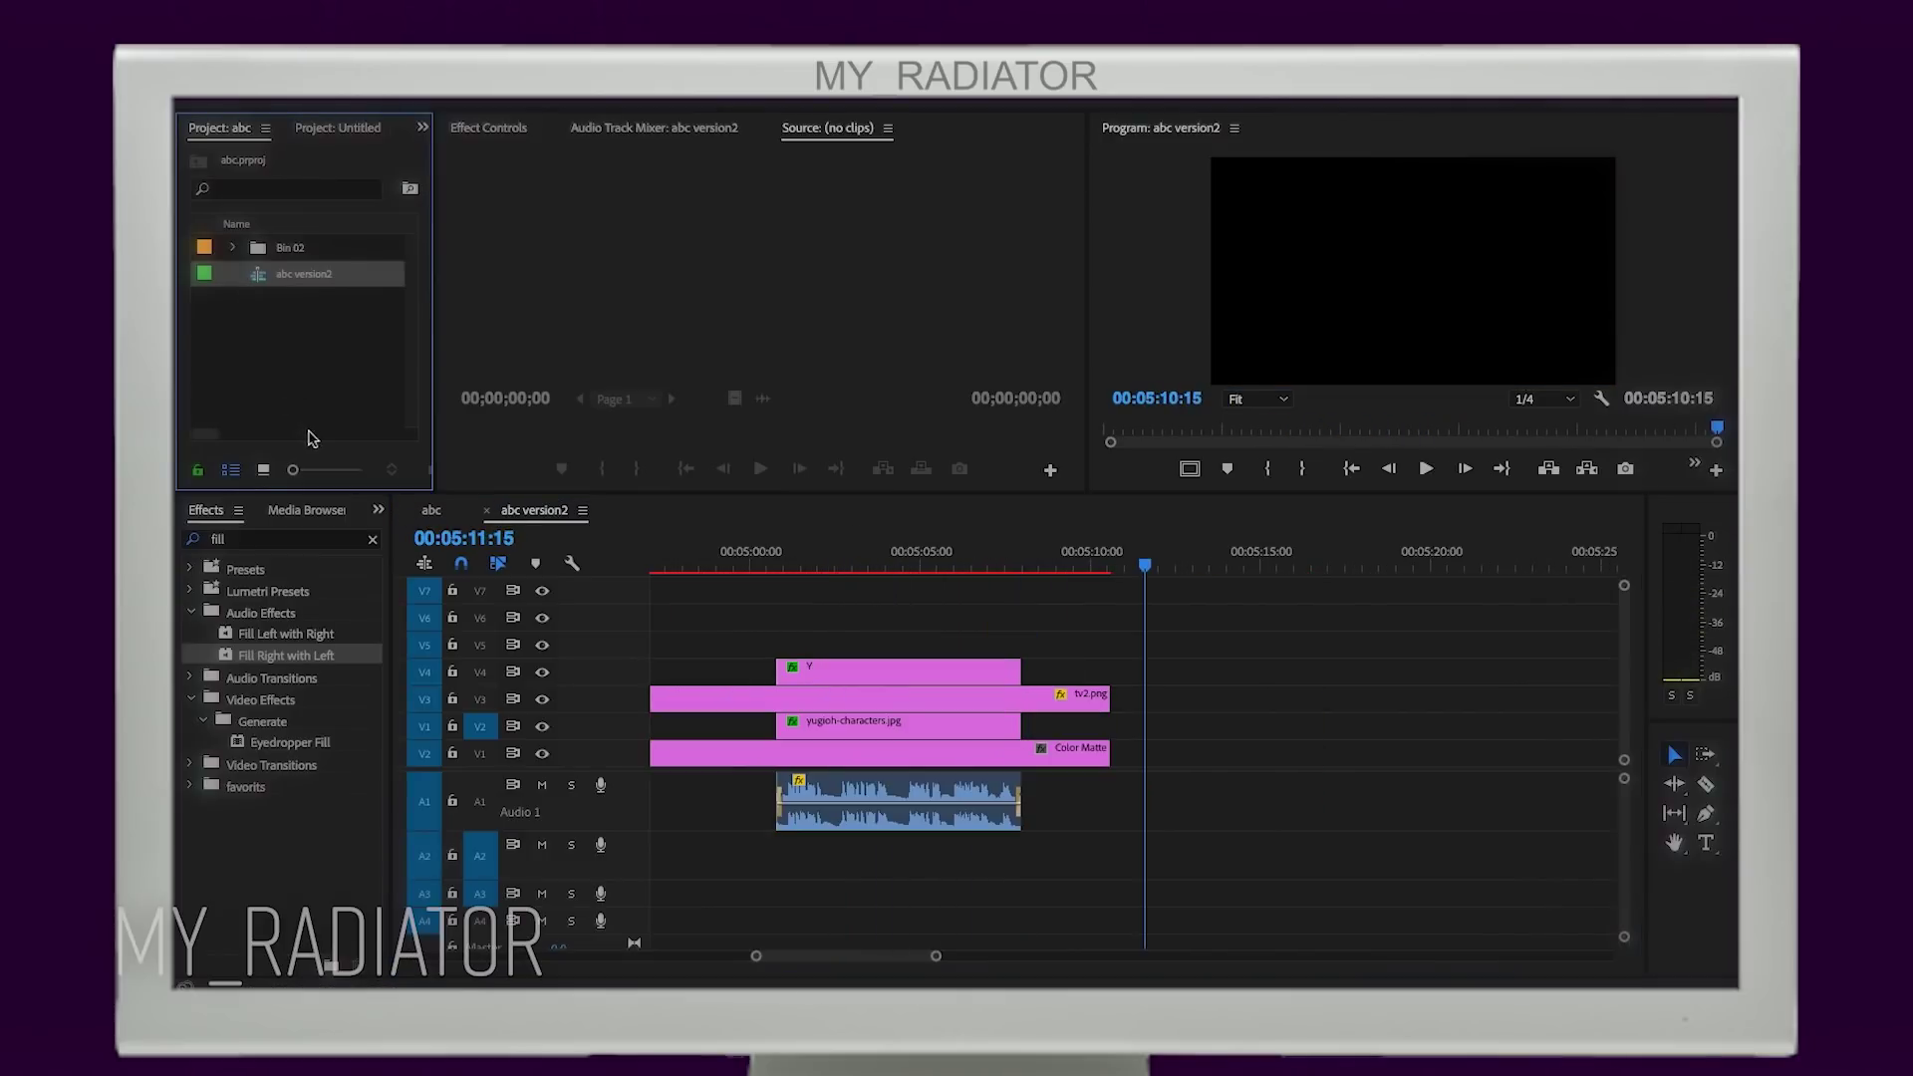
key("ctrl+v")
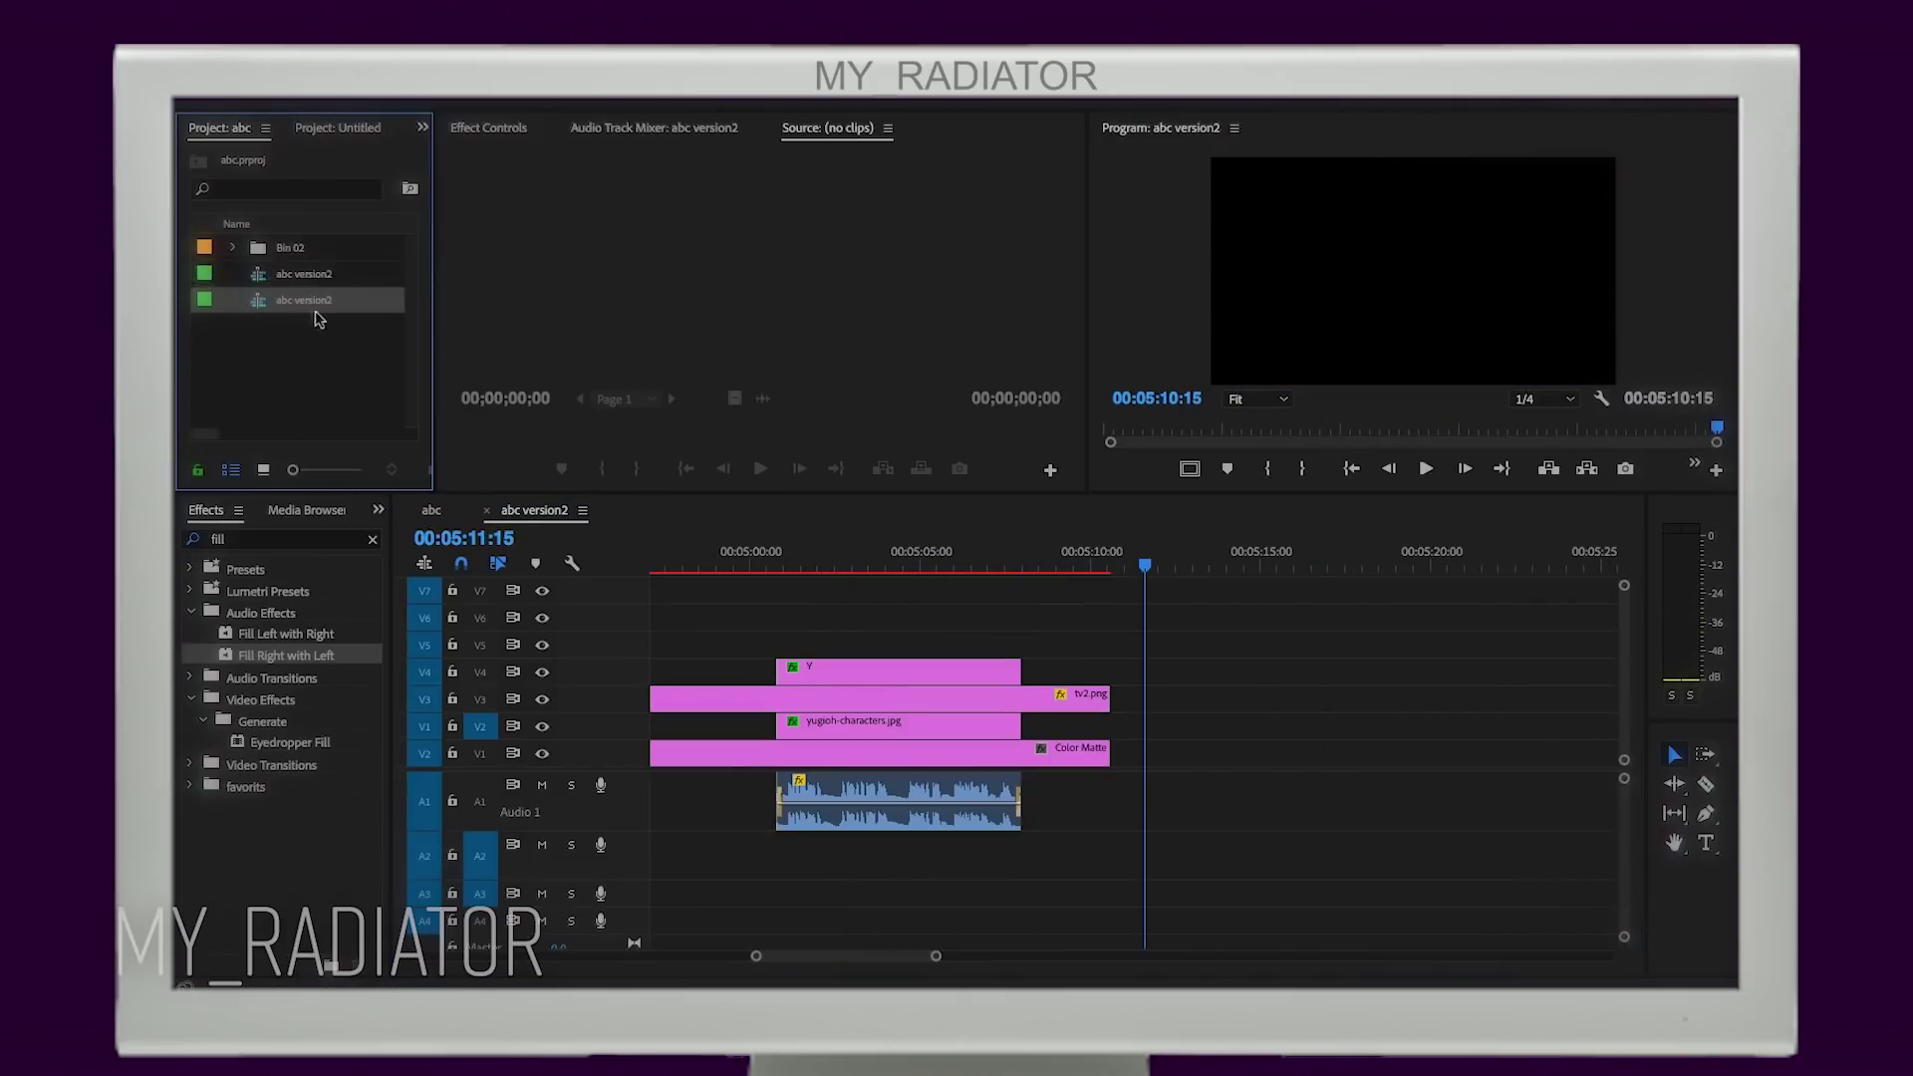
left_click(309, 301)
left_click(349, 302)
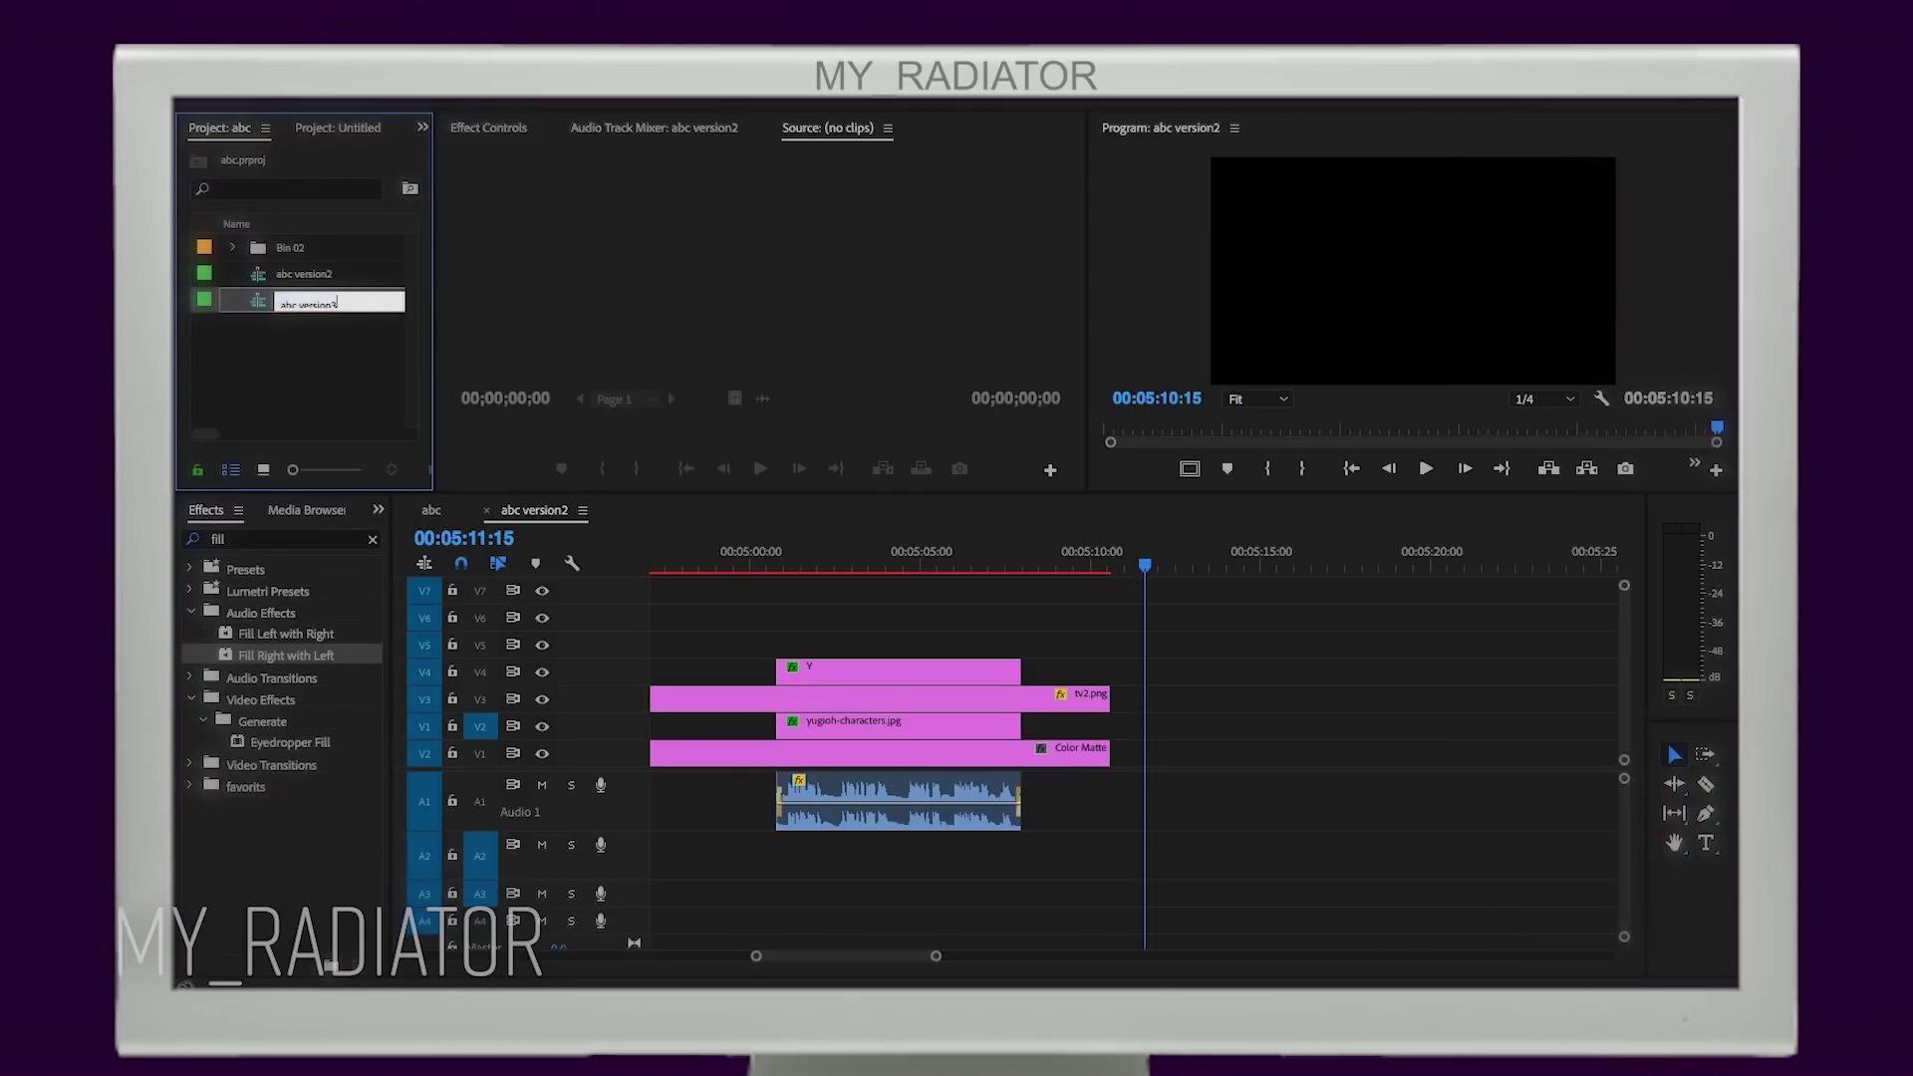
left_click(290, 247)
double_click(263, 302)
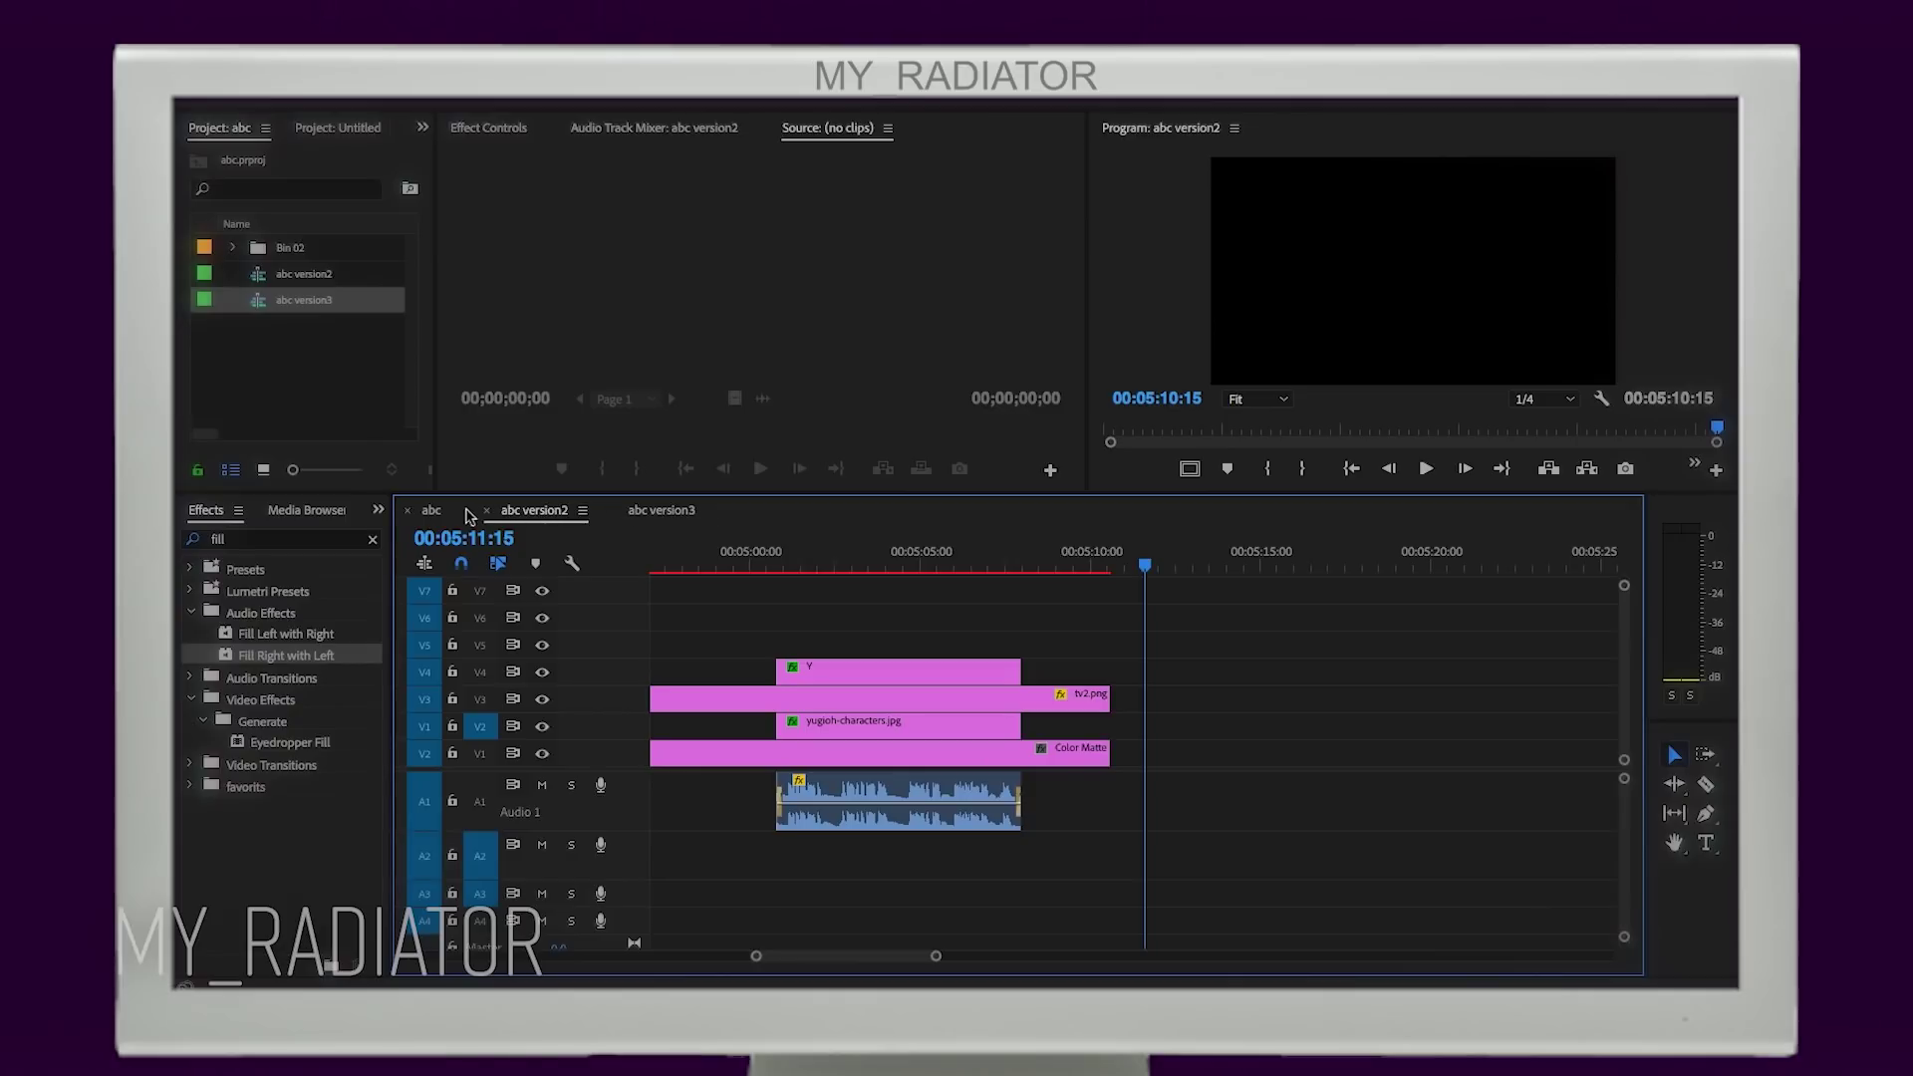
left_click(431, 510)
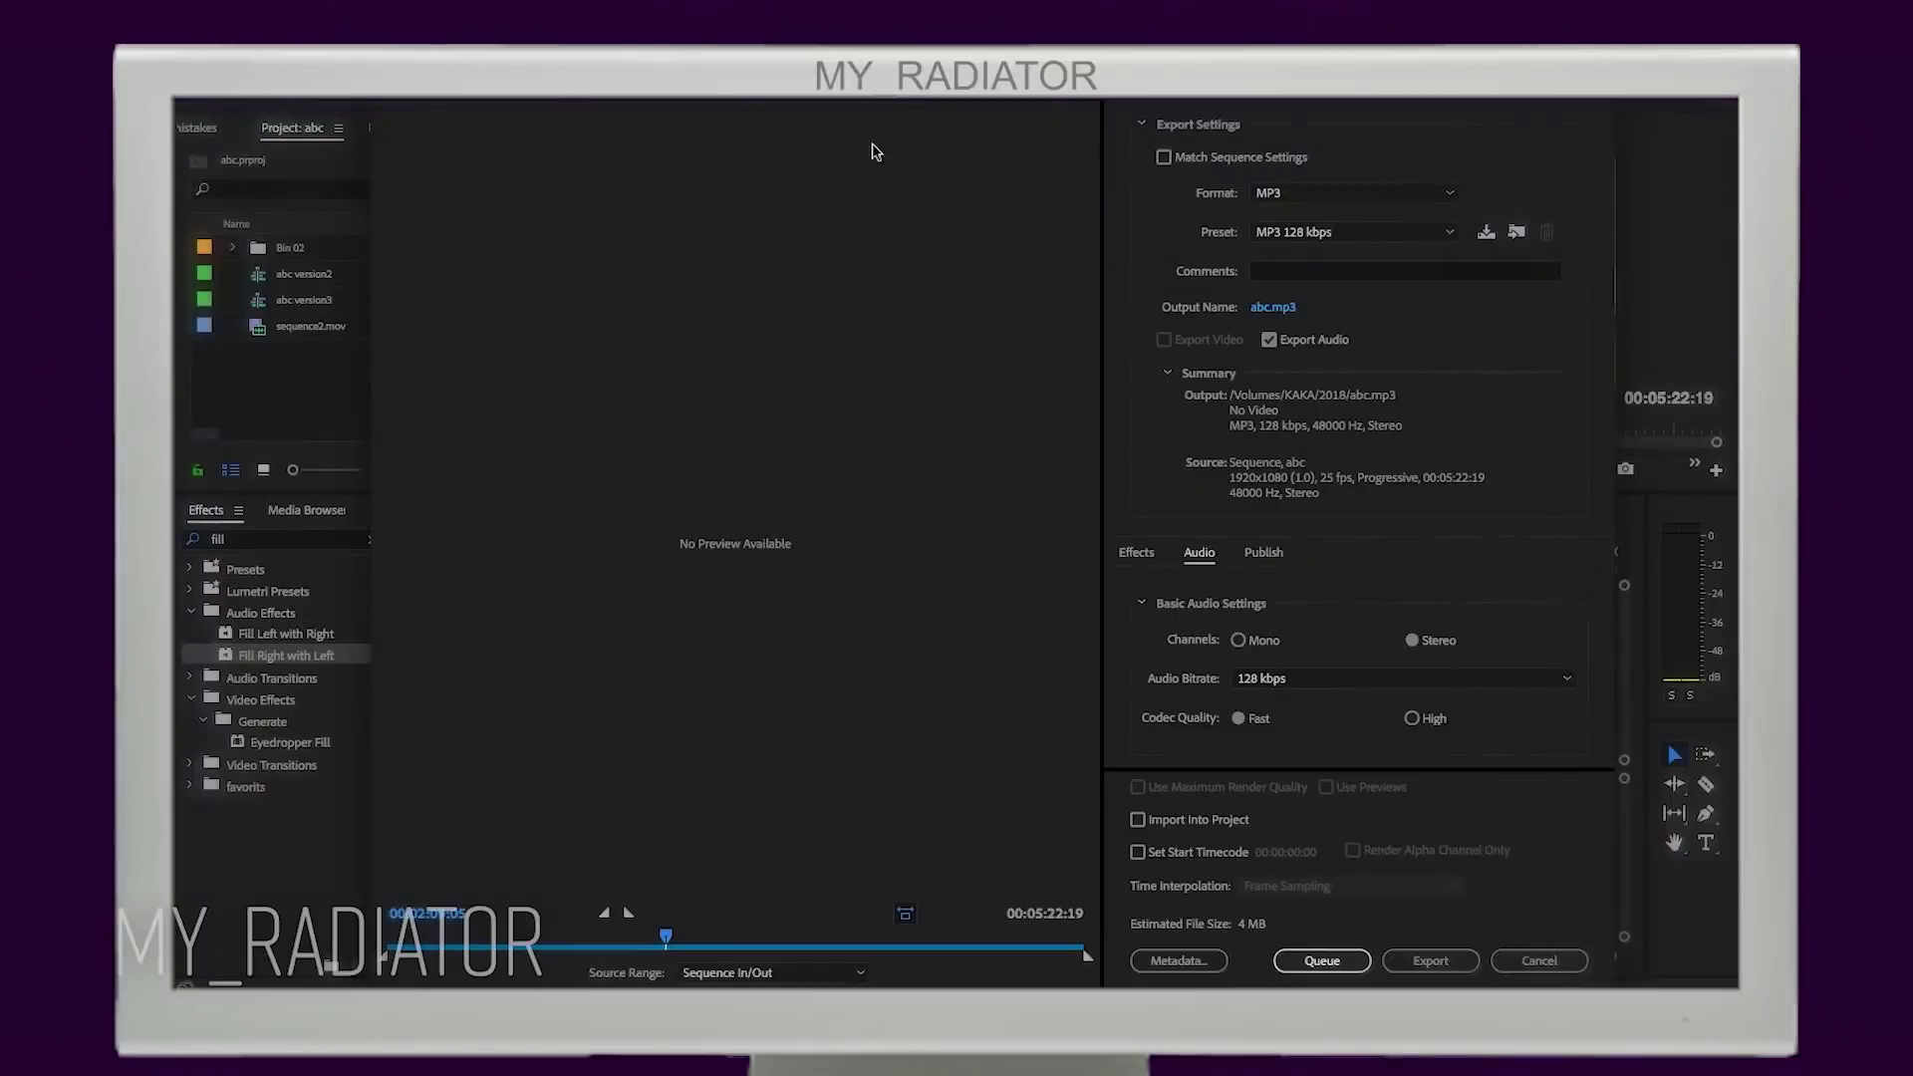
Step: Set the export format to H.264 with the YouTube 1080p HD preset
left_click(1320, 196)
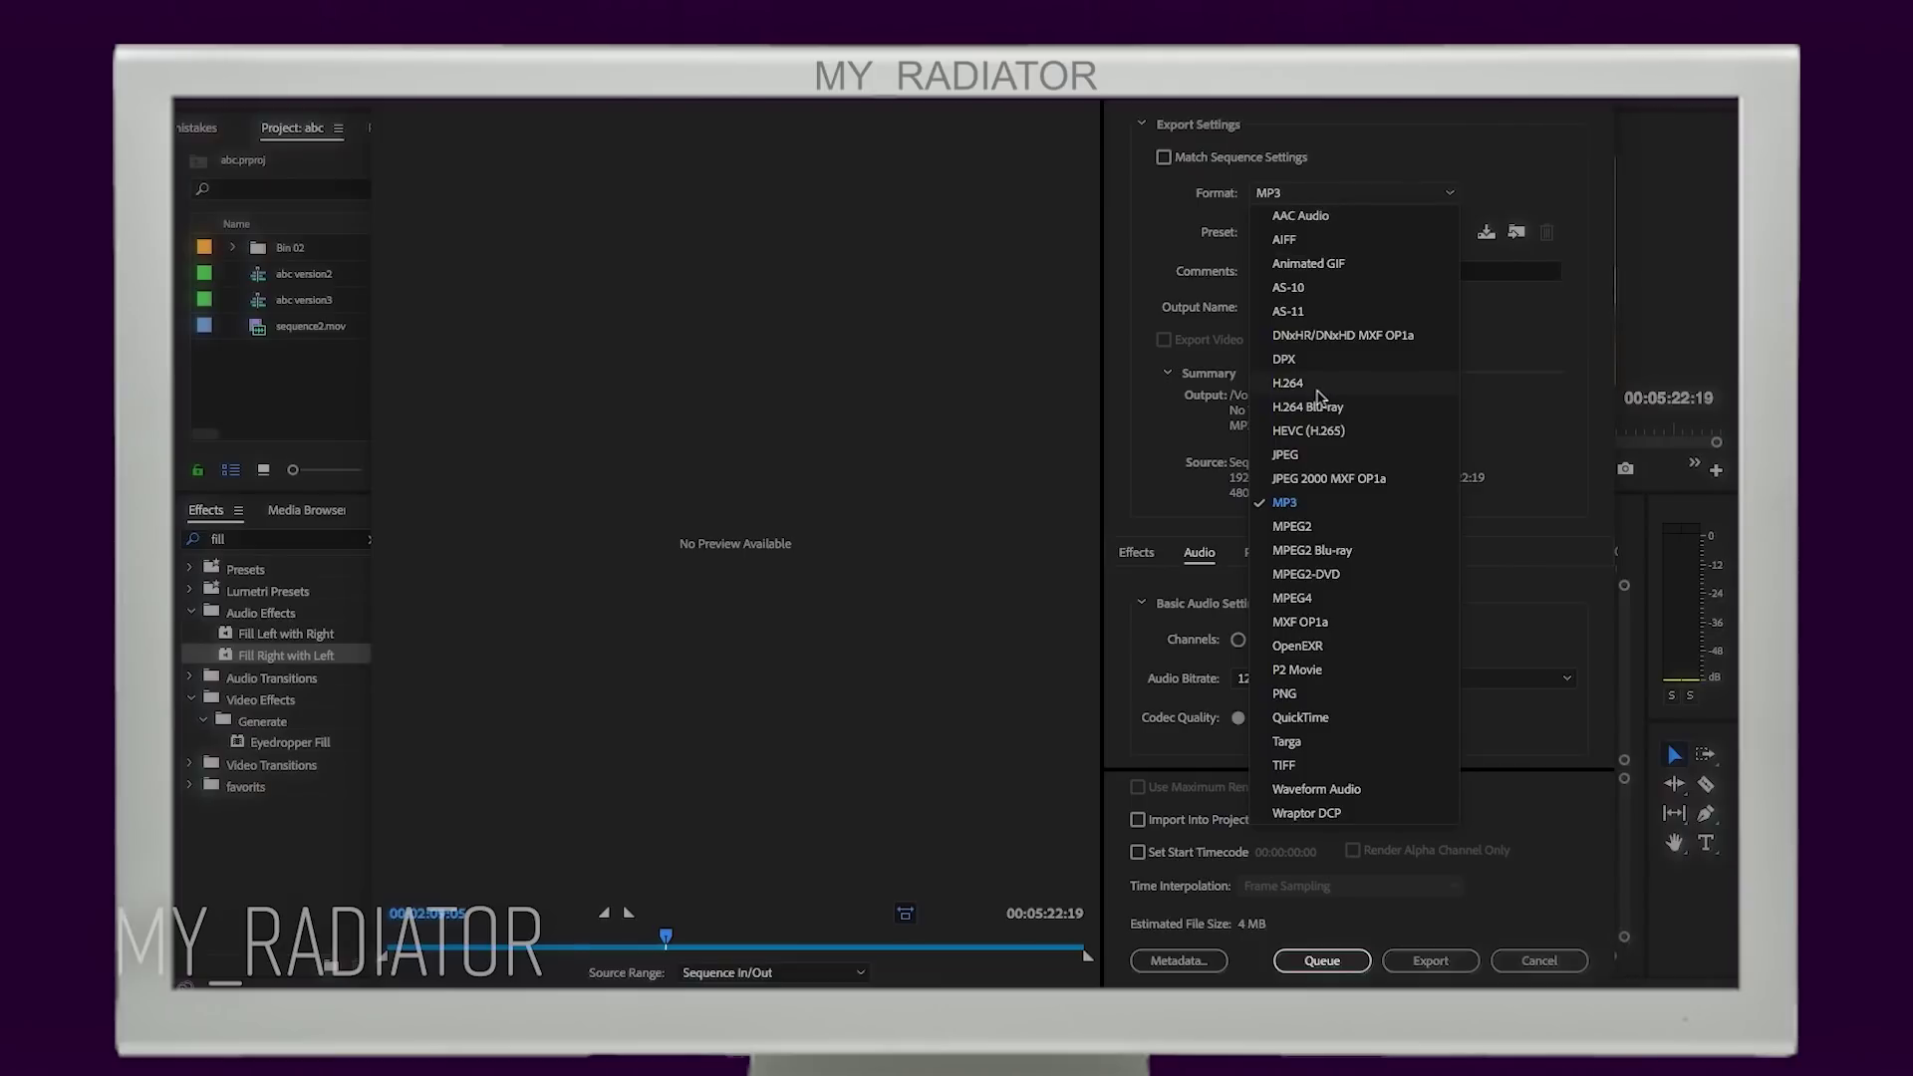
left_click(1315, 384)
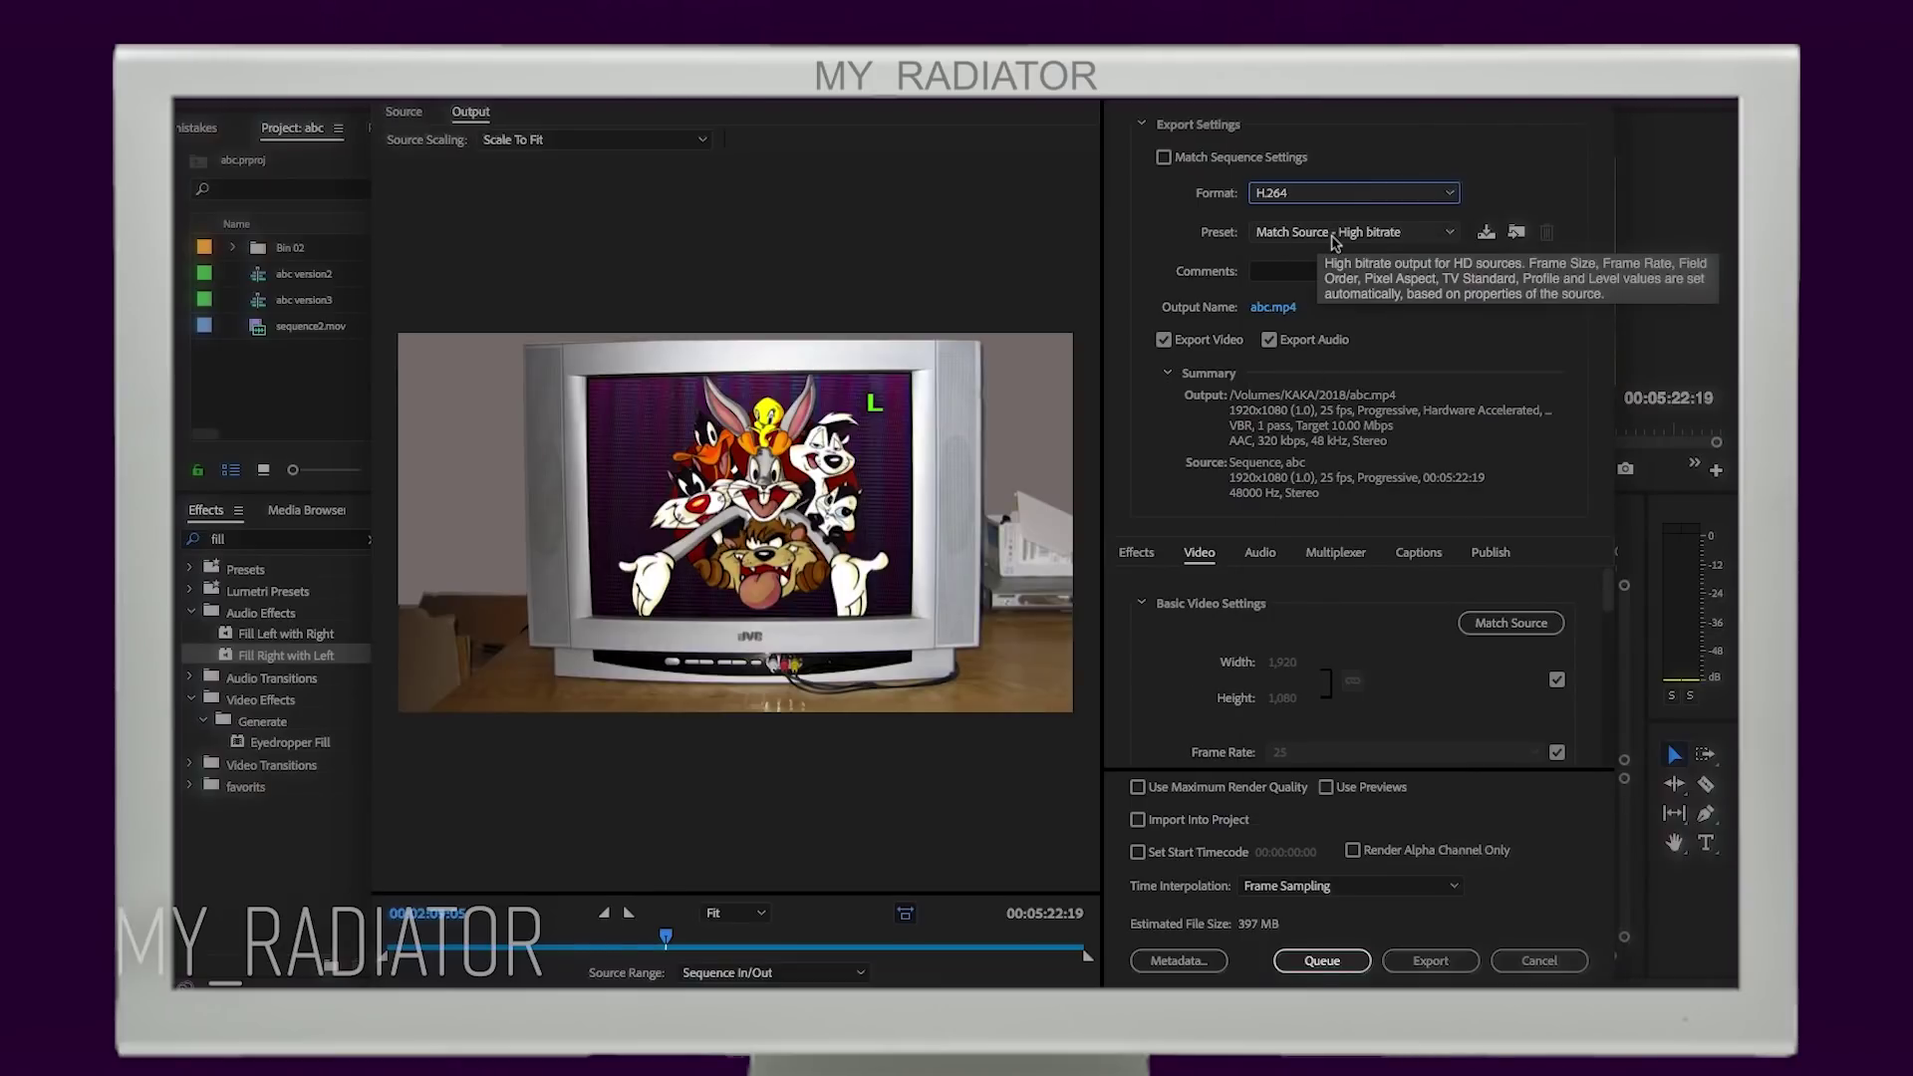
left_click(1335, 235)
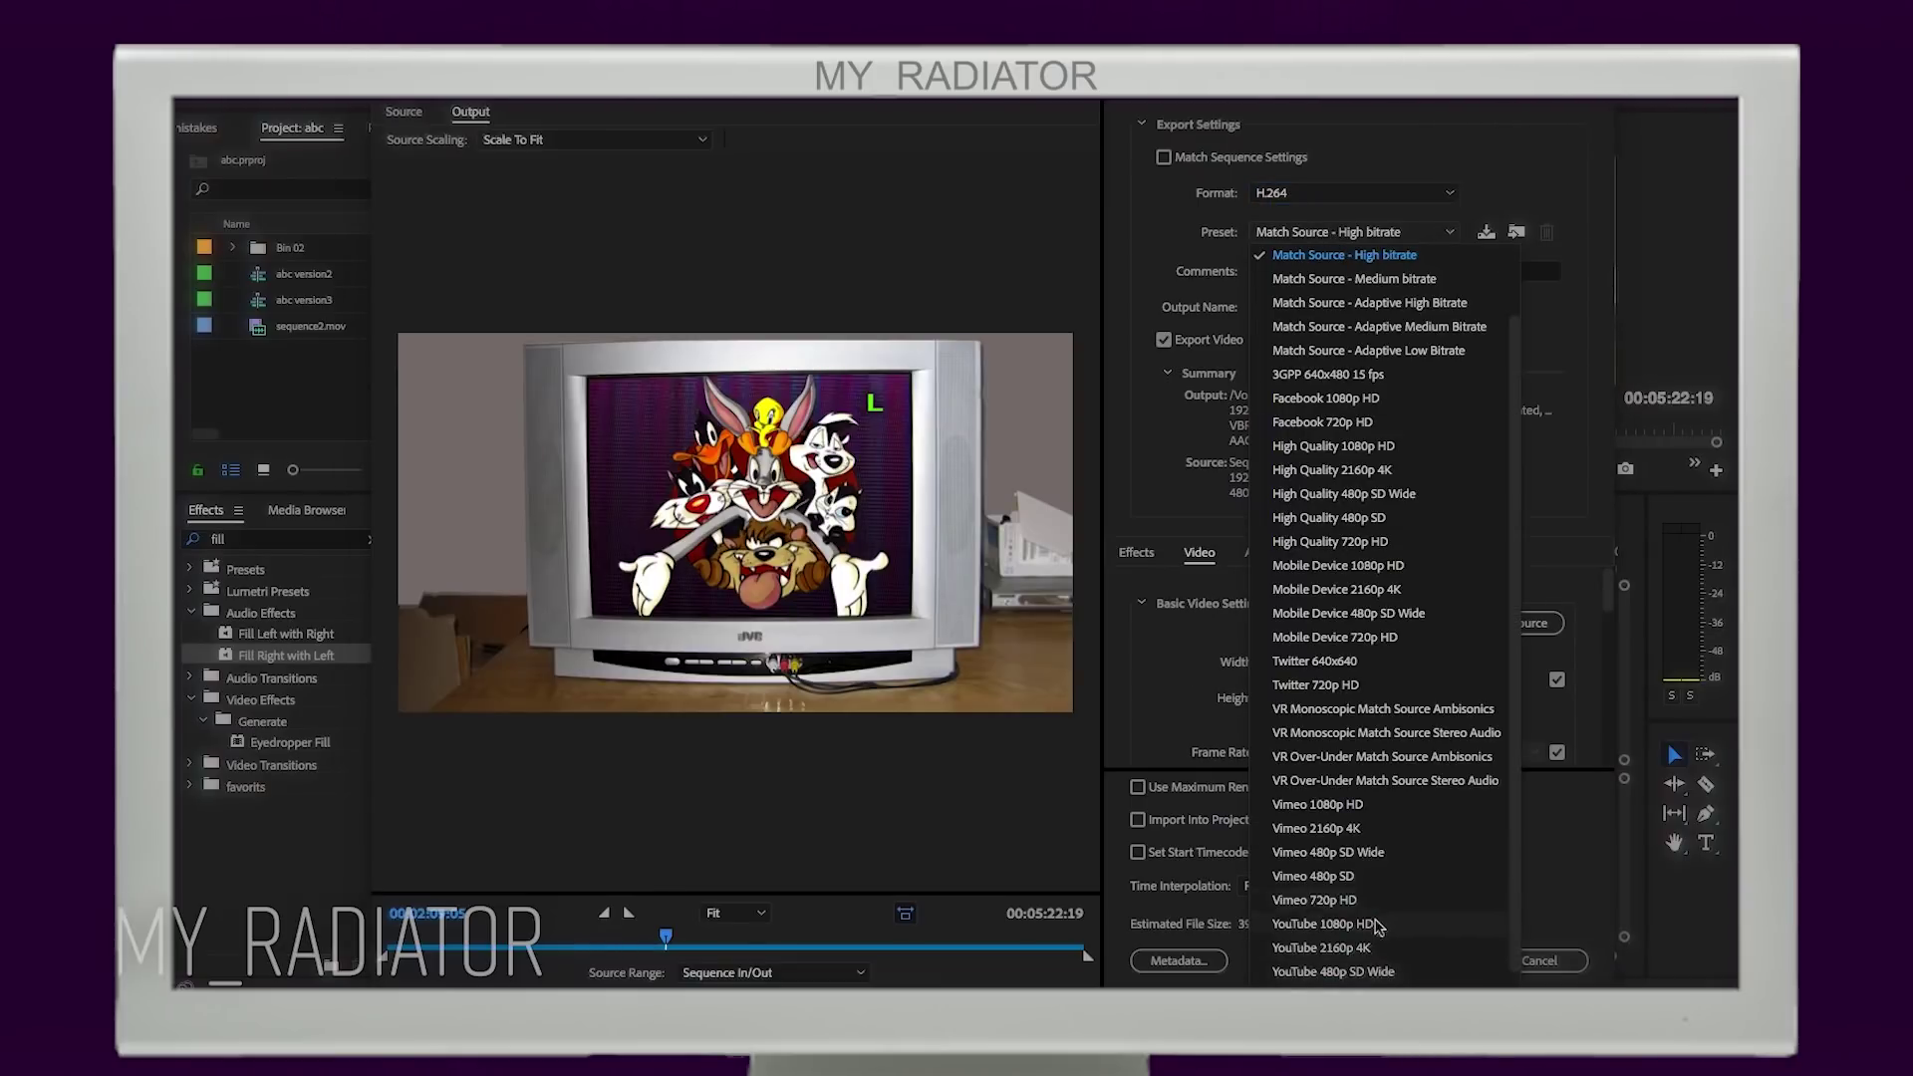
left_click(1372, 926)
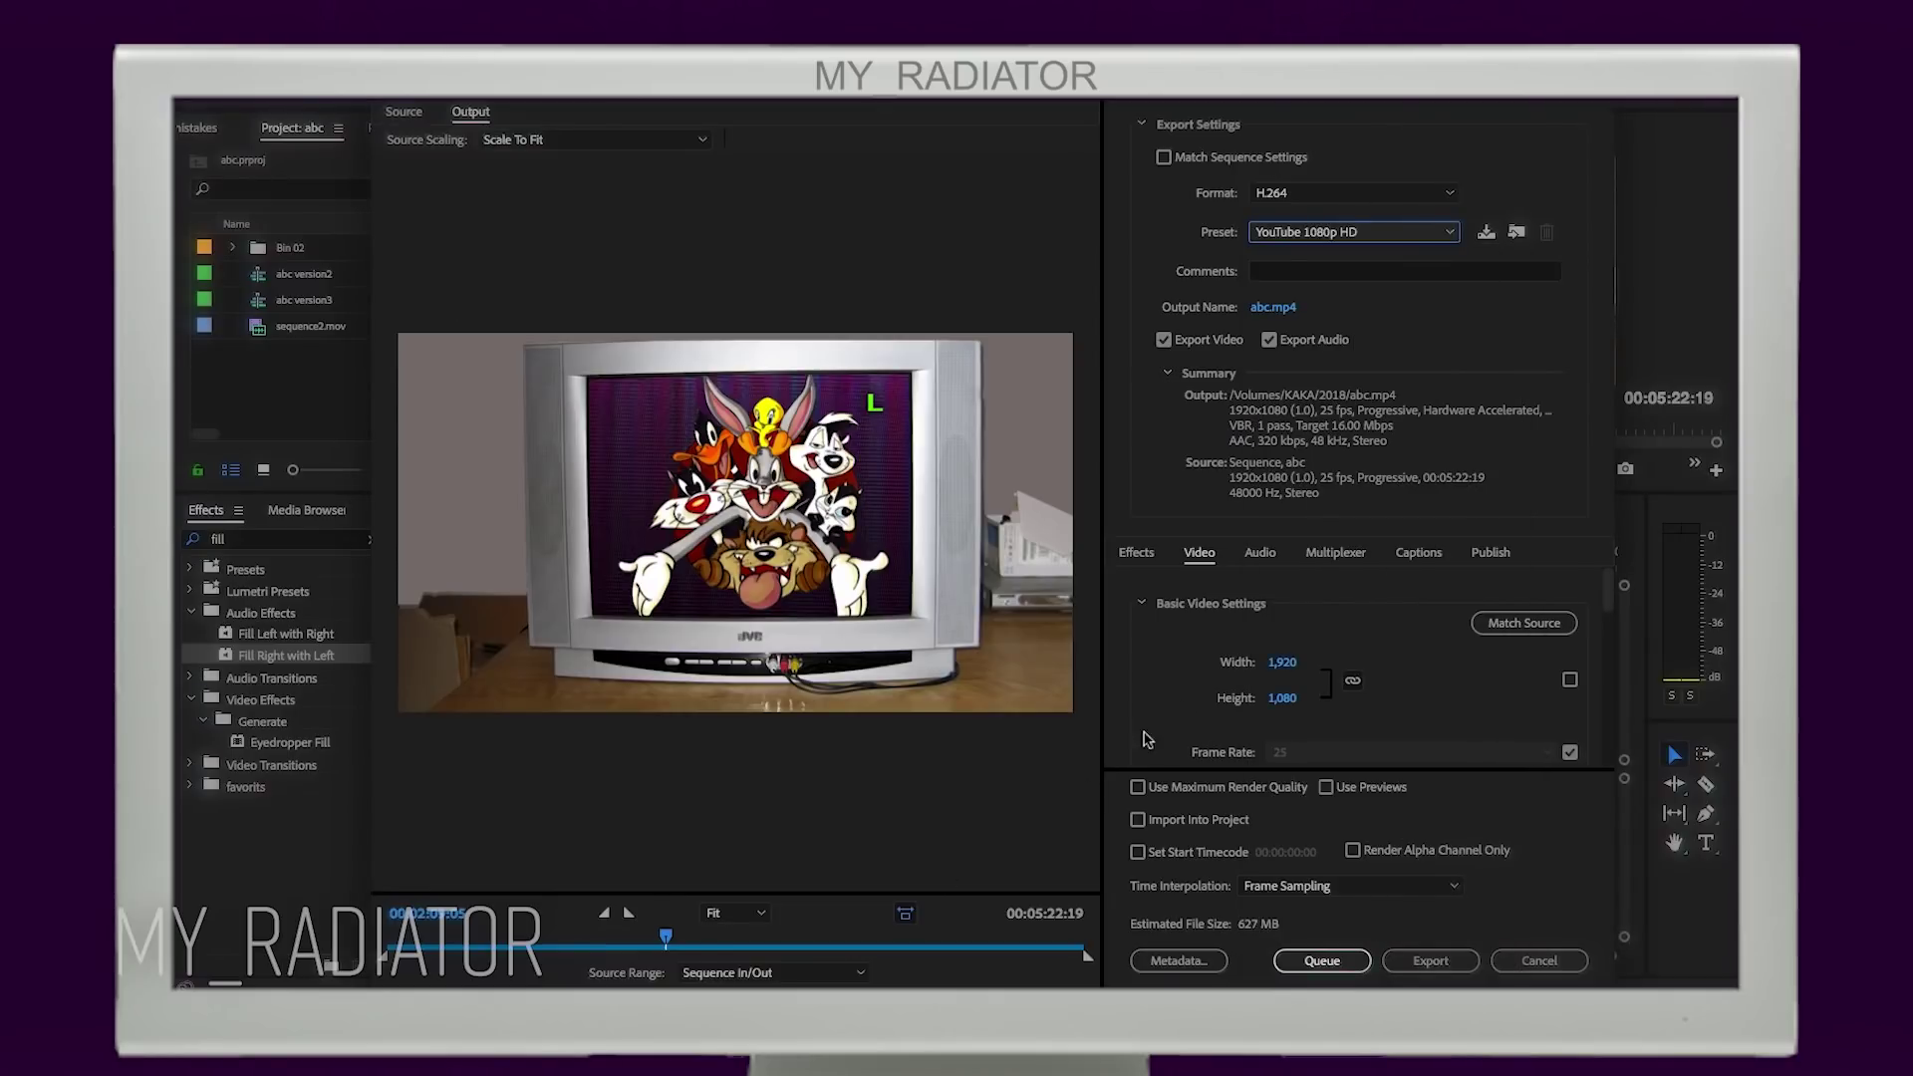
Step: Enable Use Maximum Render Quality and Render at Maximum Depth, then start the export
left_click(1139, 791)
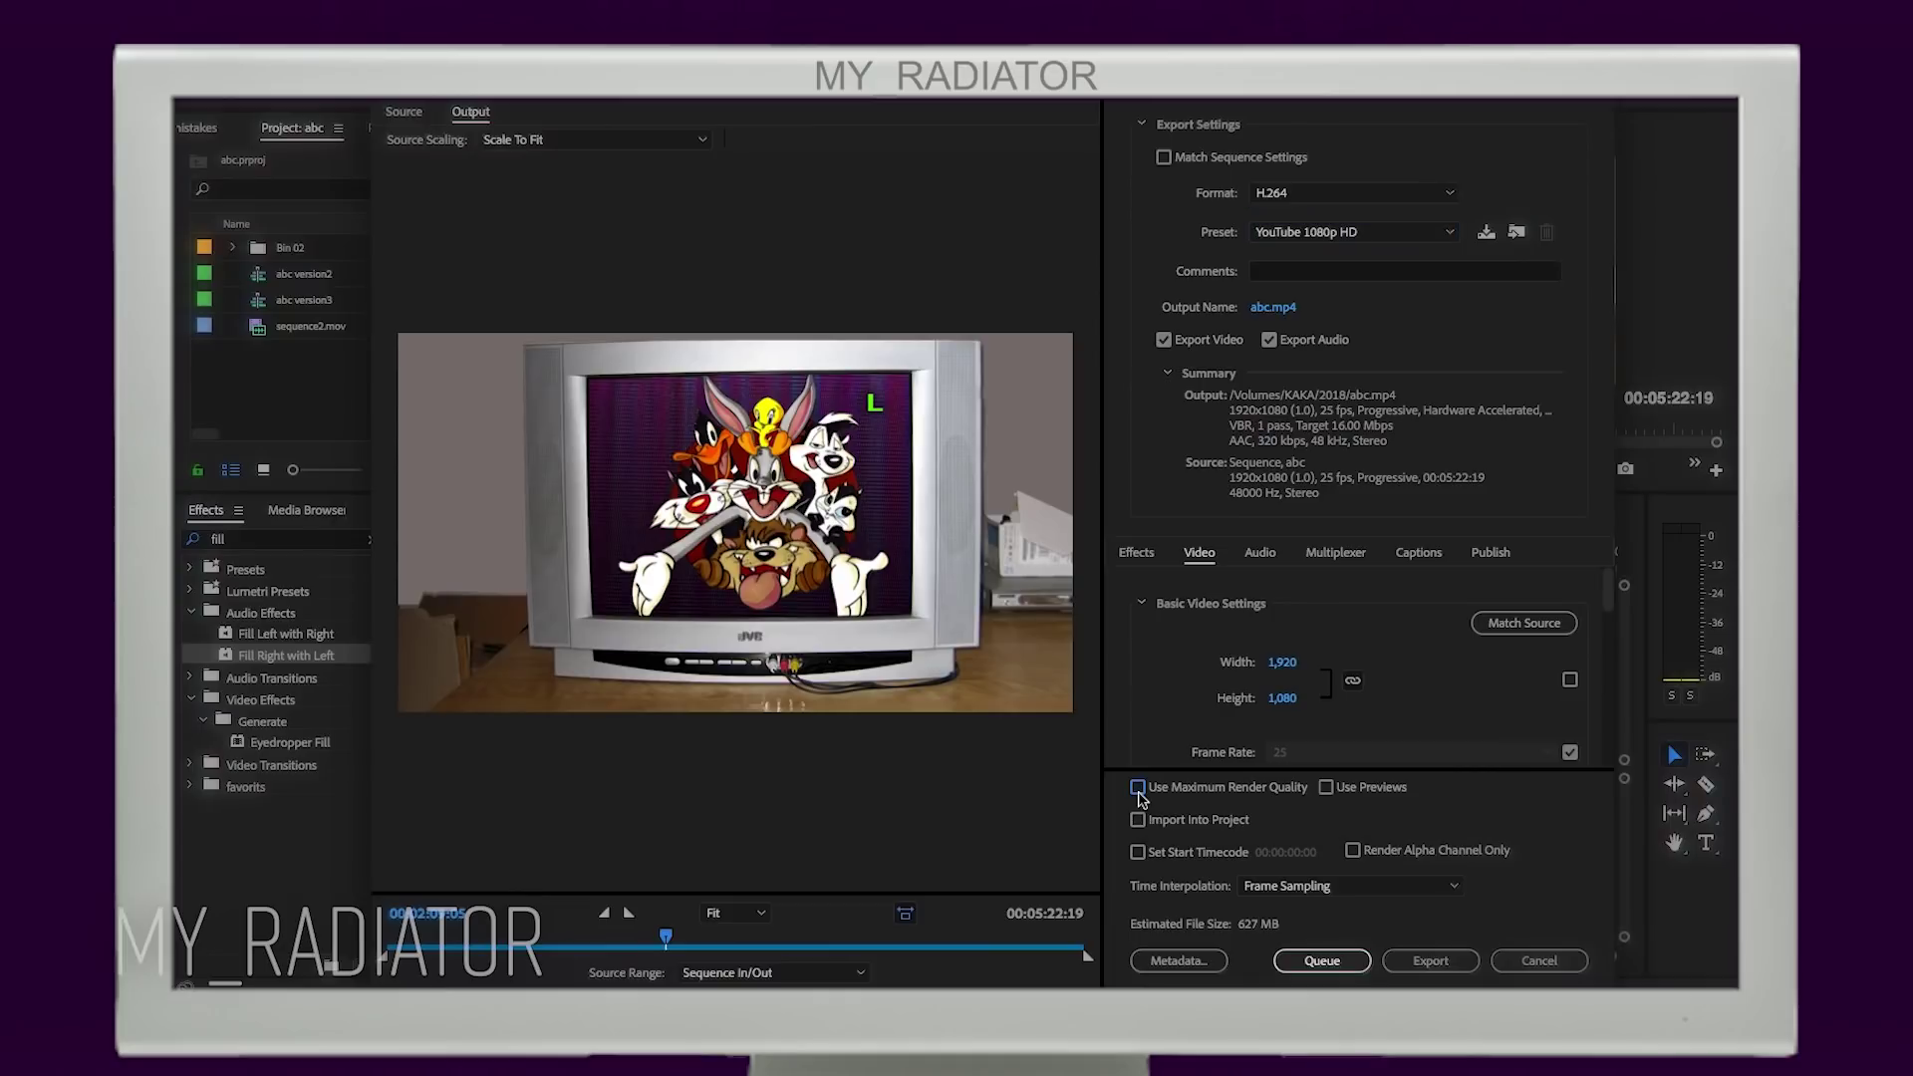
scroll(1164, 684, "down", 4)
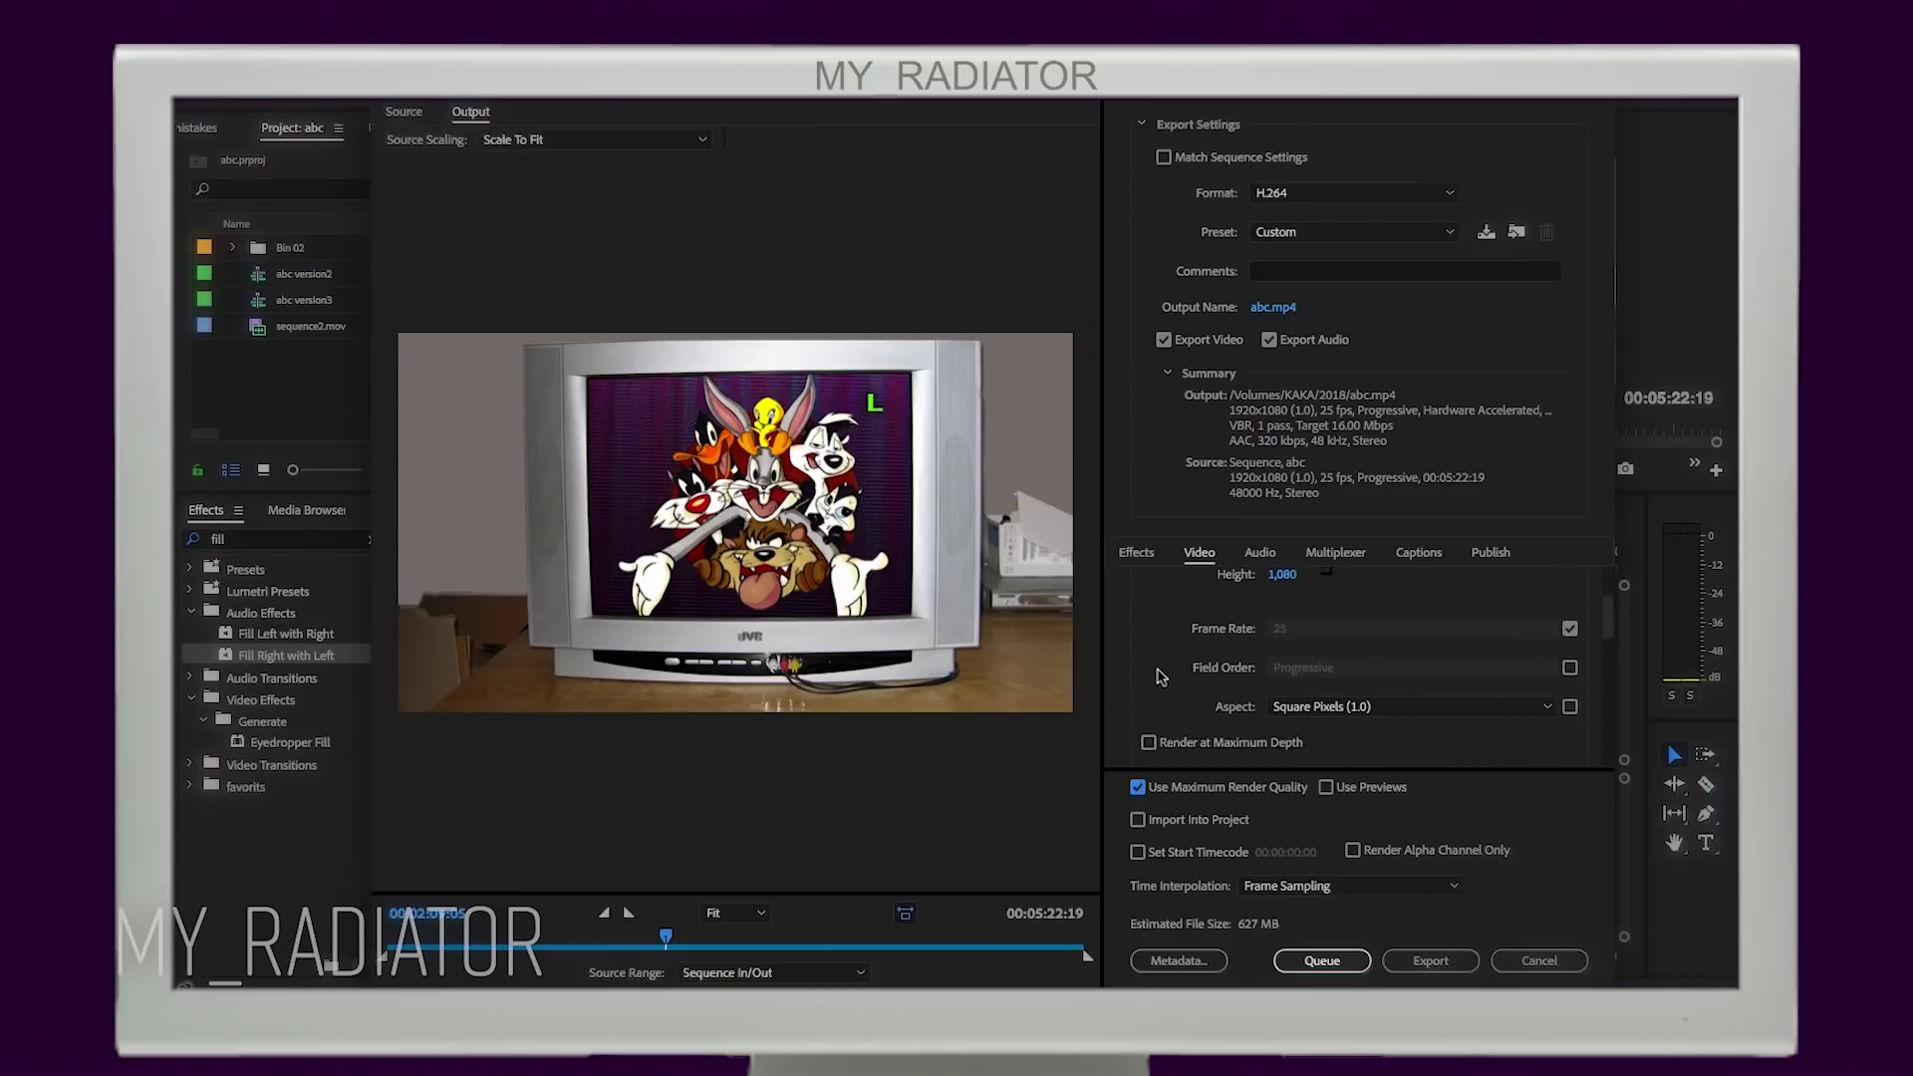
left_click(1149, 683)
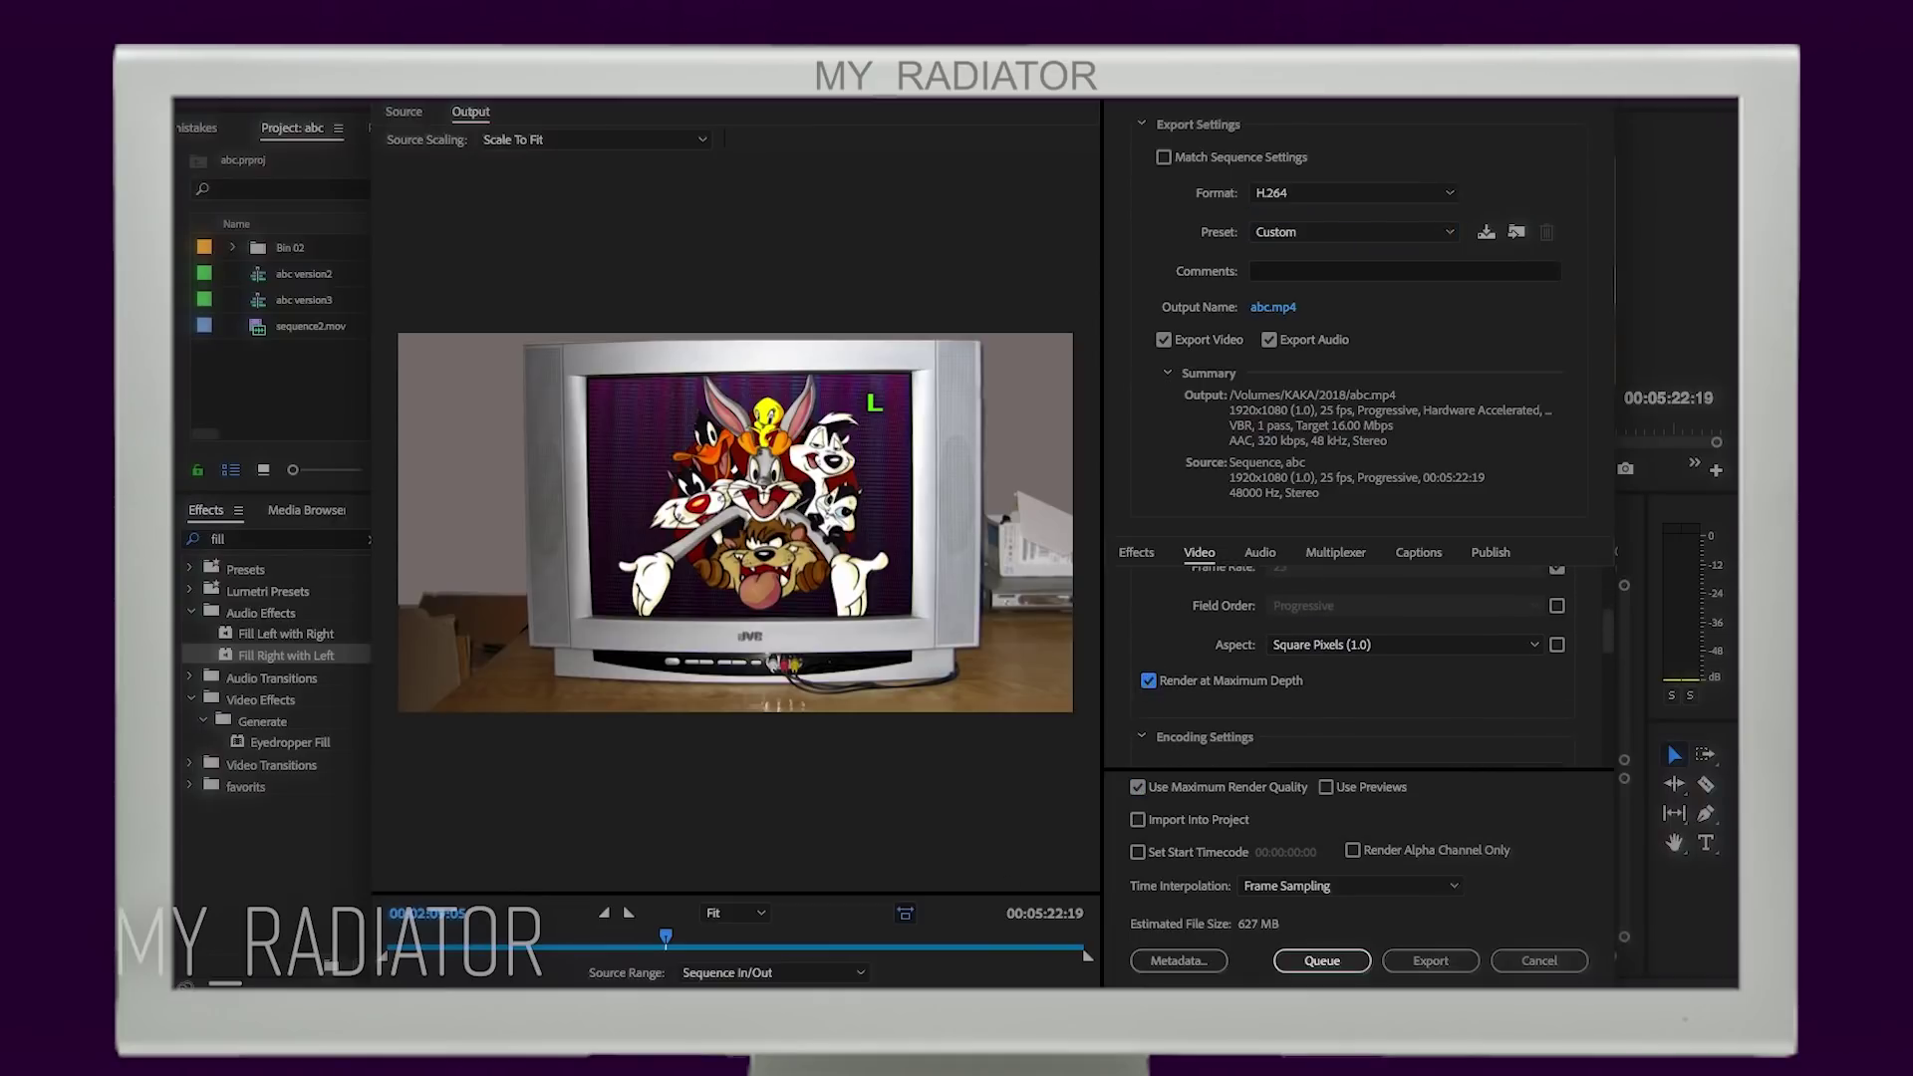
mouse_move(667, 945)
left_mouse_down()
mouse_move(592, 952)
mouse_move(637, 948)
left_mouse_up()
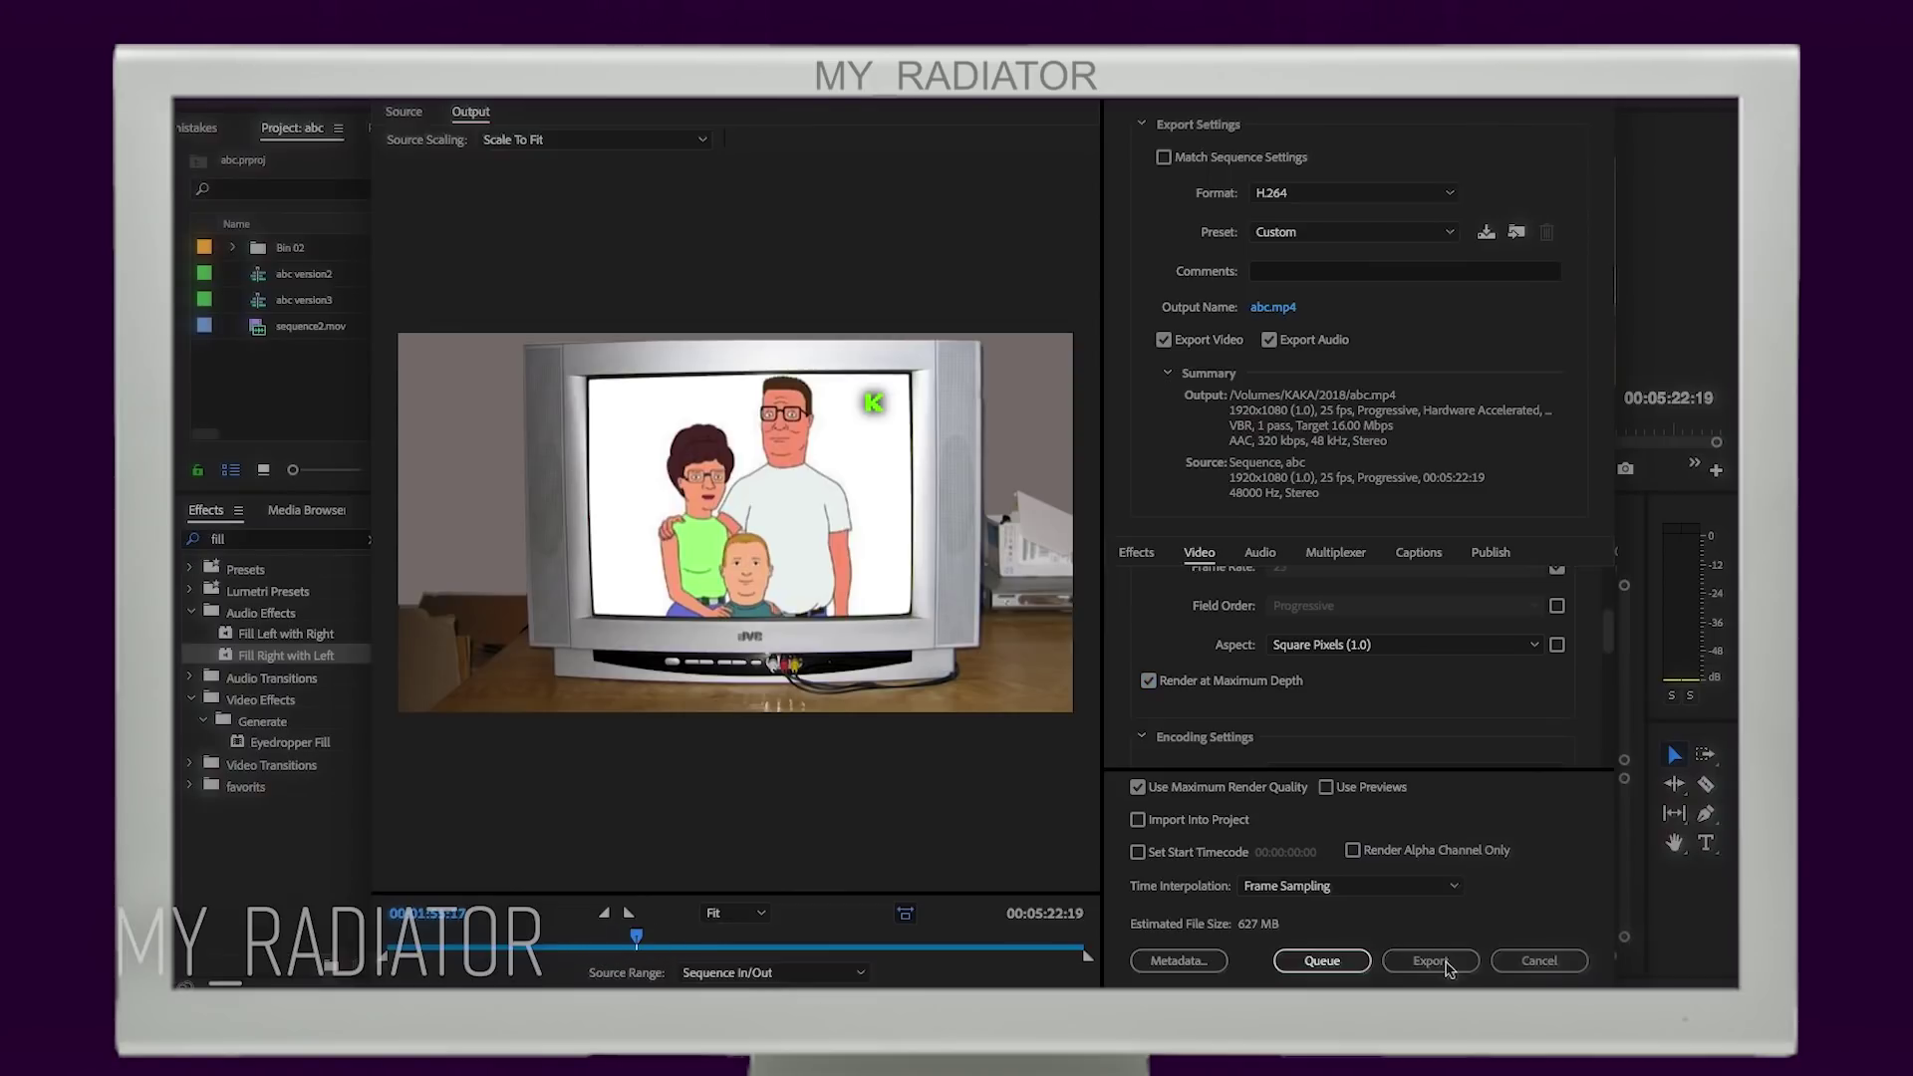
left_click(1445, 964)
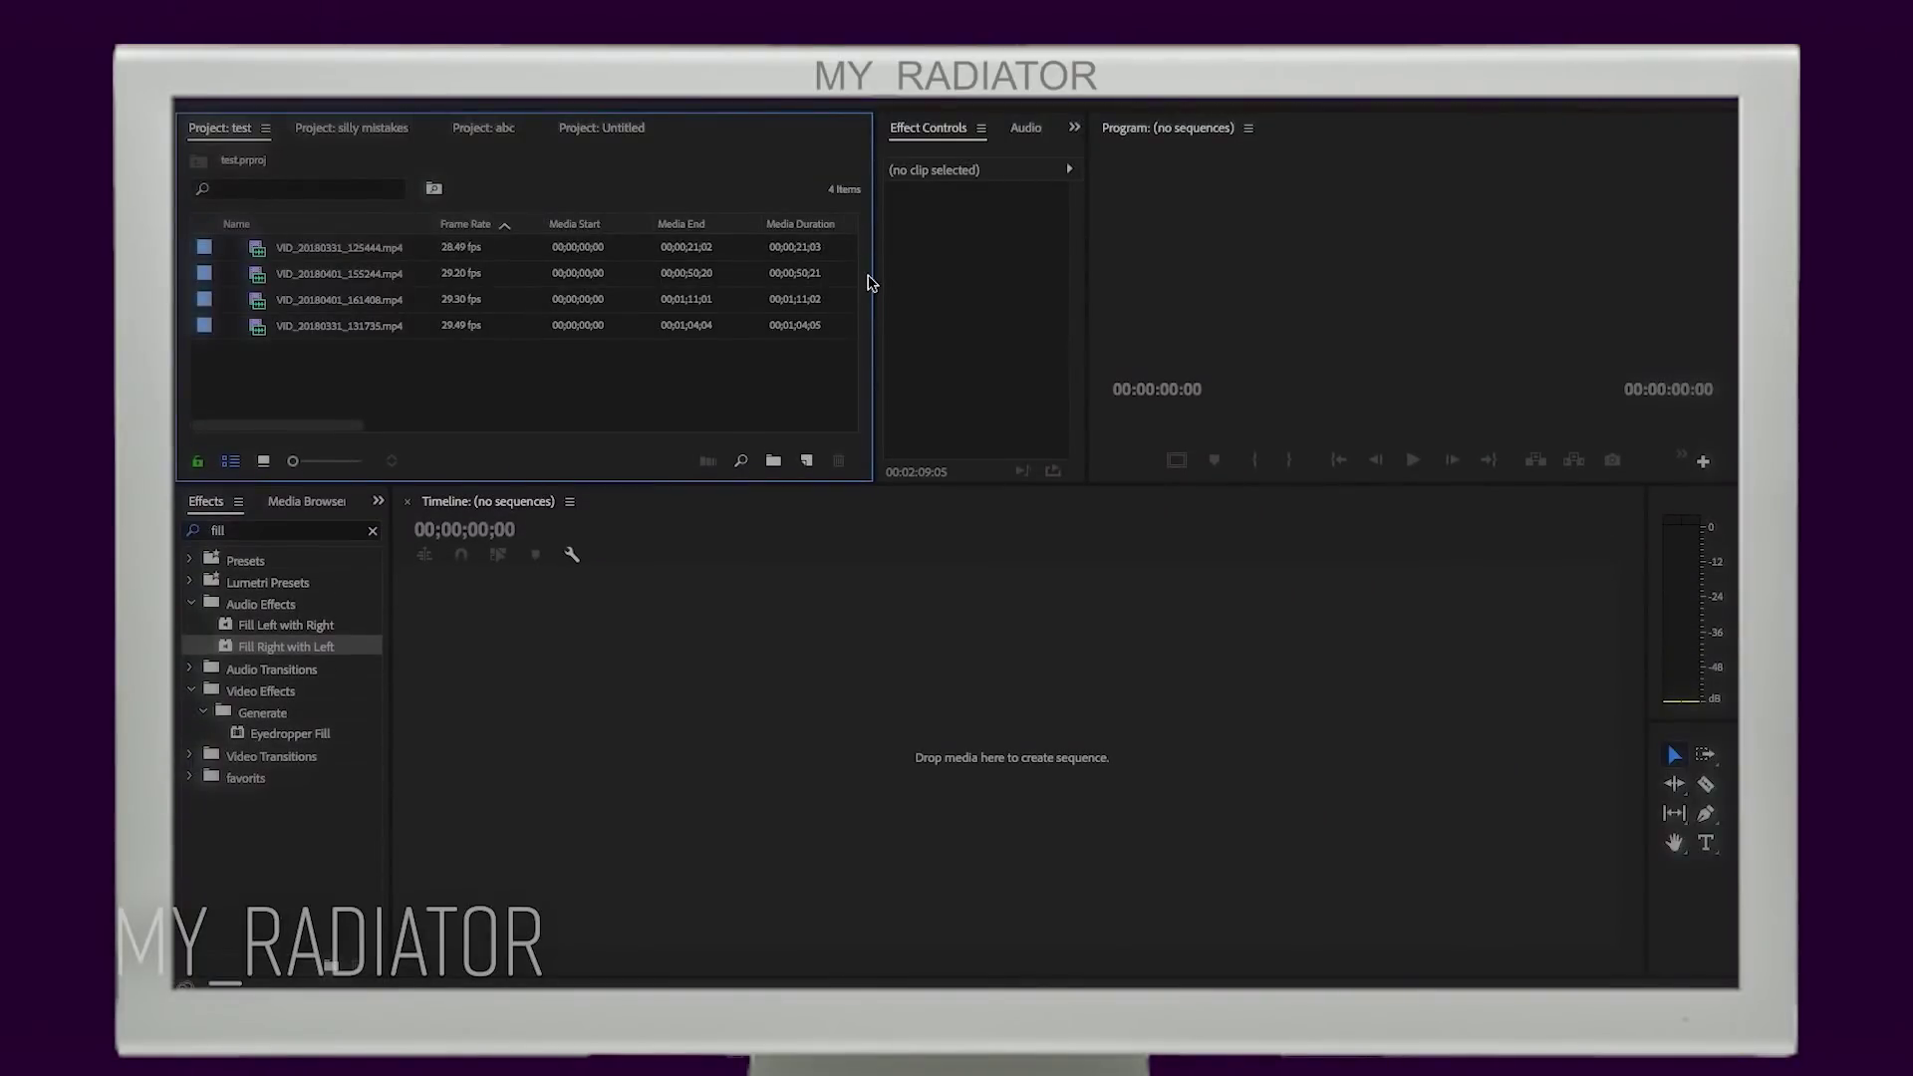
Step: Compare the frame rates of the four VID clips in the narrowed Project panel
left_click_drag(877, 285, 630, 285)
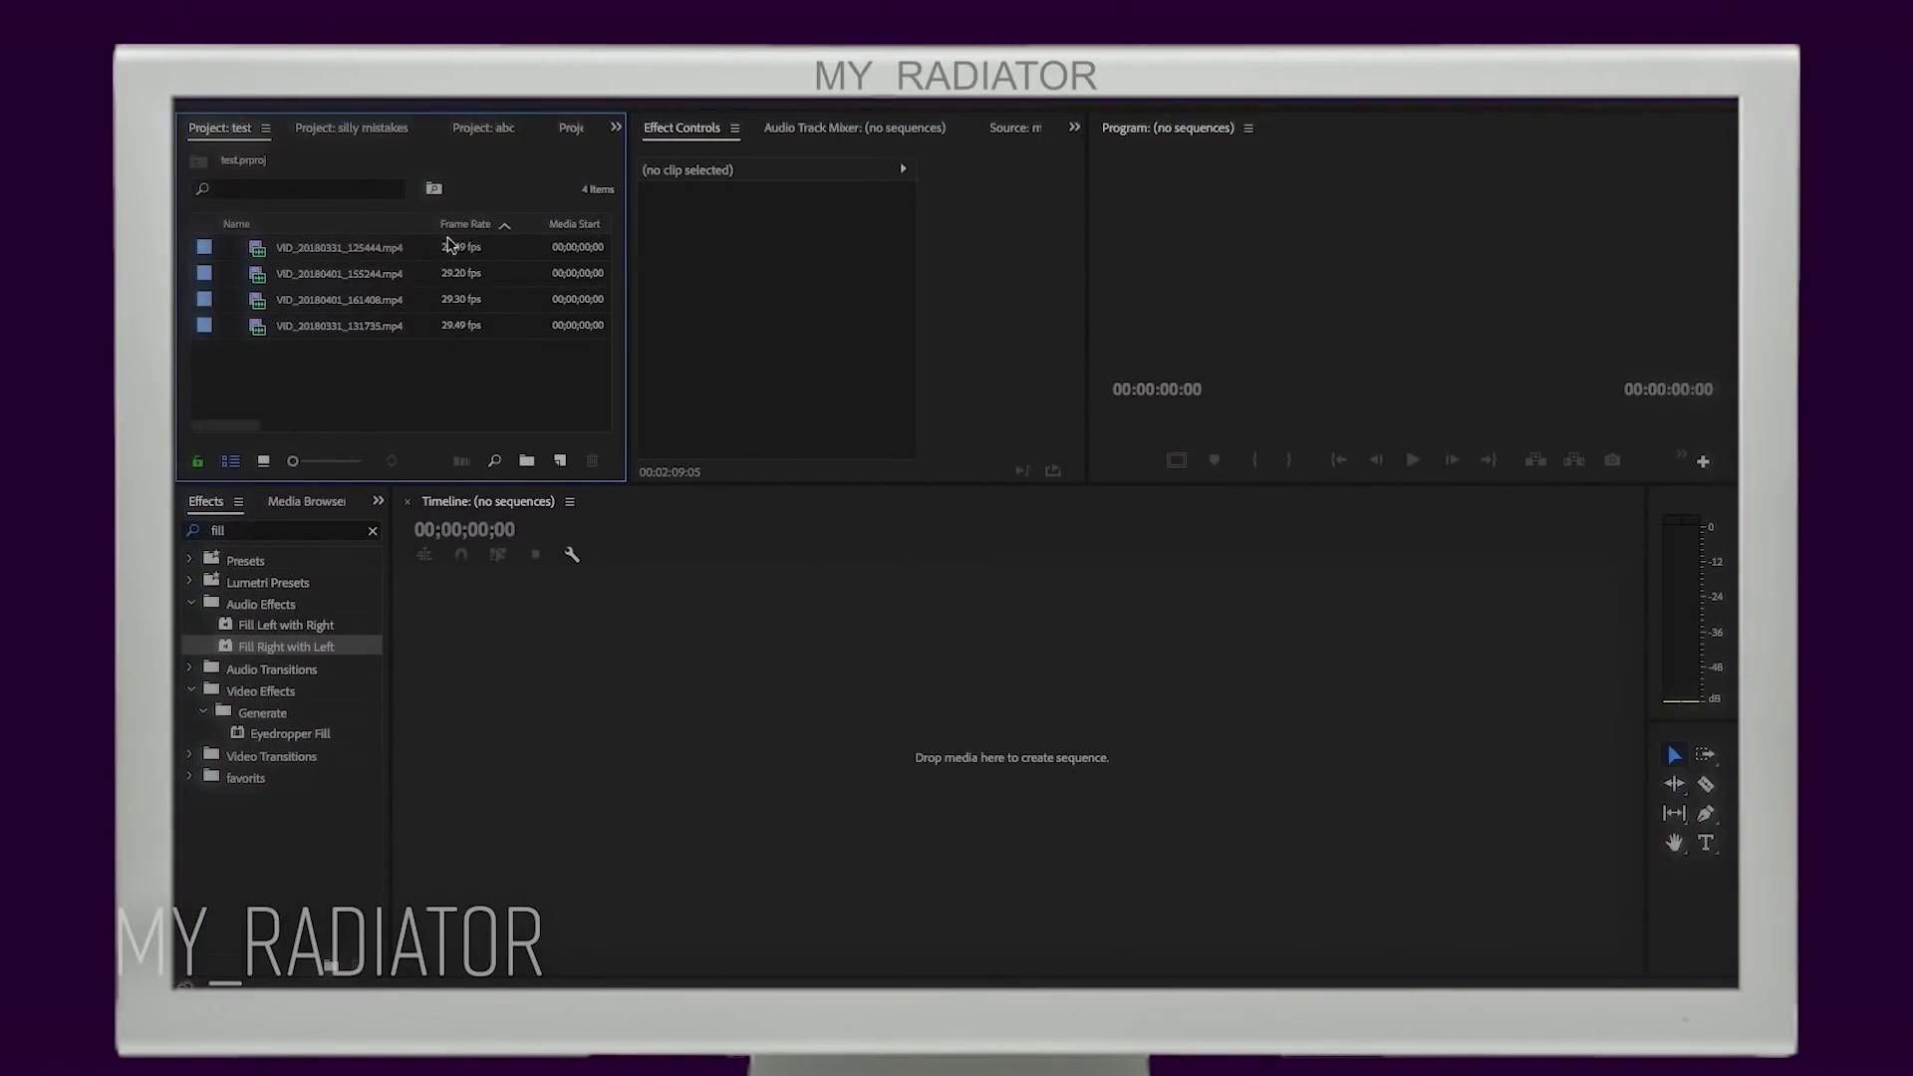
left_click(460, 277)
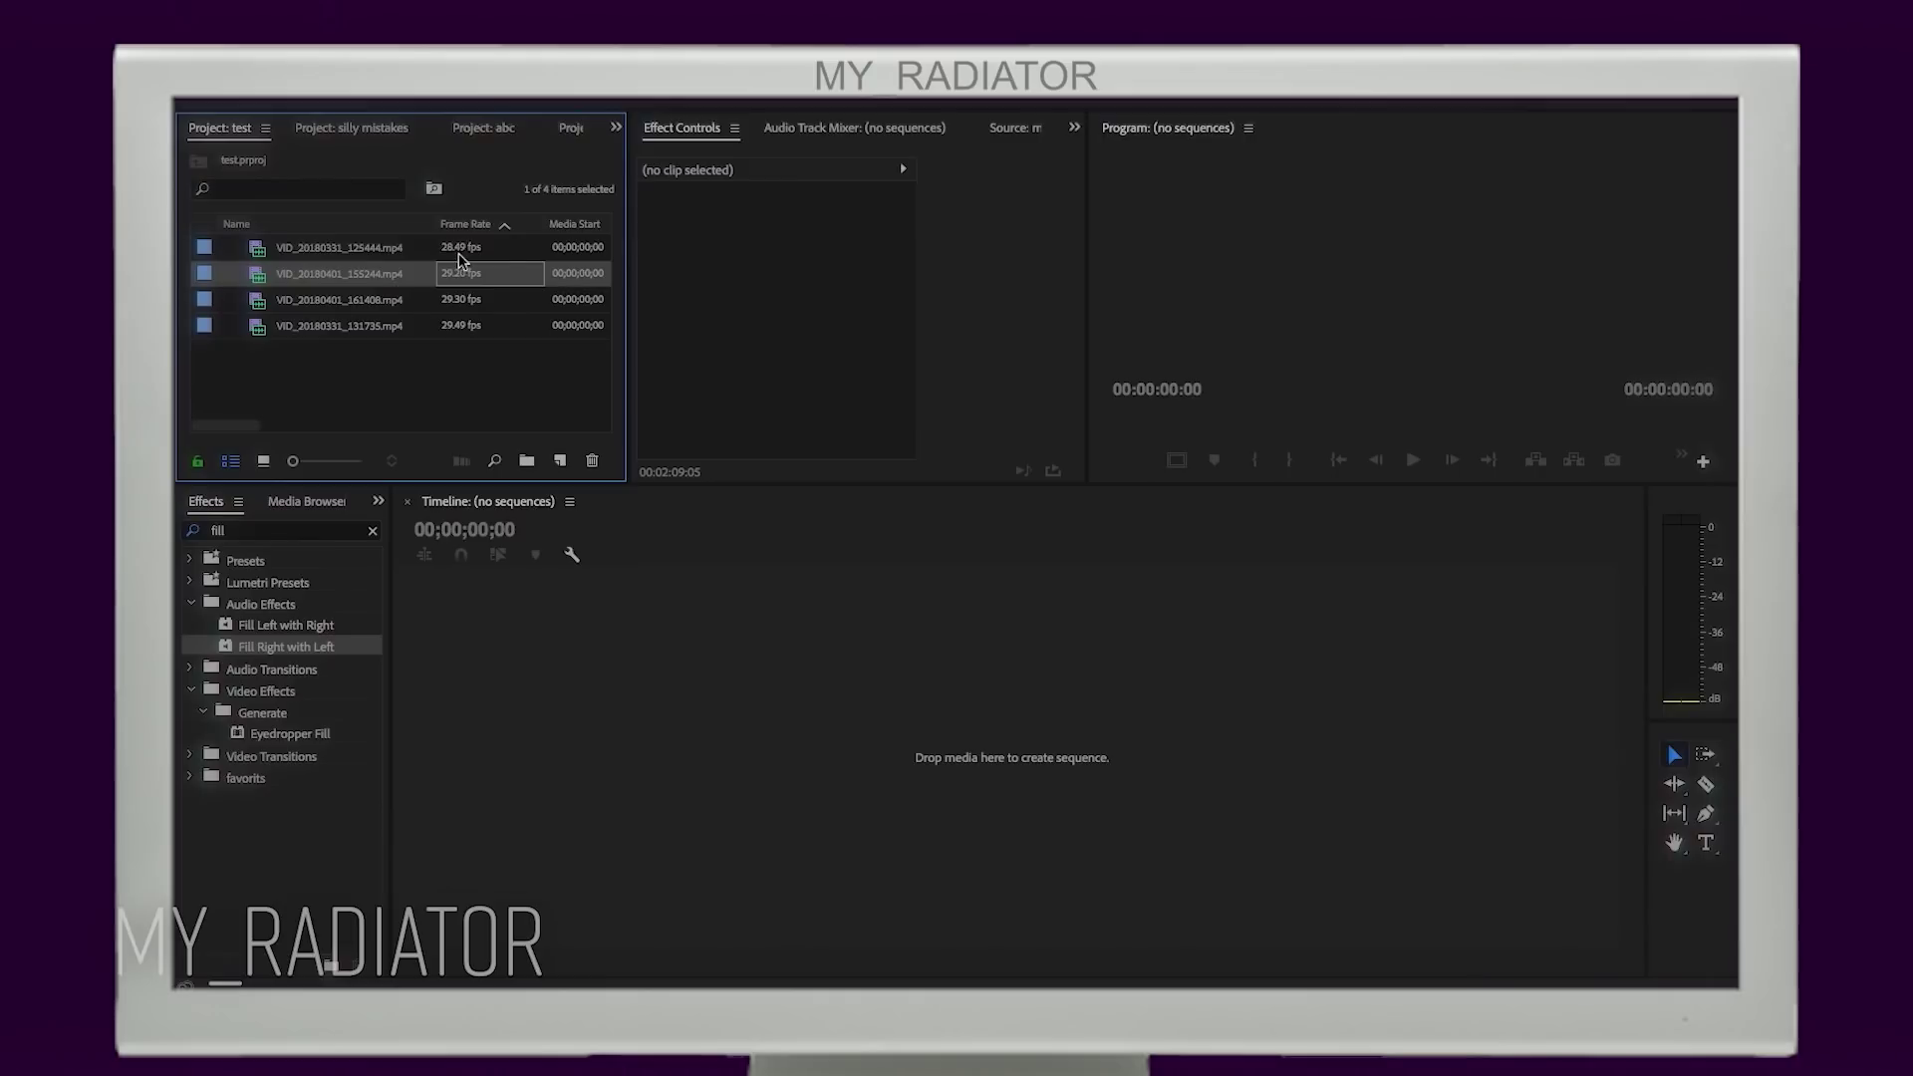
left_click(461, 257)
left_click(463, 299)
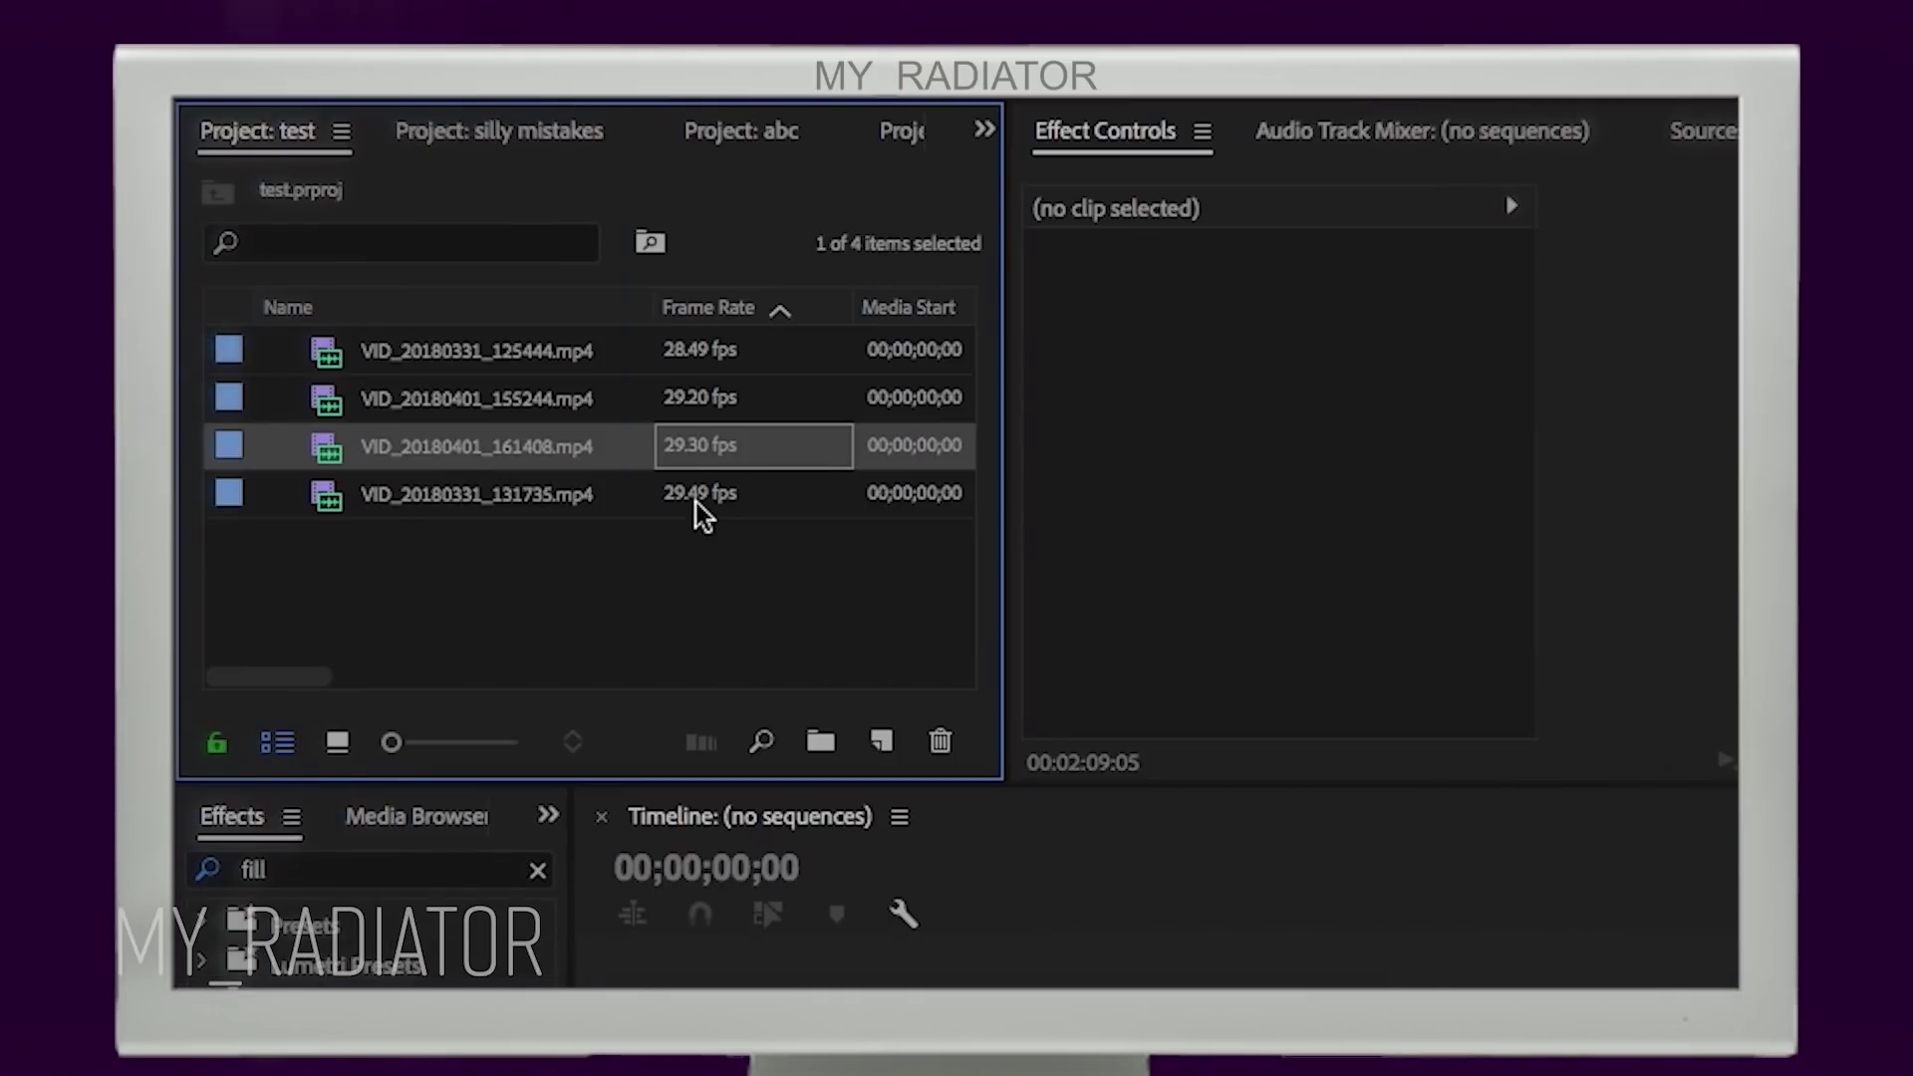
left_click(696, 502)
Step: Drag all four clips onto New Item to build a sequence, then fit it in the timeline
left_click(662, 614)
left_click_drag(415, 608, 882, 742)
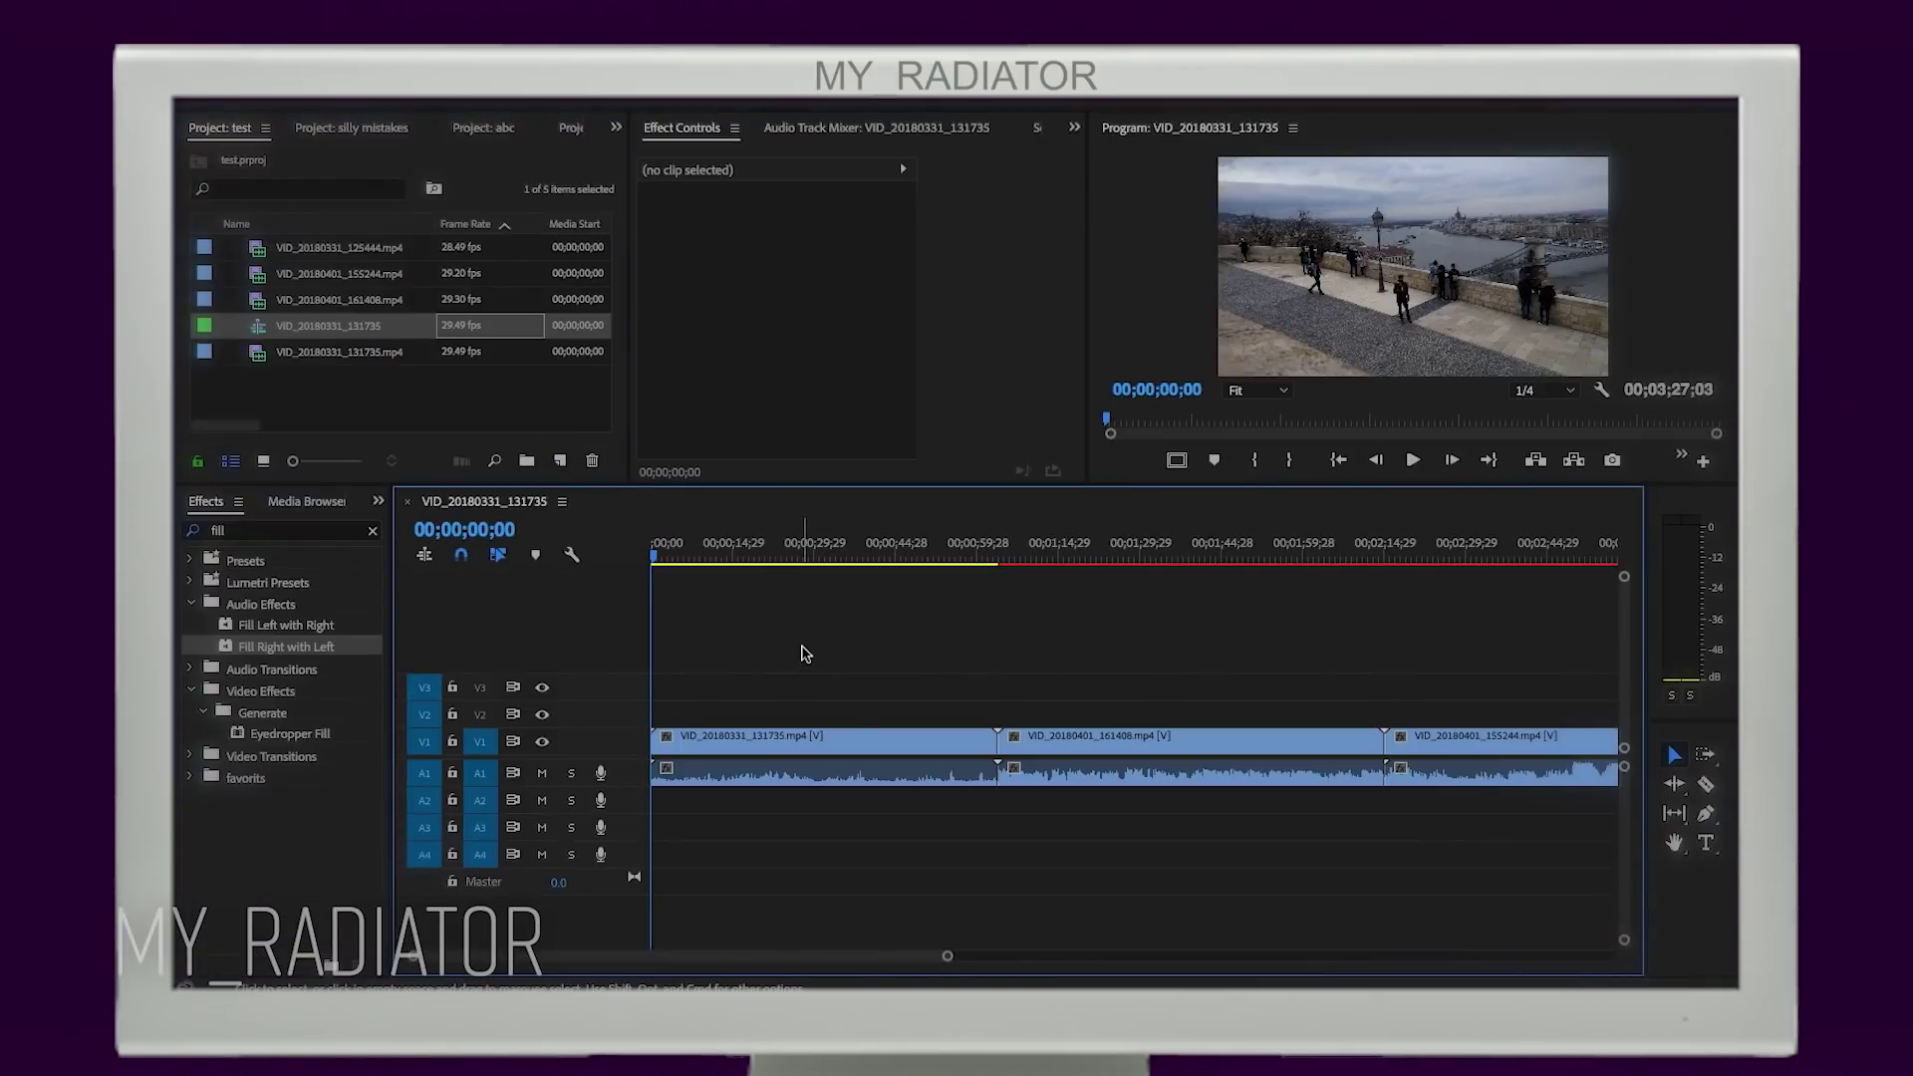
key("minus")
key("minus")
key("minus")
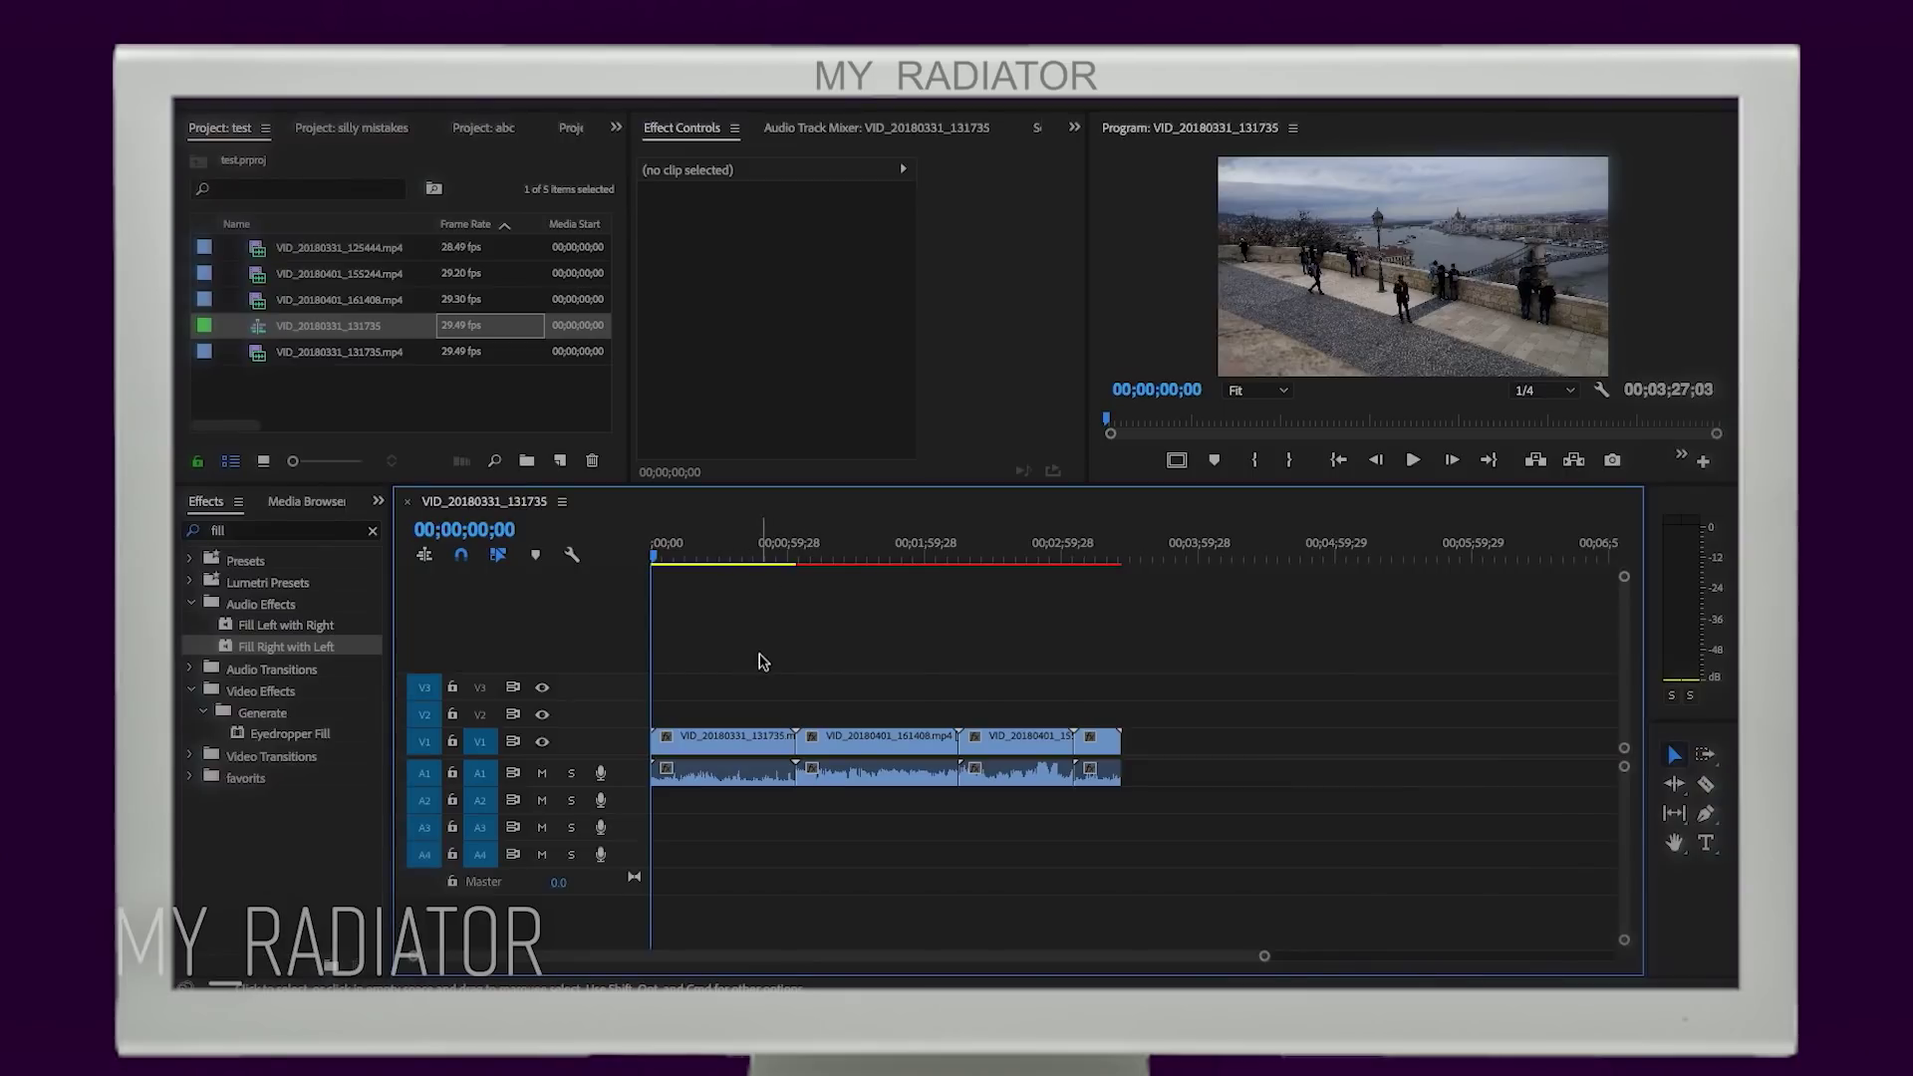
Step: Export the sequence as H.264 keeping the Match Source - High bitrate preset to VID_20180331_131735.mp4
key("super+m")
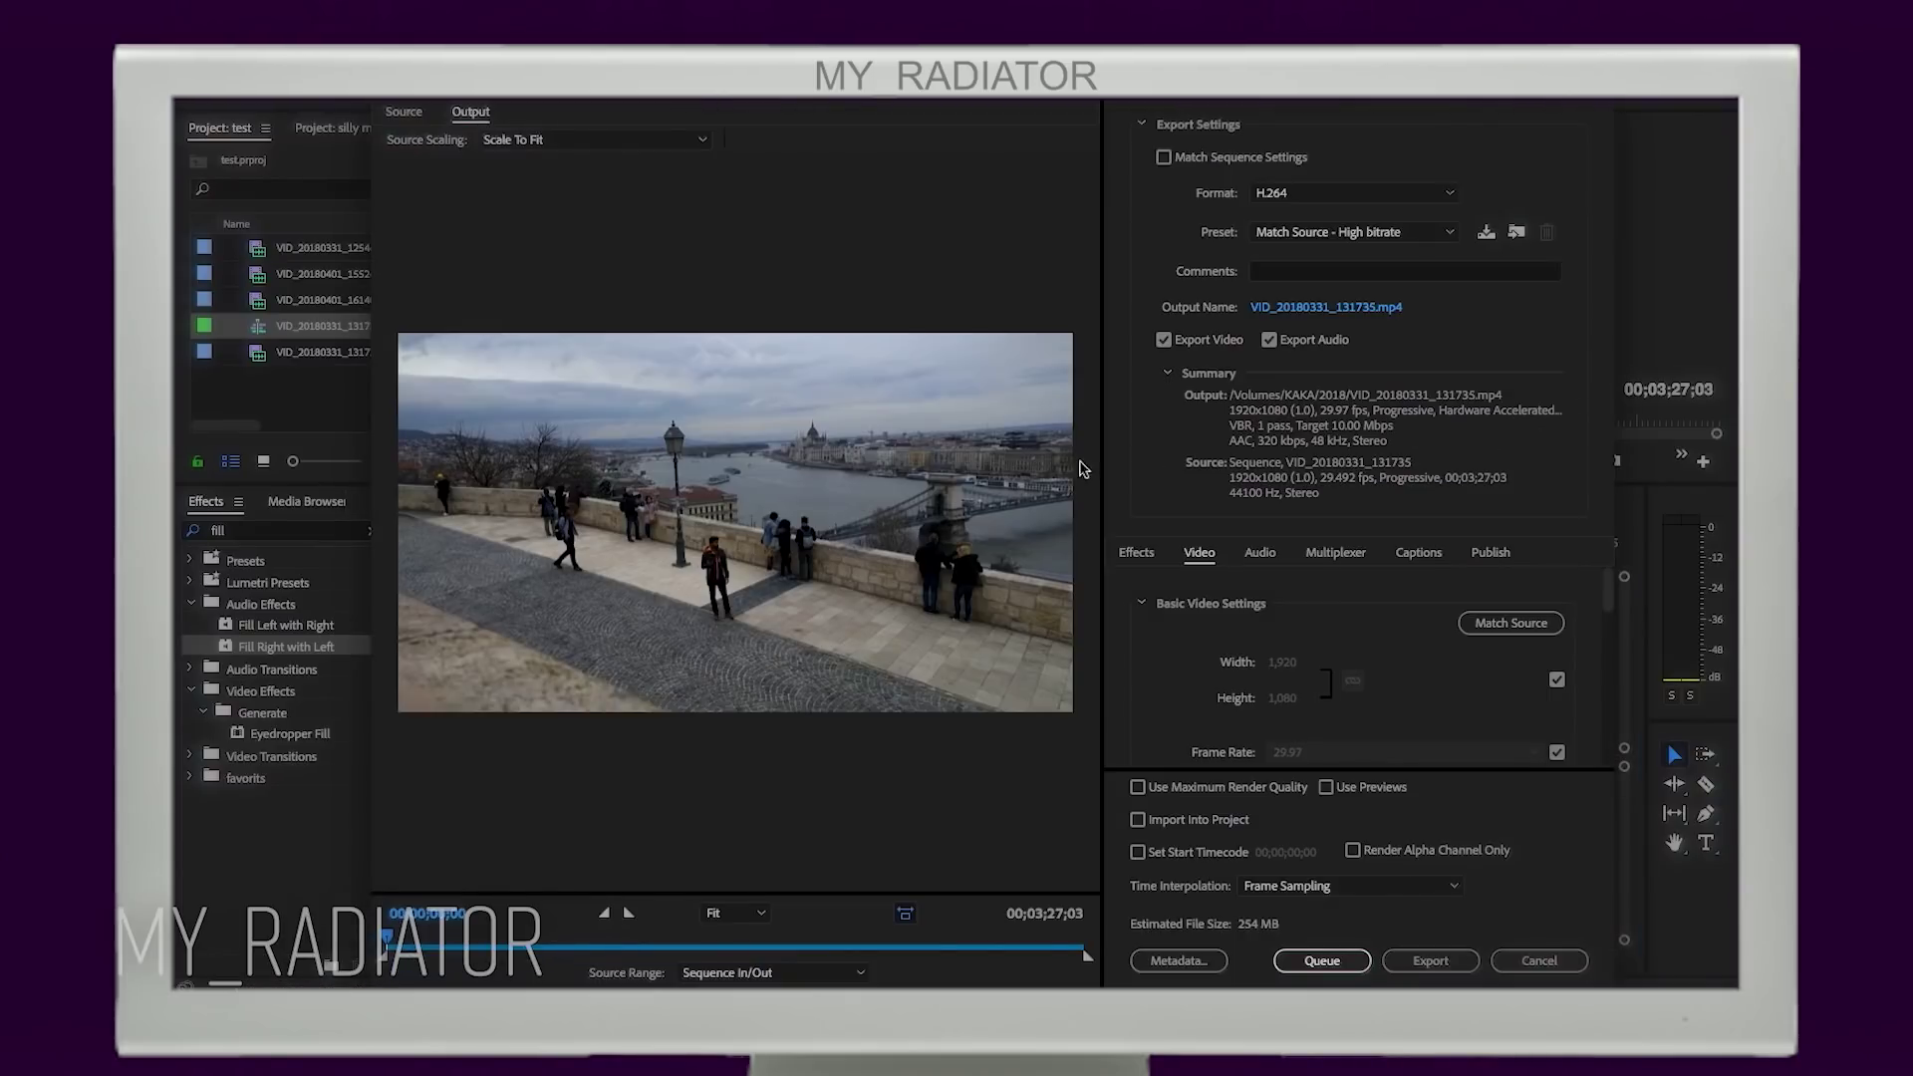
left_click(1311, 239)
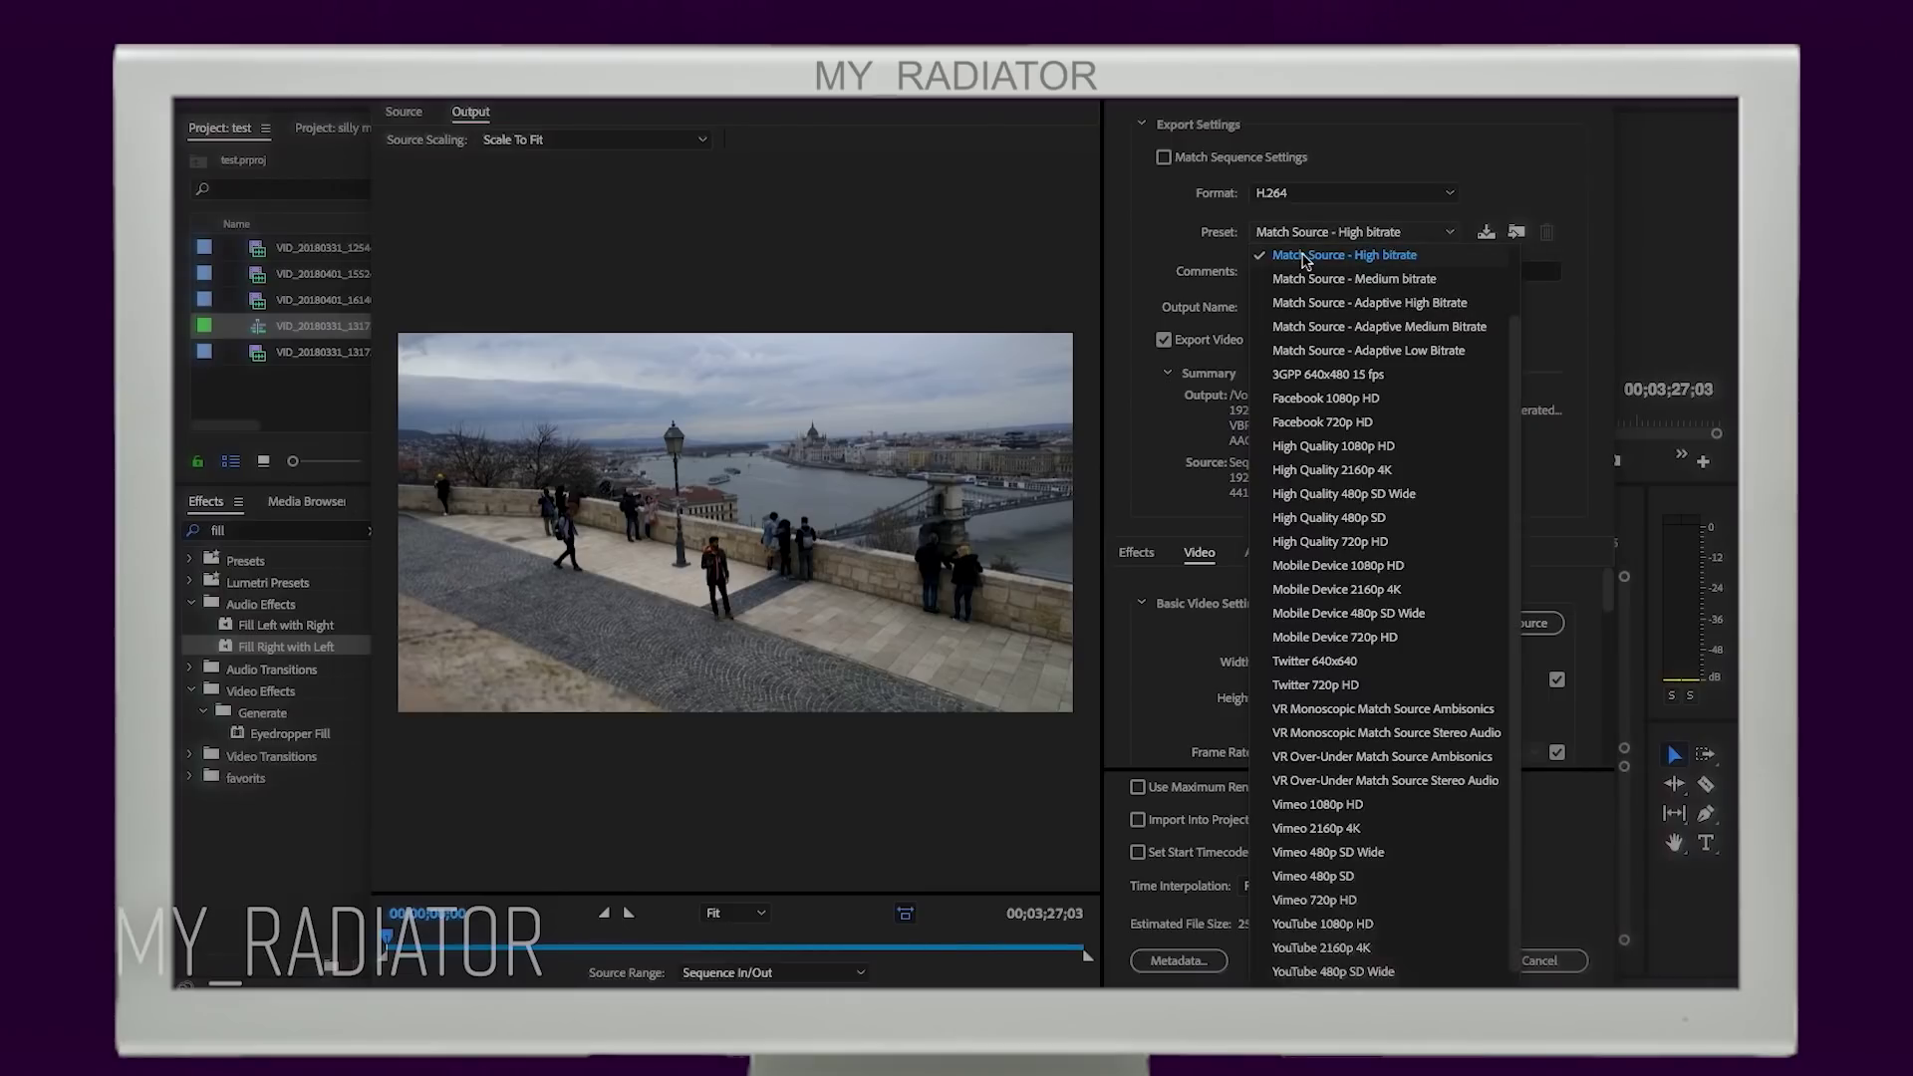
left_click(1305, 244)
left_click(1306, 244)
left_click(1306, 263)
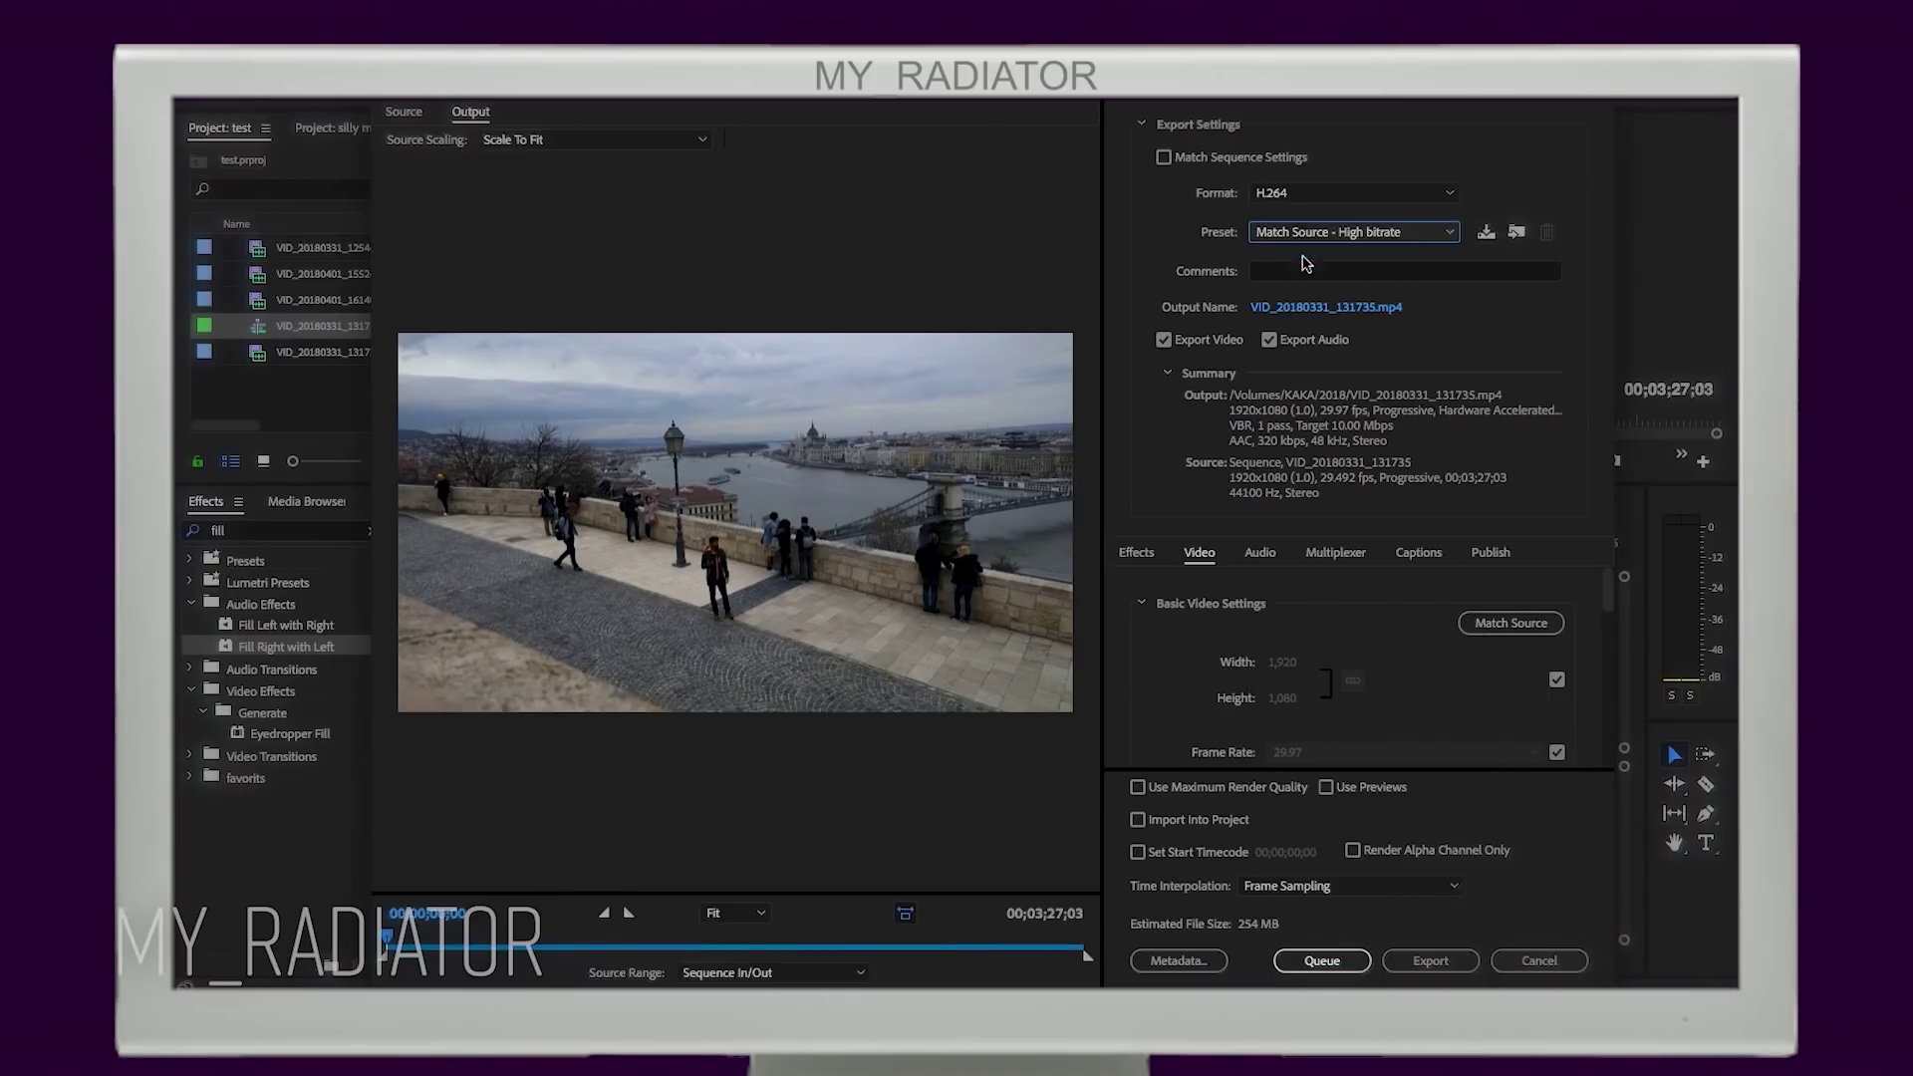
left_click(1446, 962)
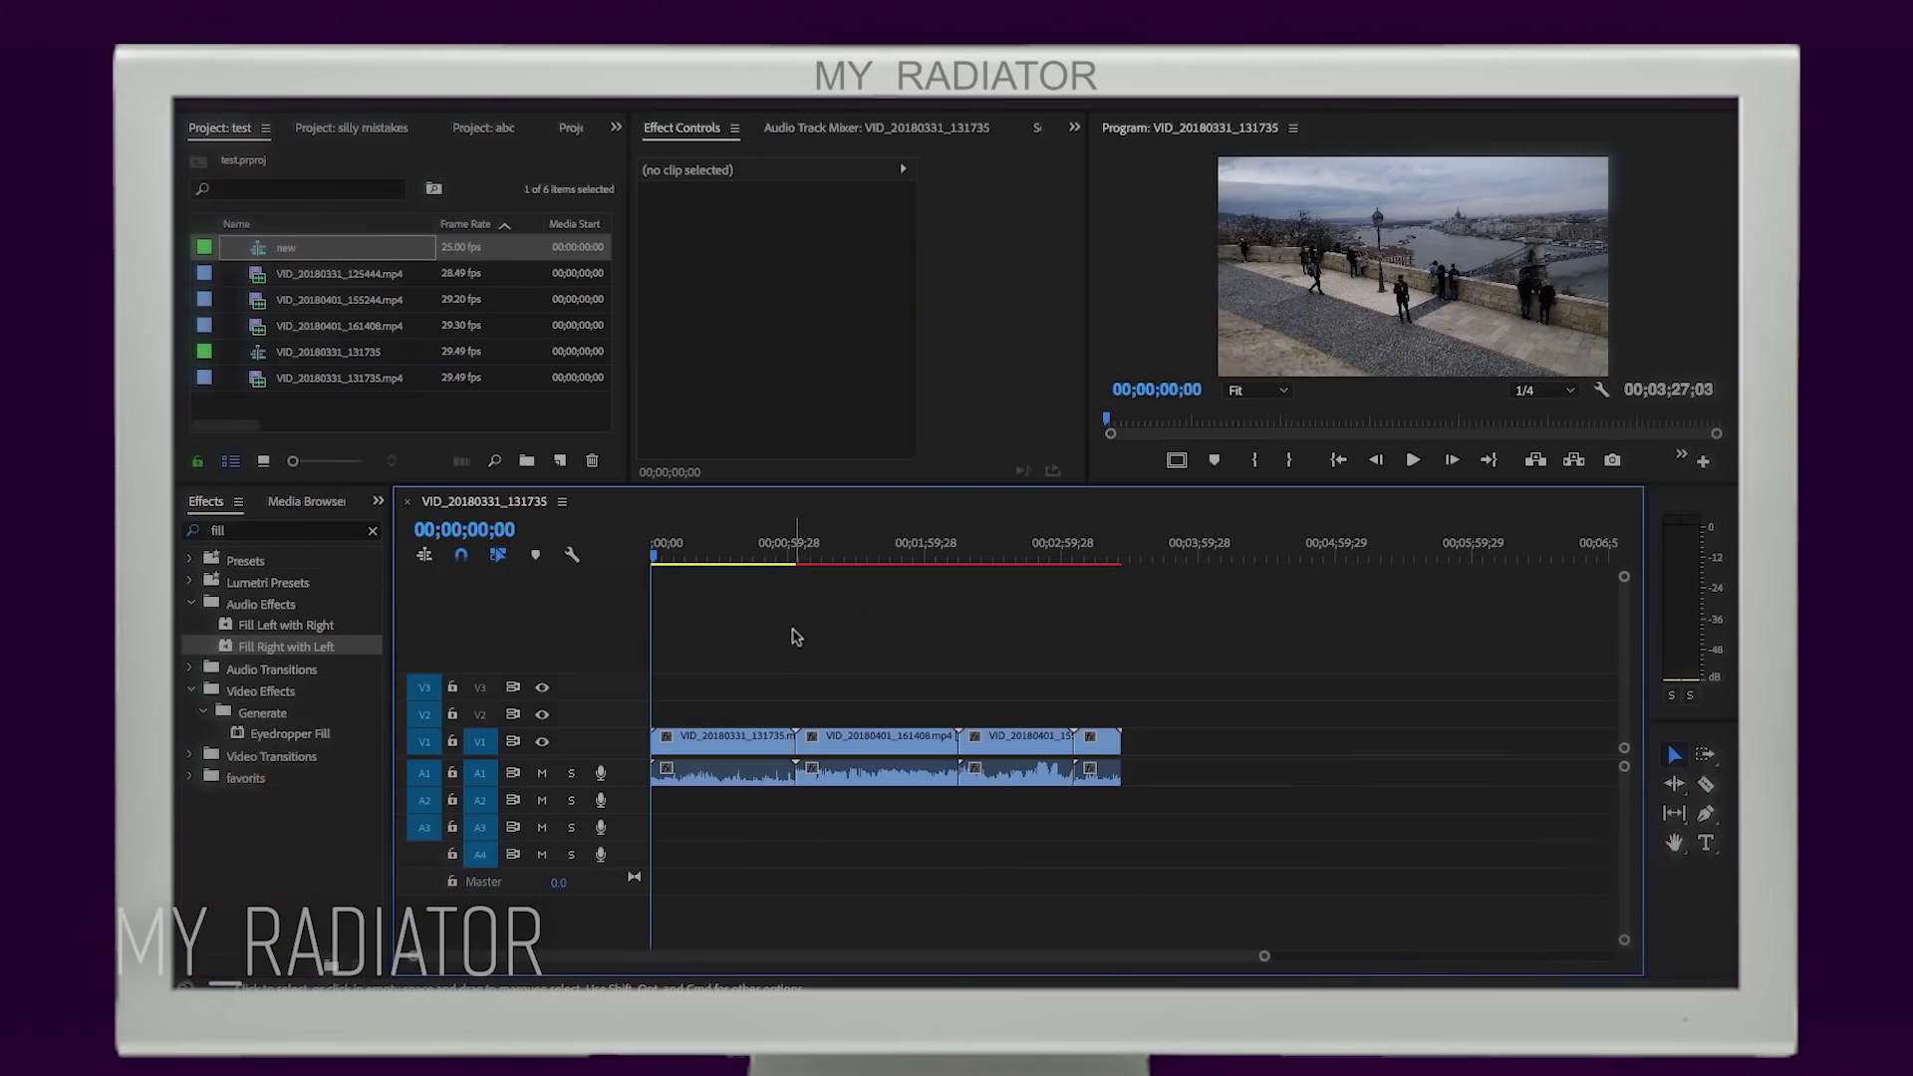
Step: Create a DSLR 1080p25 sequence named 'new' and add VID_20180331_125444.mp4, keeping existing settings
key("super+n")
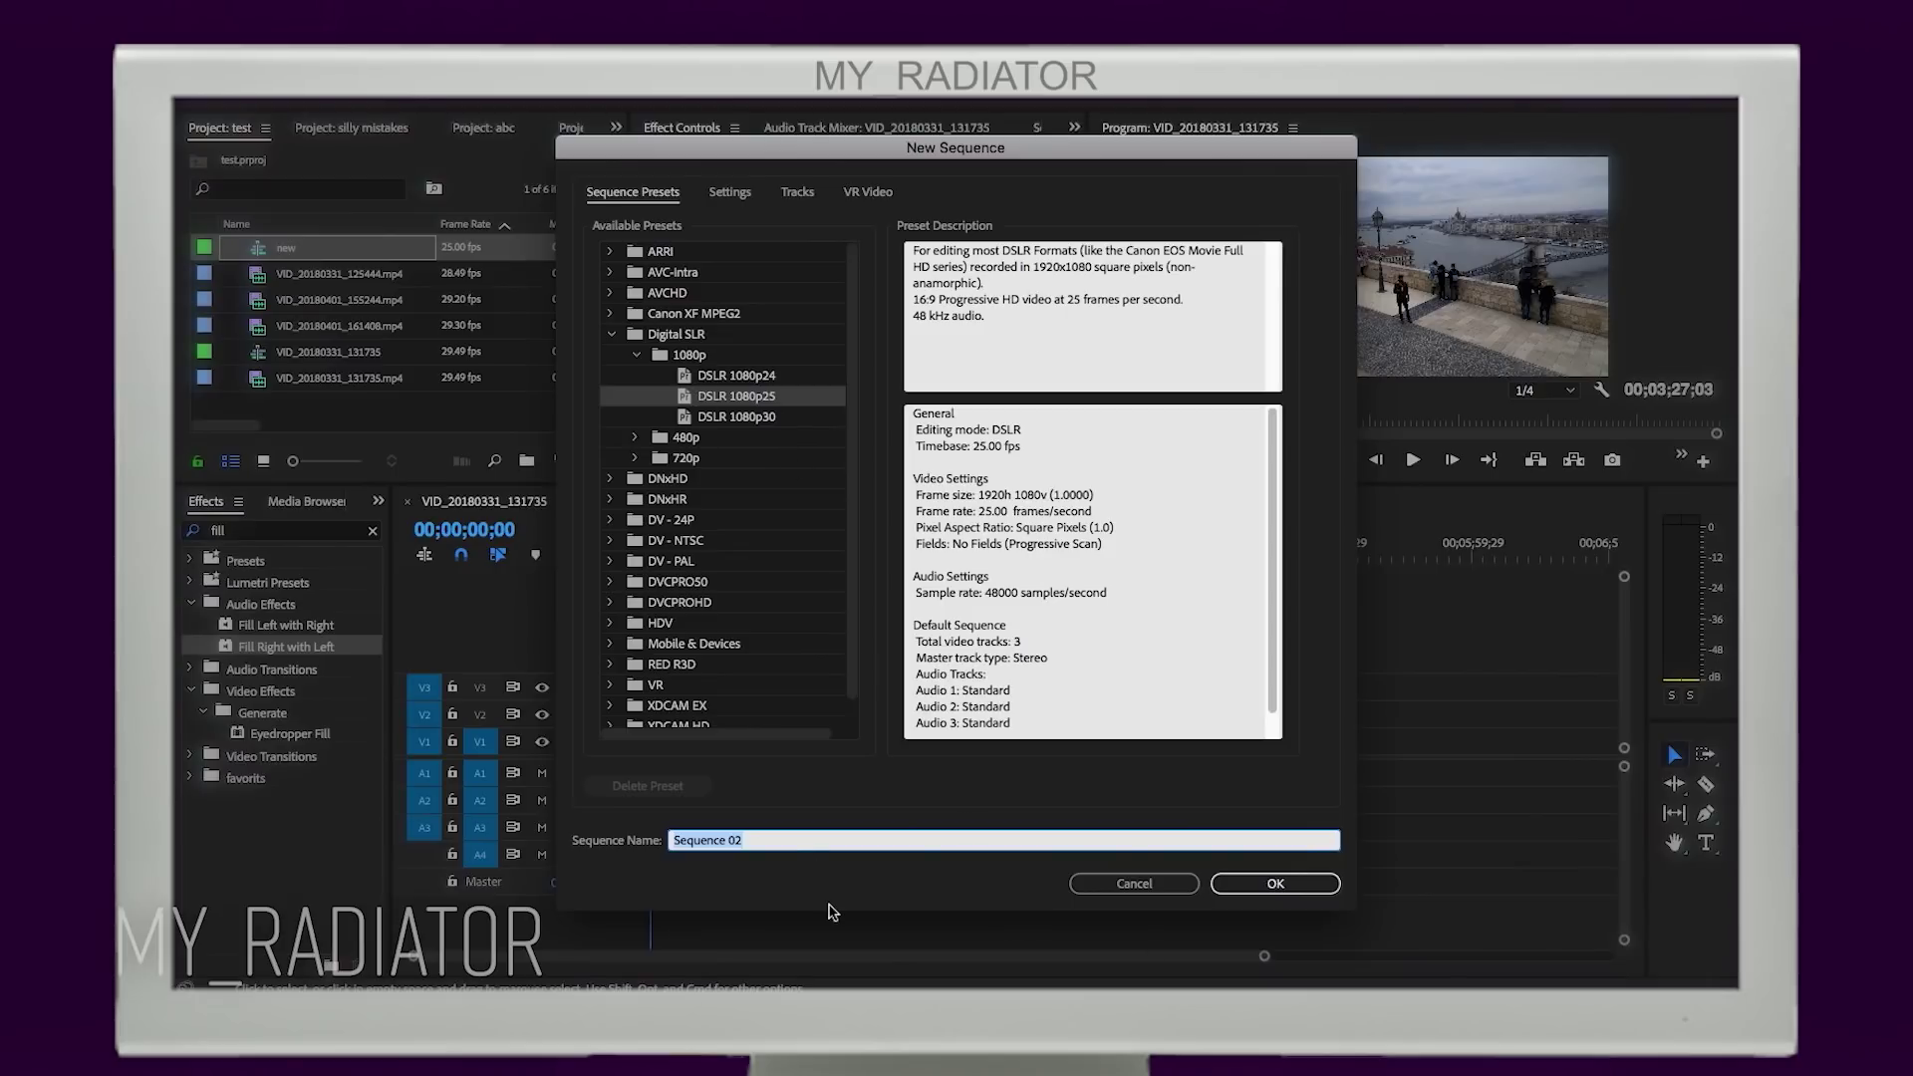
type("new")
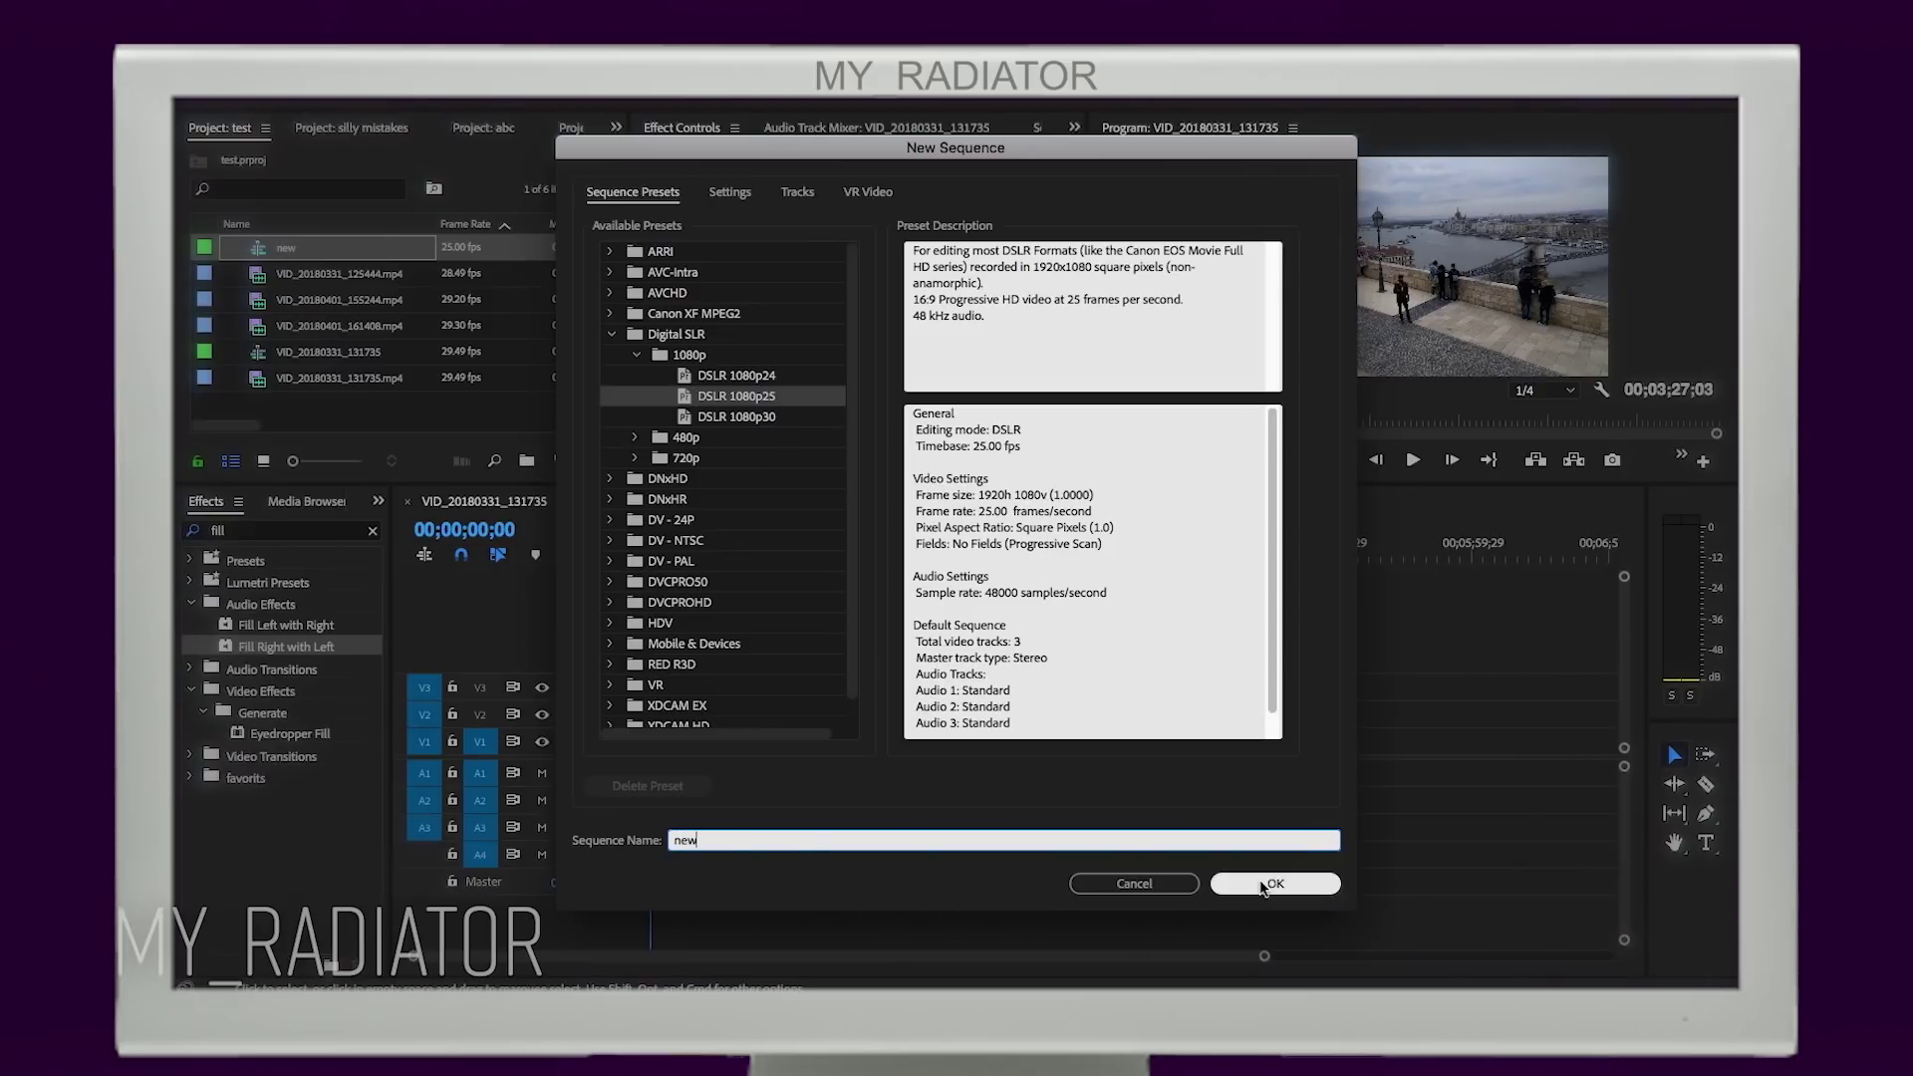
left_click(1275, 884)
left_click_drag(329, 299, 660, 759)
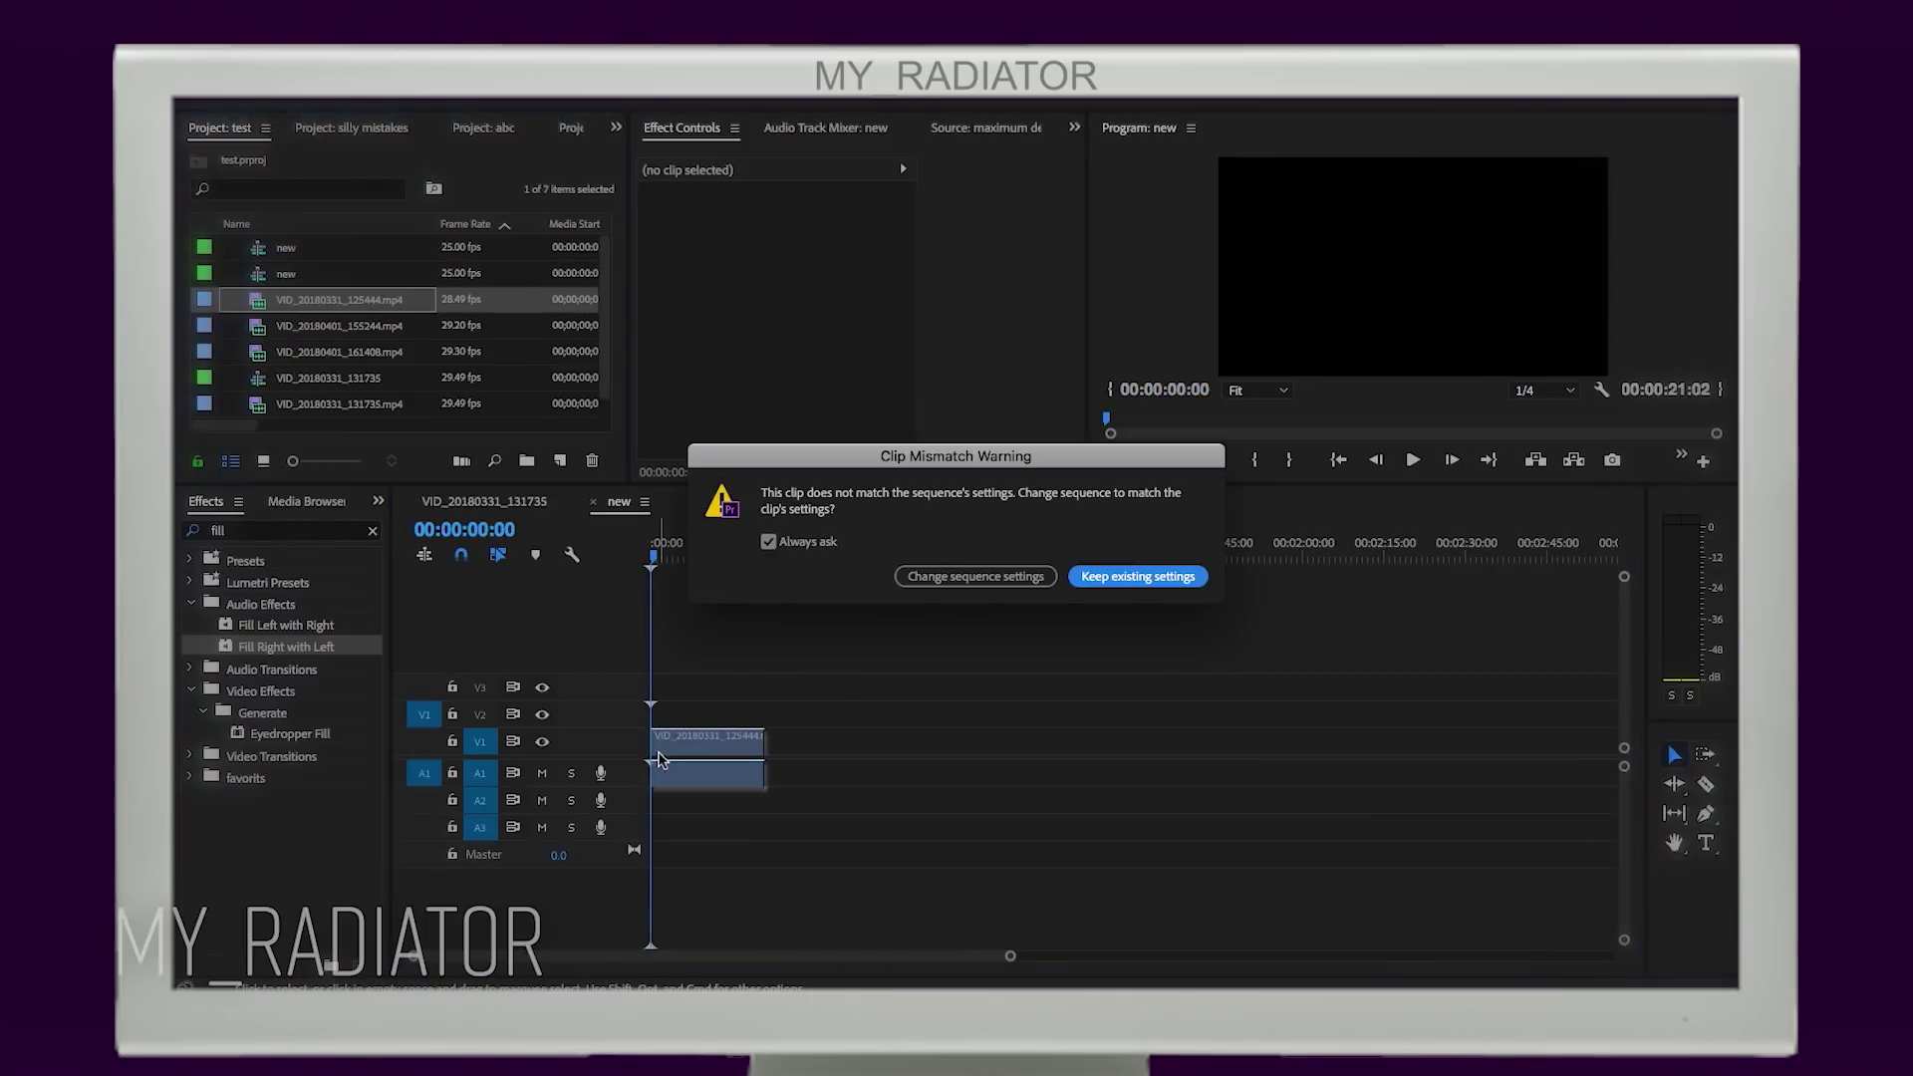
left_click(1179, 577)
Step: Choose the YouTube 1080p HD export preset for the new sequence
key("super+m")
left_click(1315, 236)
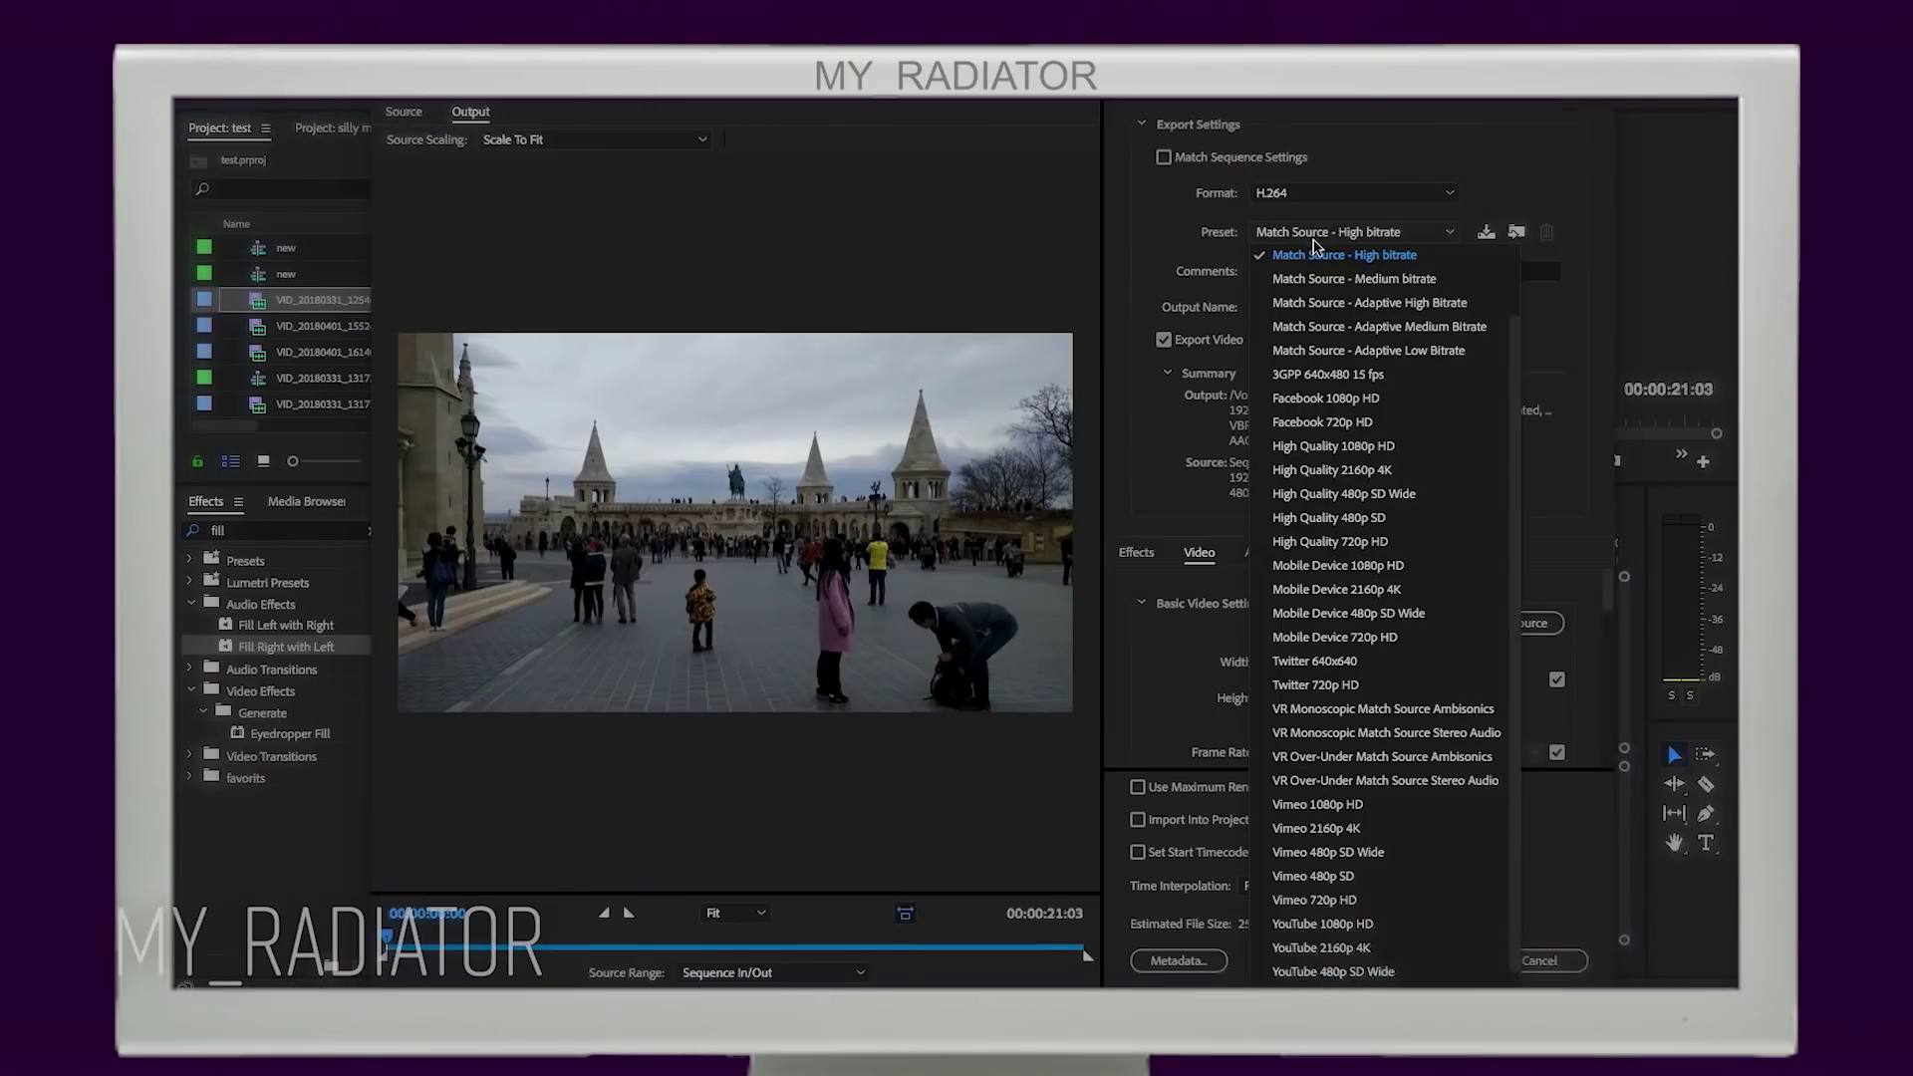
left_click(1323, 925)
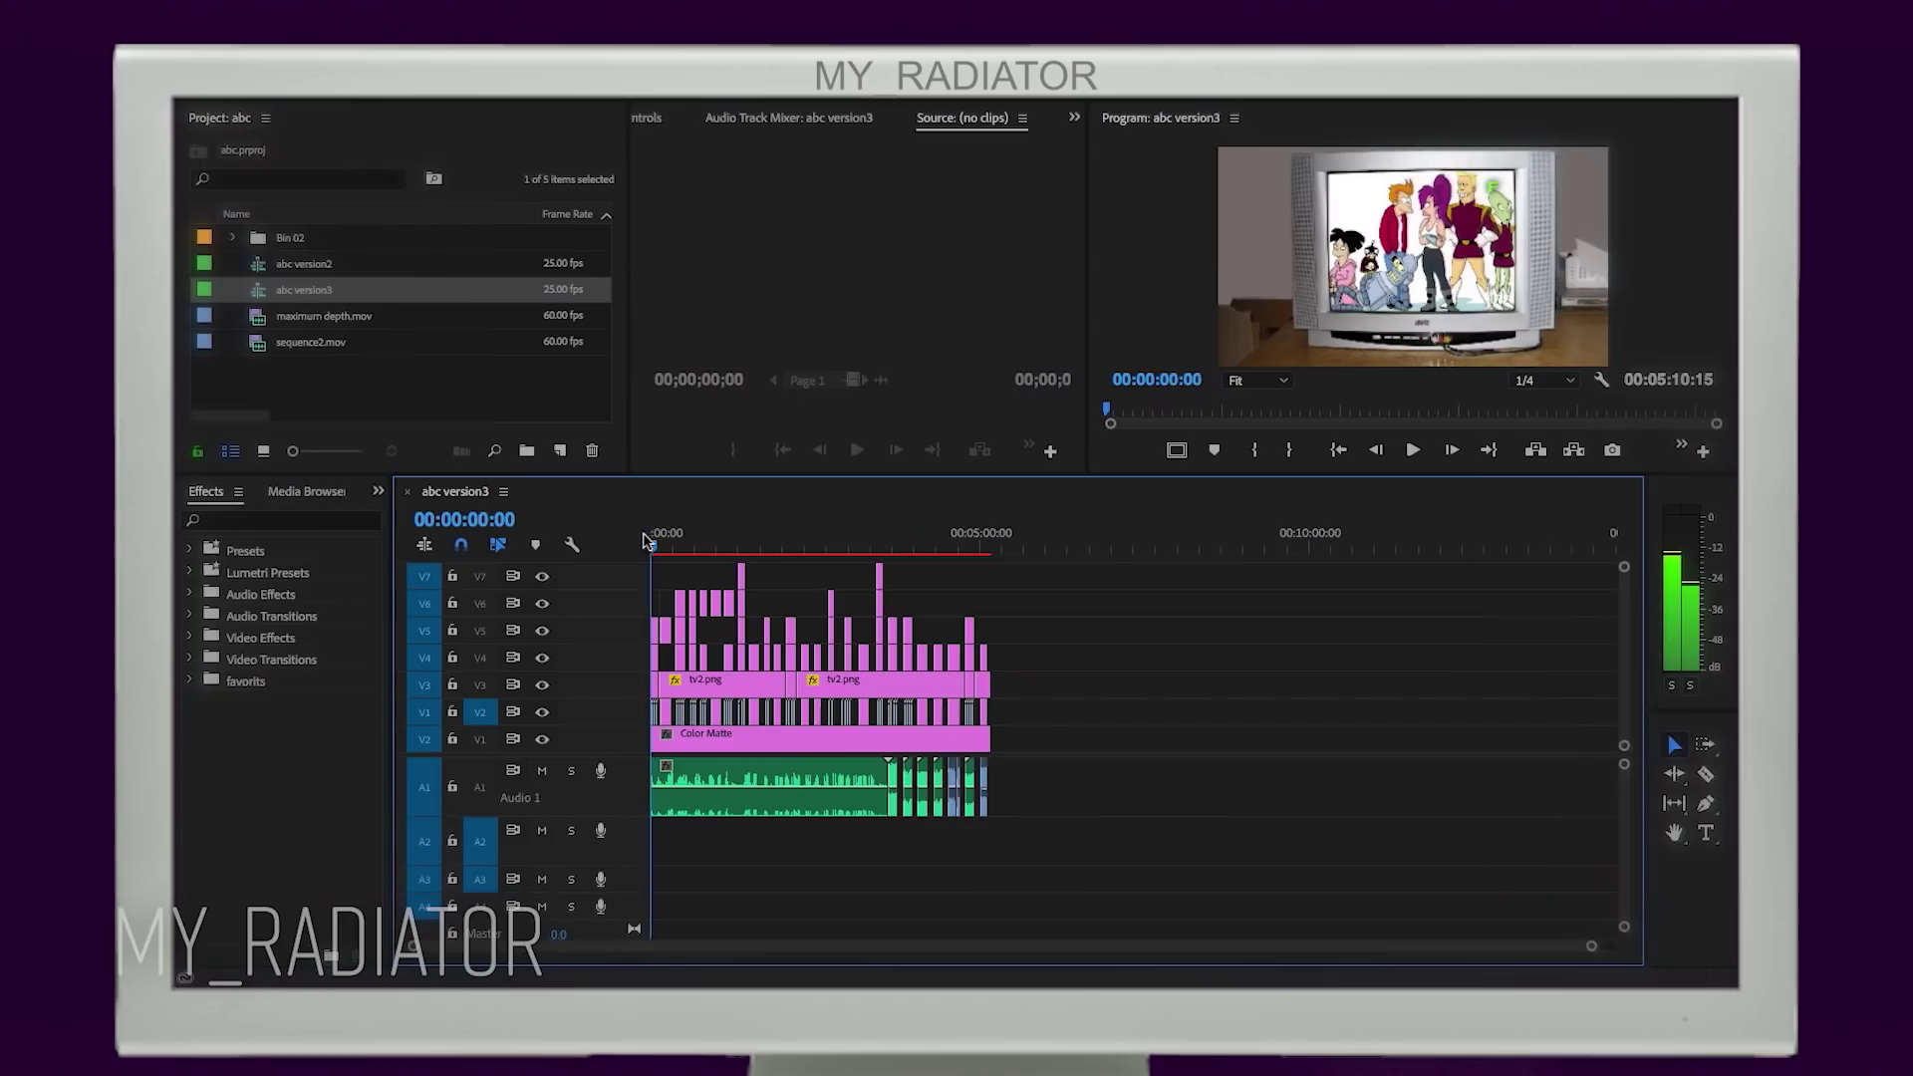
Step: Scrub the abc version3 and audi 2 timelines, zooming in to check the media-offline section
left_click(663, 535)
left_click_drag(664, 535, 659, 535)
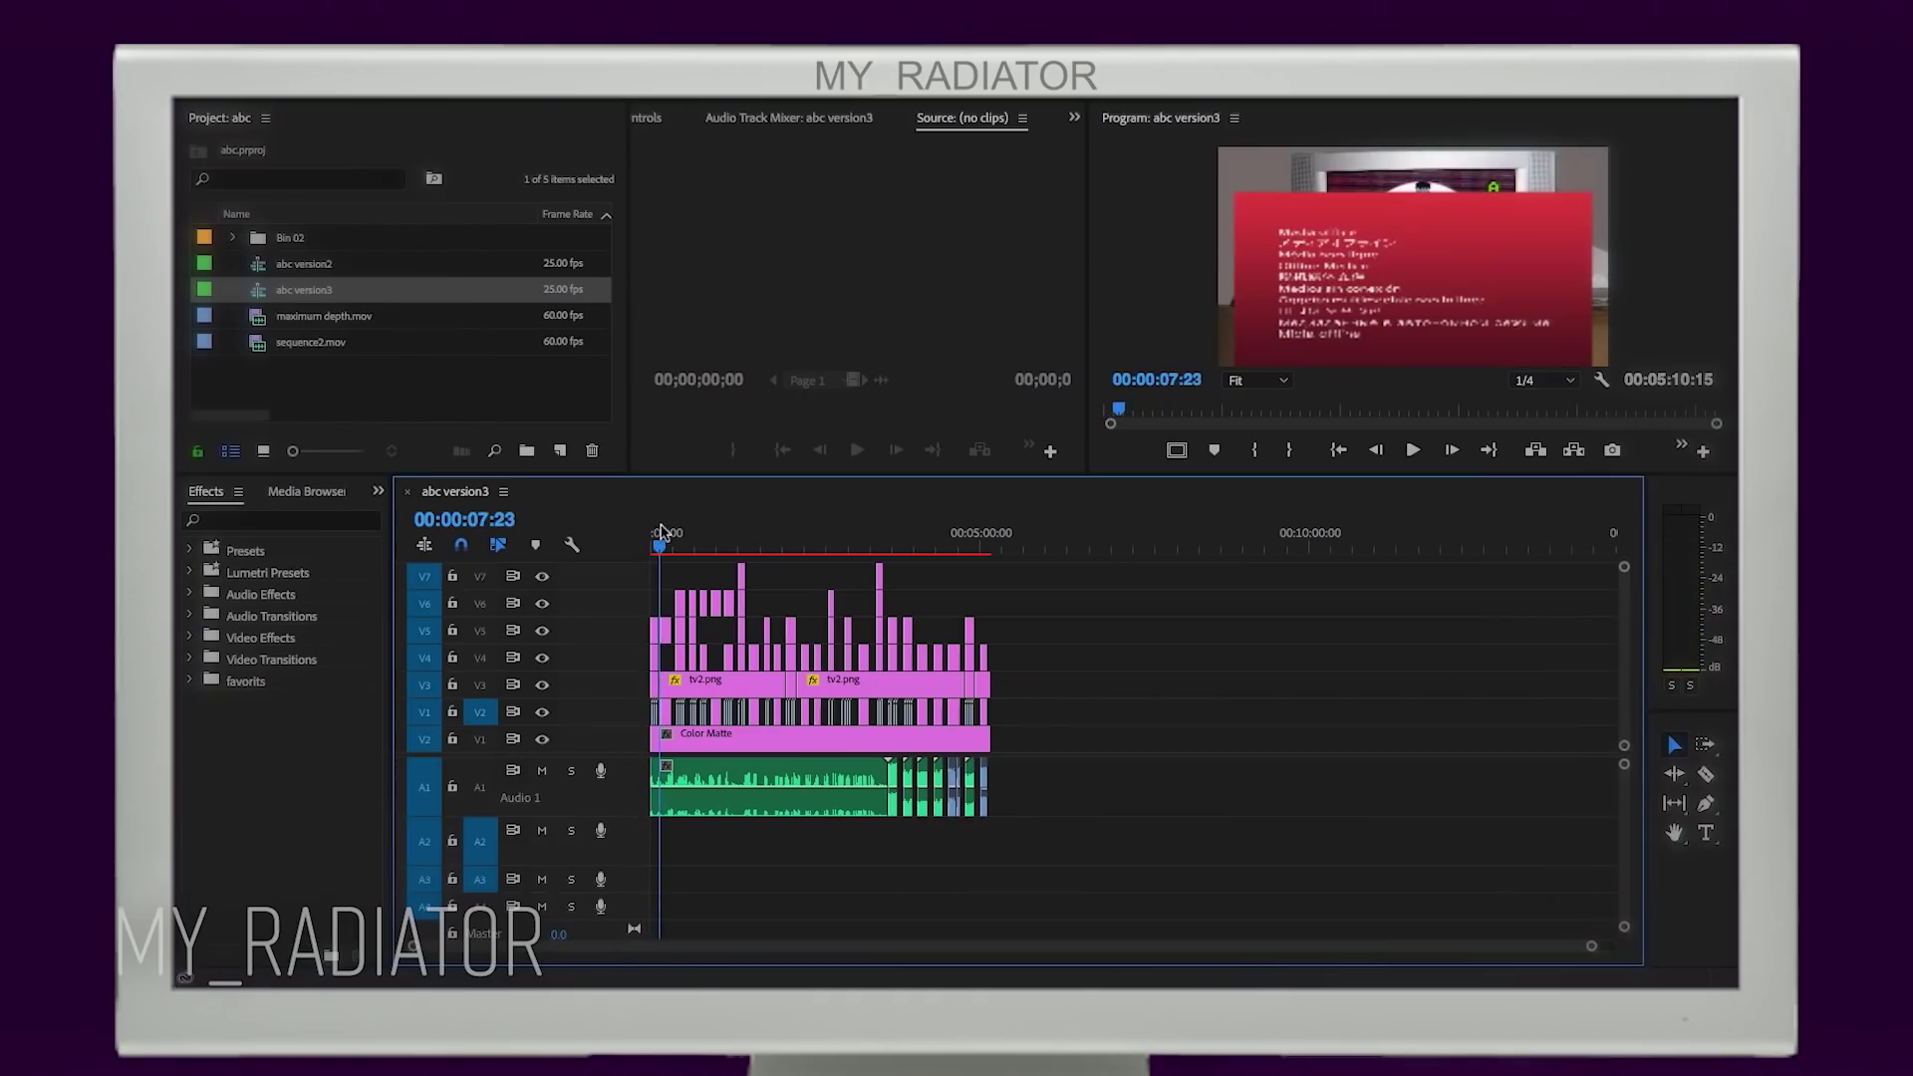
key("=")
key("=")
key("=")
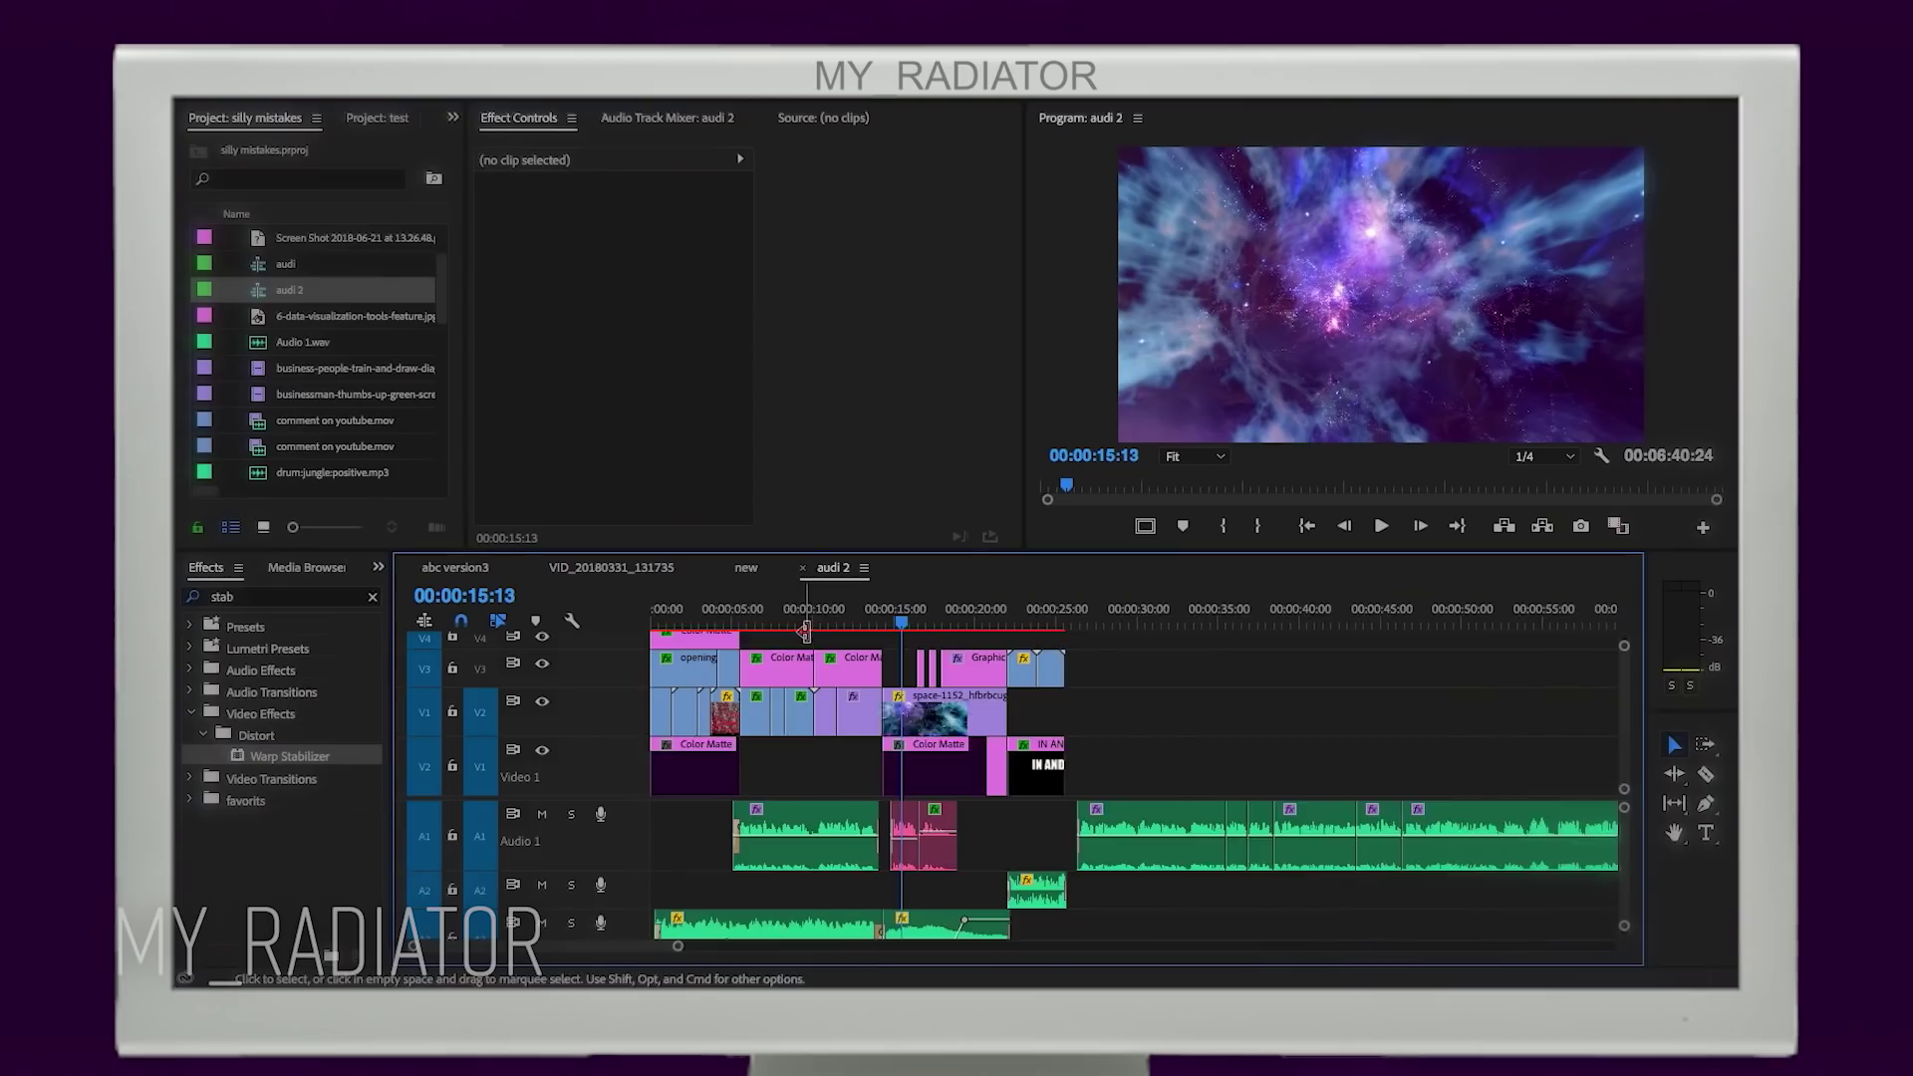
key("=")
left_click_drag(782, 610, 981, 616)
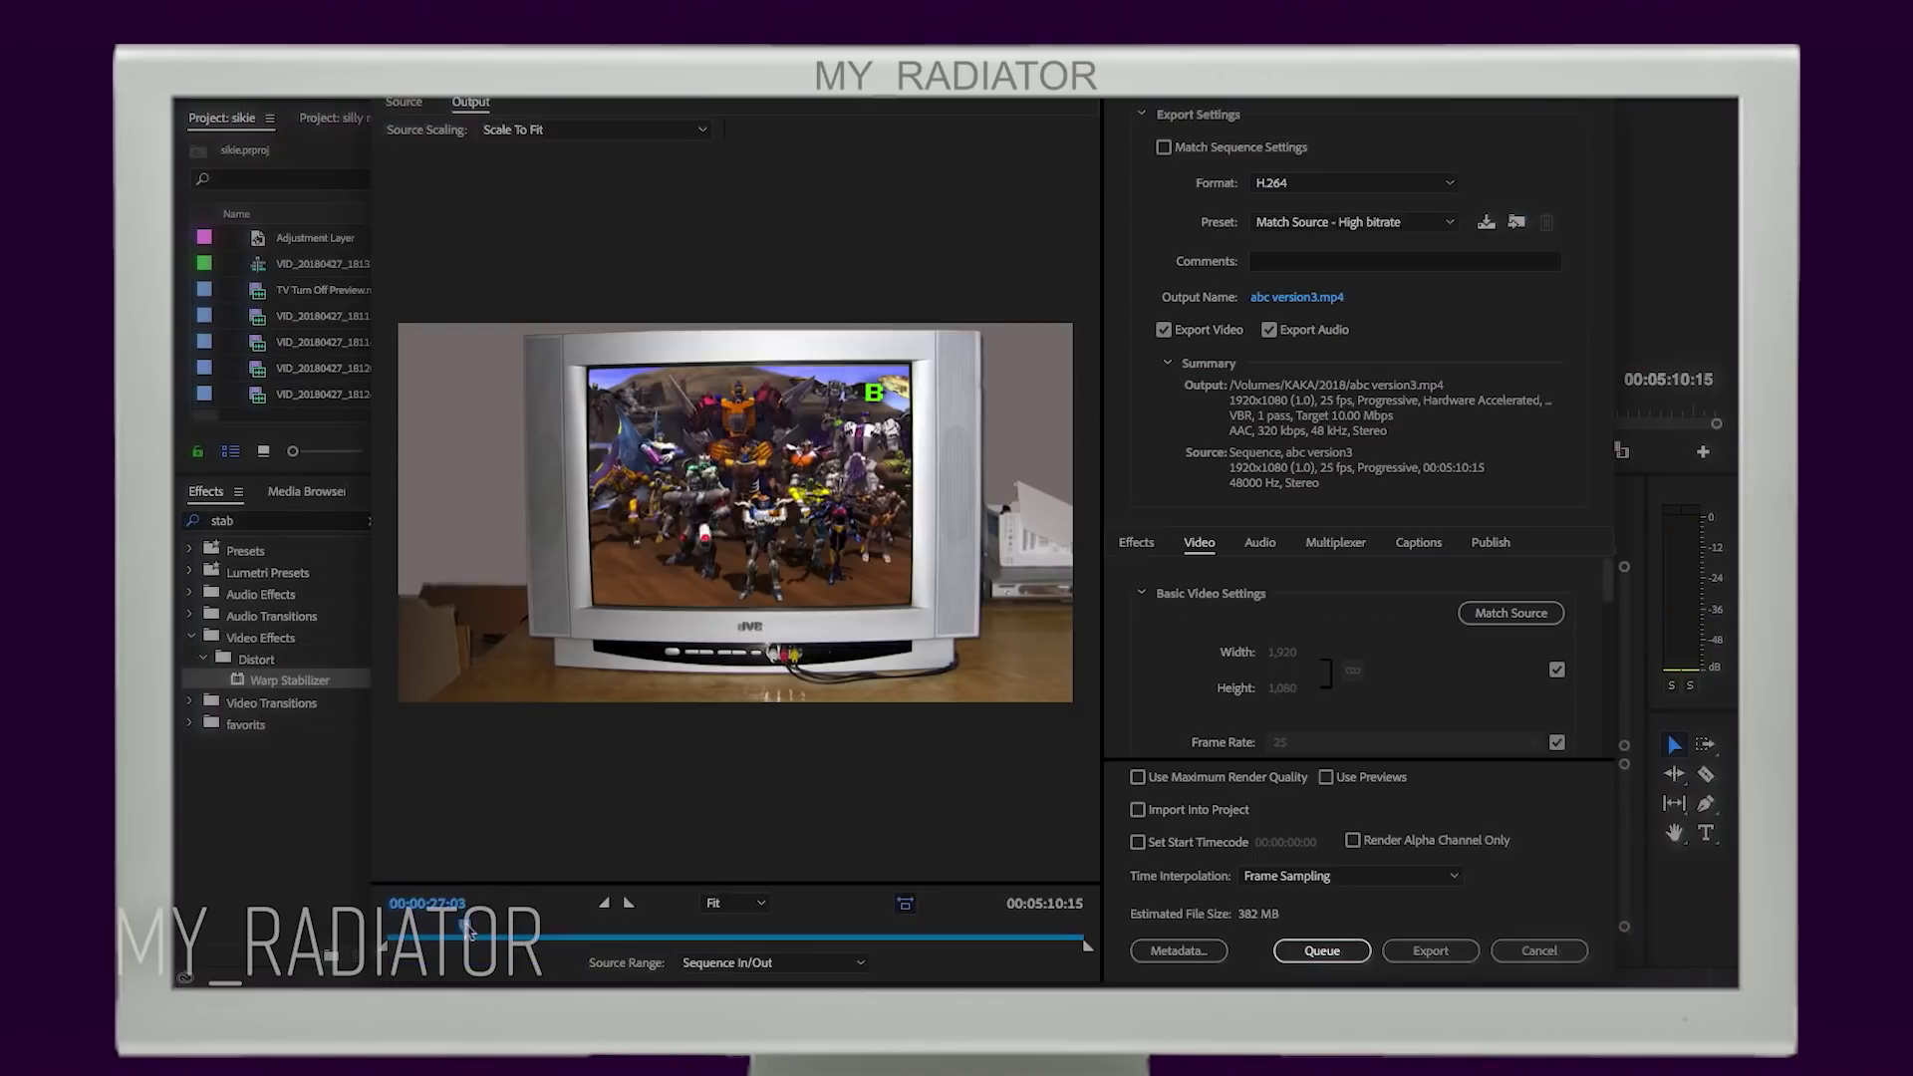
Step: Preview later frames of the export range, then apply Warp Stabilizer to the clip in 'new'
left_click_drag(468, 932, 665, 944)
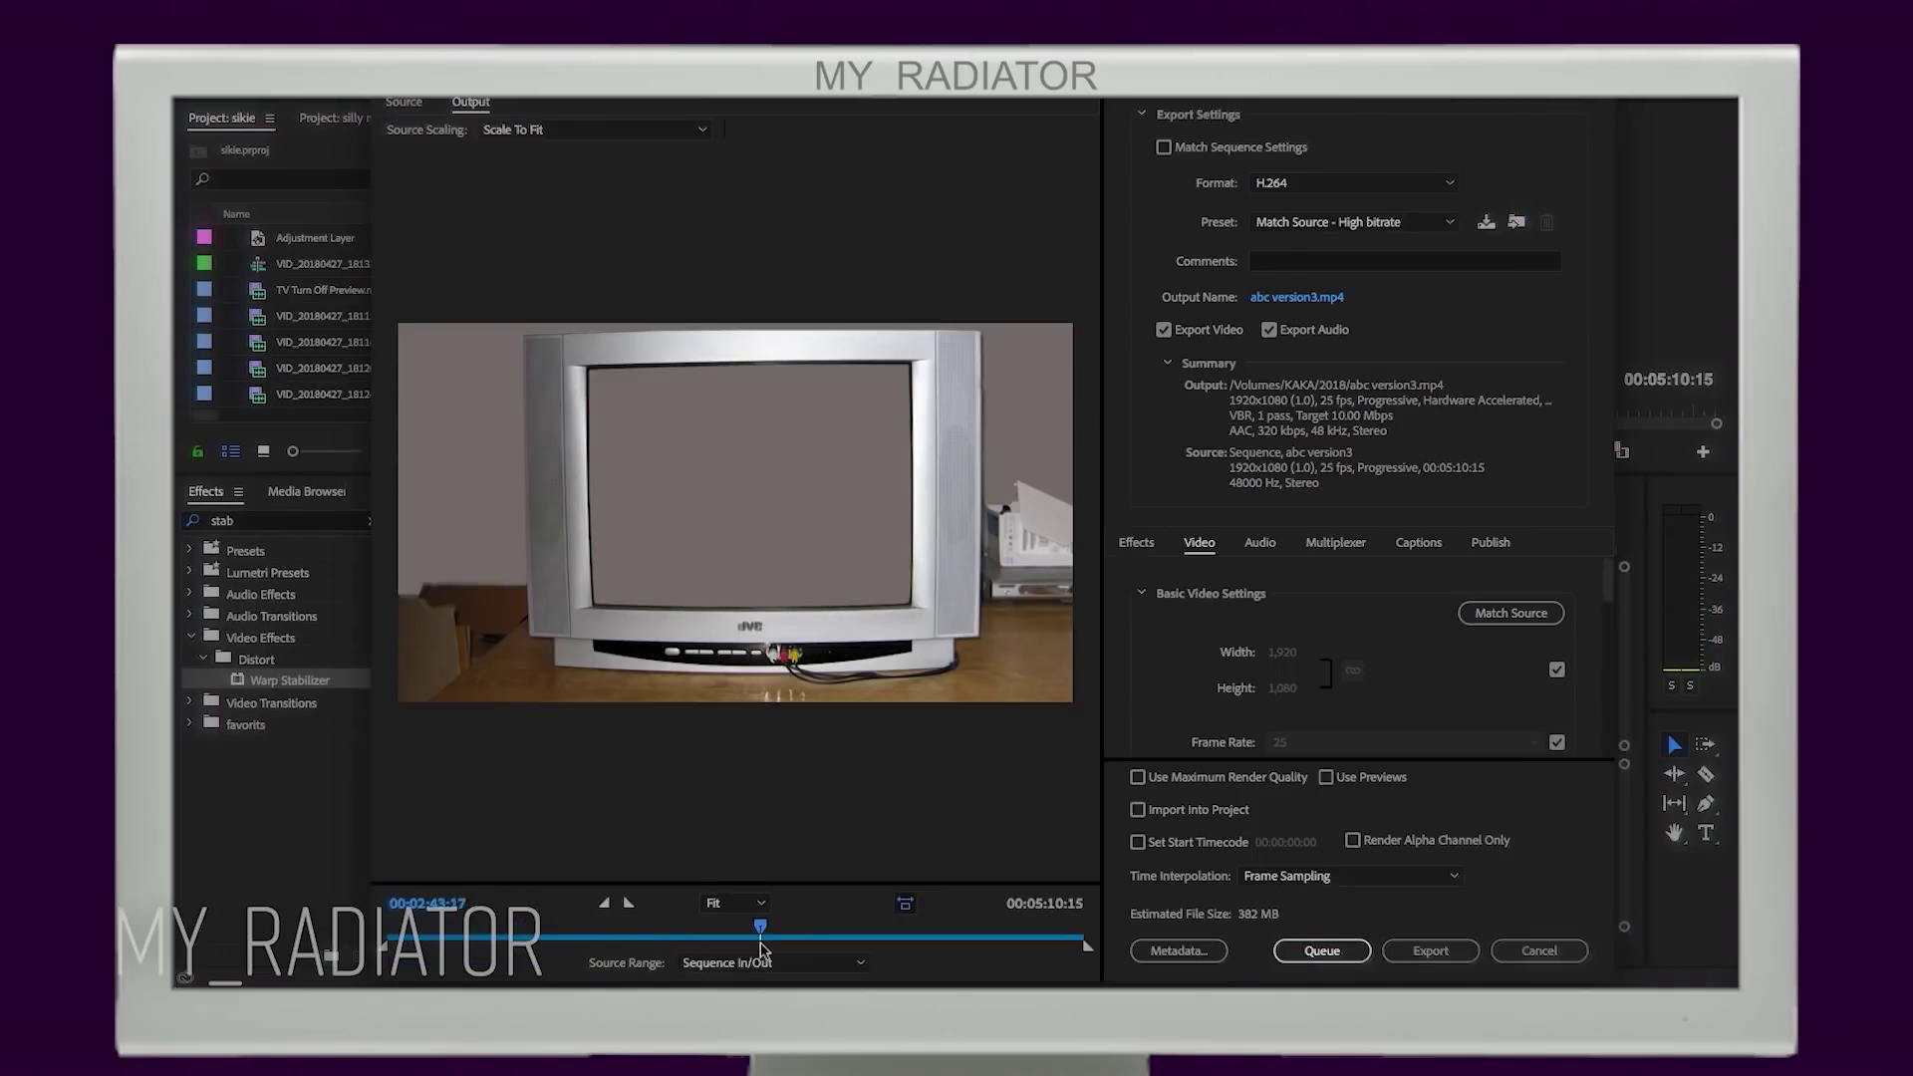
left_click_drag(760, 946, 797, 947)
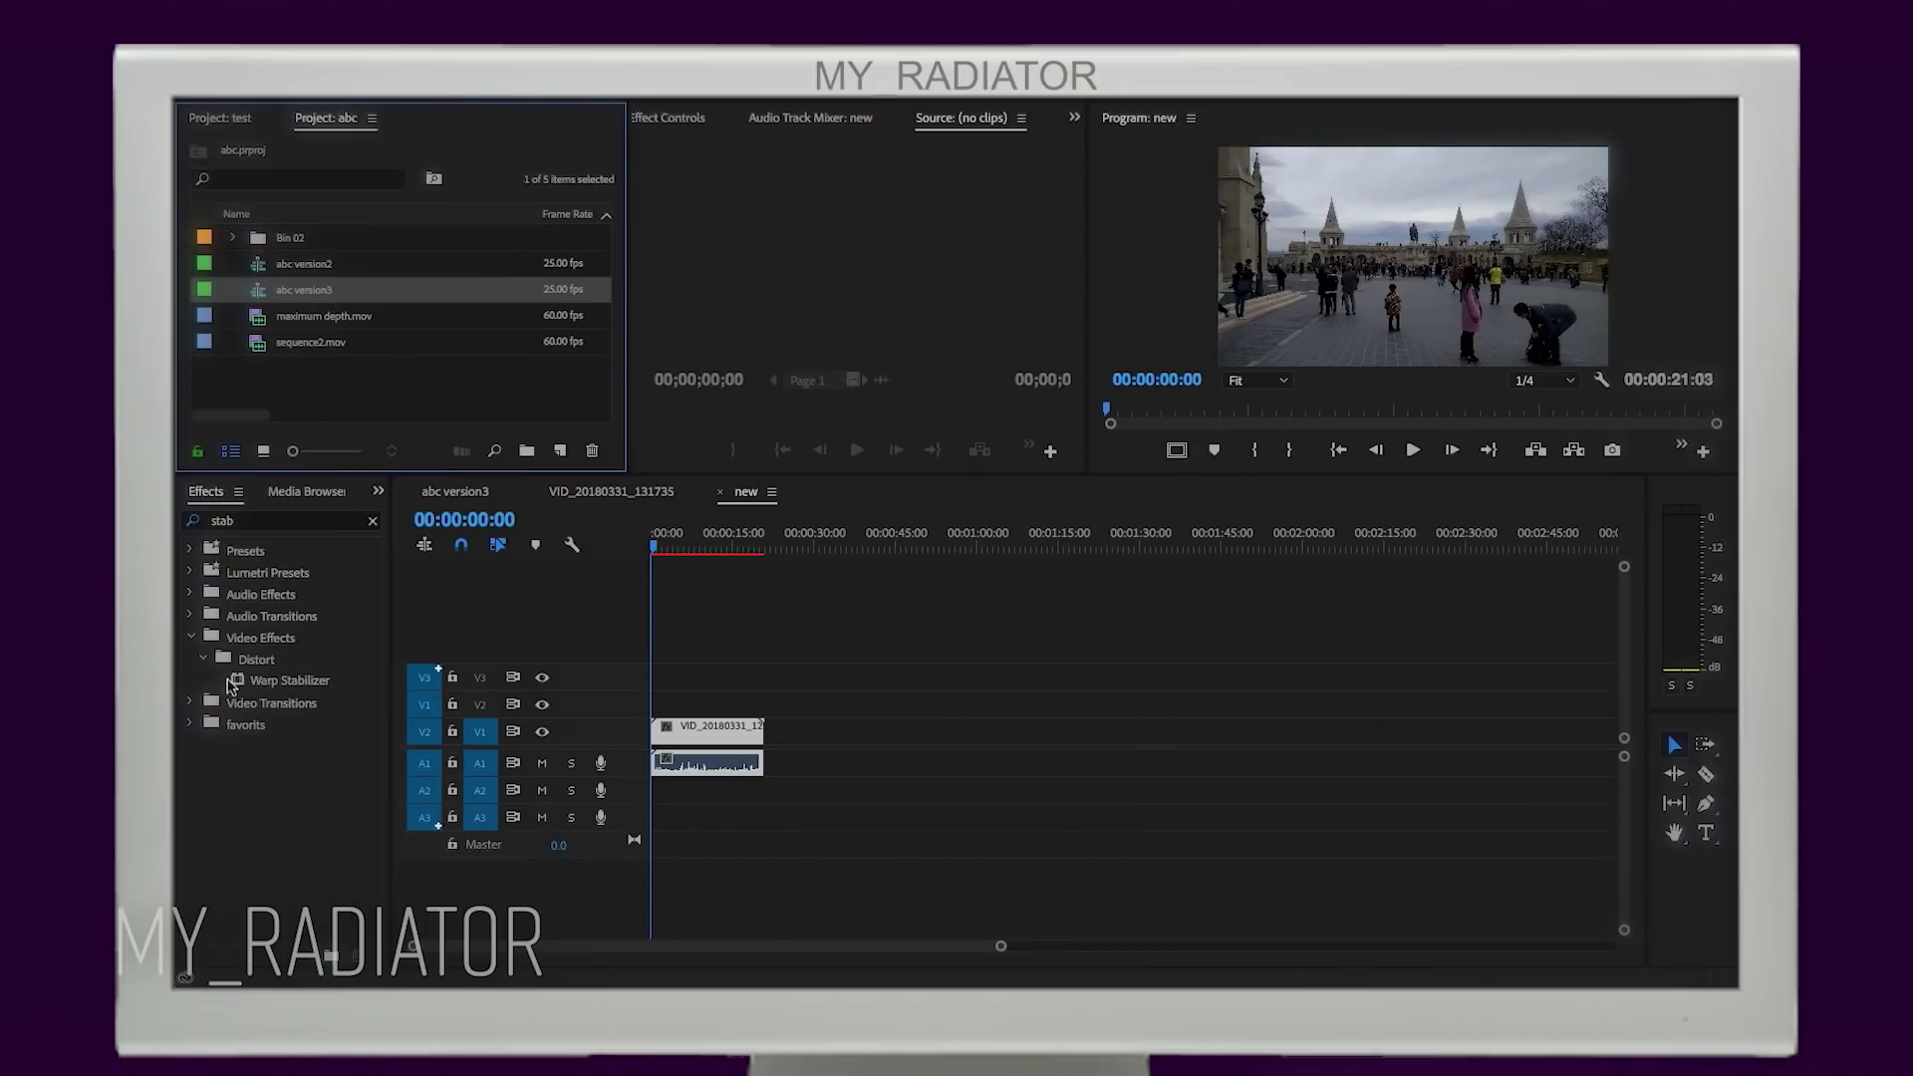
double_click(239, 682)
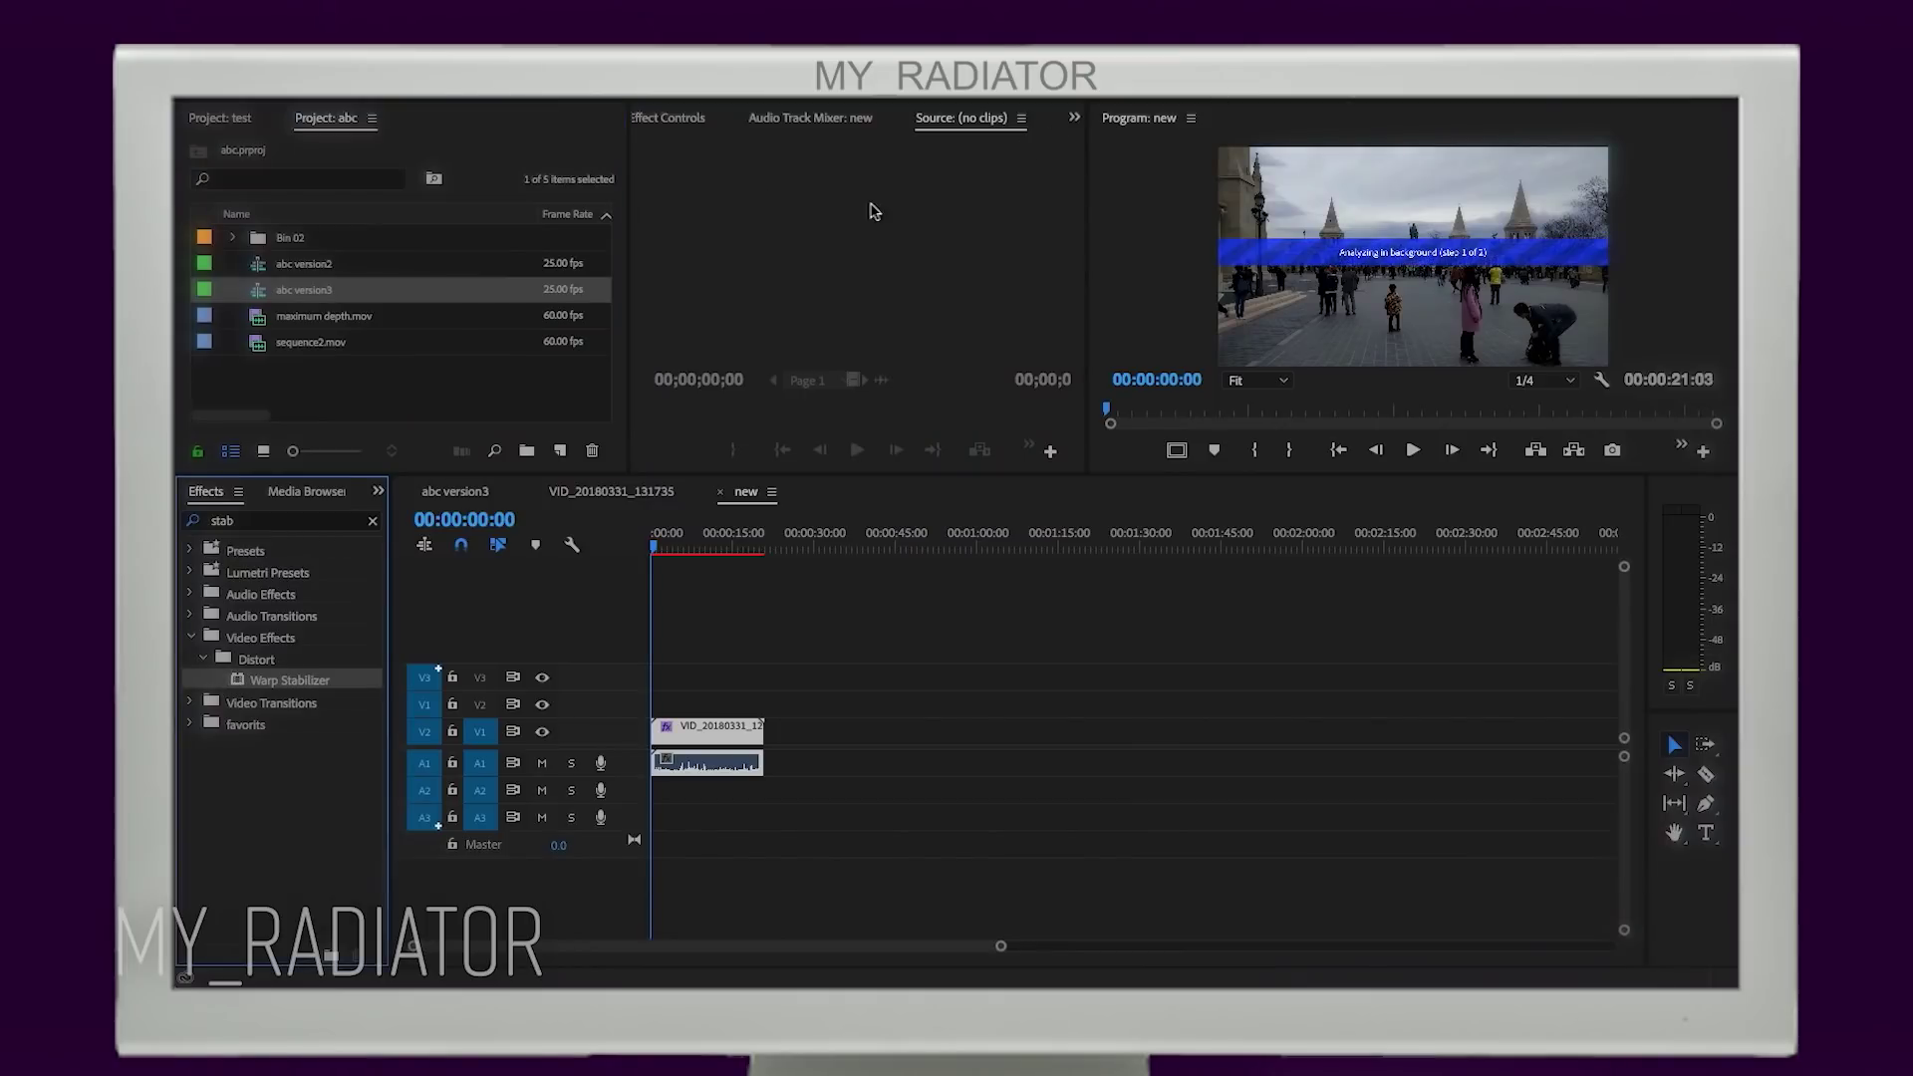
Step: Cancel the Warp Stabilizer analysis in Effect Controls, then scrub through the abc version3 sequence
left_click(673, 120)
scroll(1011, 351, "down", 5)
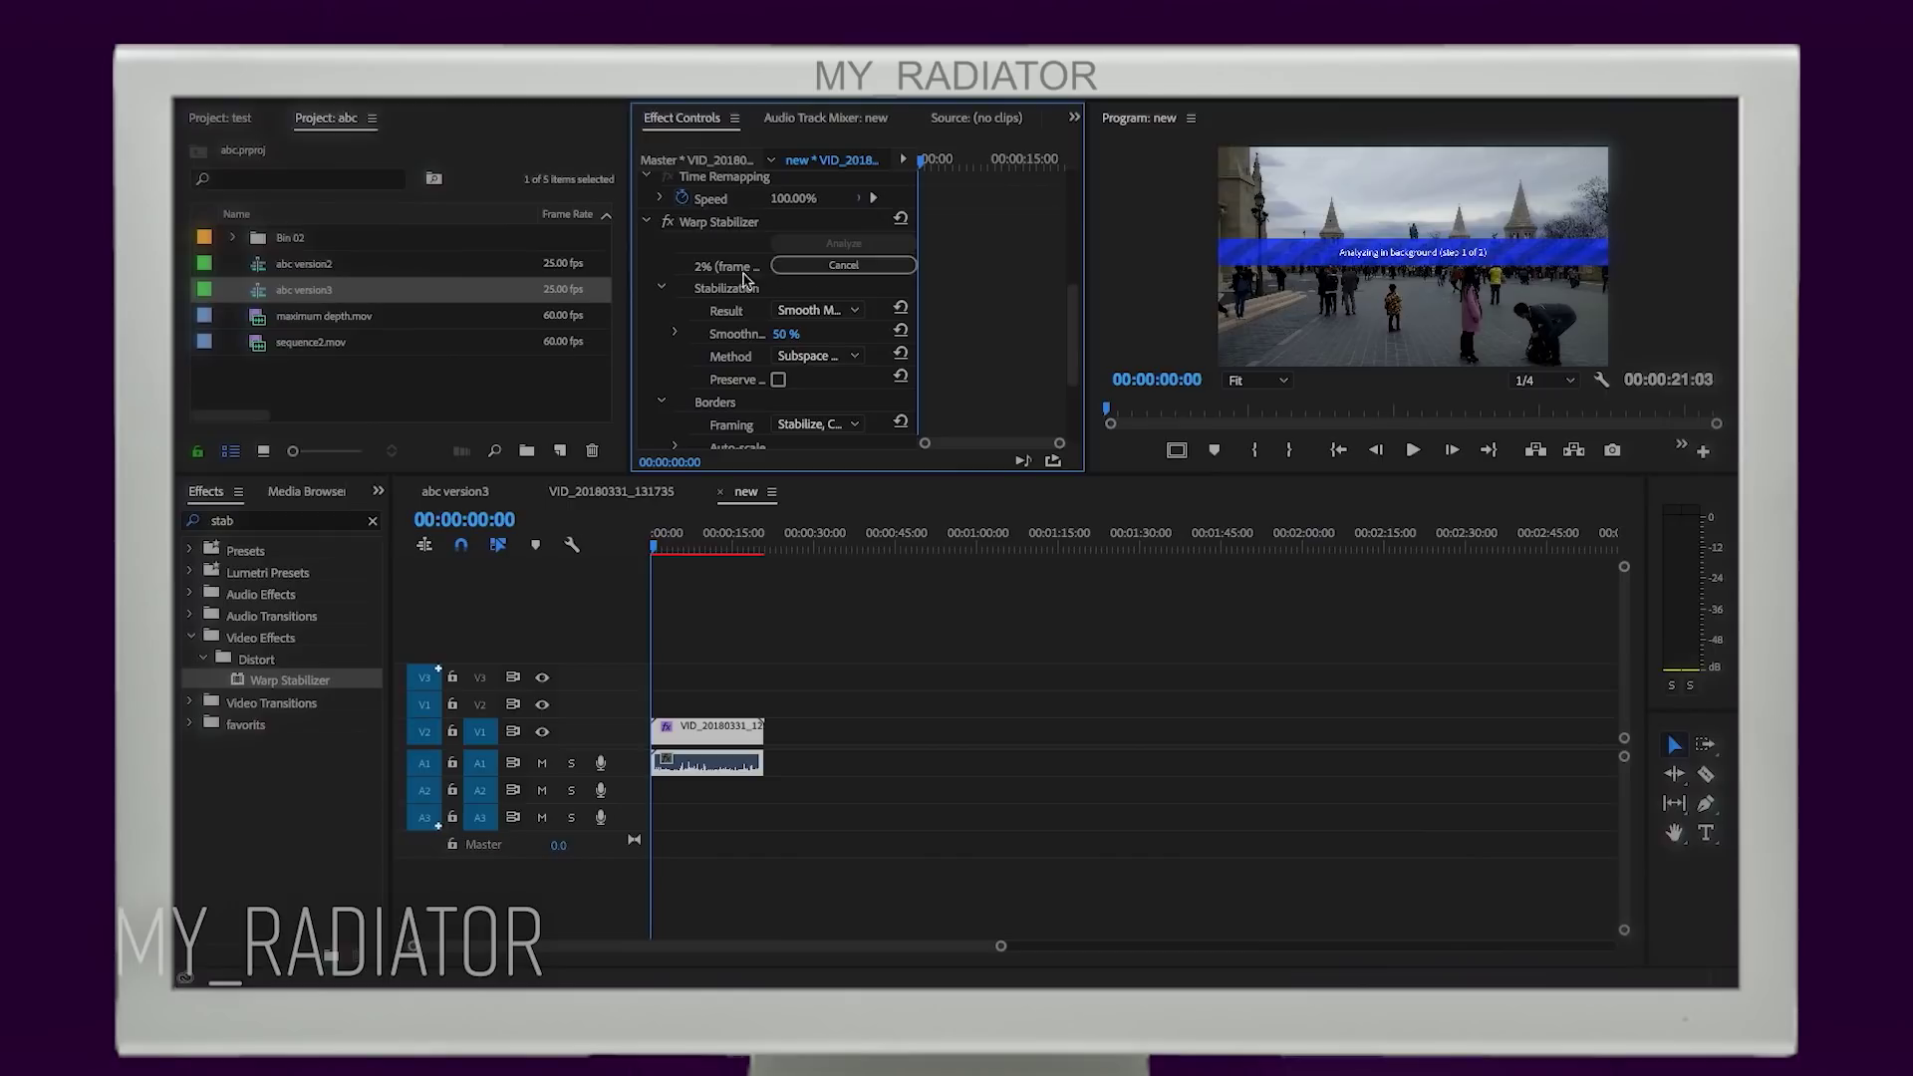
left_click(866, 270)
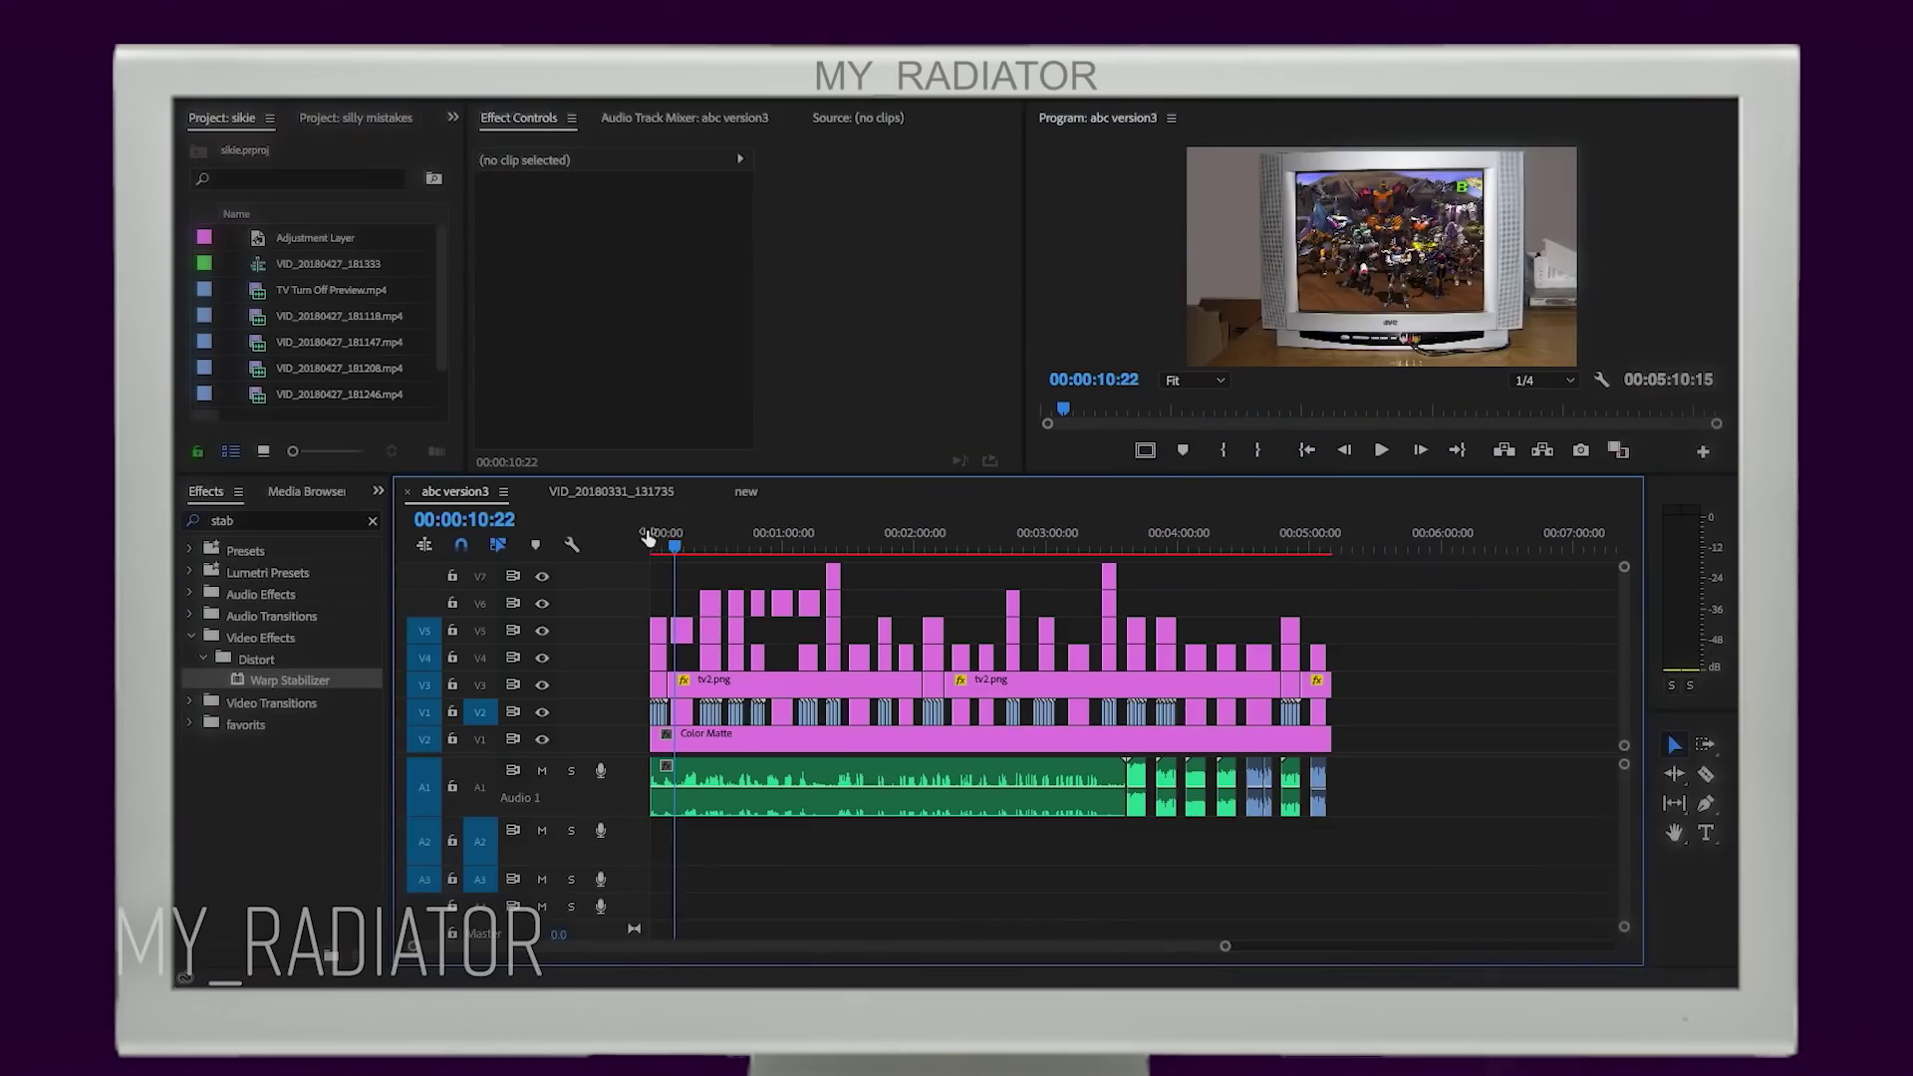
left_click_drag(679, 541, 1323, 541)
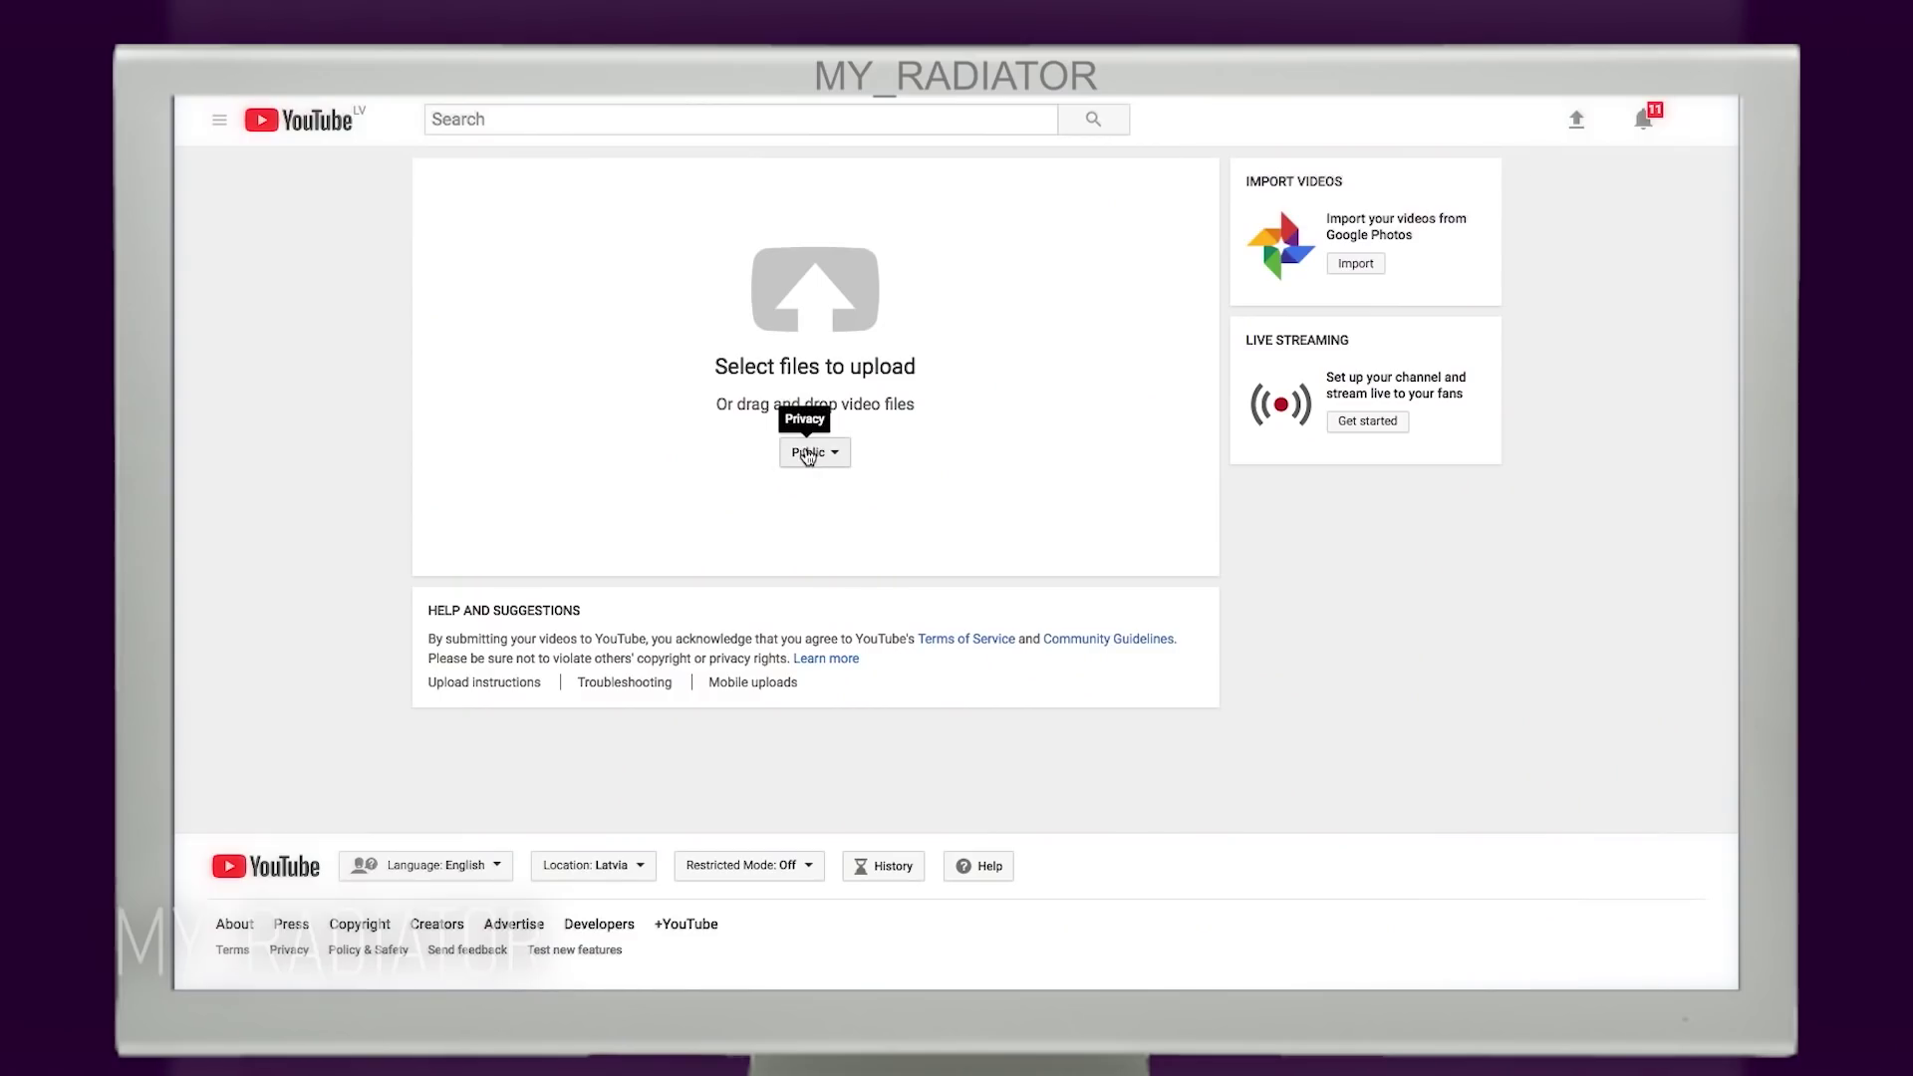
Step: Expand the Public privacy dropdown to reveal Public, Unlisted, Private and Scheduled
left_click(809, 454)
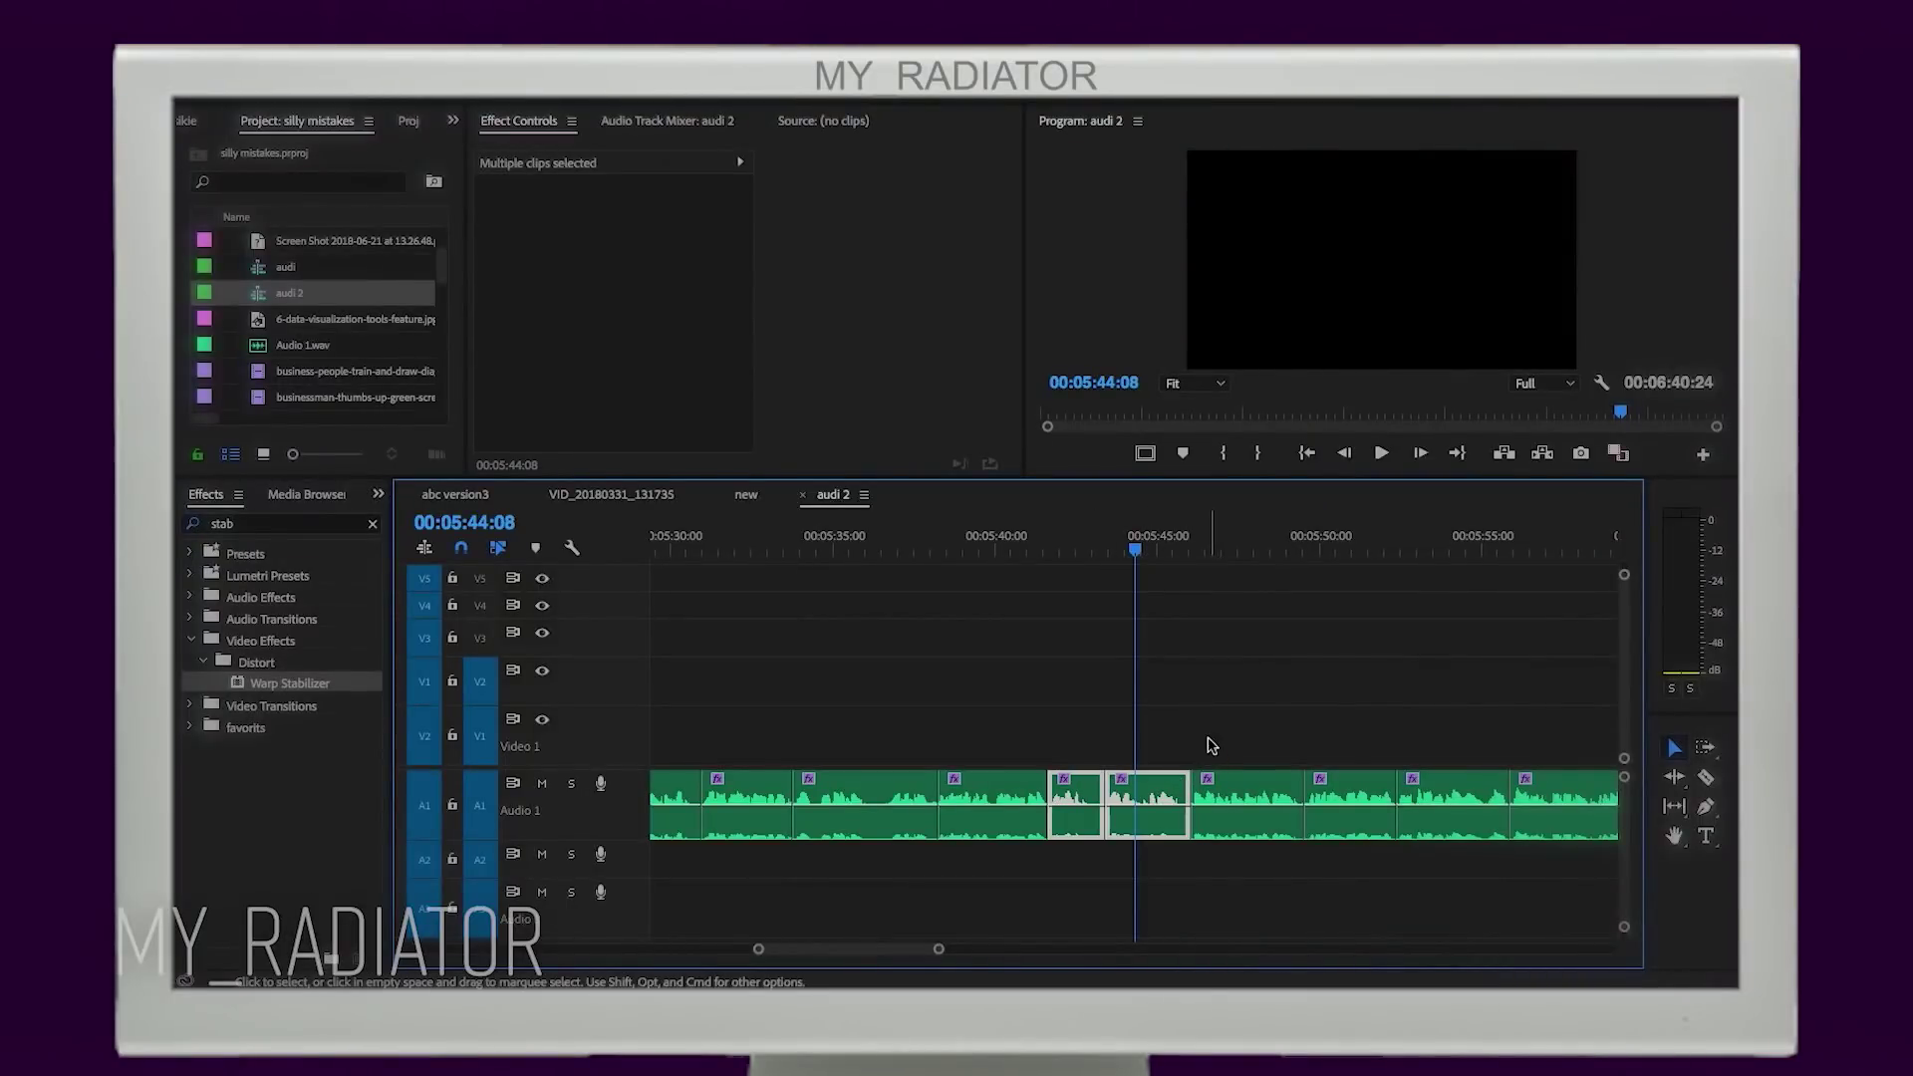
Step: Move the playhead to 00:06:14:20 and zoom the timeline in around it
left_click(1231, 670)
left_click_drag(1209, 544, 1308, 560)
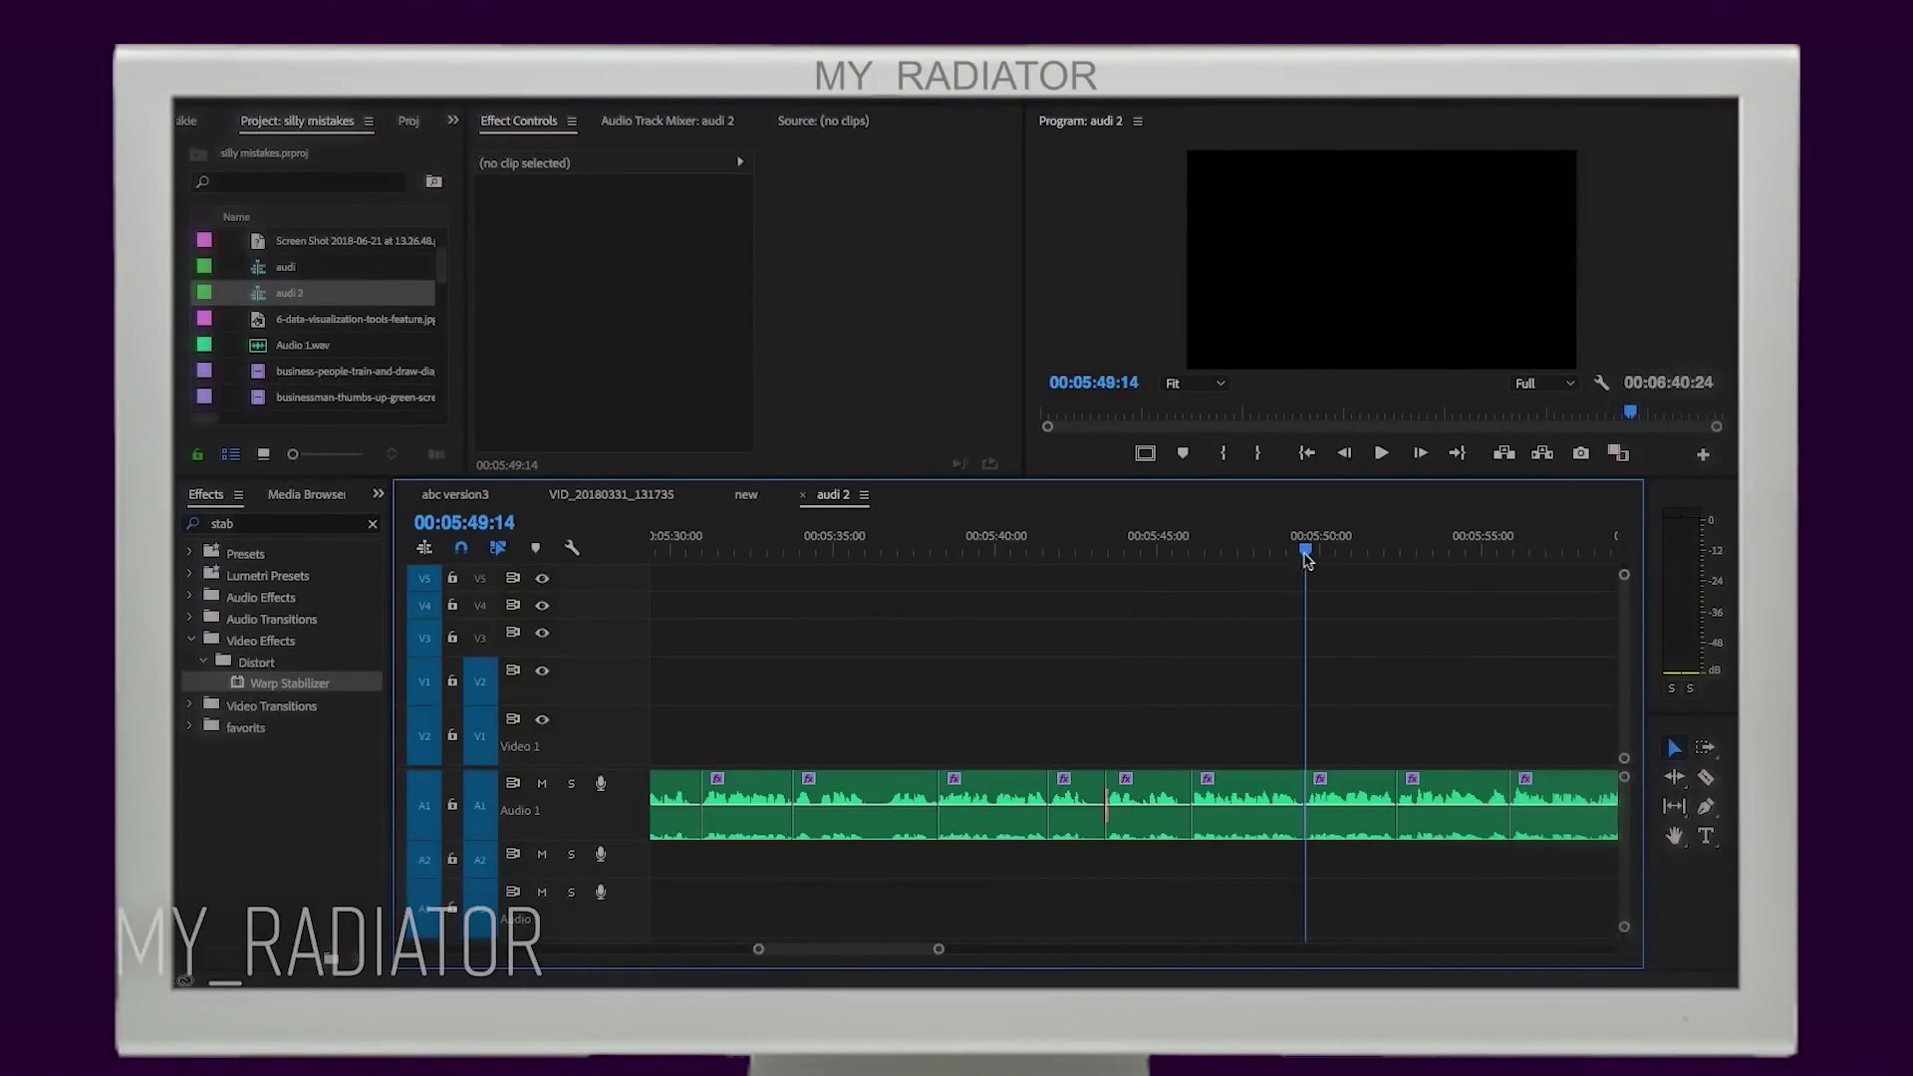
key("equal")
key("super+a")
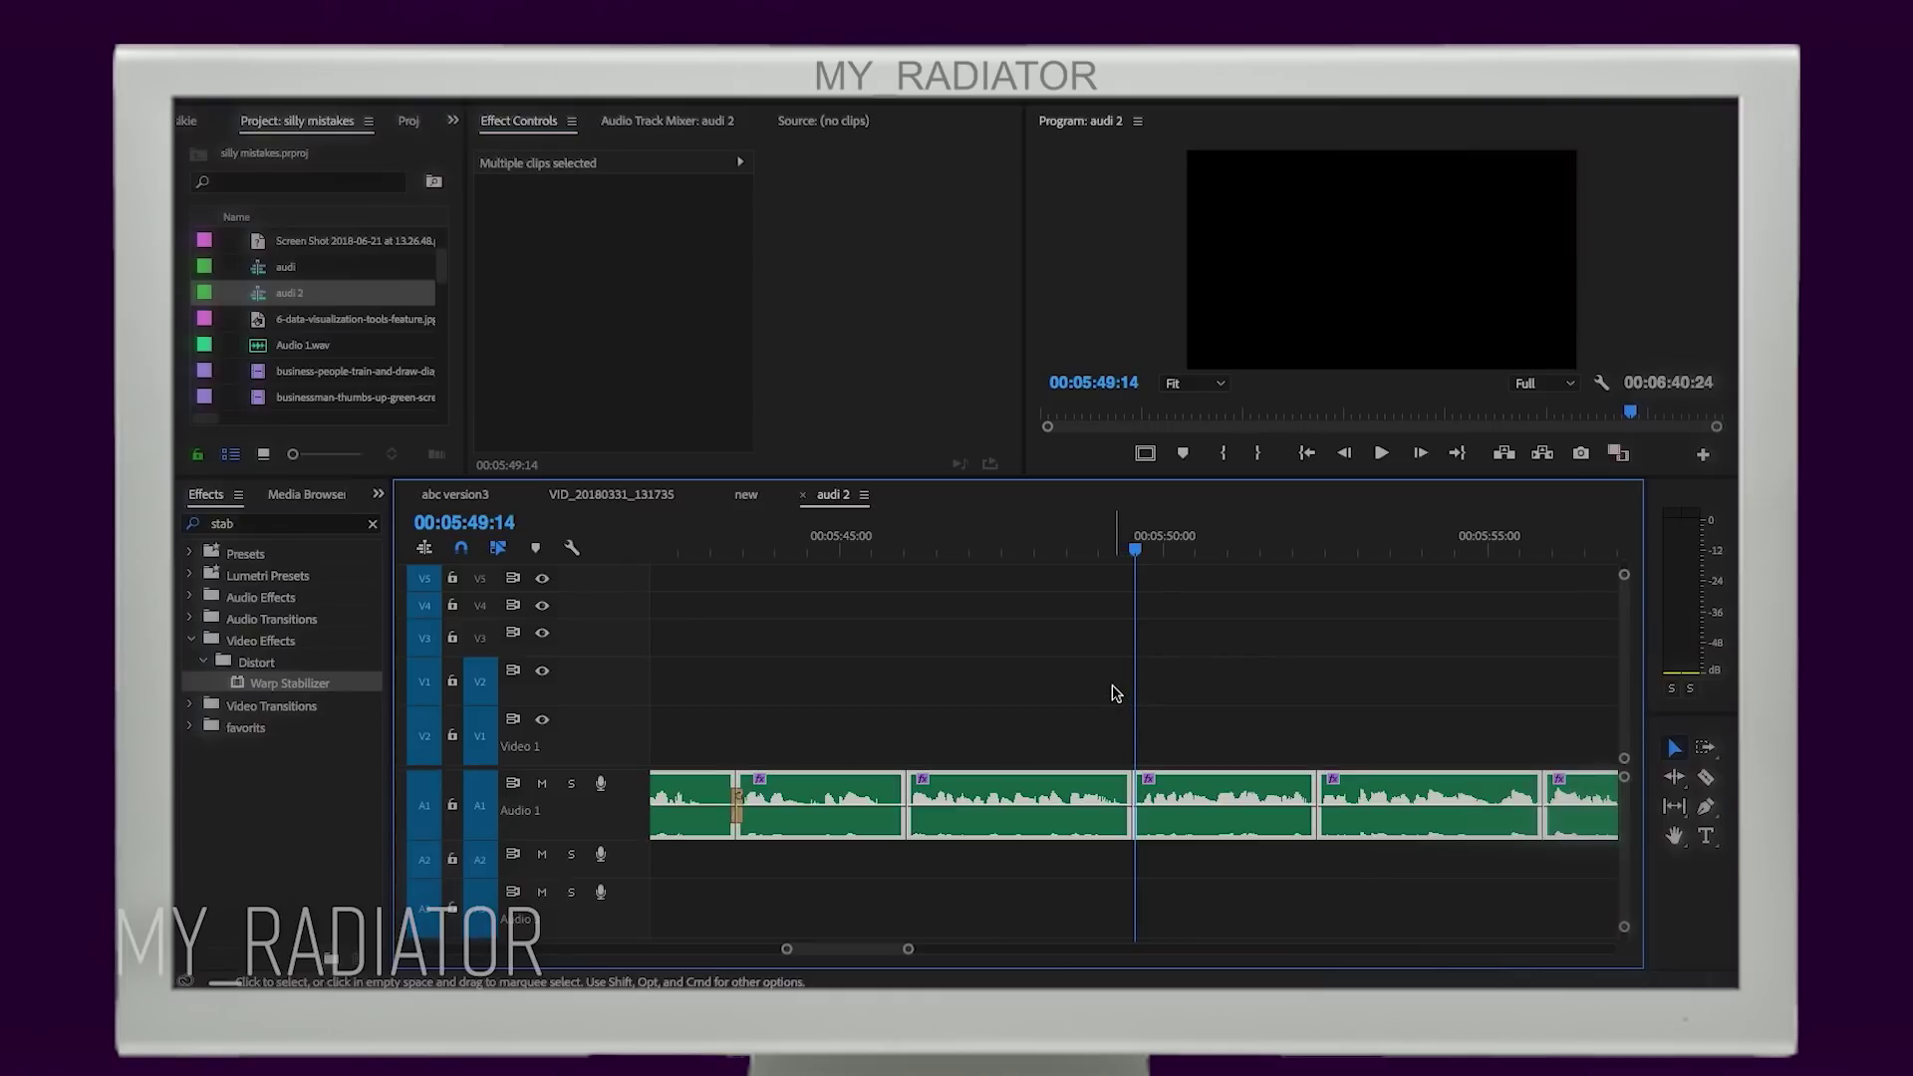
left_click(1306, 683)
key("minus")
key("minus")
key("minus")
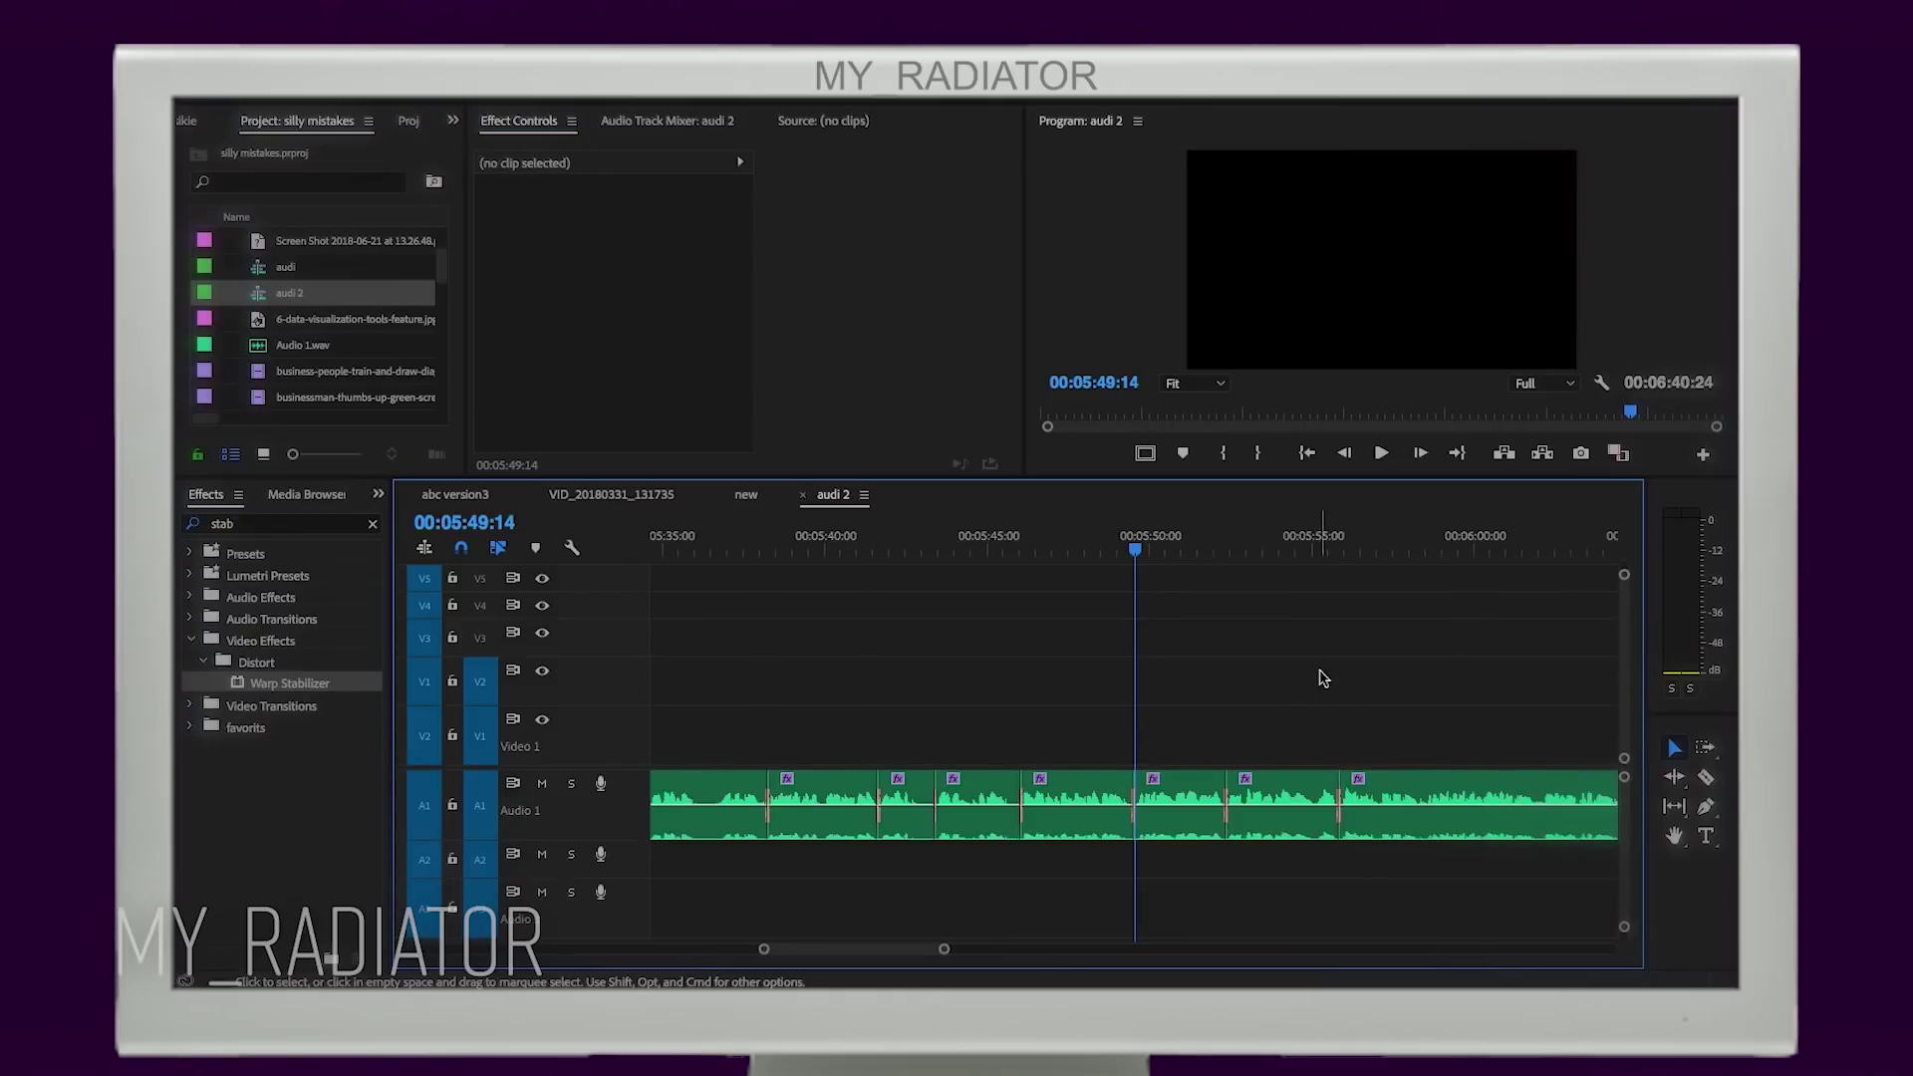
left_click(1337, 546)
key("equal")
key("equal")
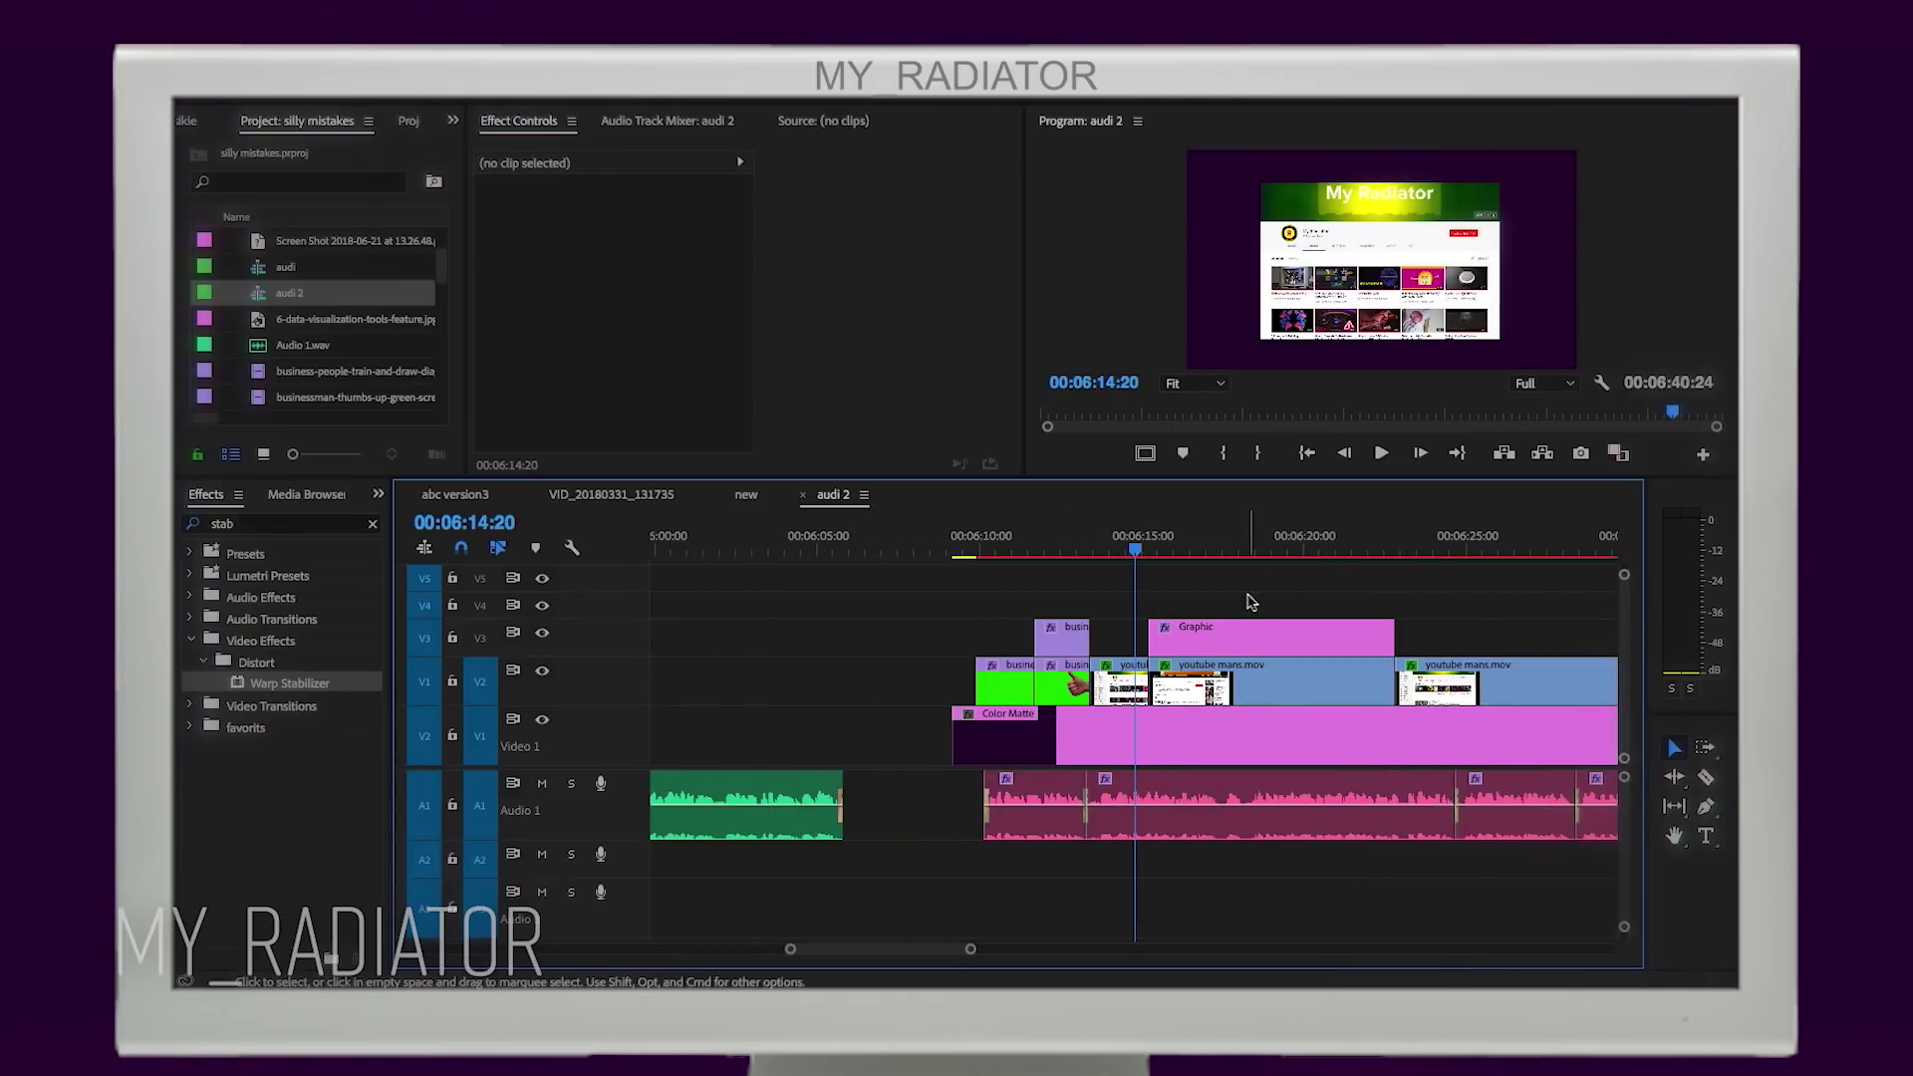
Step: Add default Cross Dissolve transitions to the clips on the upper video tracks
left_click_drag(937, 610, 1206, 687)
key("super+d")
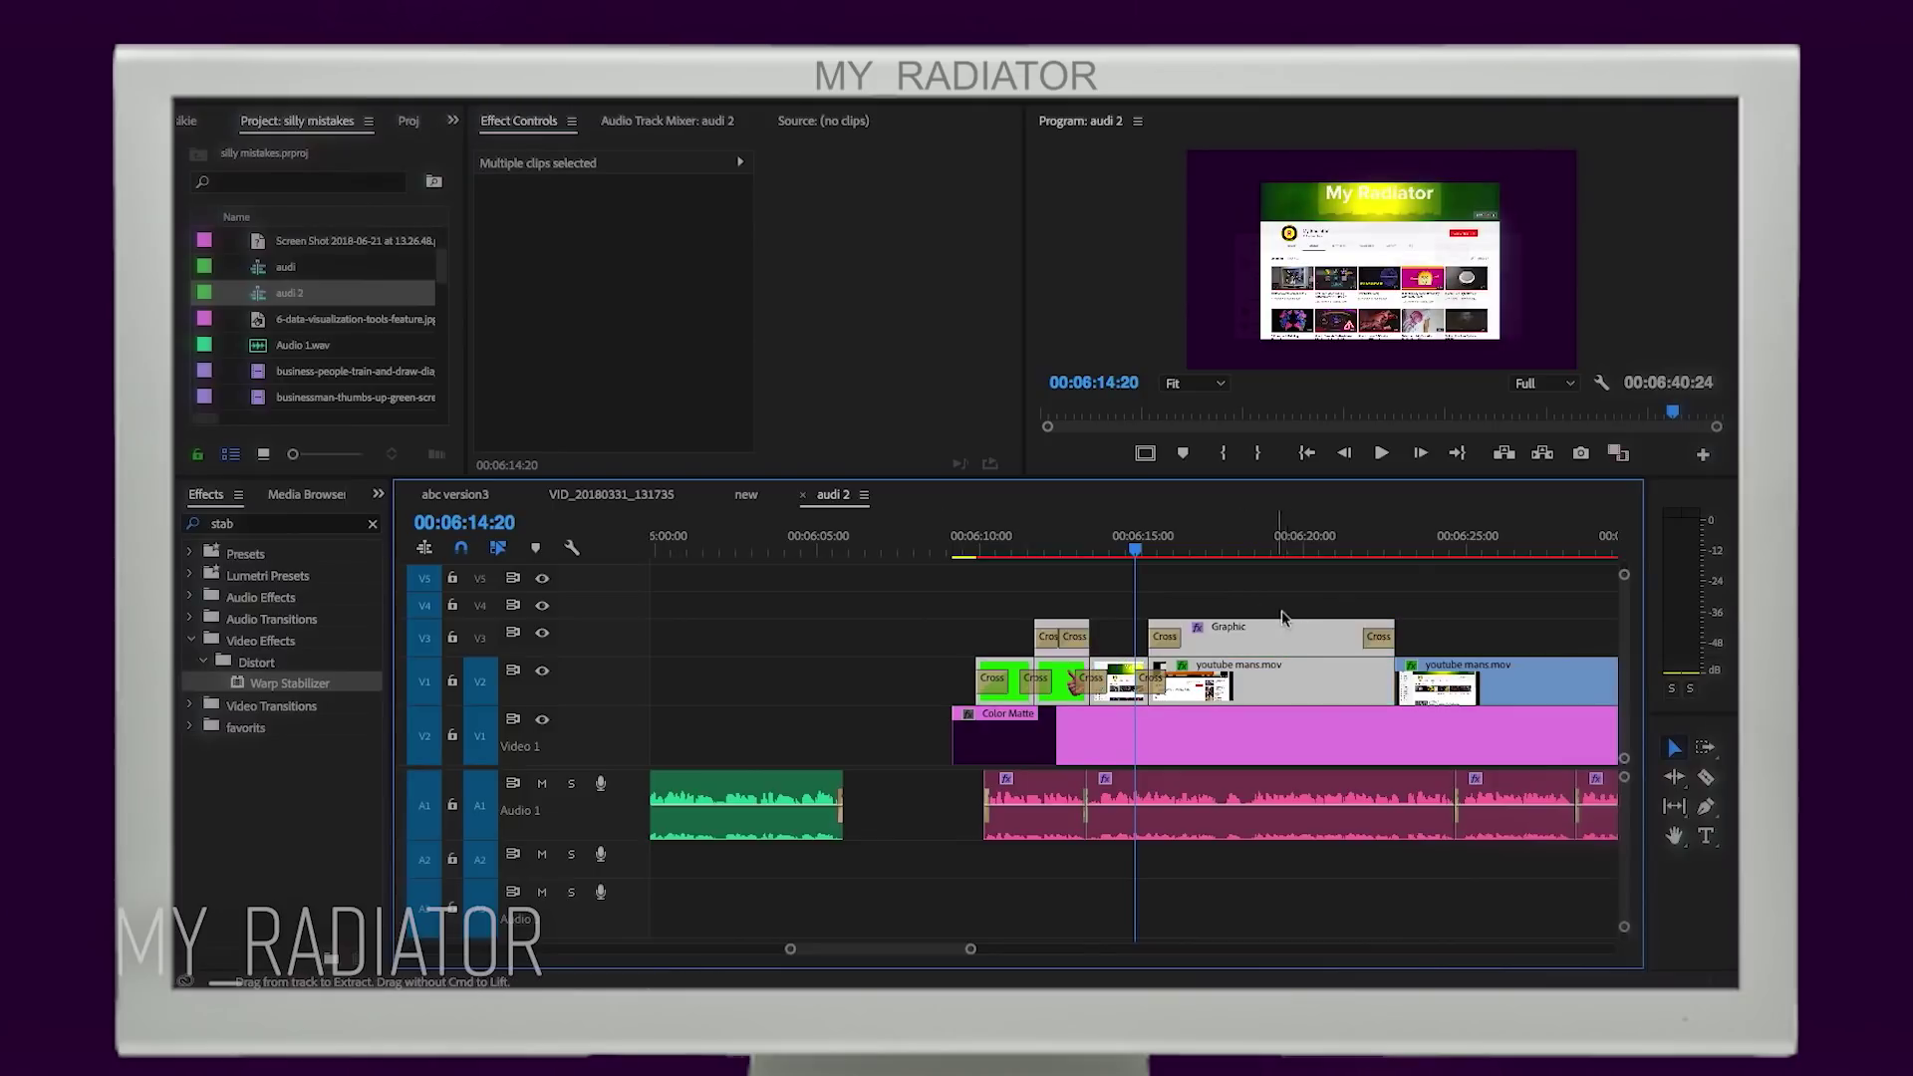
left_click(1284, 617)
key("minus")
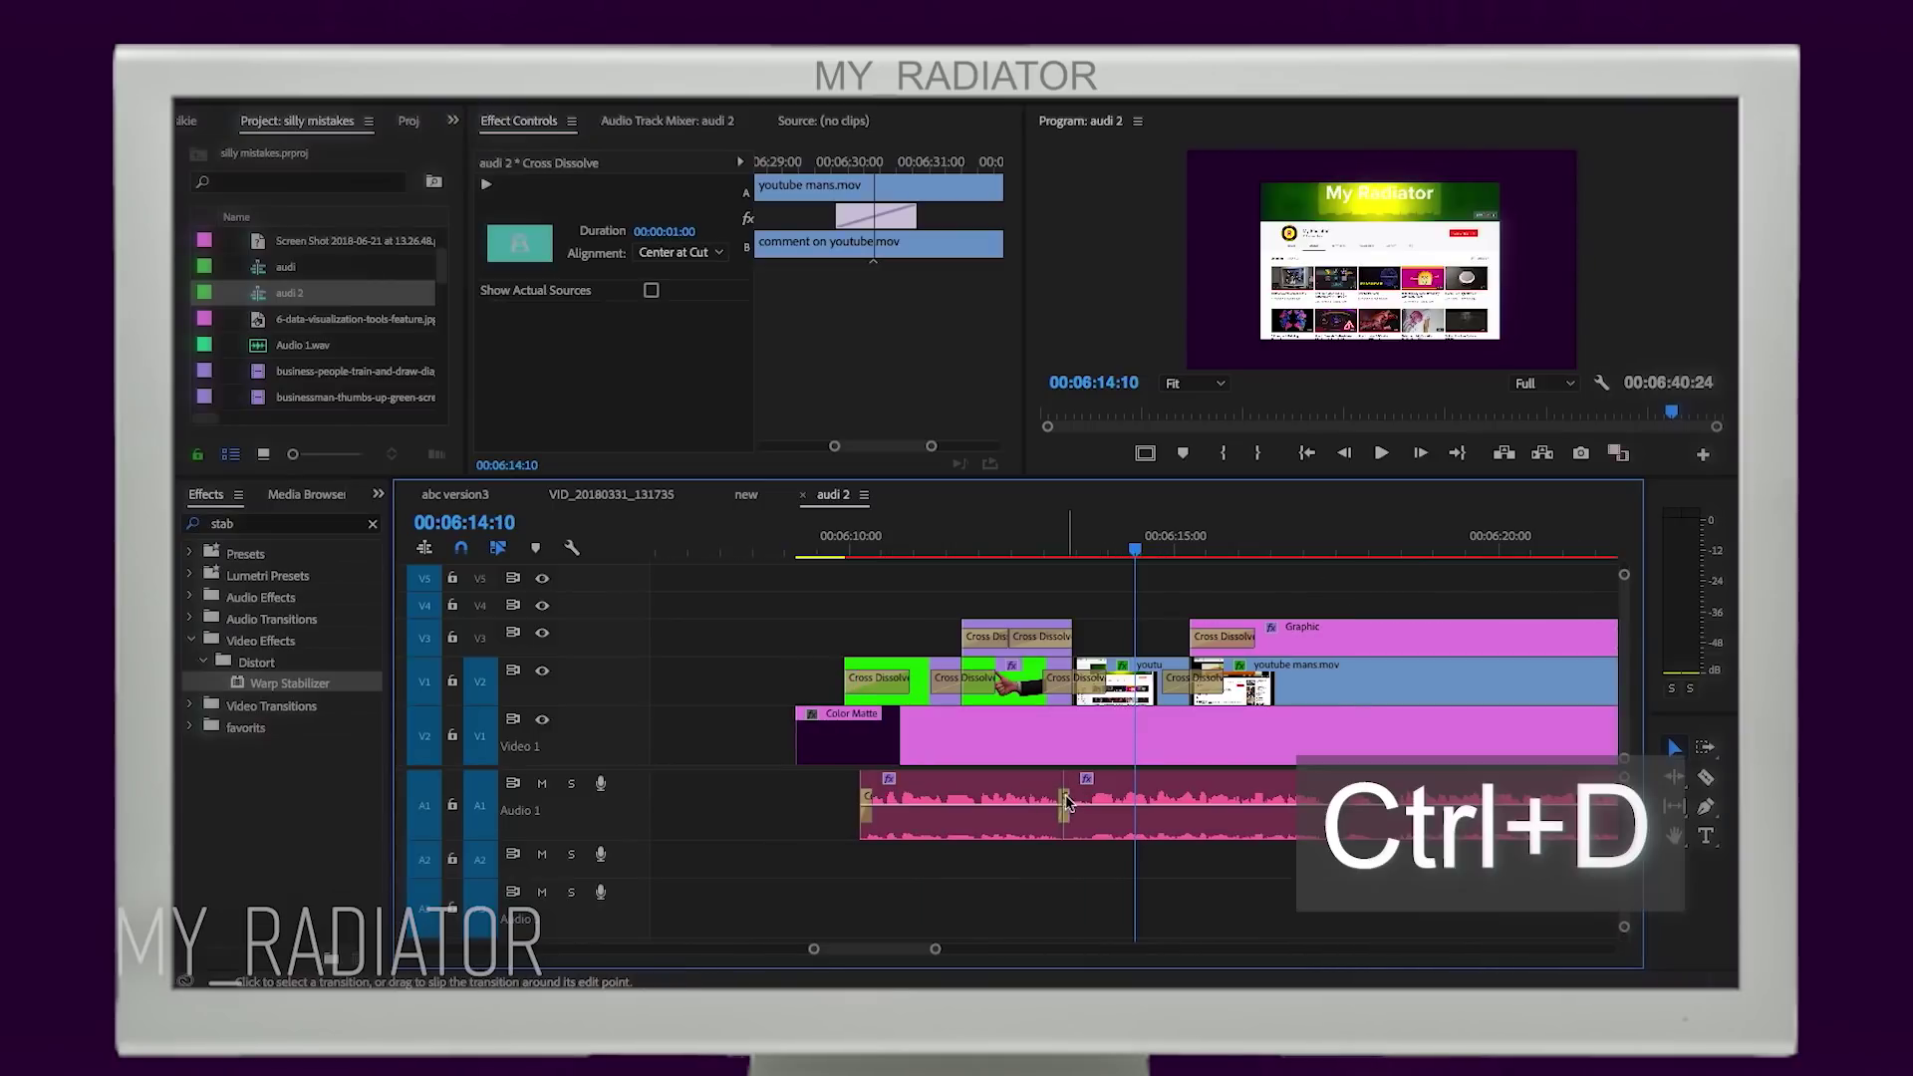
left_click(1114, 594)
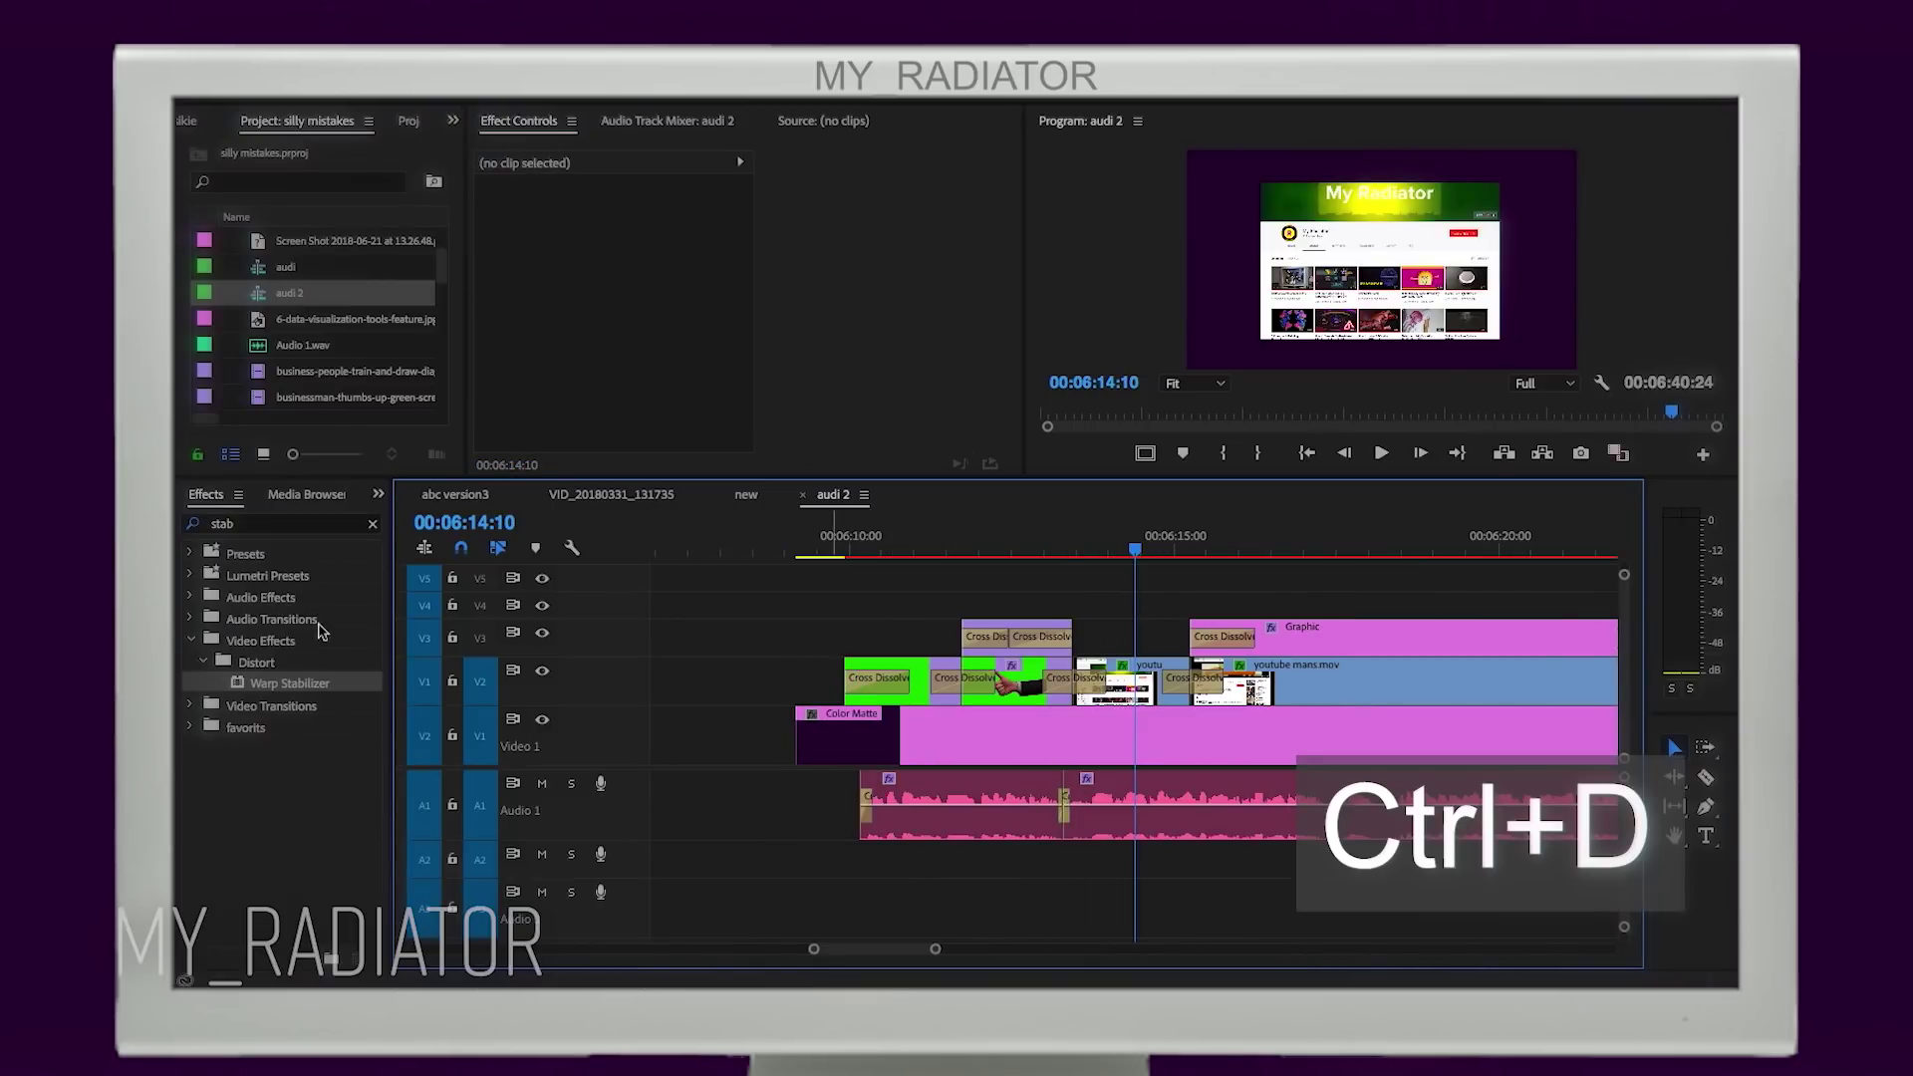
Step: Show and widen the History panel from the panel overflow menu
left_click(379, 496)
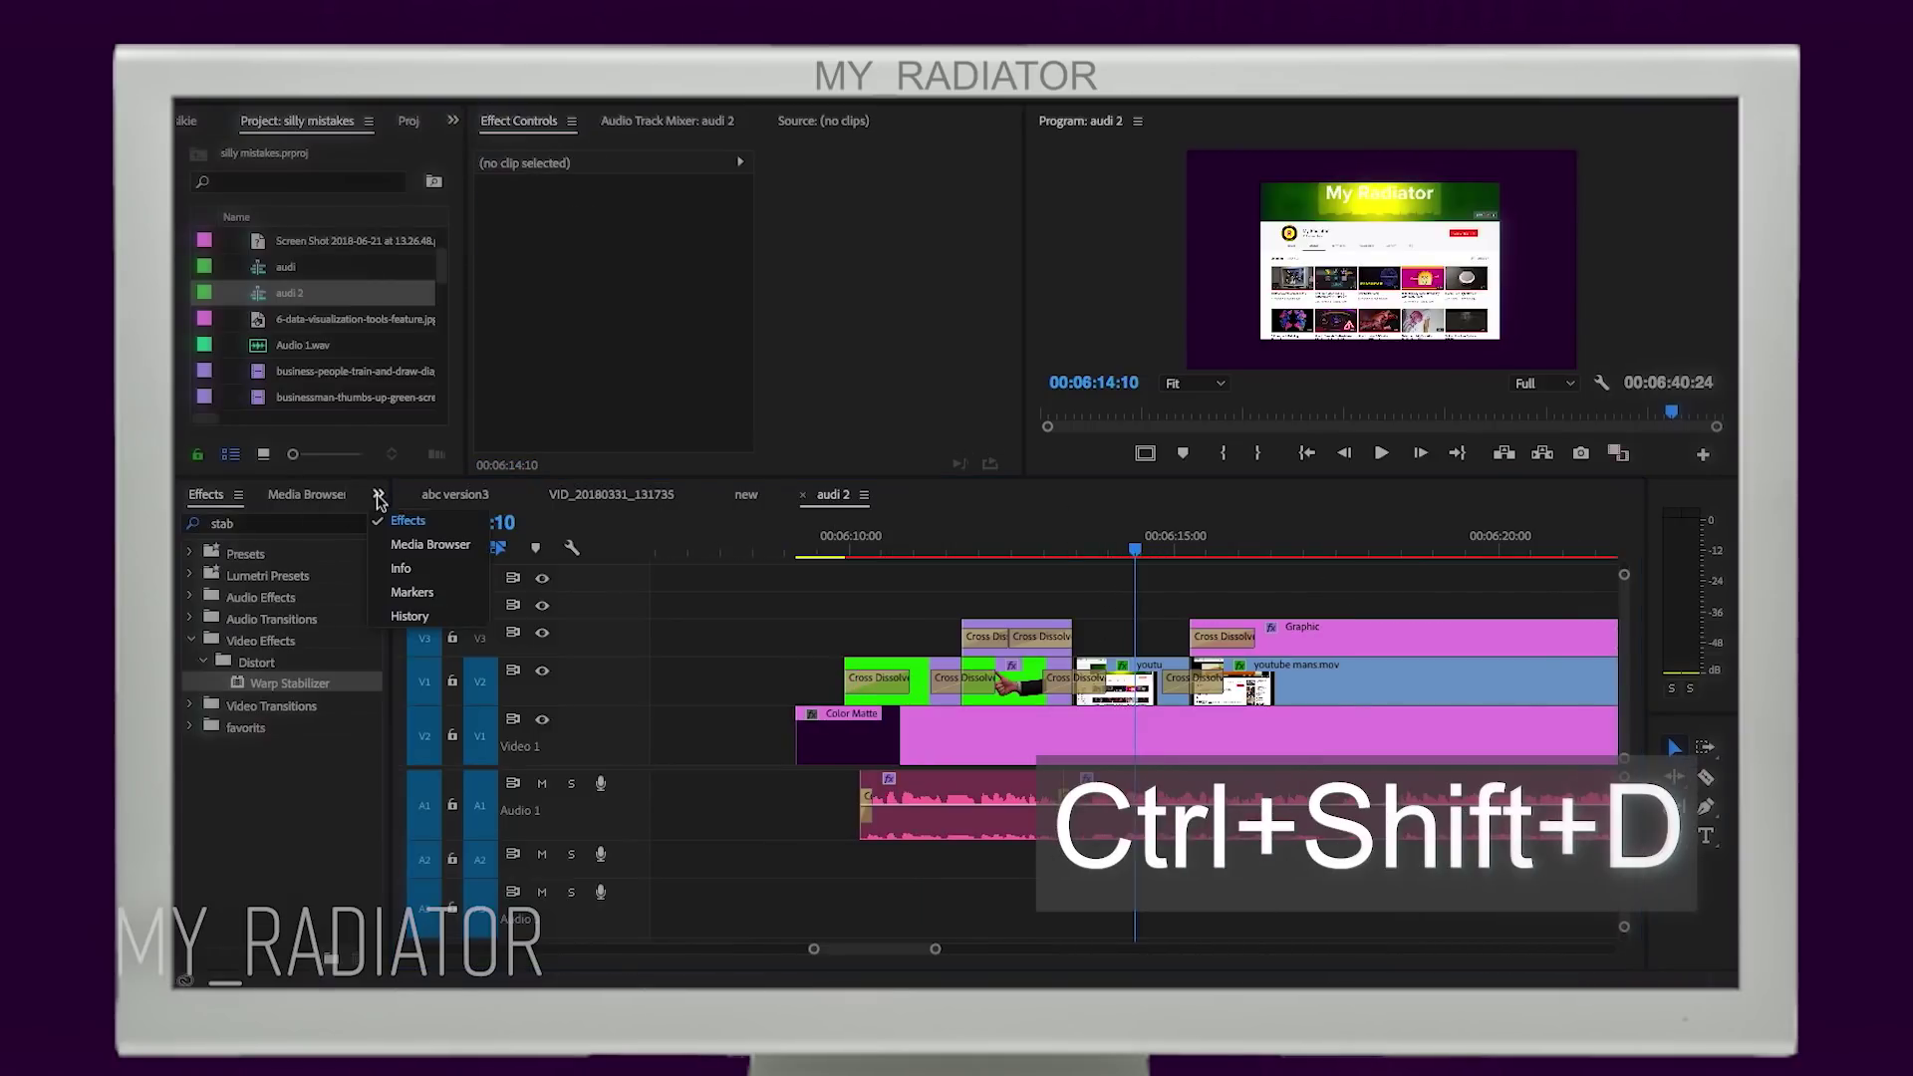
left_click(410, 617)
left_click_drag(397, 638, 433, 642)
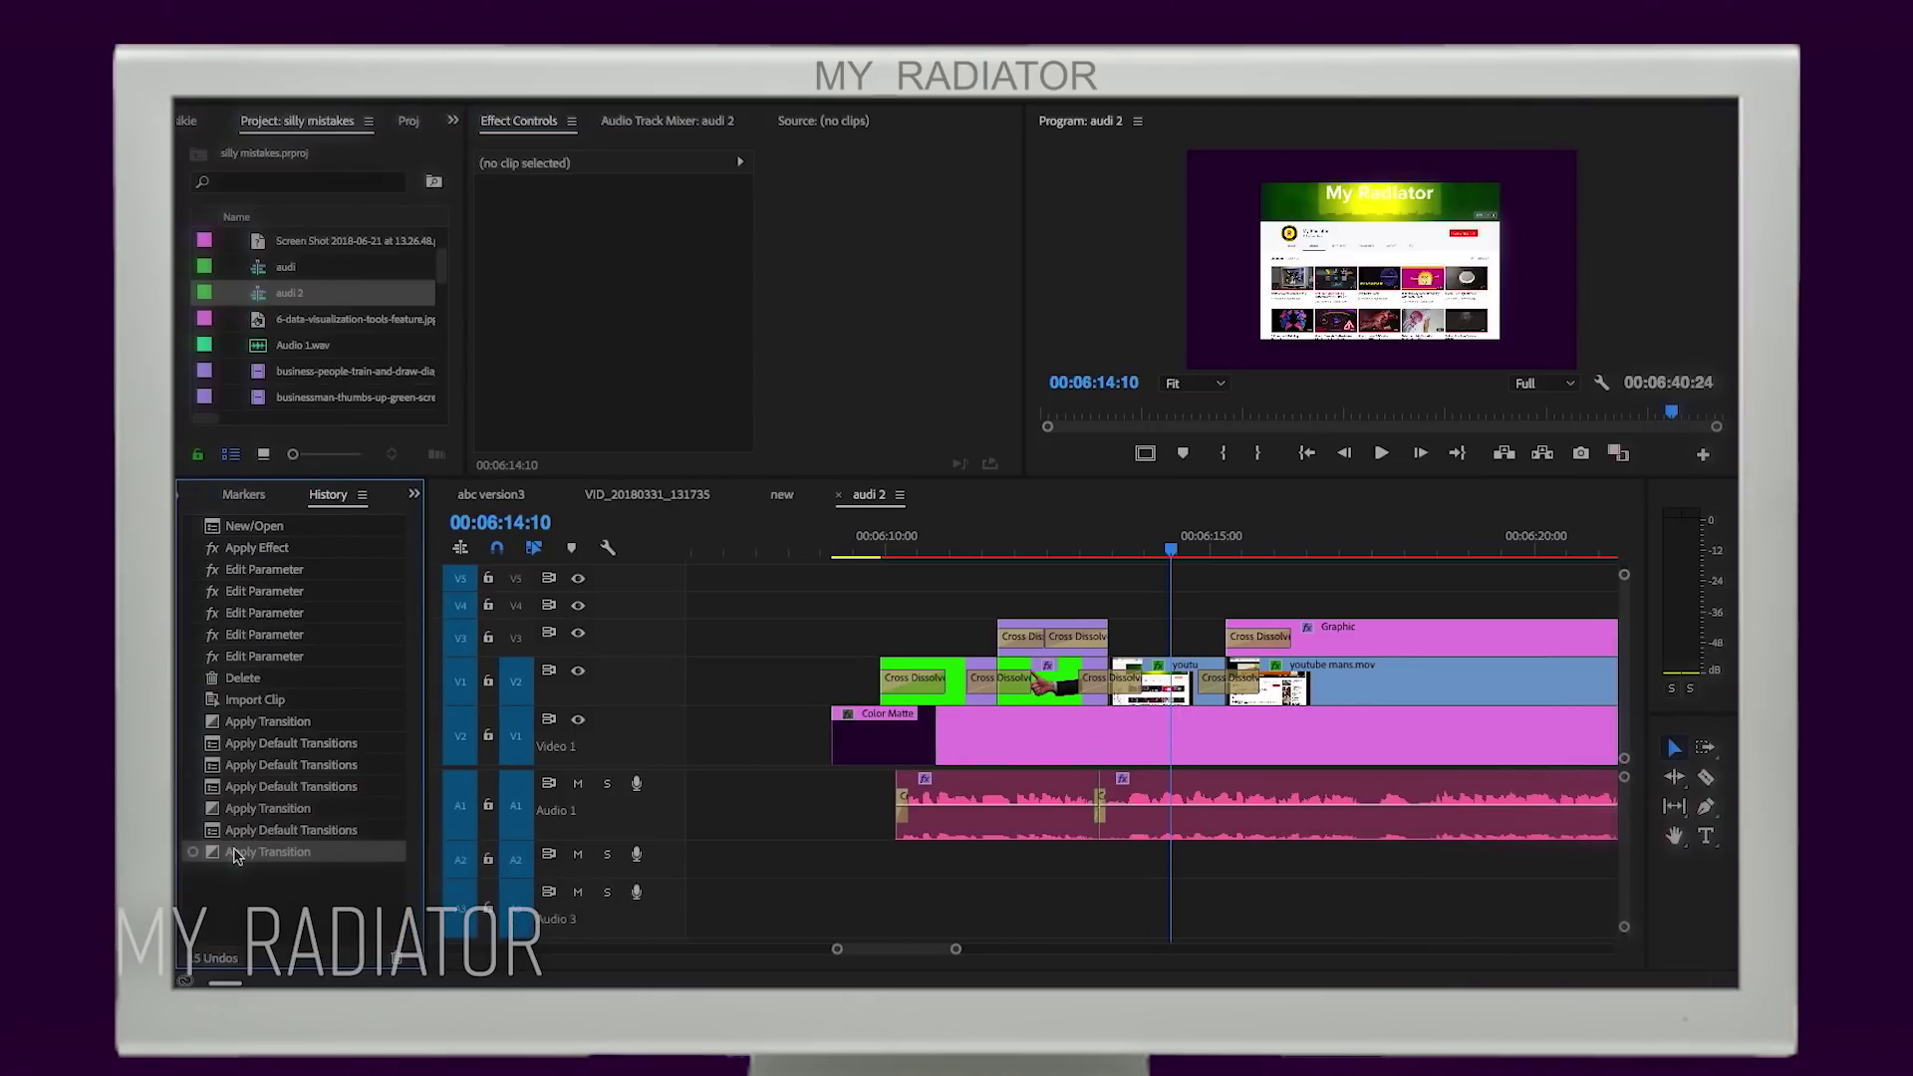
Step: Step back through History to the Apply Transition state, removing the later default transitions
left_click(261, 830)
left_click(267, 786)
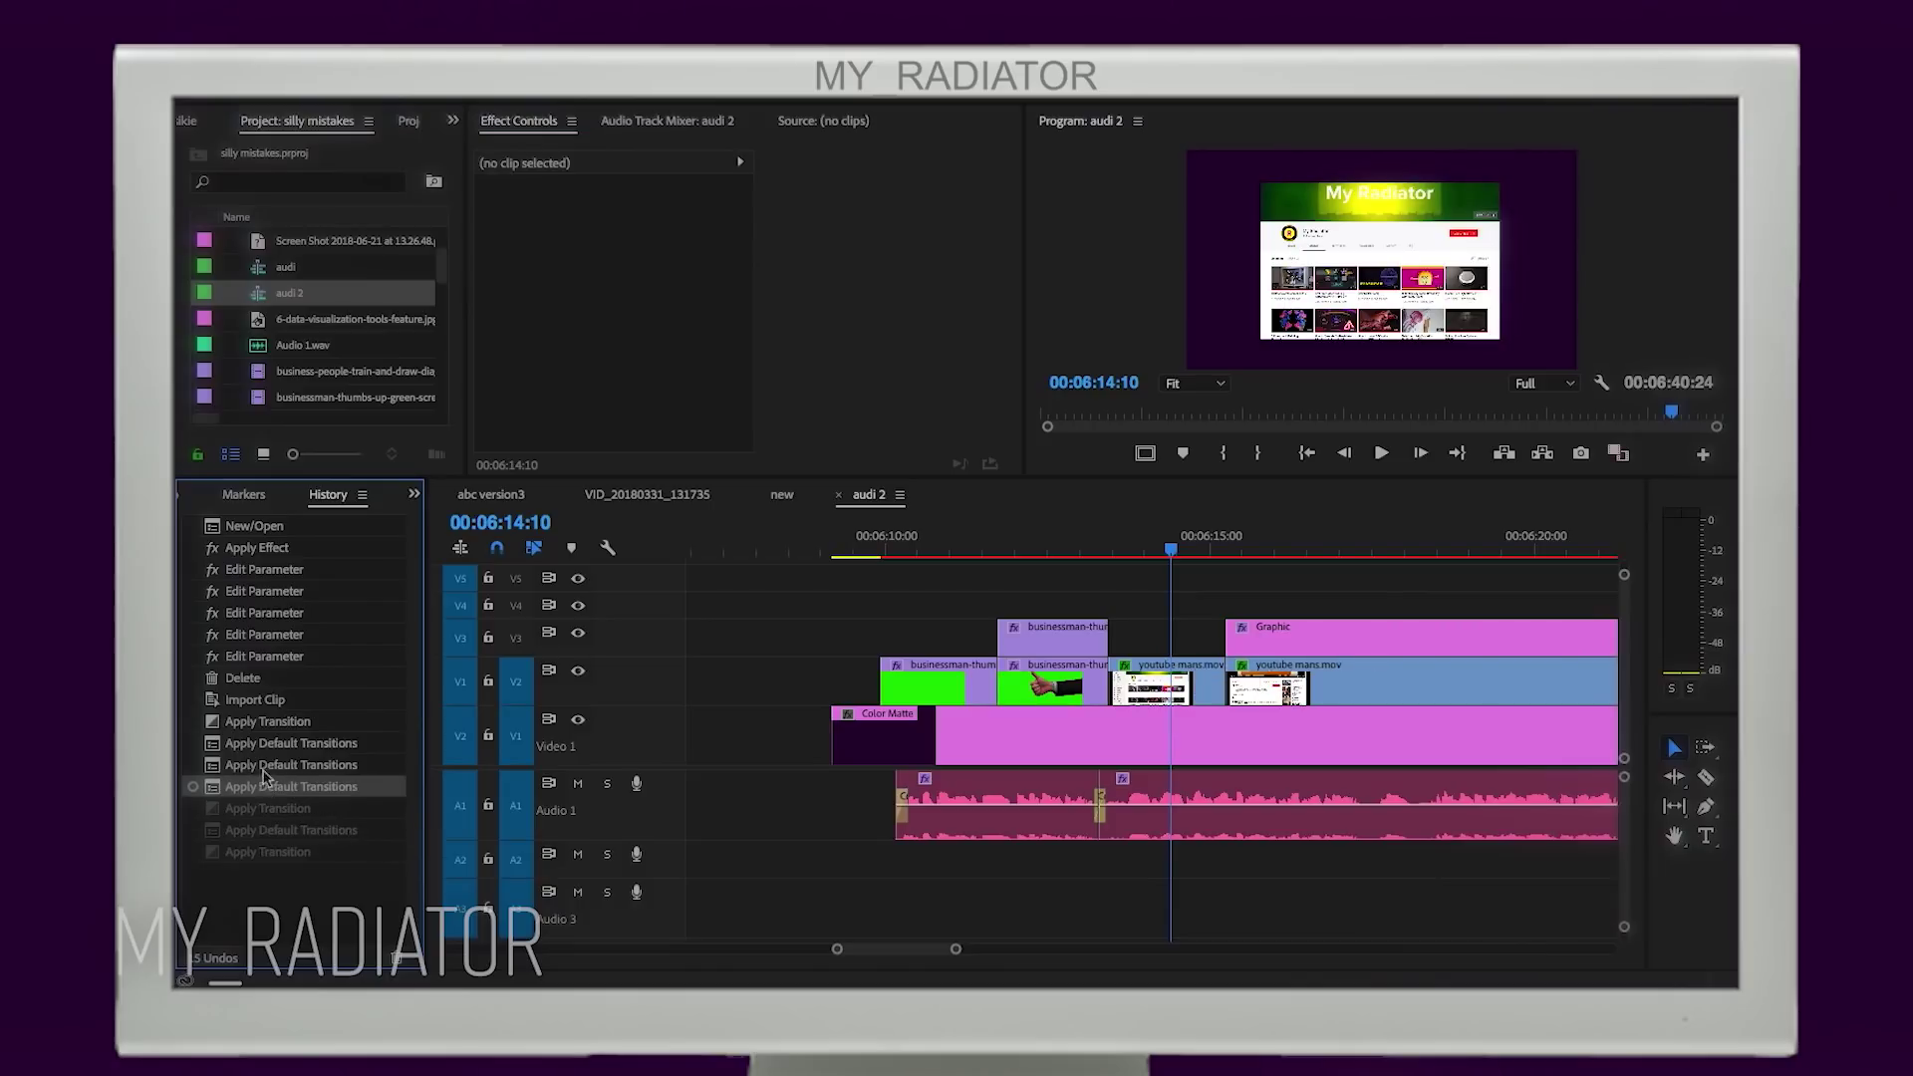
left_click(266, 767)
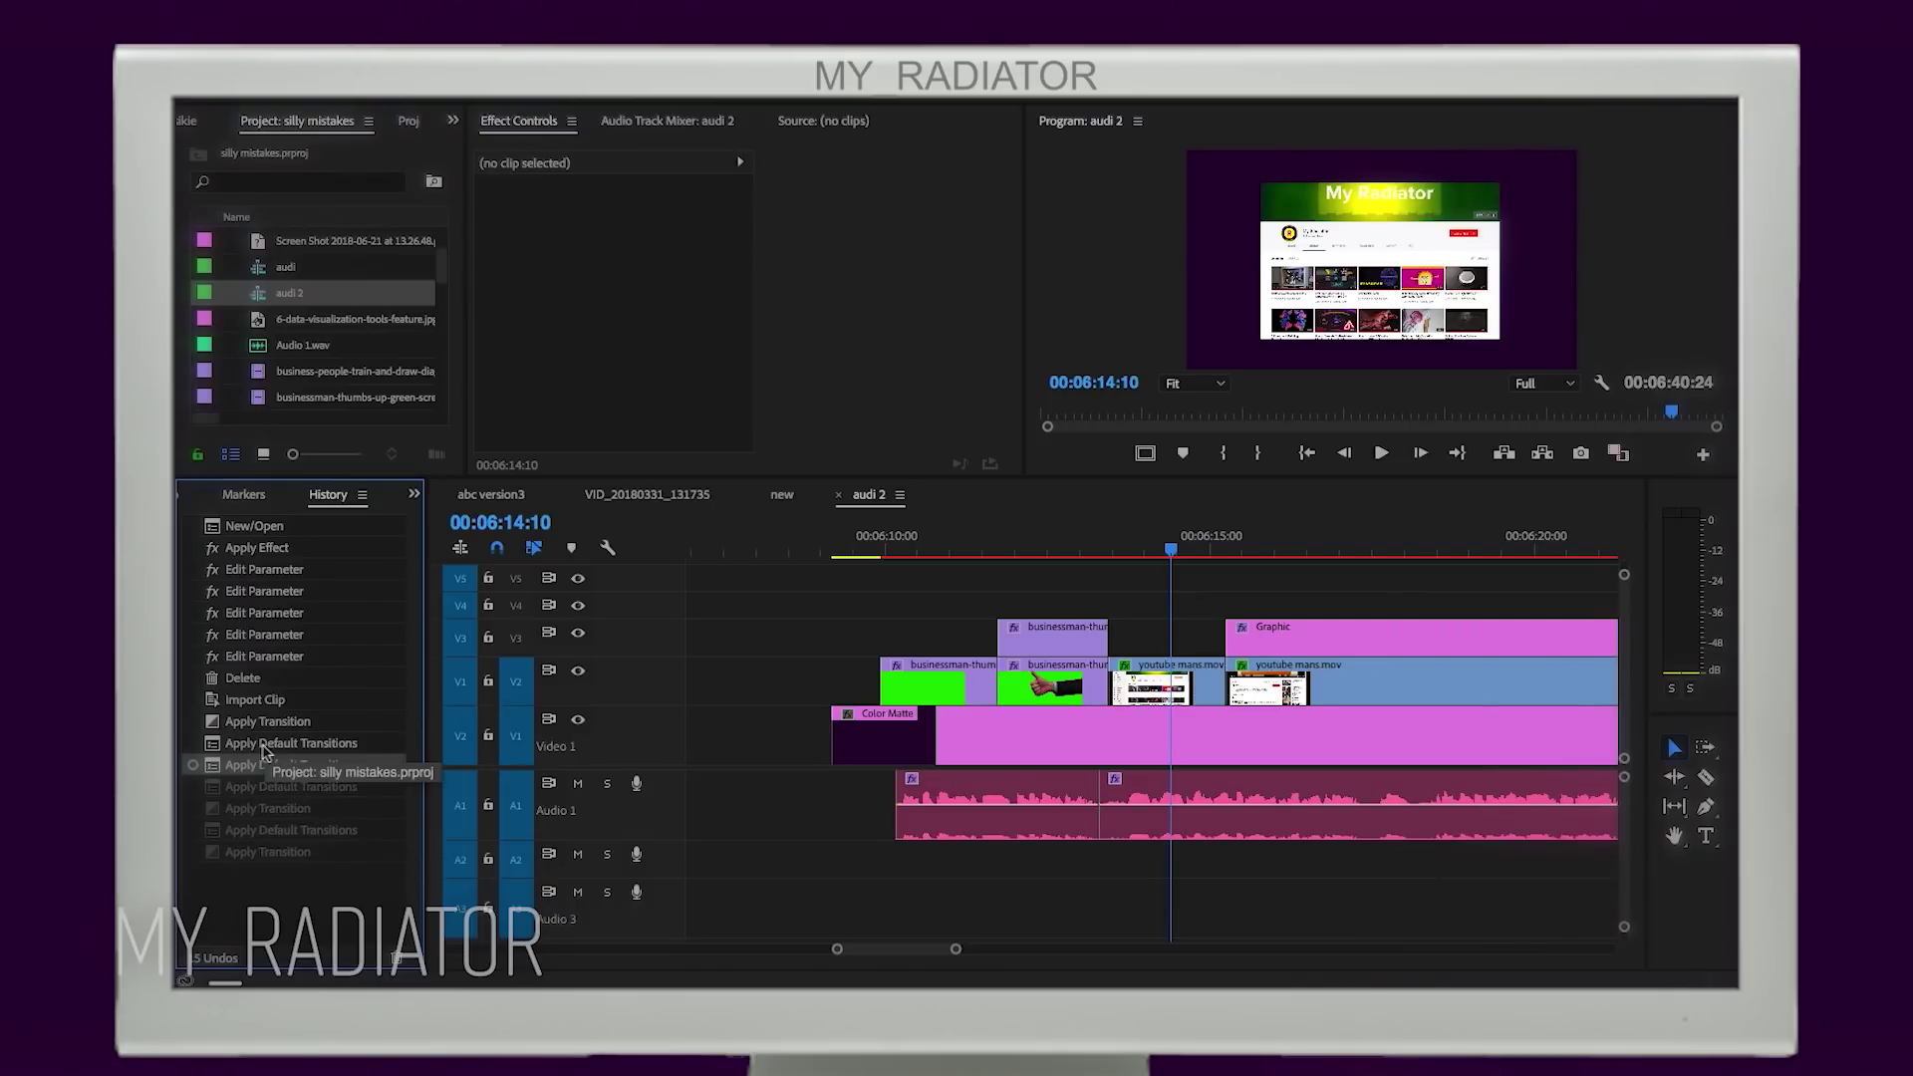
left_click(267, 743)
left_click(265, 727)
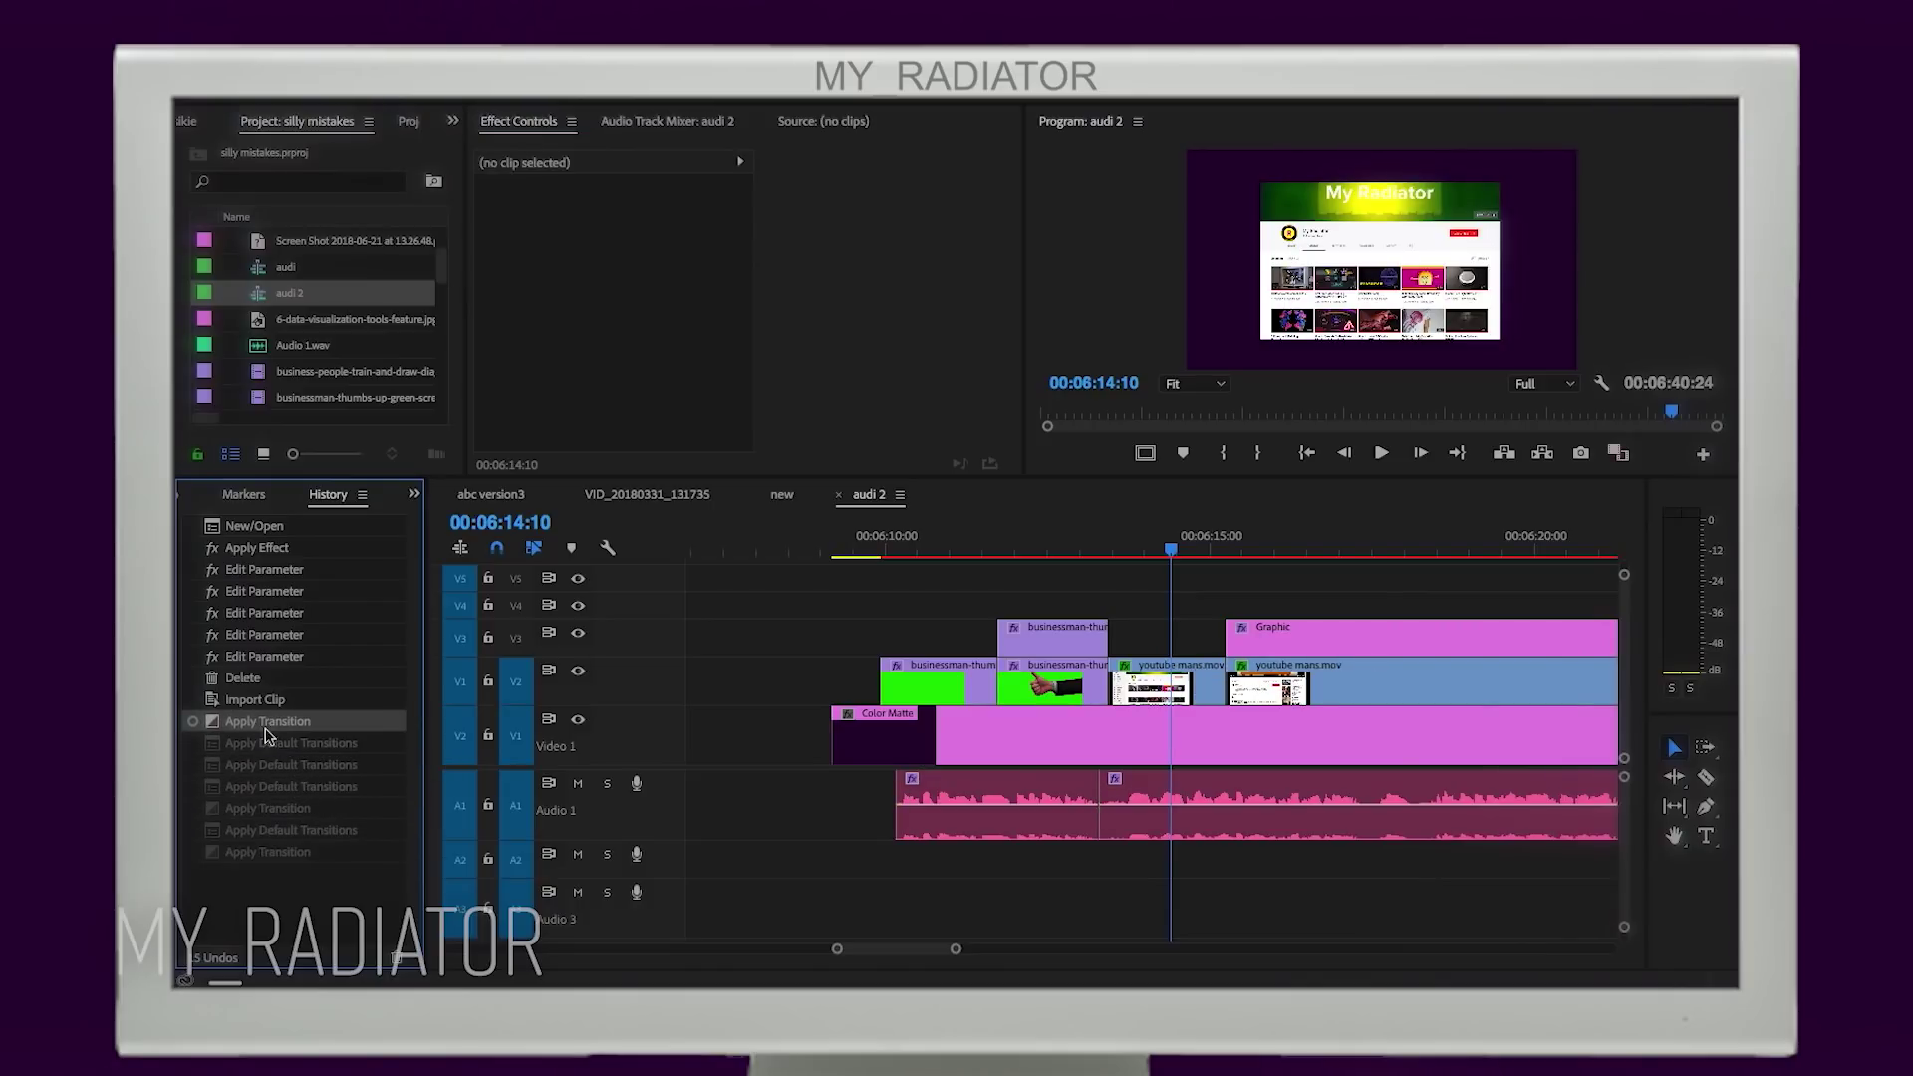
Step: Restore the later Apply Default Transitions and final Apply Transition states
left_click(251, 786)
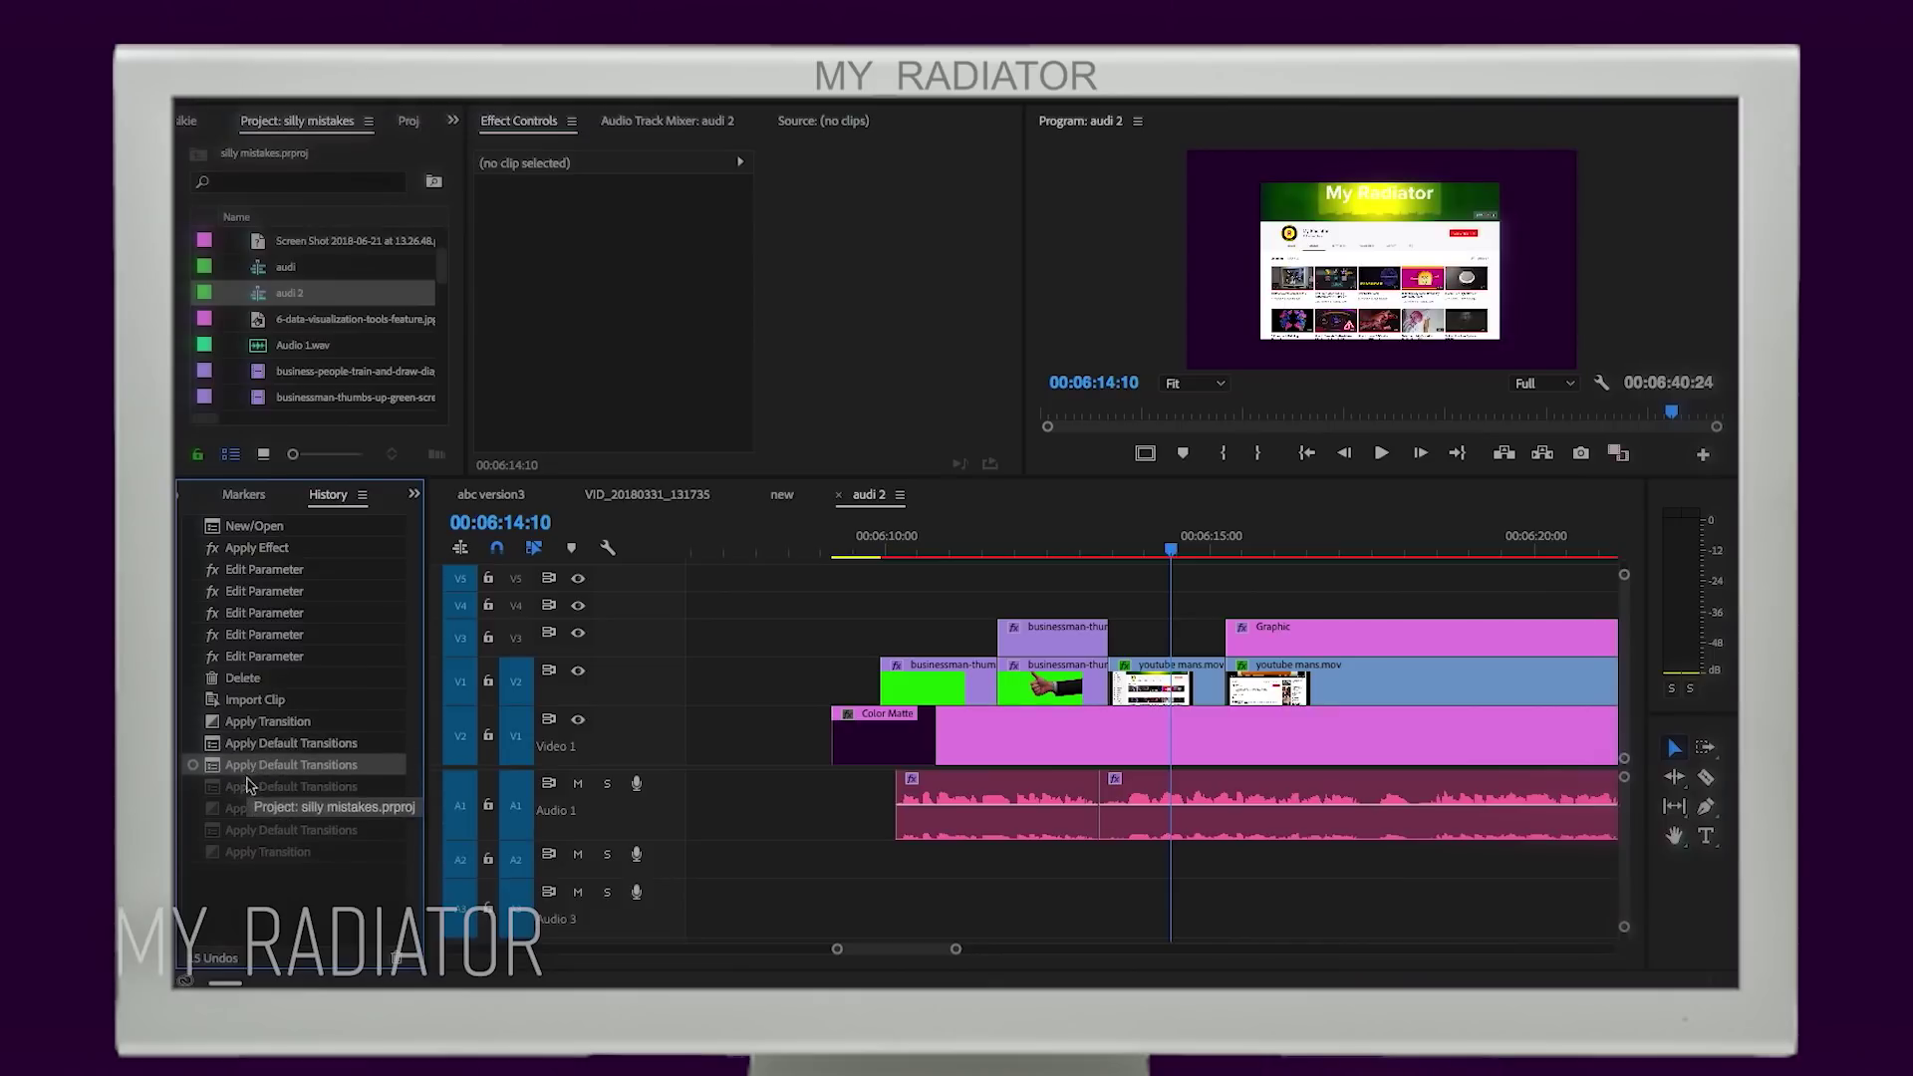
left_click(249, 810)
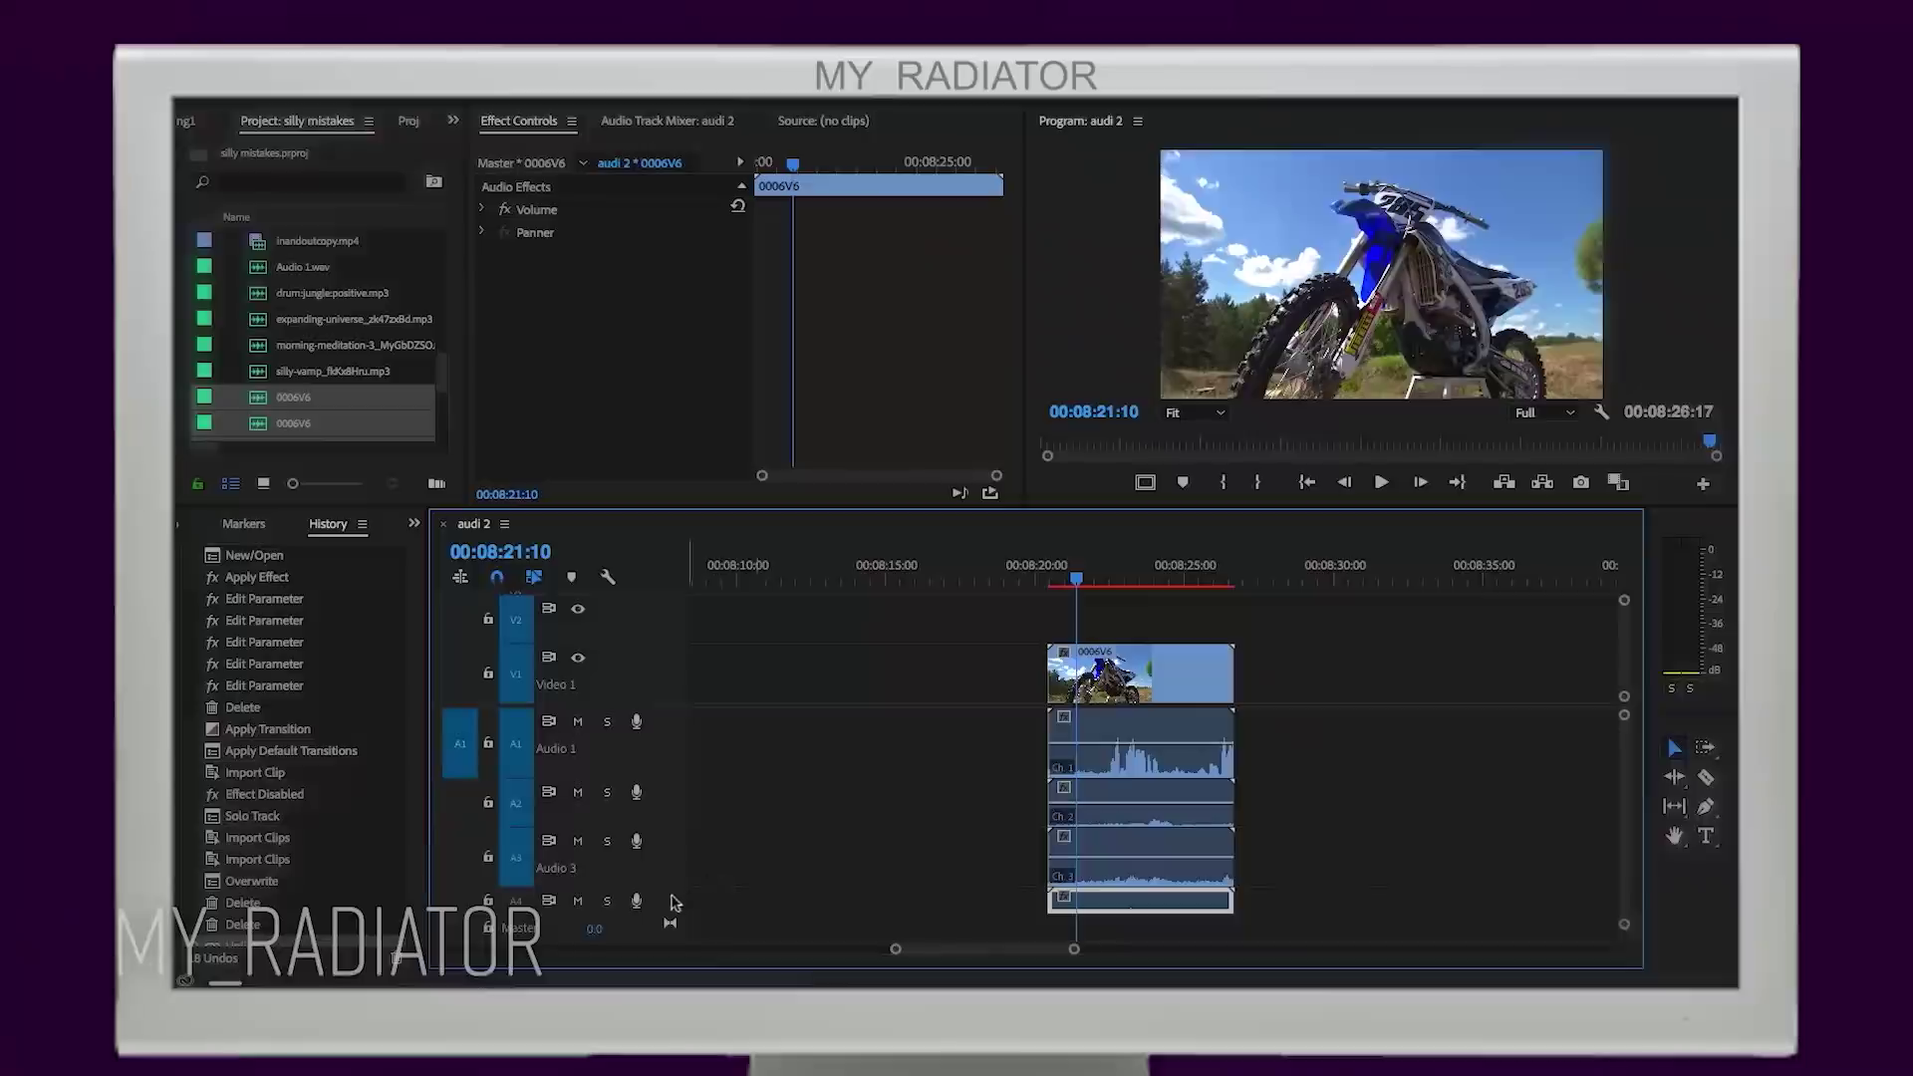
Step: Enlarge the timeline and delete the extra Ch 2–Ch 4 audio channels under 0006V6
scroll(673, 903, "up", 2)
left_click_drag(1063, 508, 1063, 426)
left_click(1073, 496)
left_click_drag(1073, 496, 1174, 496)
left_click(1149, 713)
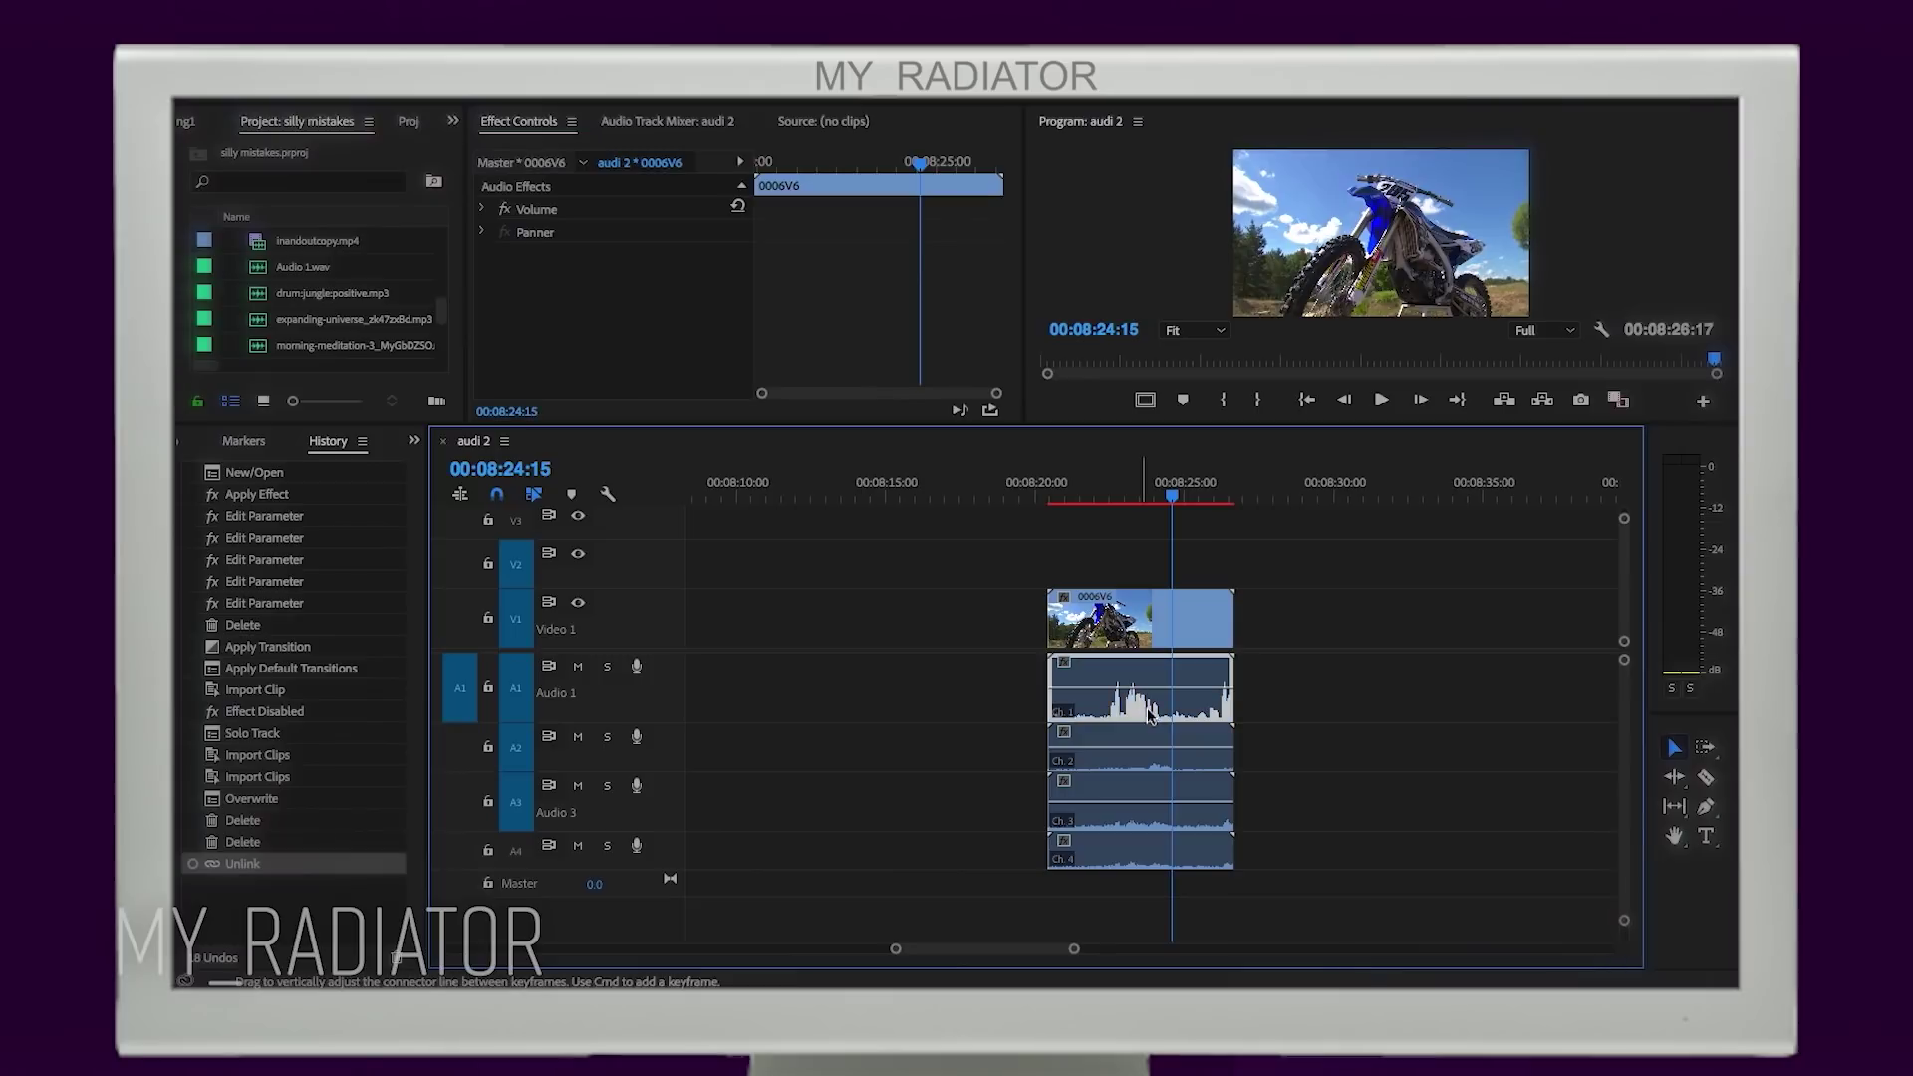
left_click(1150, 759)
left_click(1149, 822)
left_click(1137, 857)
left_click(1274, 870)
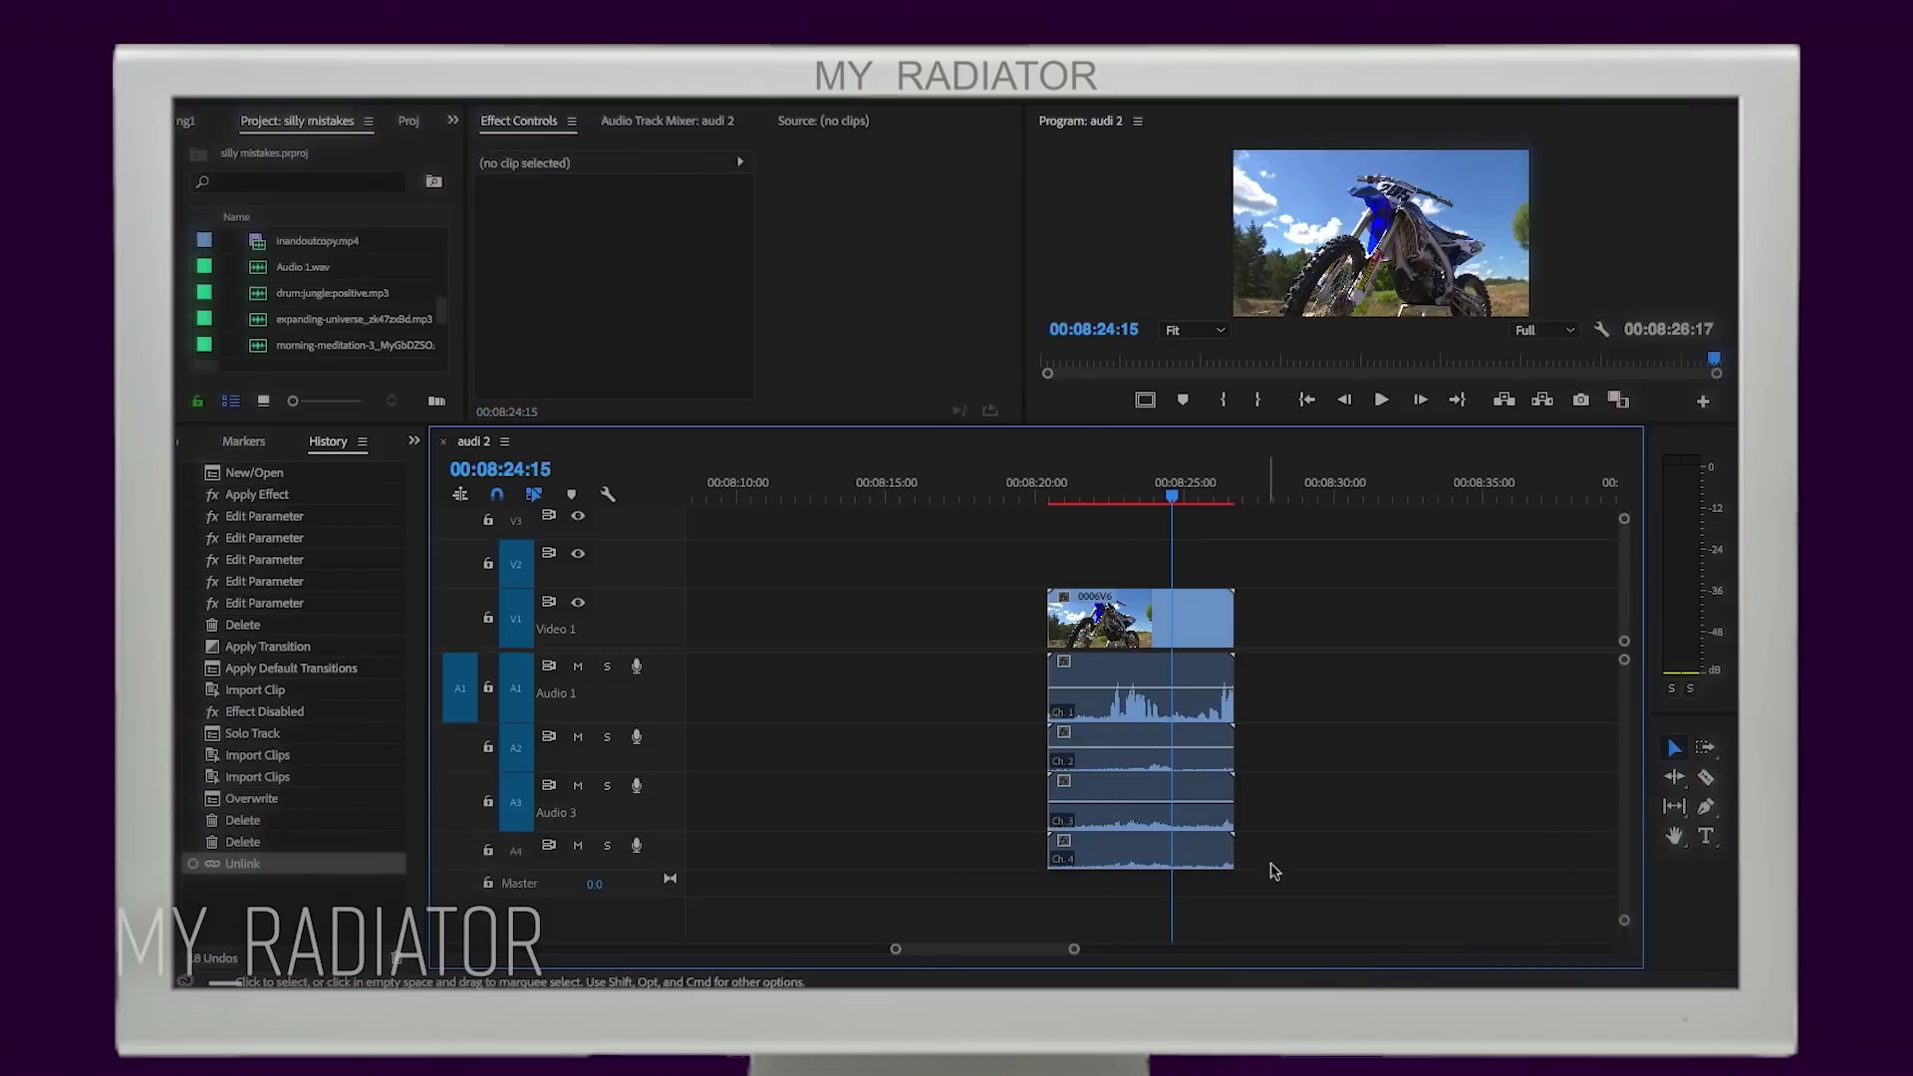
left_click_drag(1248, 823, 1173, 739)
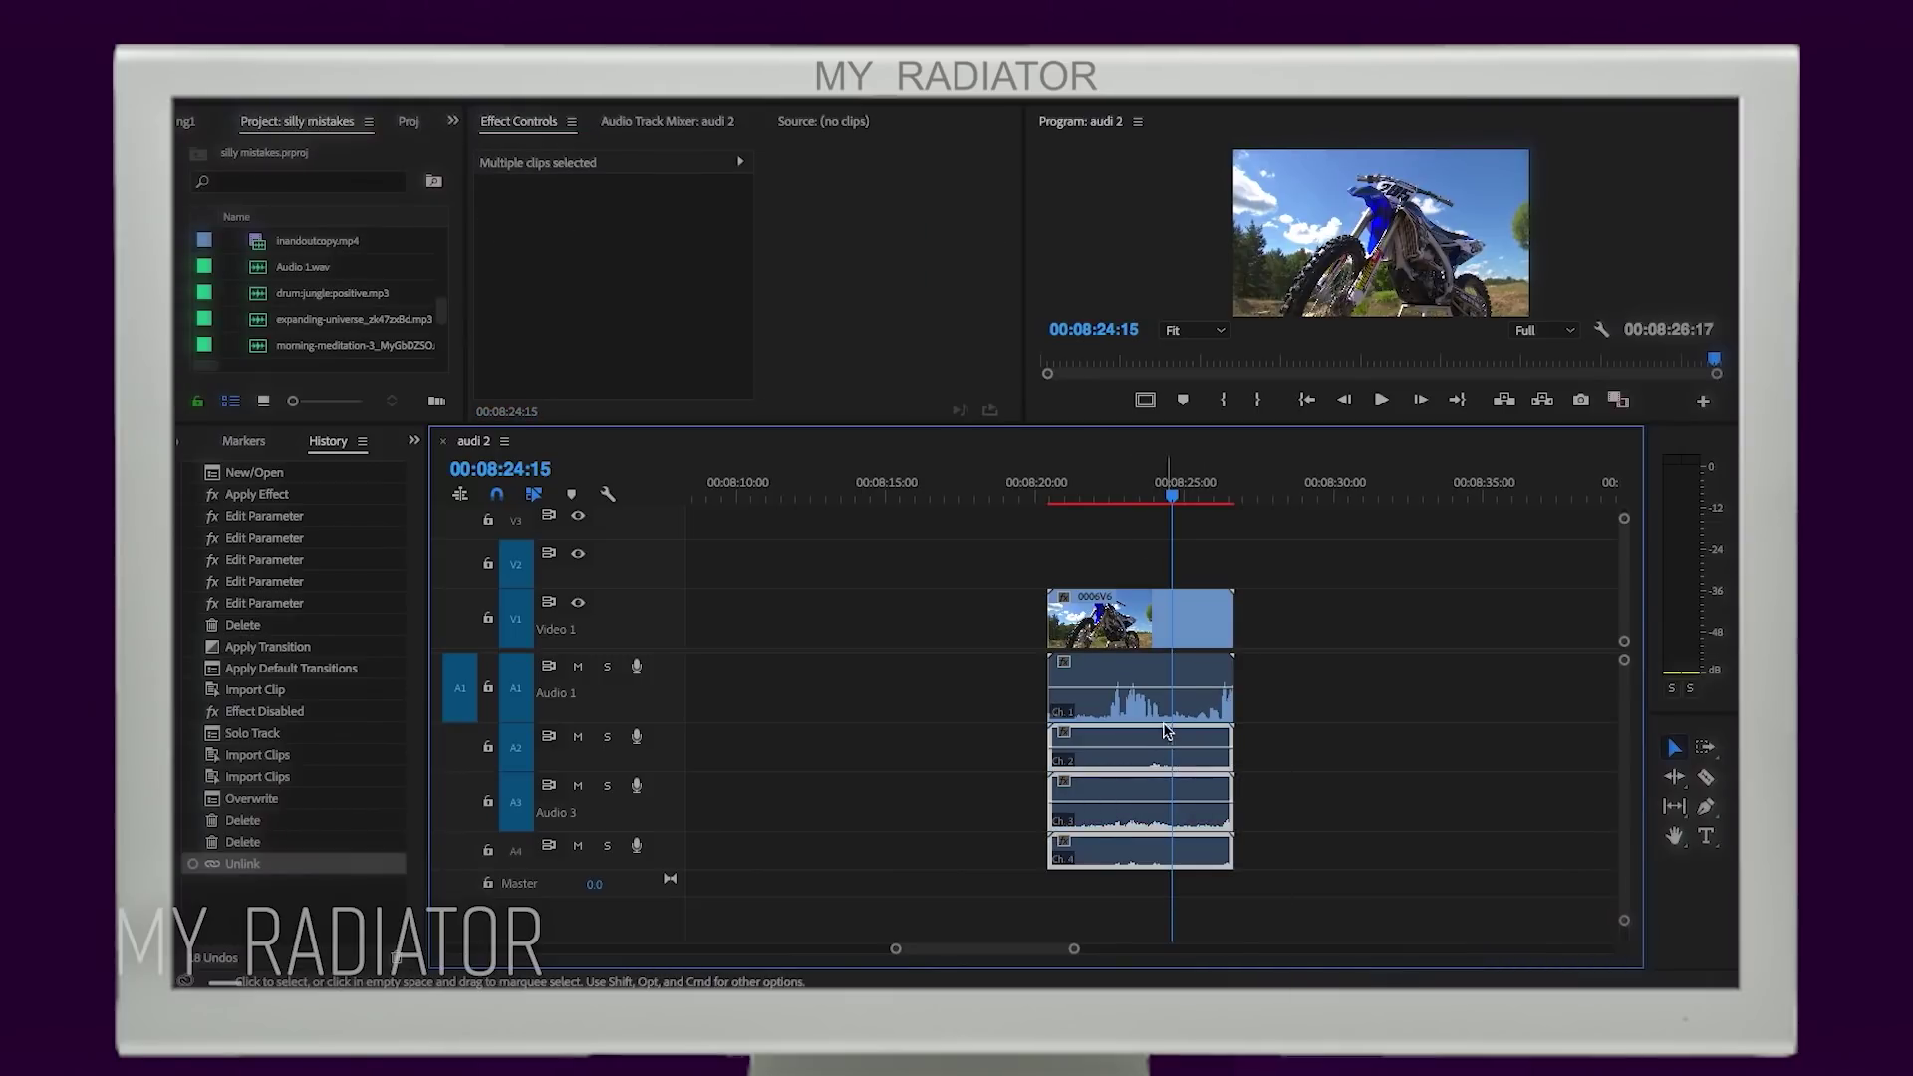
key("Delete")
Step: Trim the remaining A1 audio to about two seconds and toggle Audio 1 track targeting
left_click_drag(1057, 672, 1105, 673)
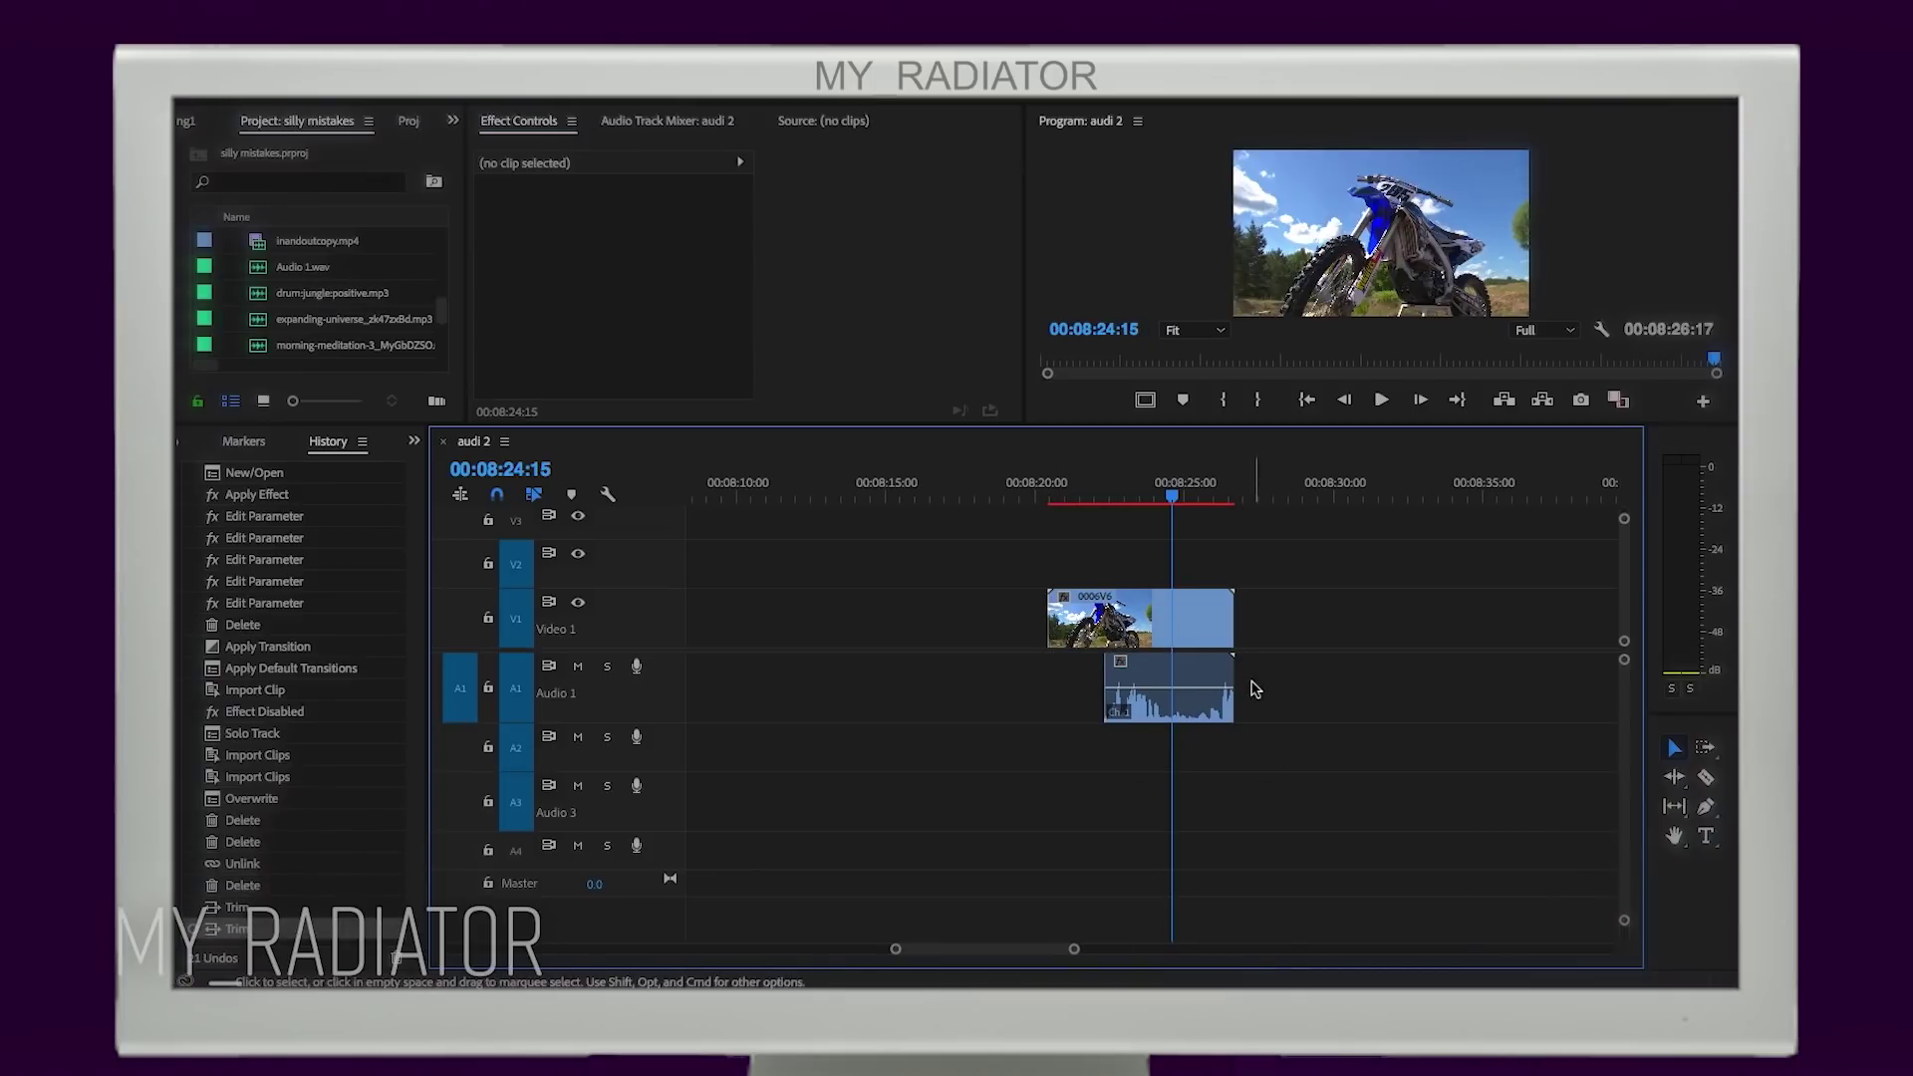
left_click_drag(1237, 676, 1172, 675)
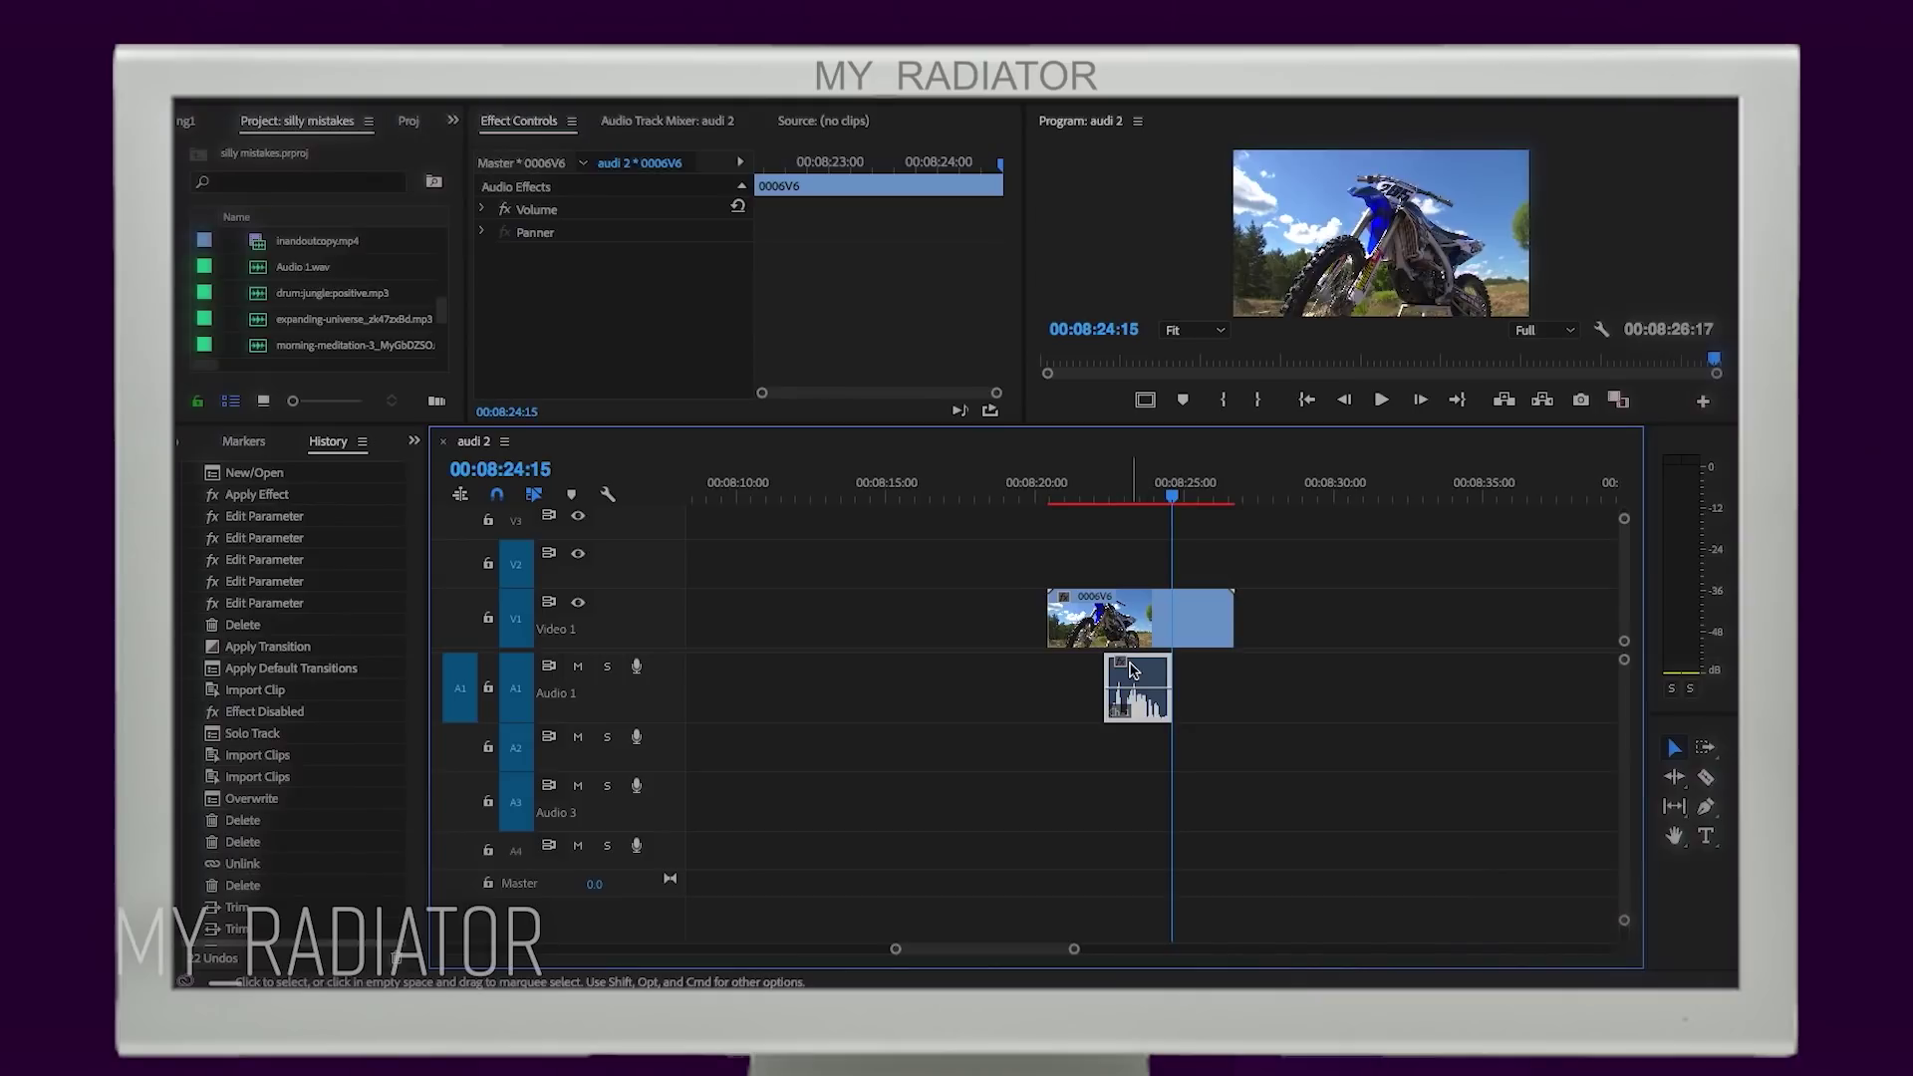
left_click(1089, 564)
left_click_drag(1100, 487, 1084, 493)
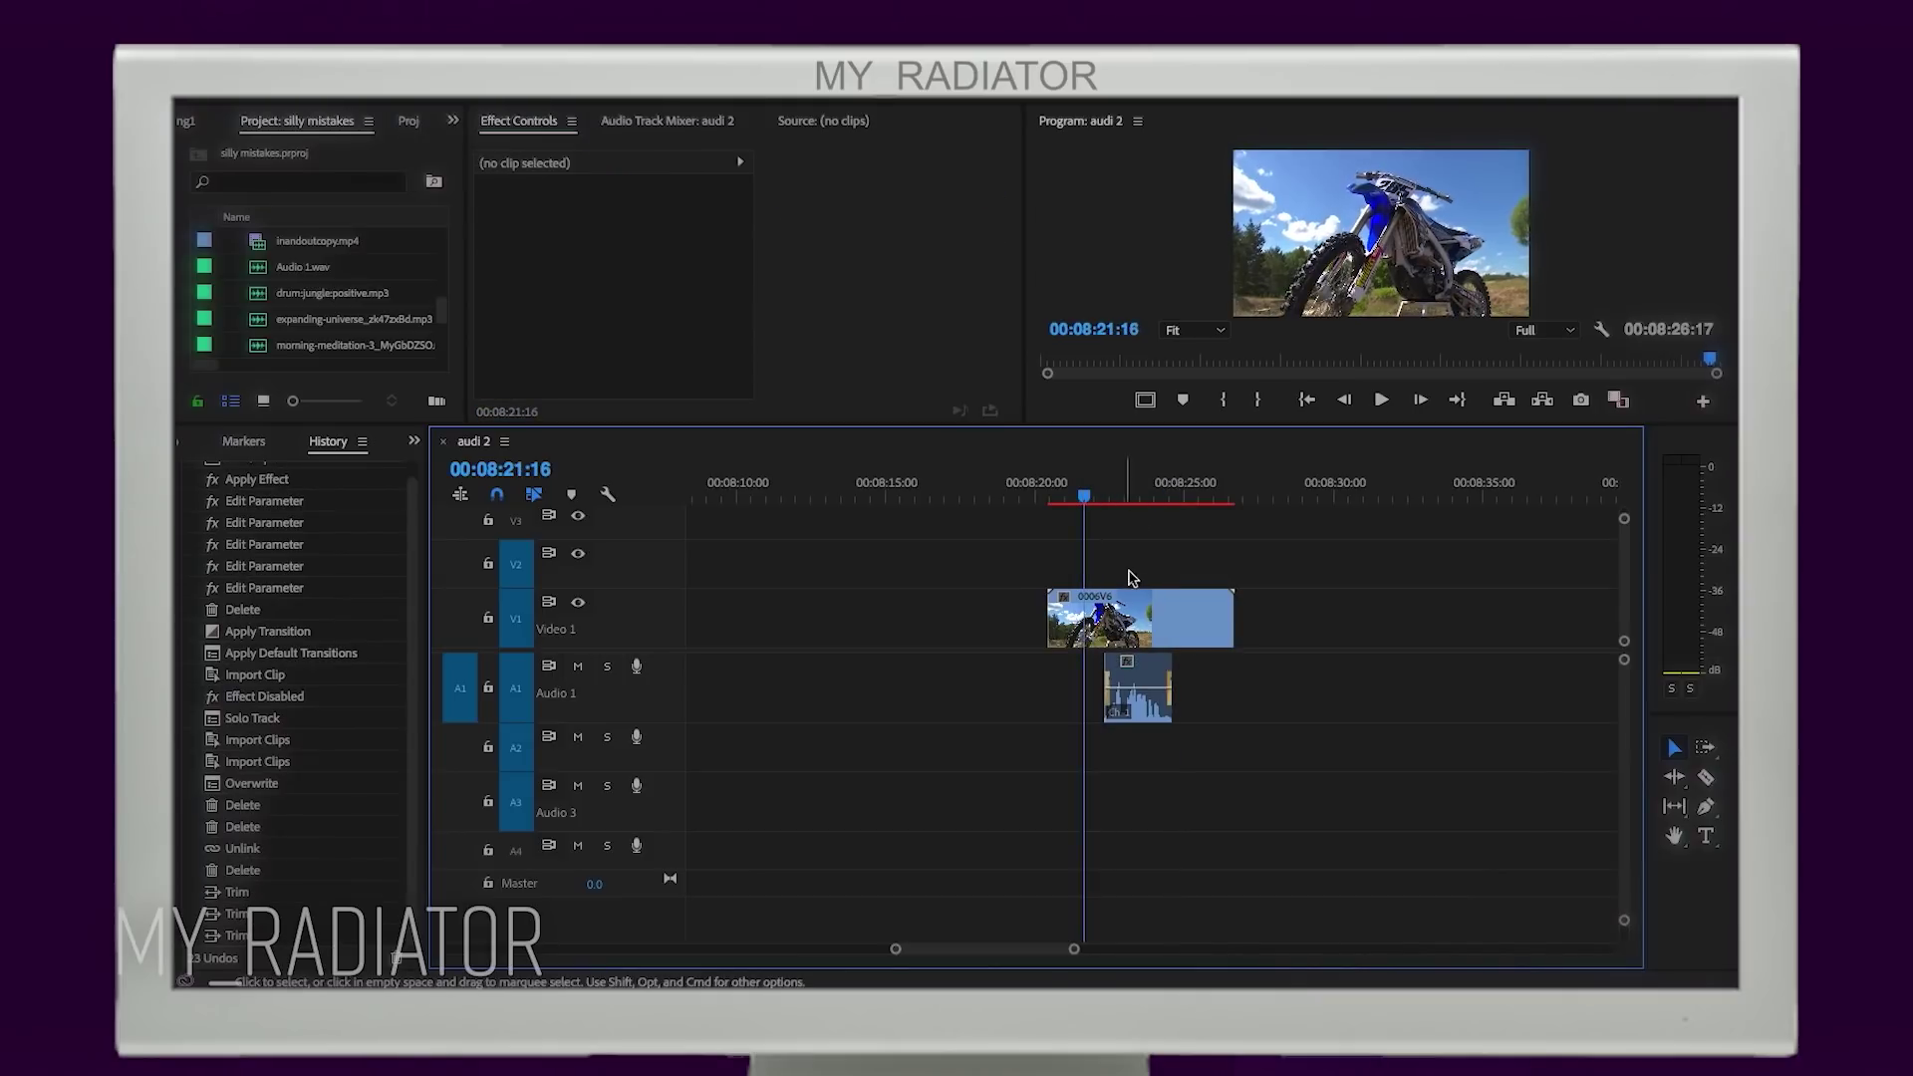
left_click(1211, 613)
left_click(1174, 563)
key("Up")
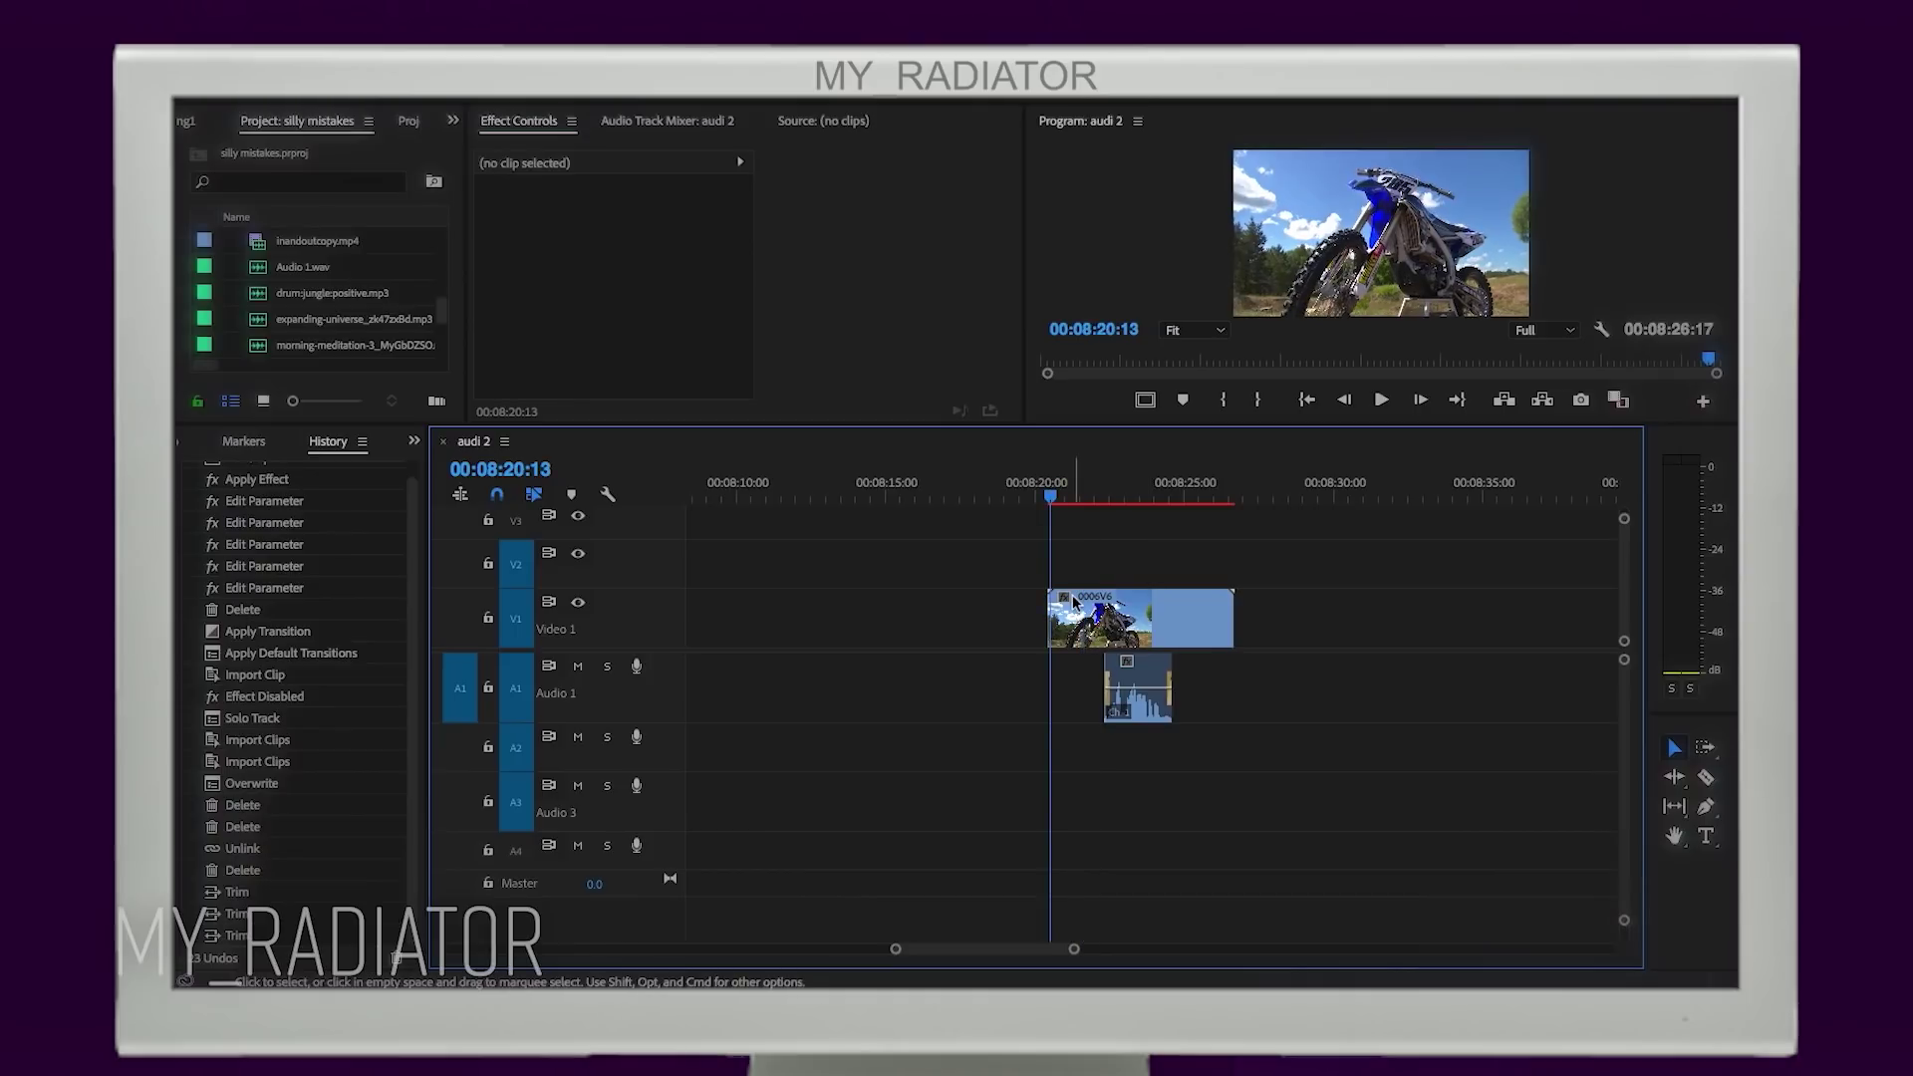
key("Right")
key("Right")
key("Right")
left_click(517, 686)
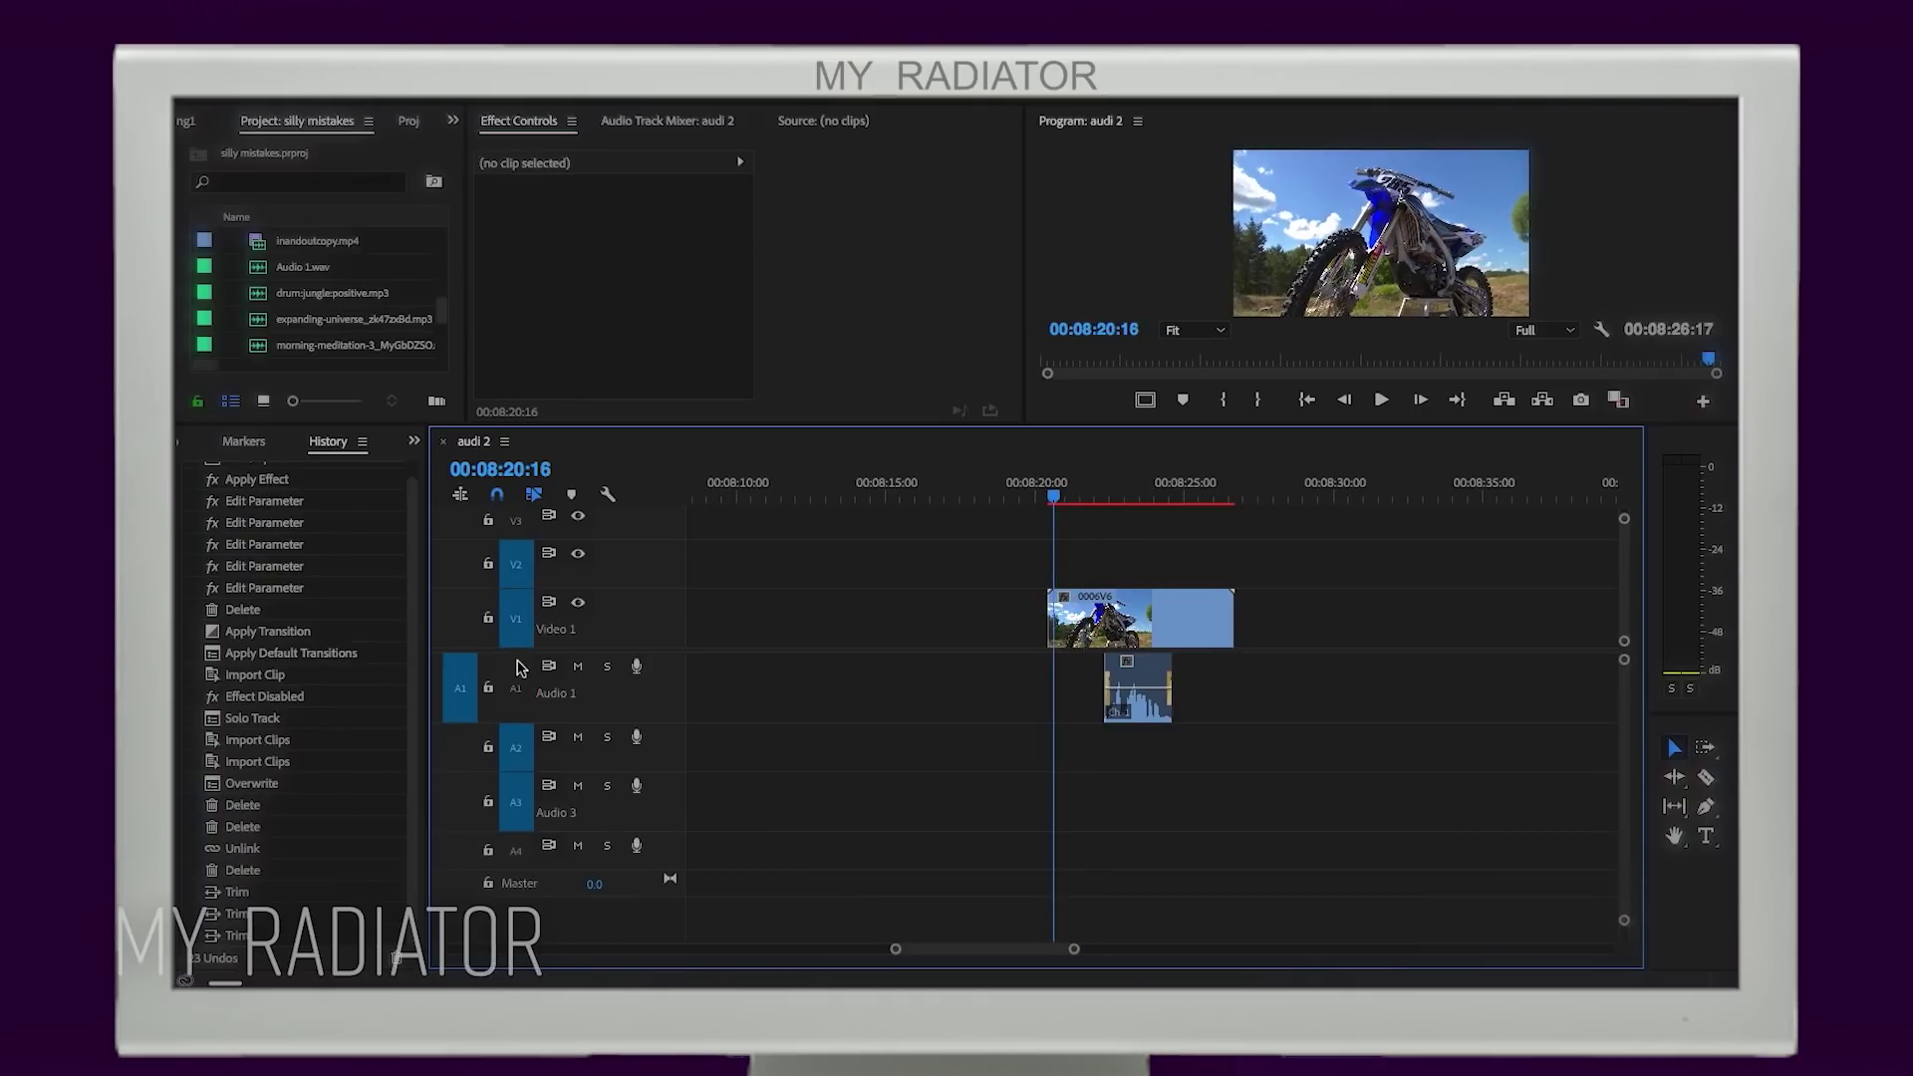
left_click(518, 676)
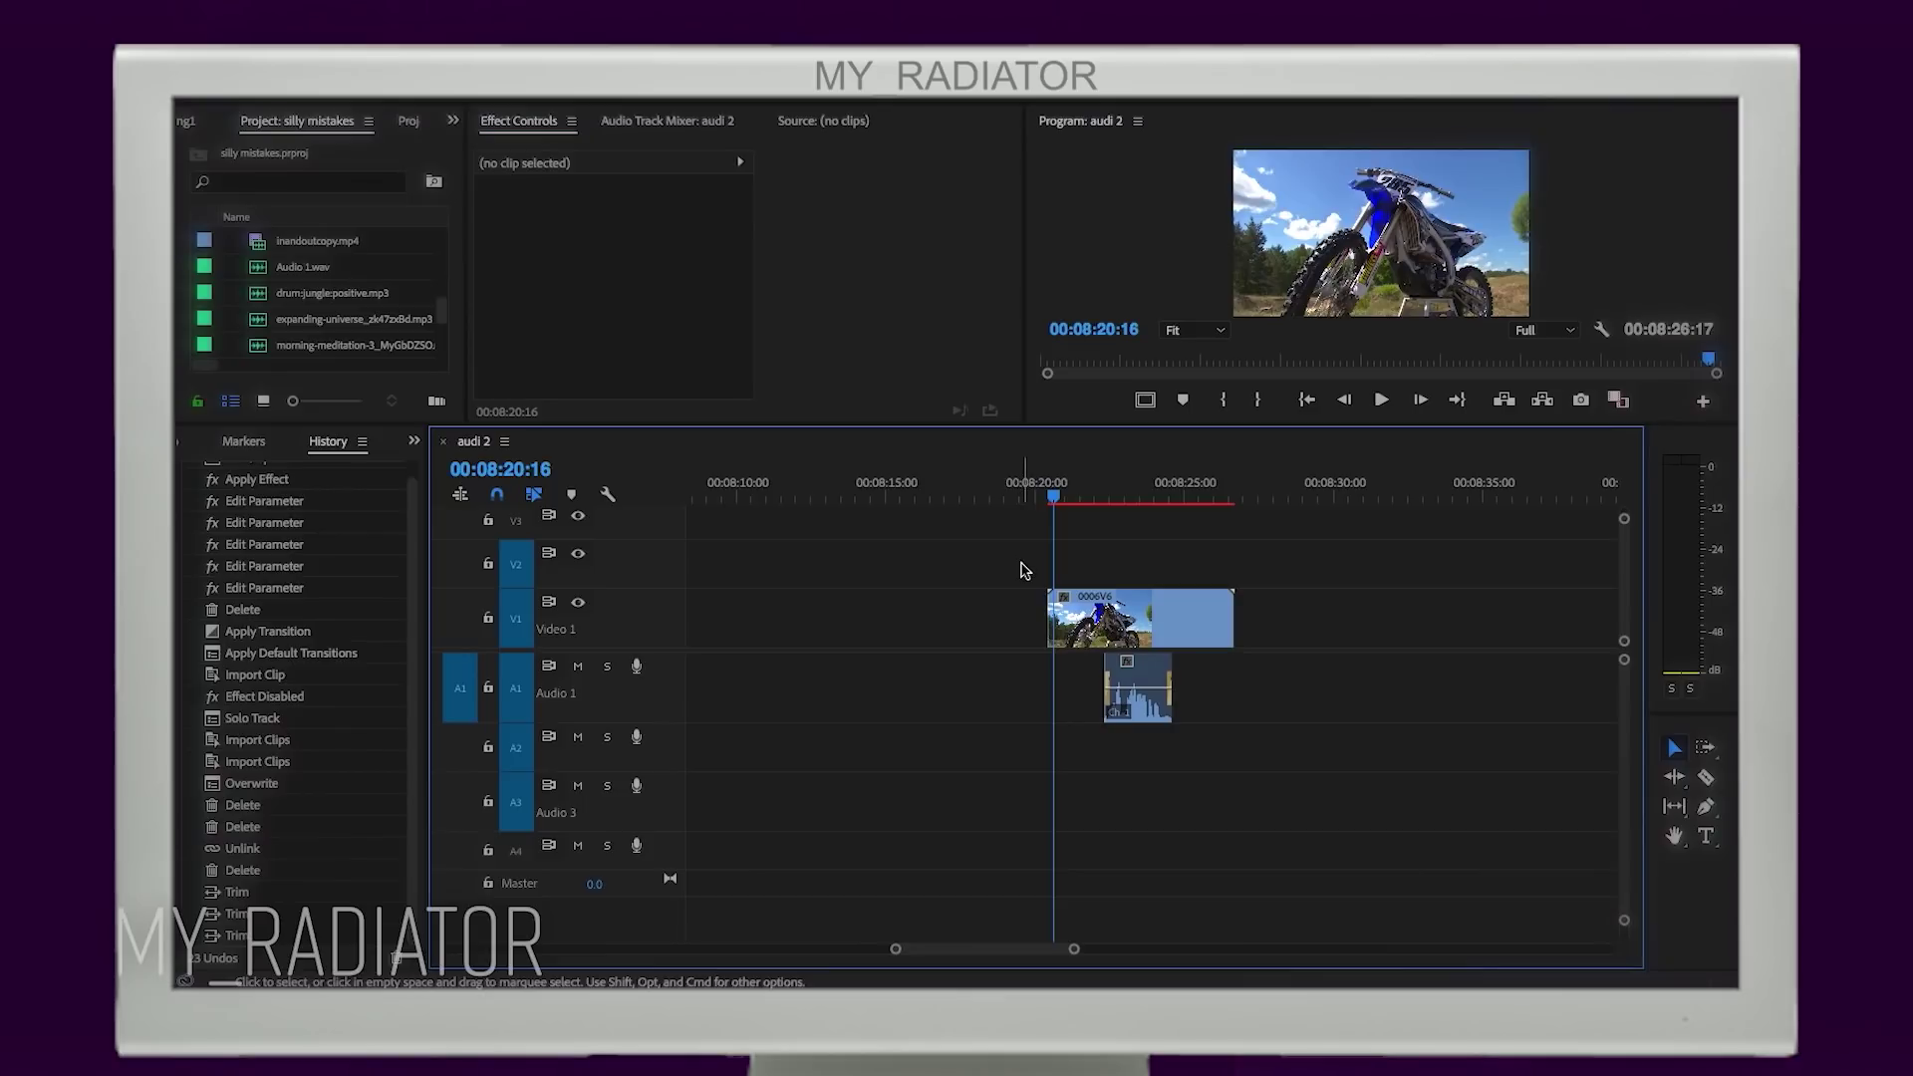
Step: Match-frame 0006V6 and overwrite the full clip with four audio channels onto V2
key("f")
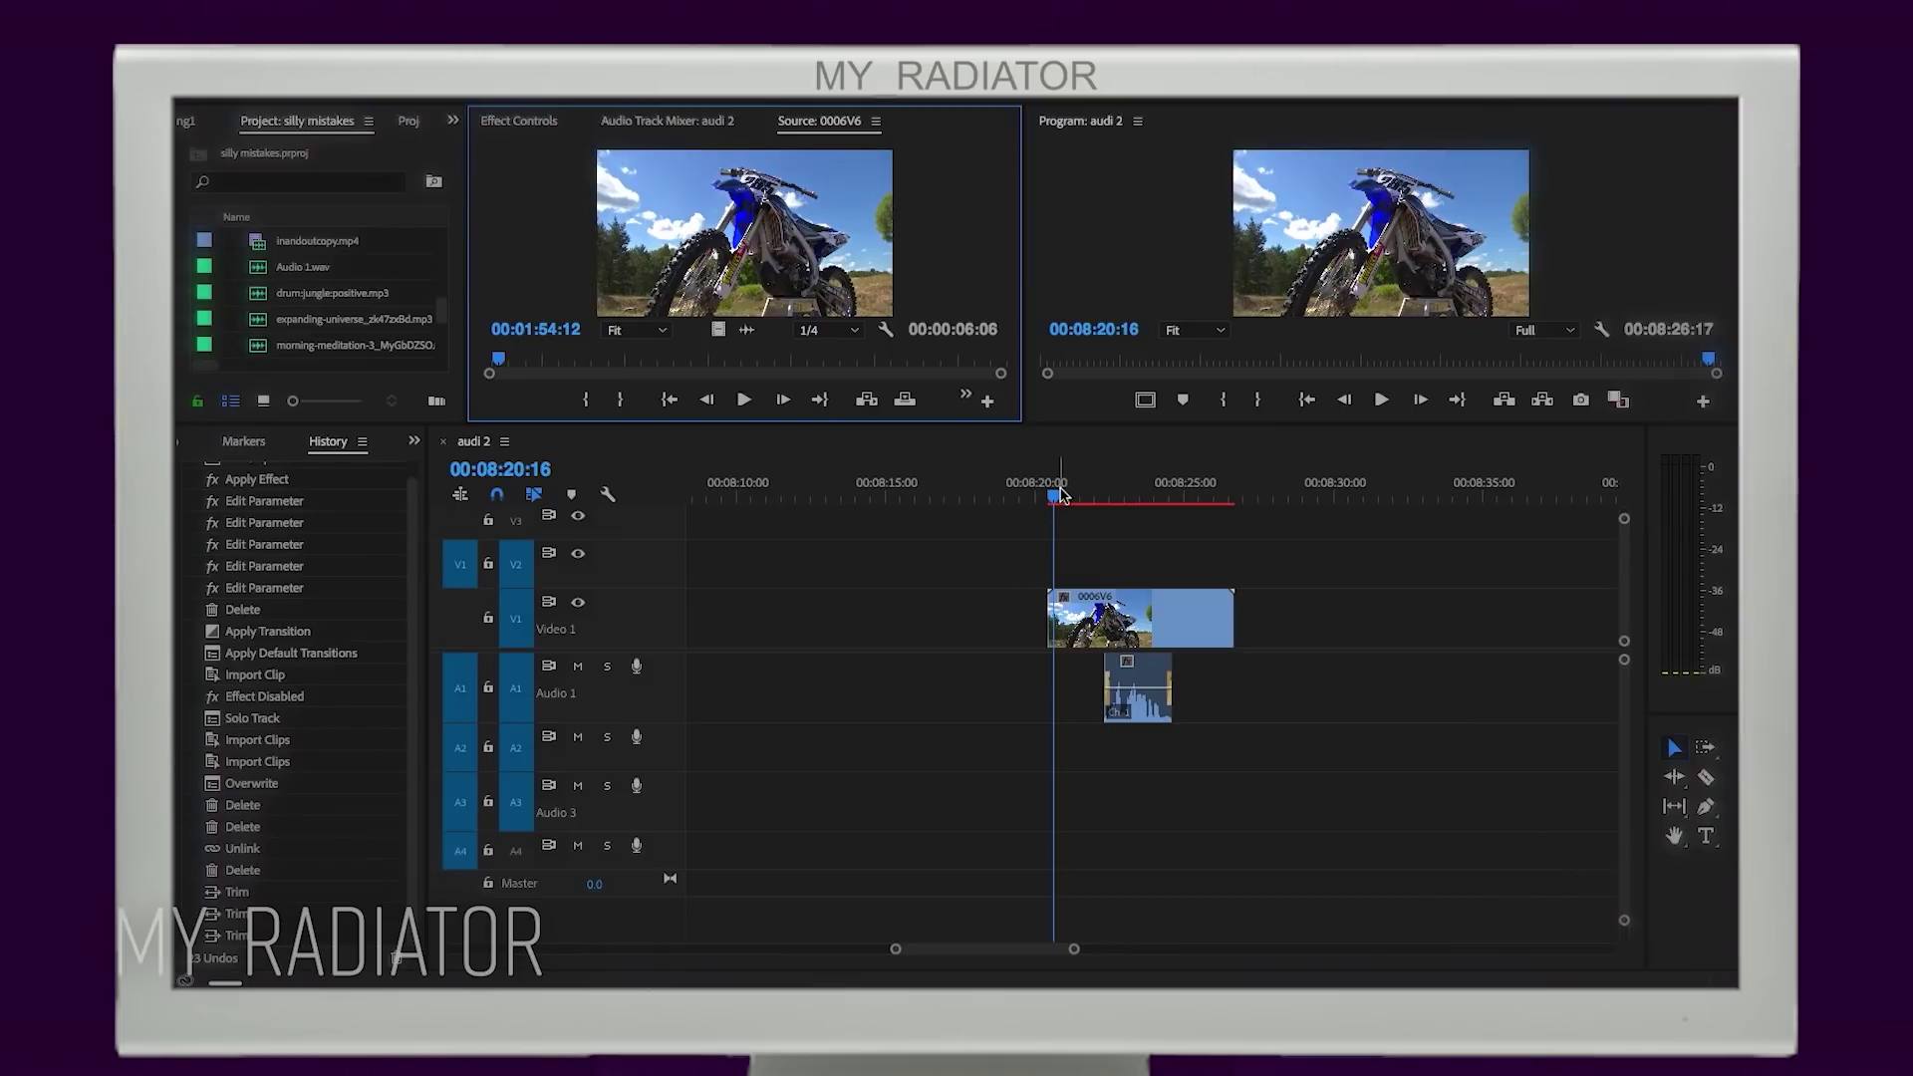
key("period")
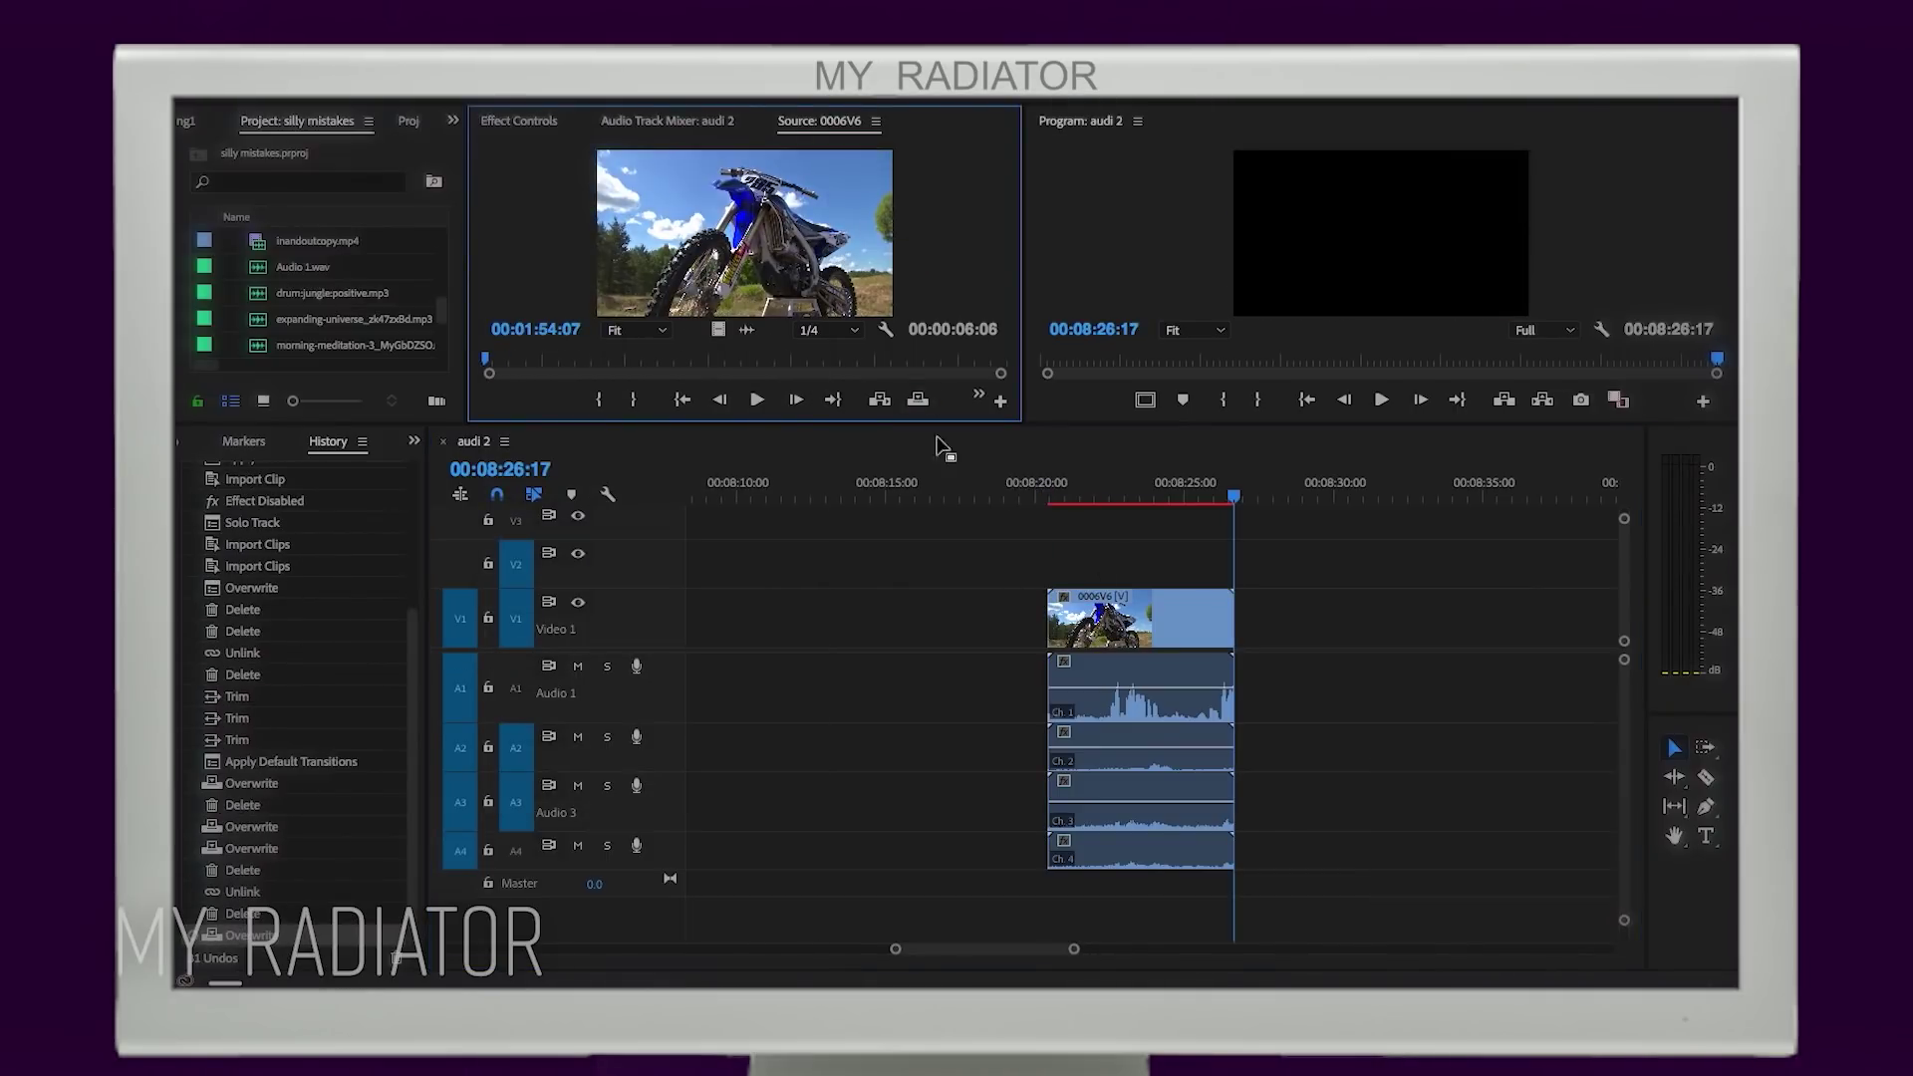
left_click(939, 446)
key("super+z")
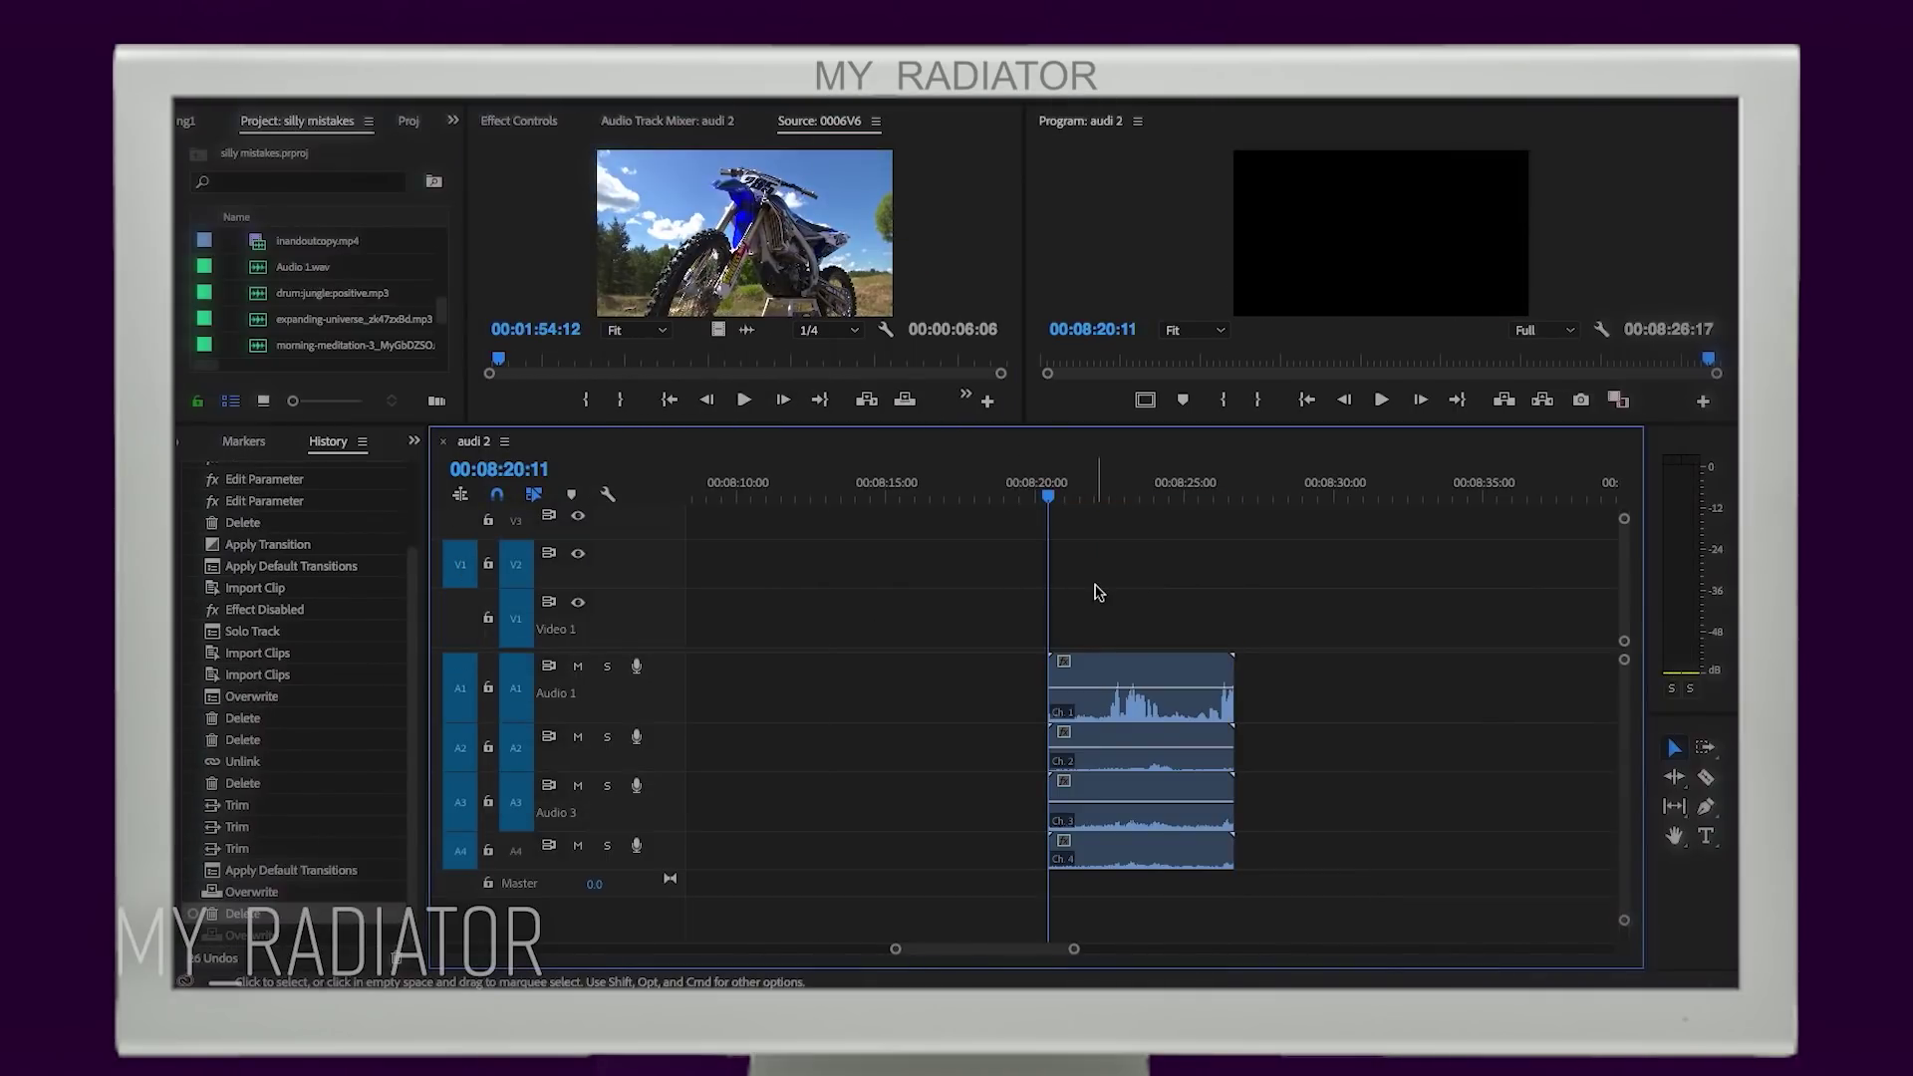
key("period")
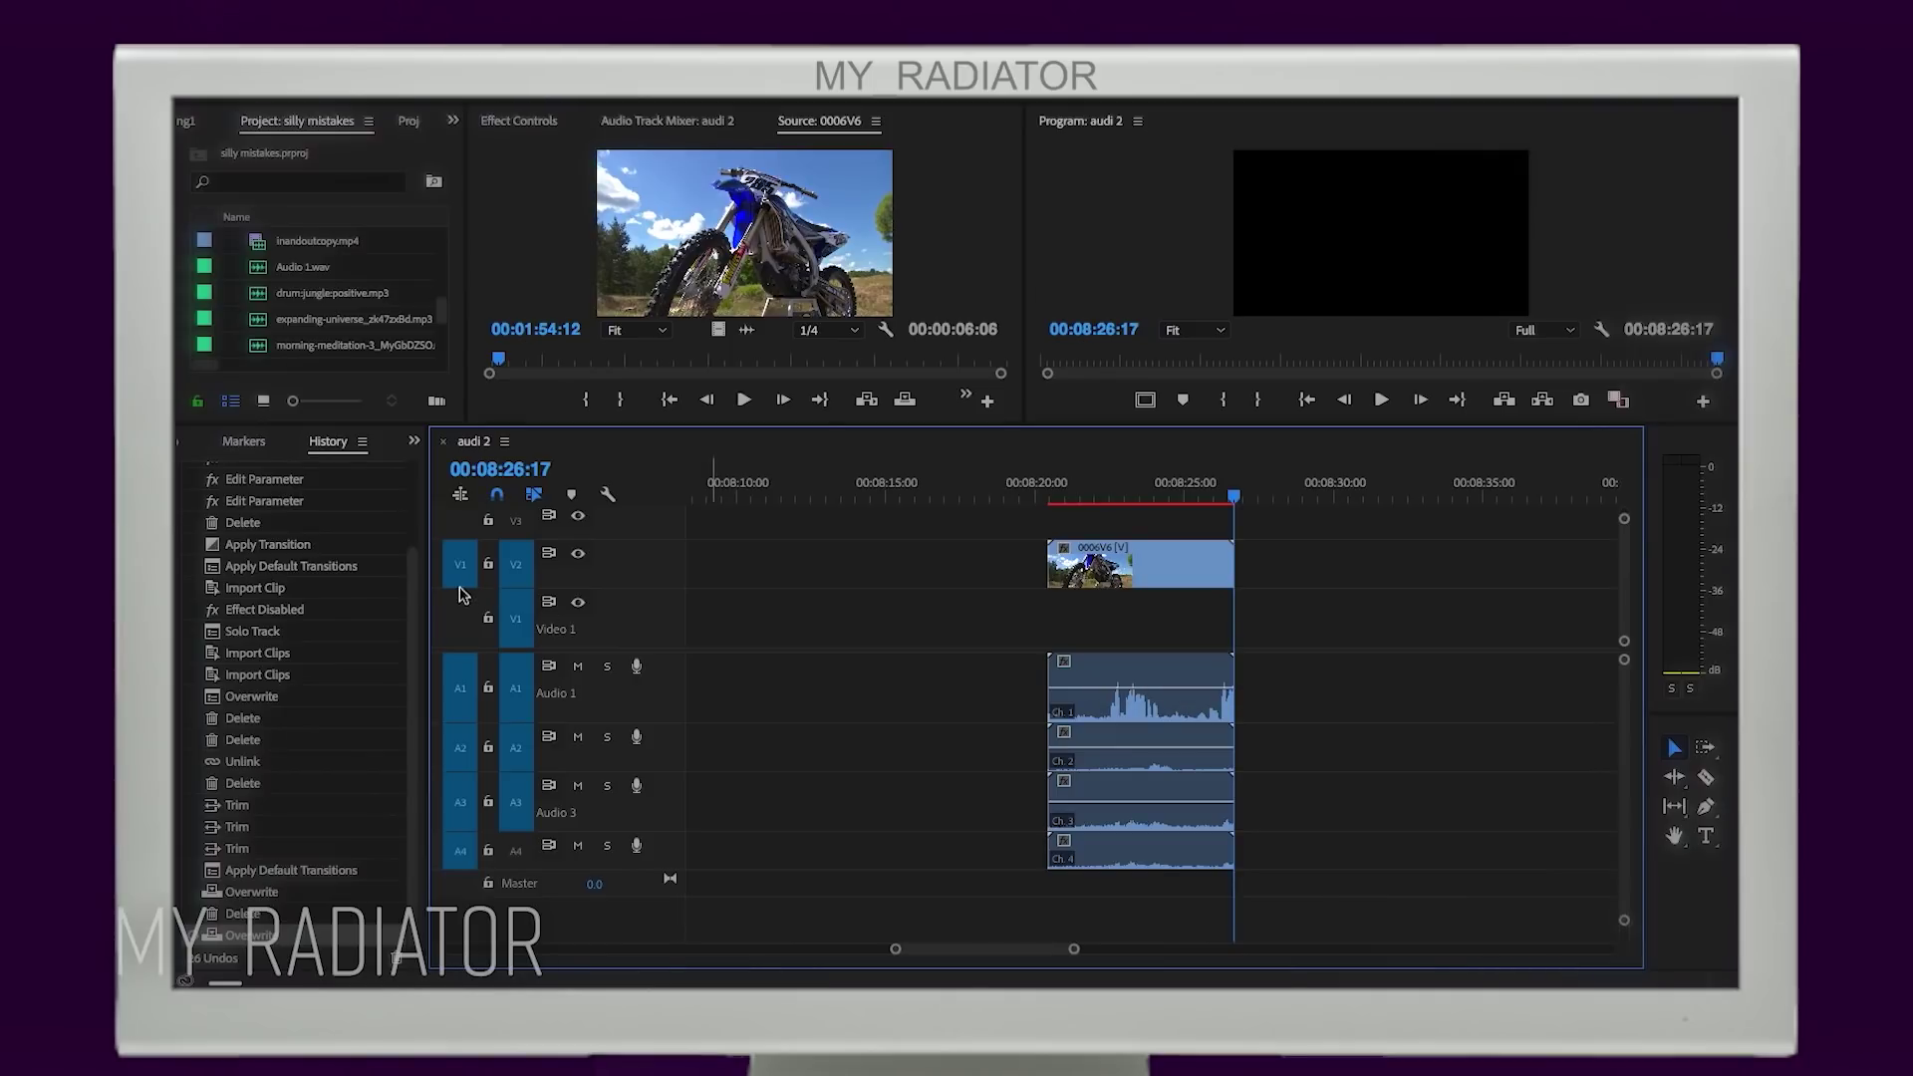
Step: Overwrite 0006V6 onto Video 1 and delete its A2–A4 audio channels
left_click(466, 605)
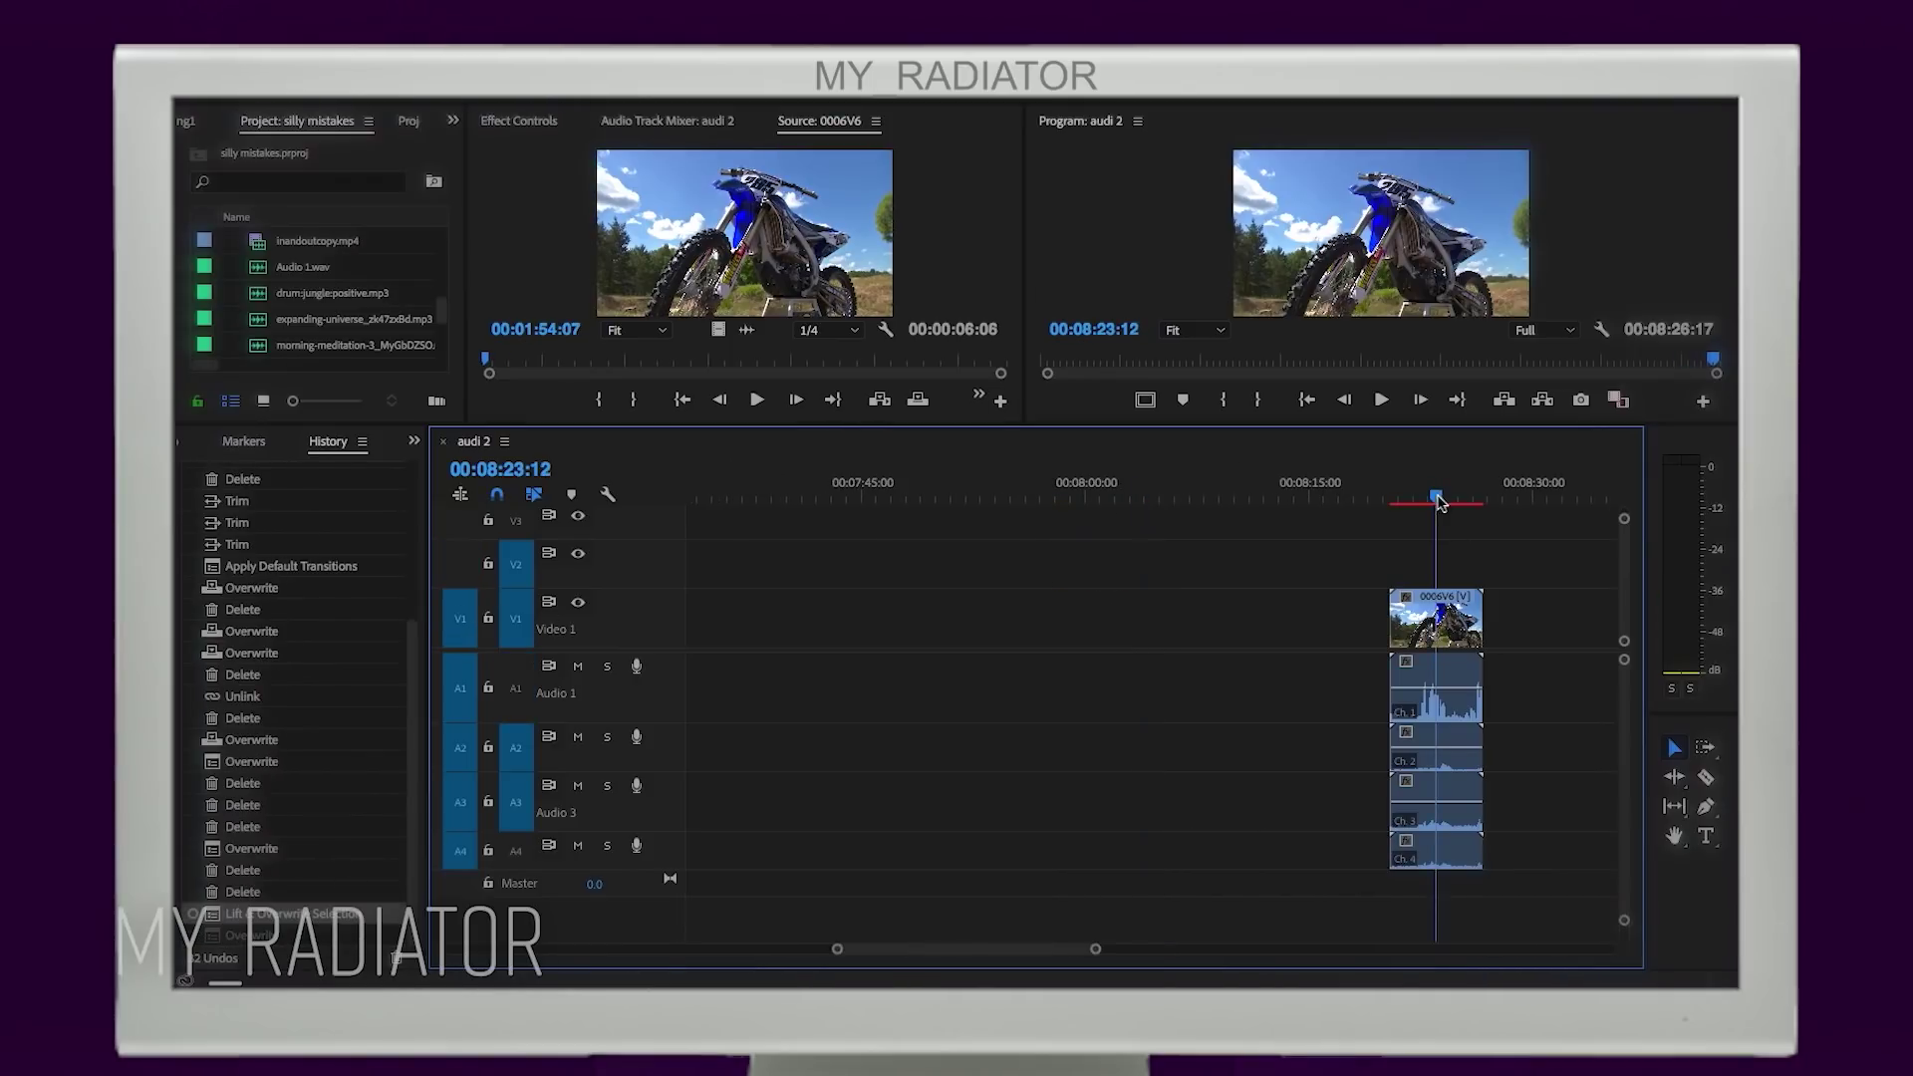
key("equal")
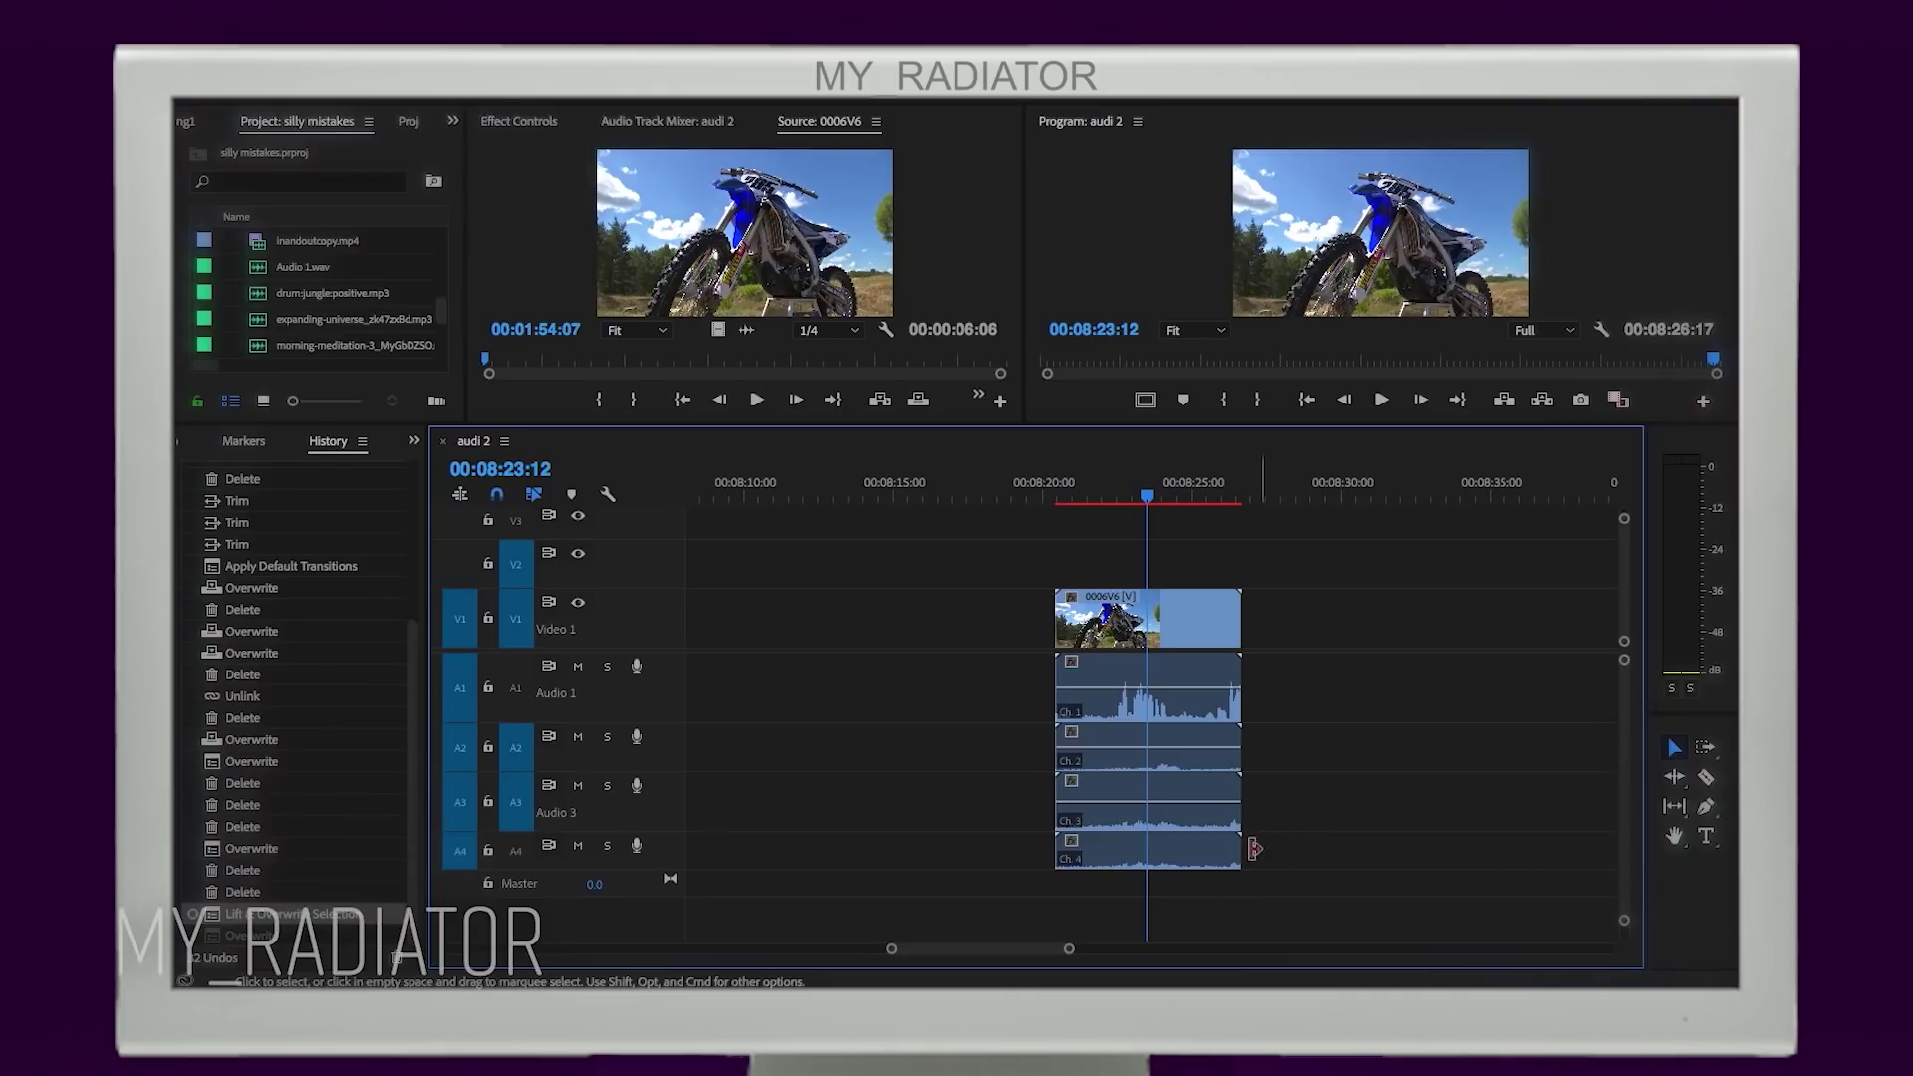
left_click_drag(1246, 817, 1207, 757)
key("Delete")
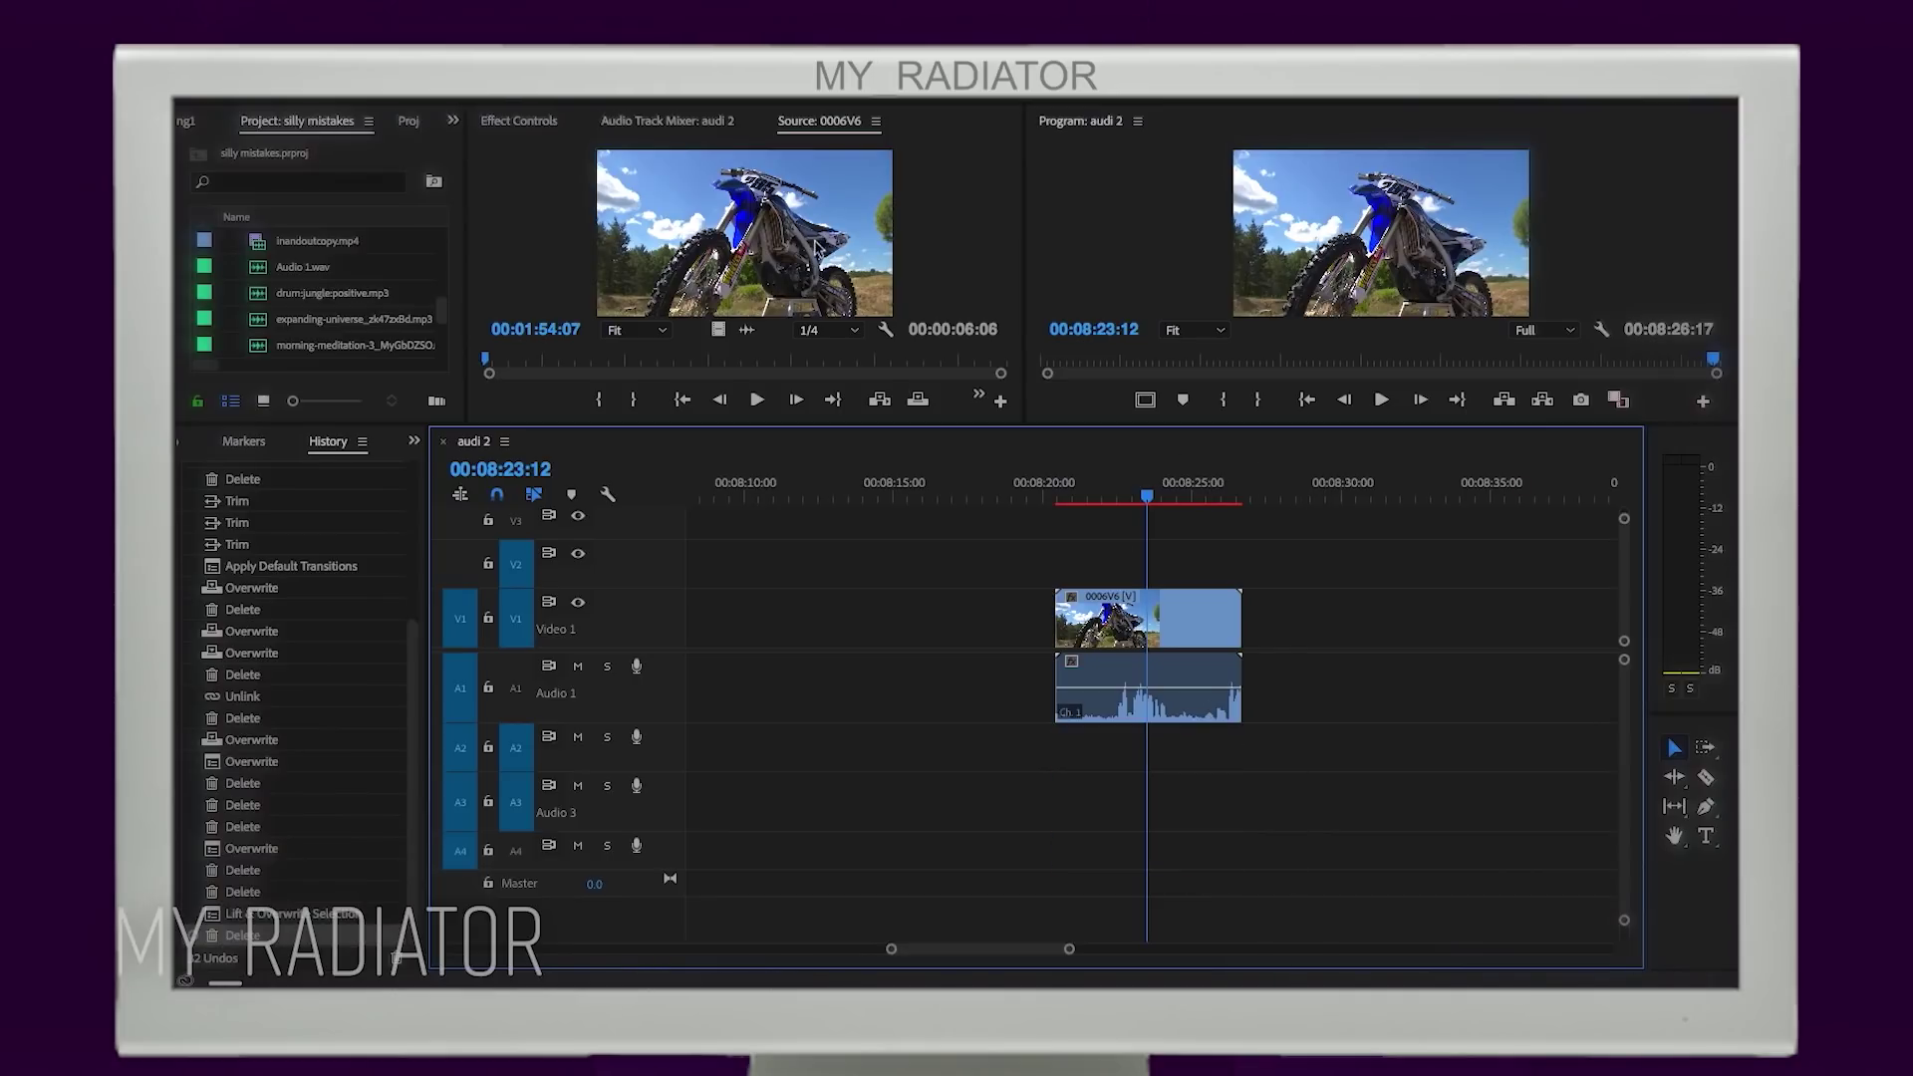
Step: Drop a second 0006V6 copy, keep only its Ch 2–Ch 4 audio, and move them under the original clip
left_click_drag(744, 232, 1300, 702)
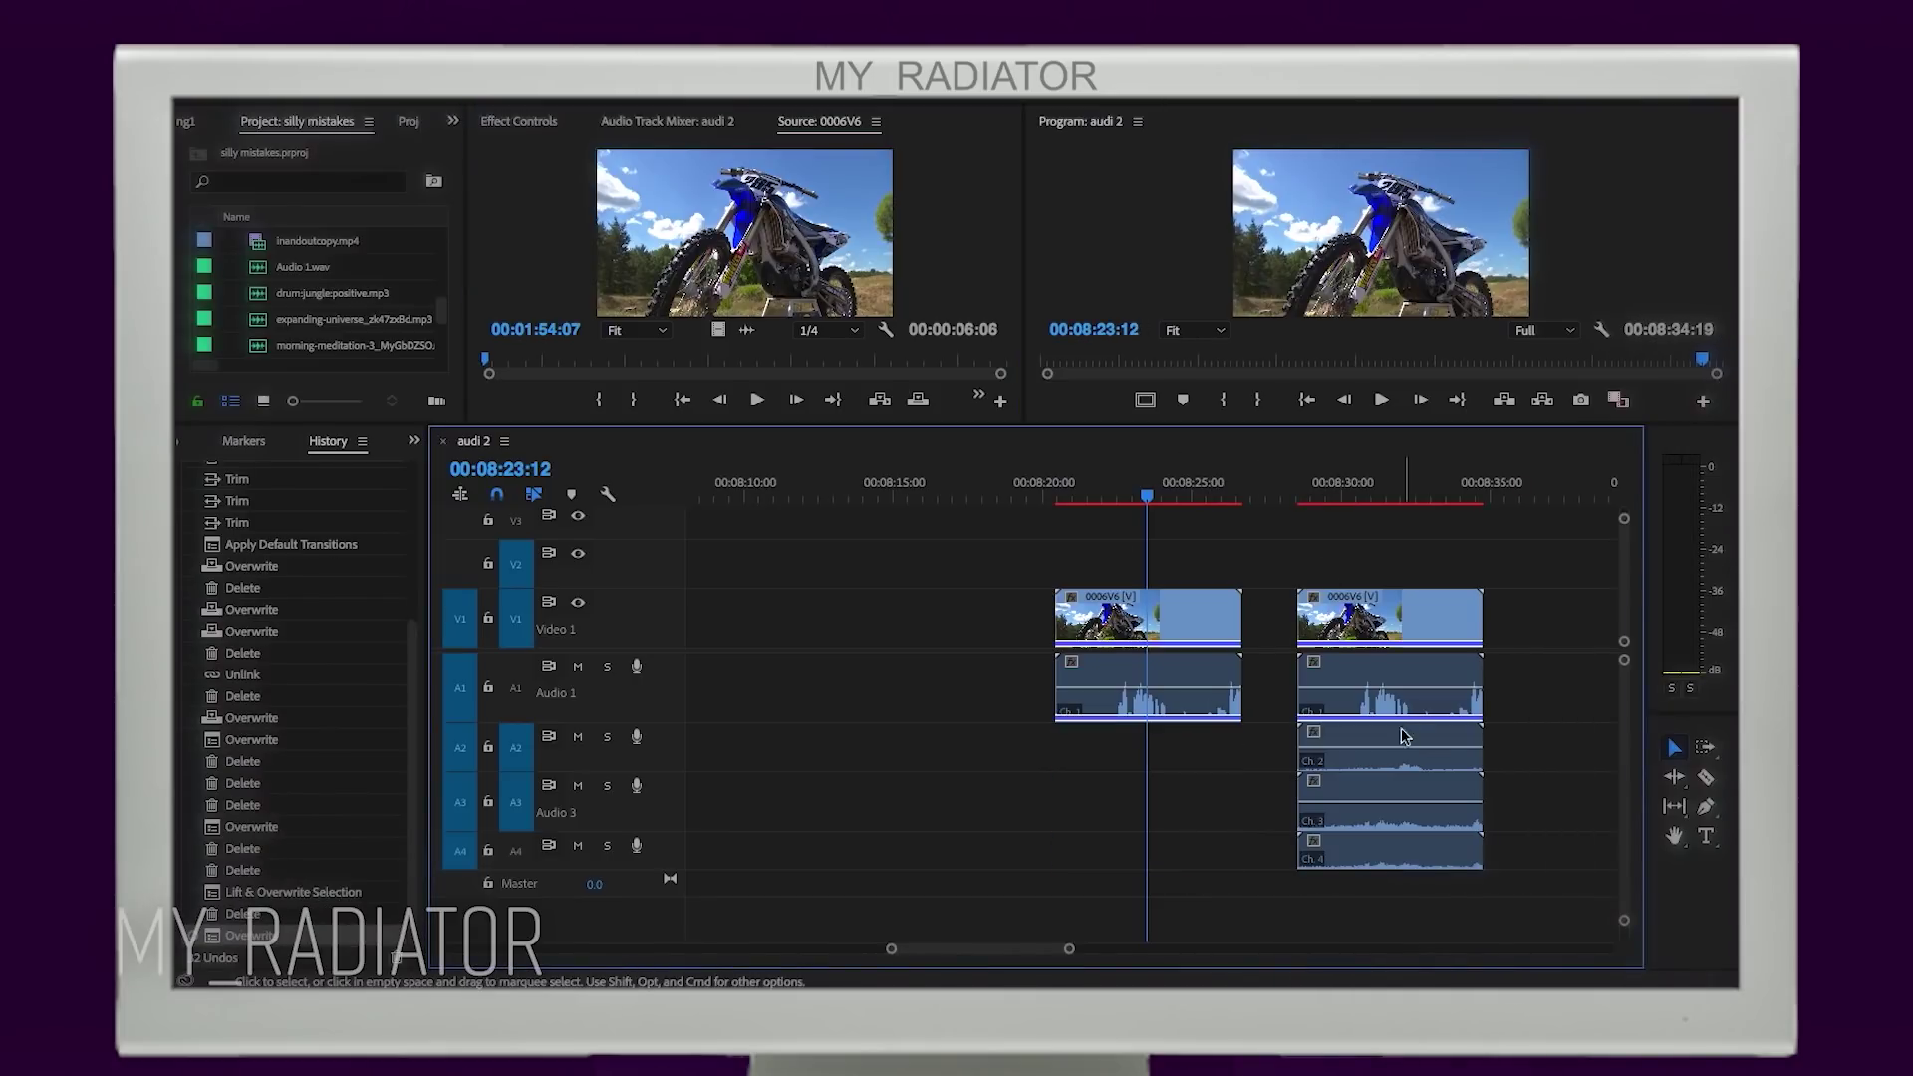
left_click(1375, 693)
key("Delete")
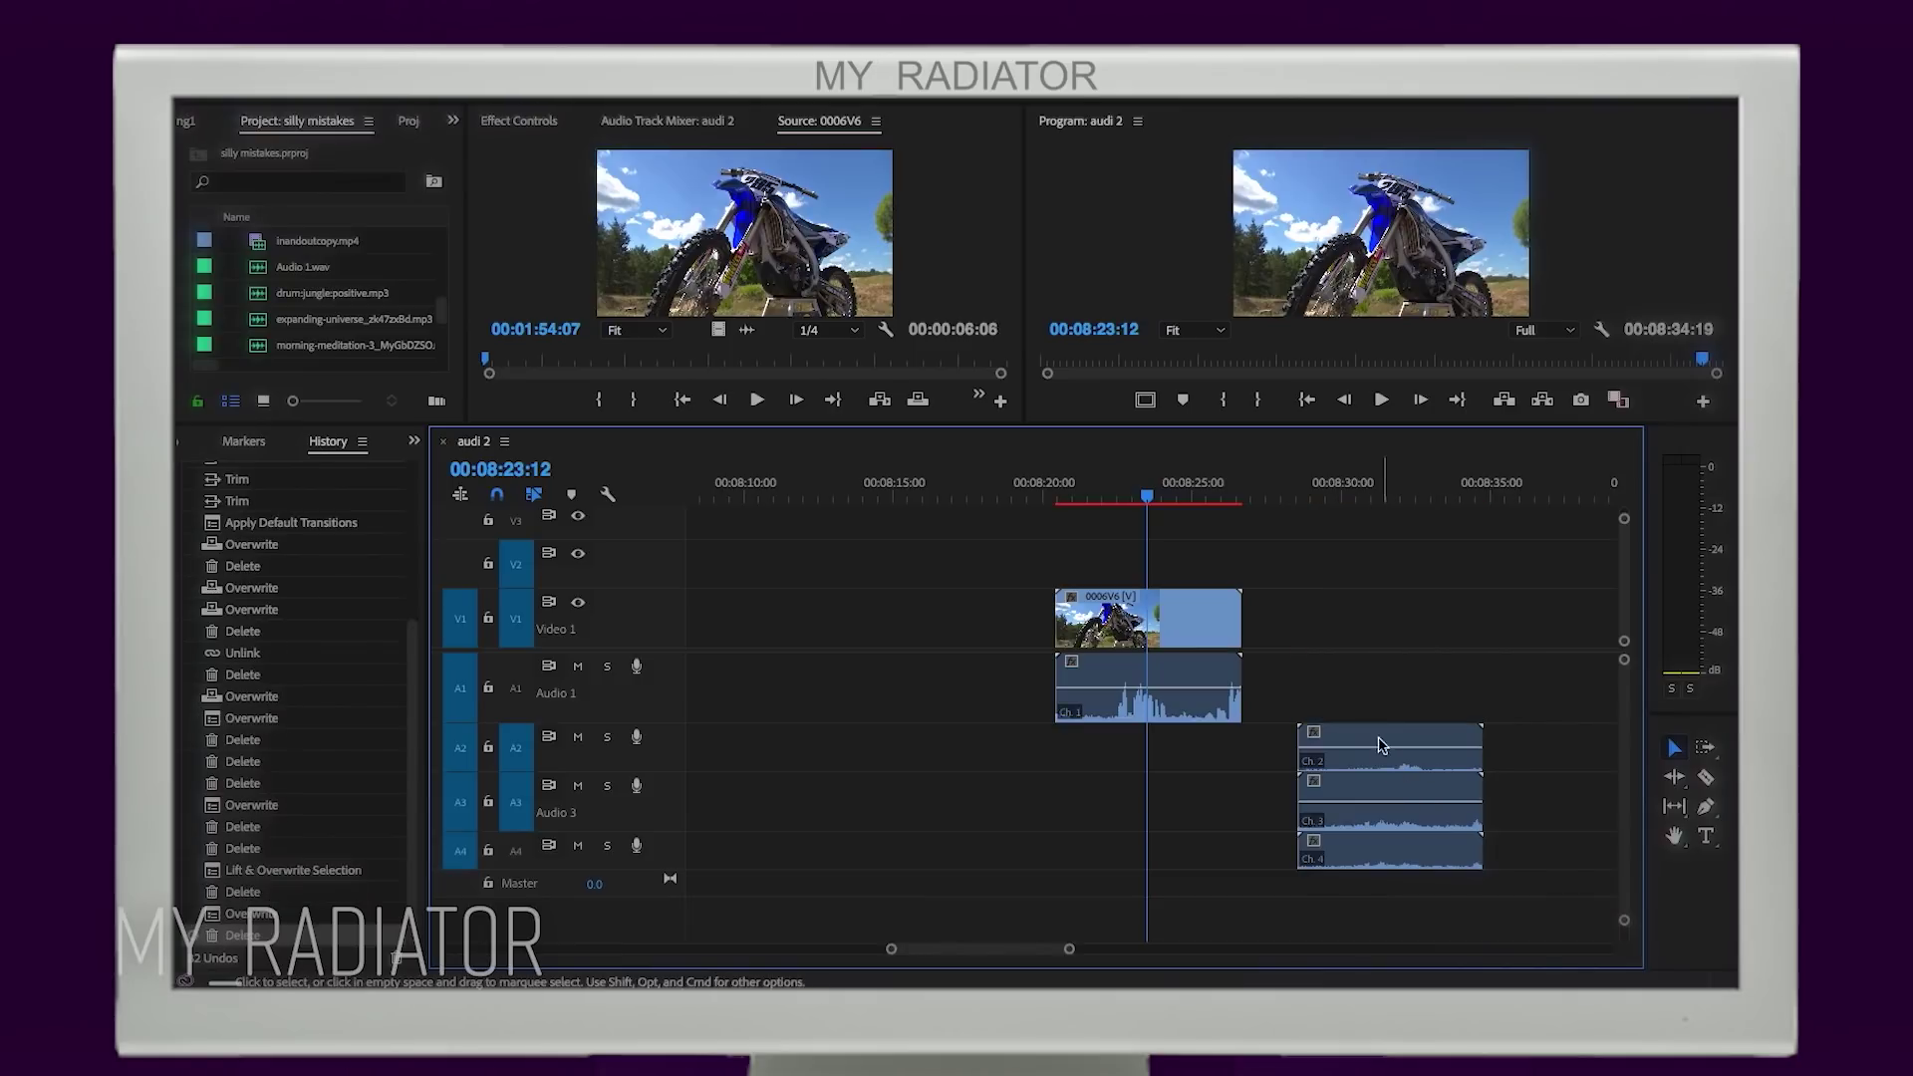
left_click(1408, 823)
left_click_drag(1371, 747, 1128, 748)
left_click(1278, 580)
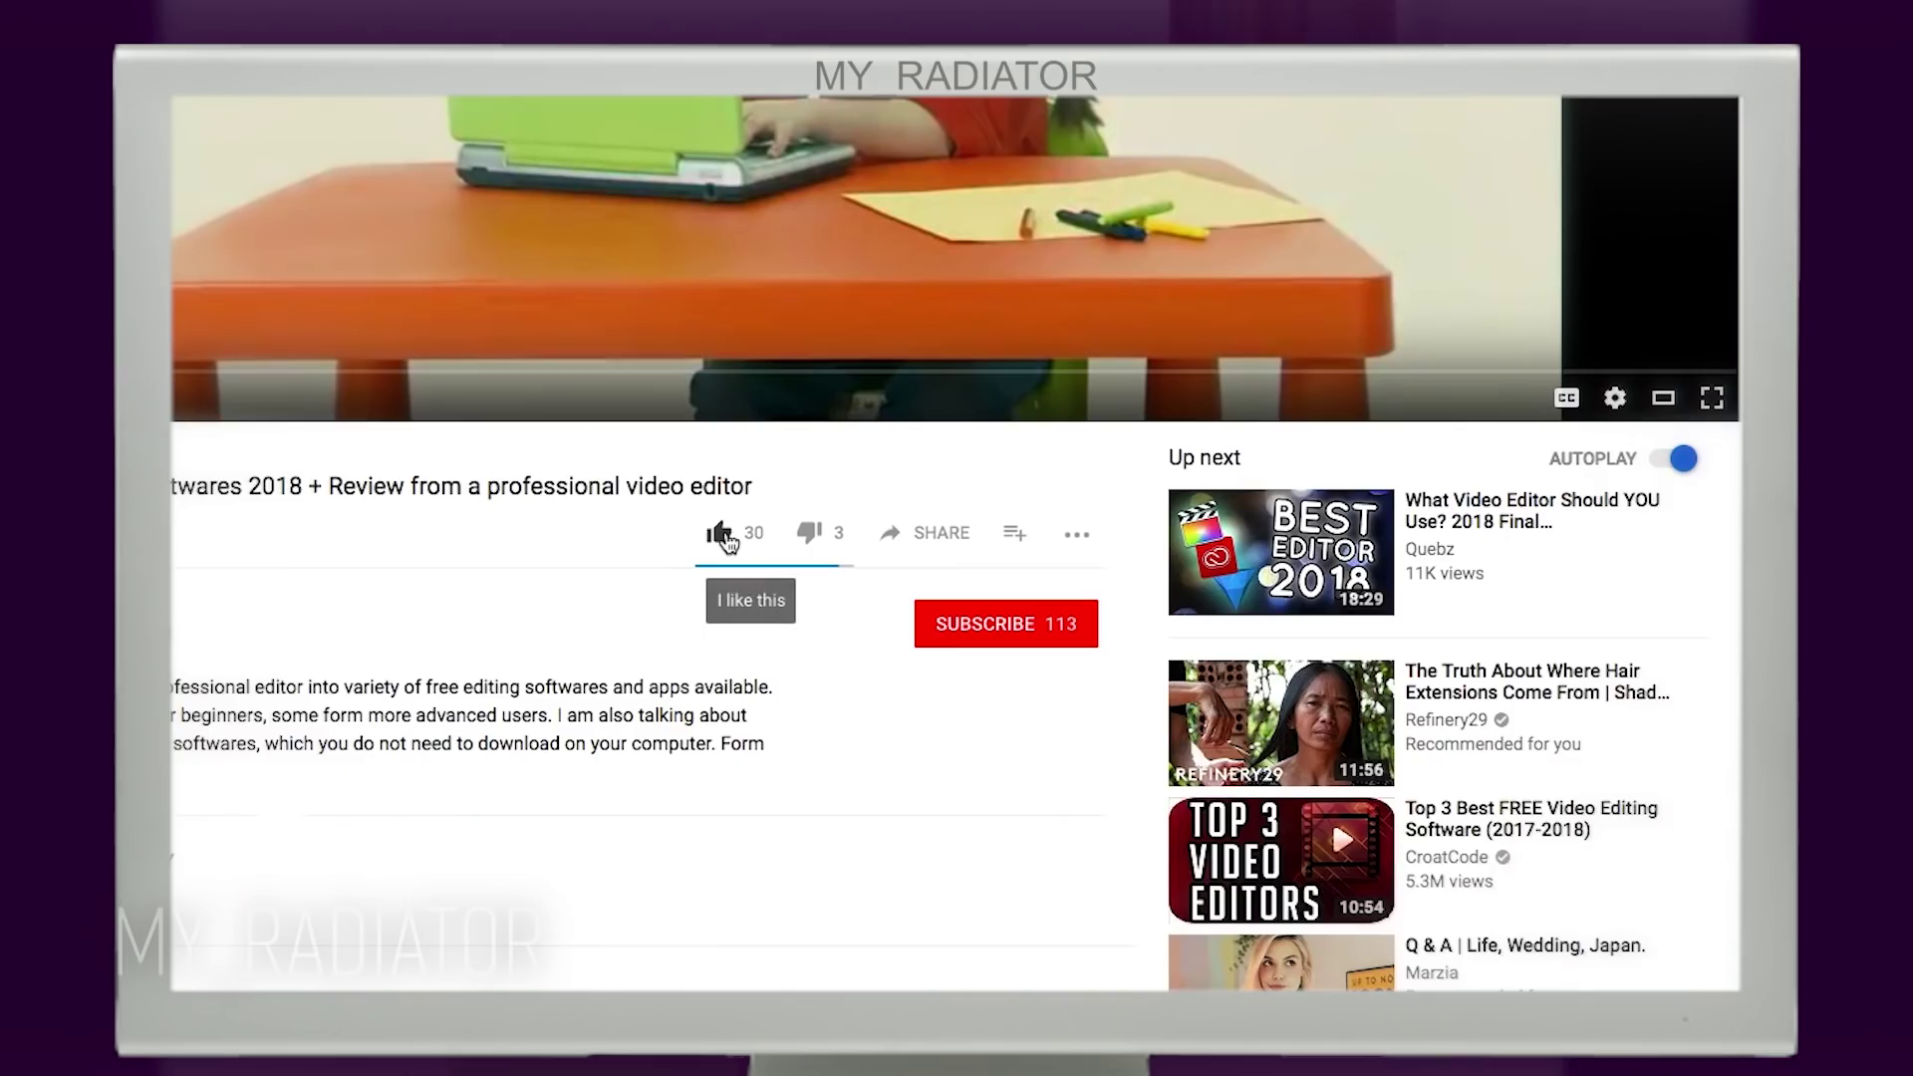
Step: Like the video and subscribe to My Radiator with all notifications on
left_click(721, 536)
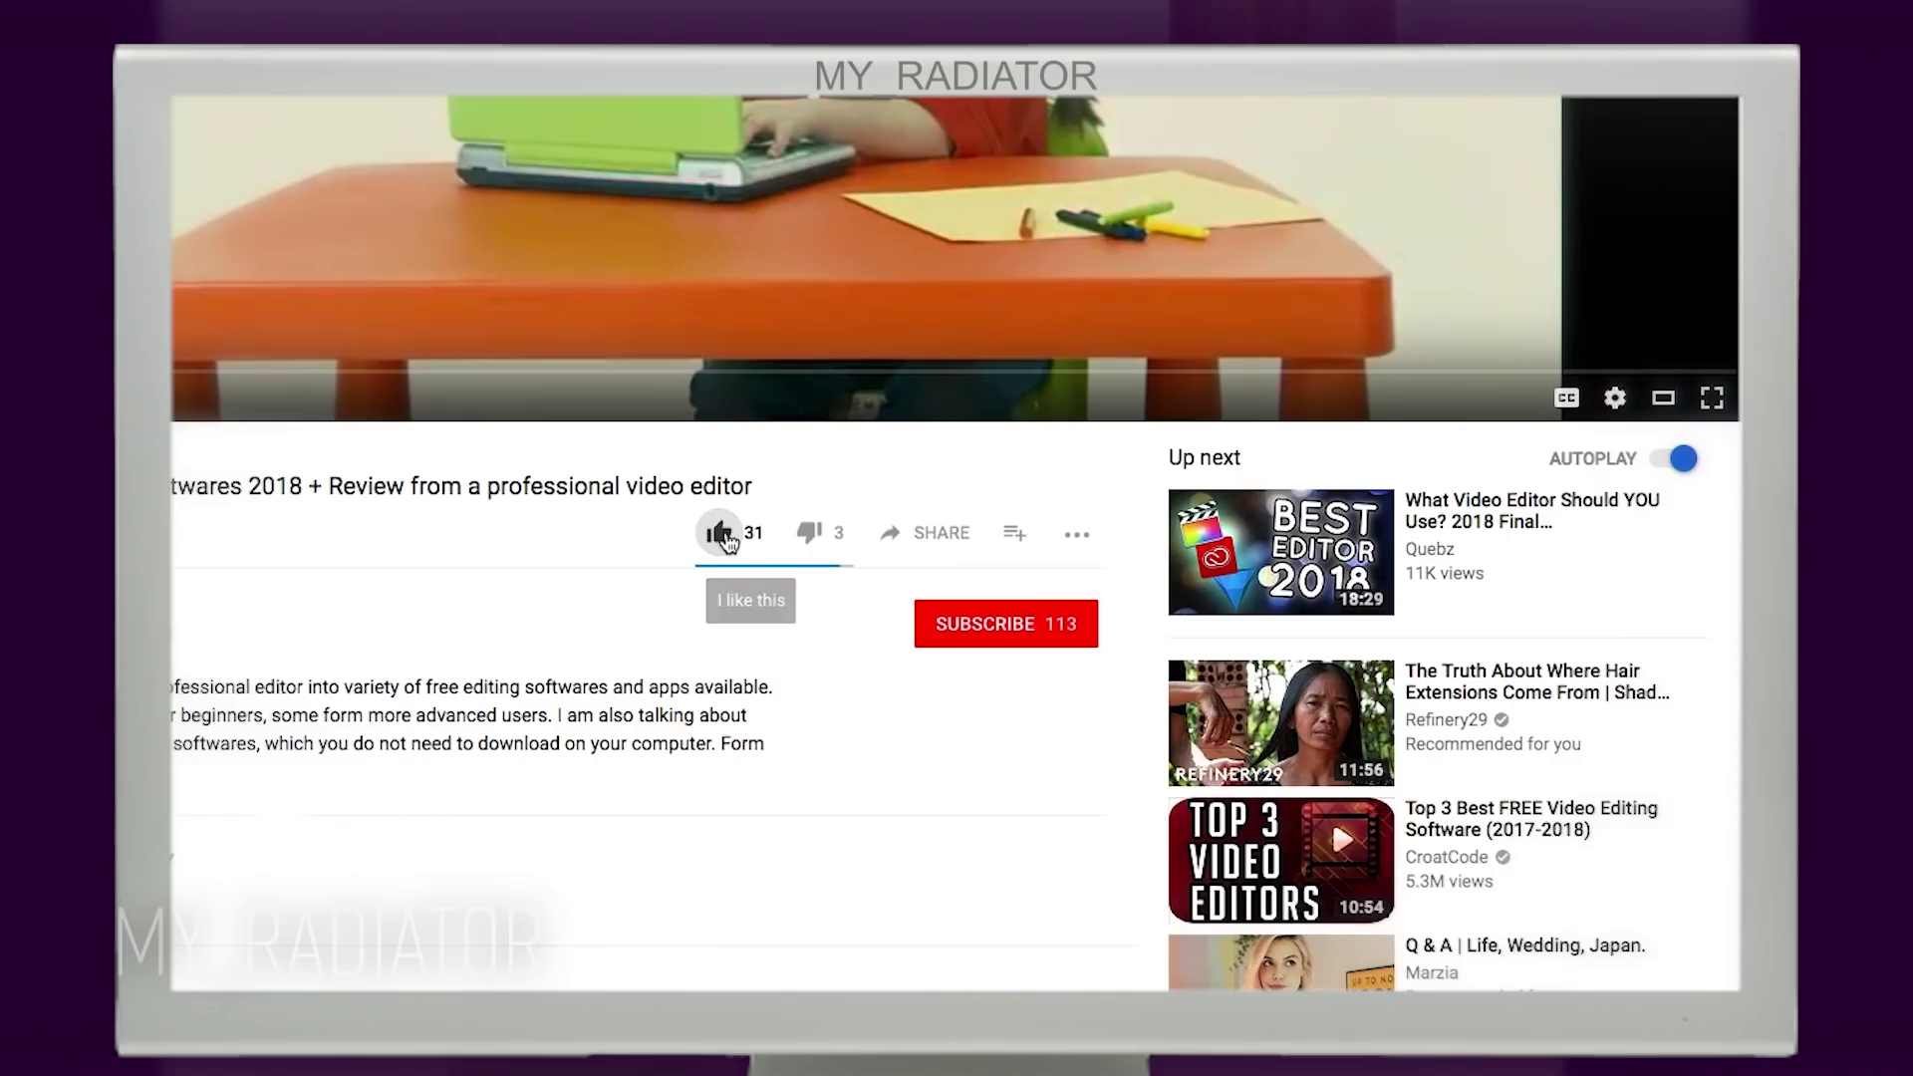
left_click(998, 630)
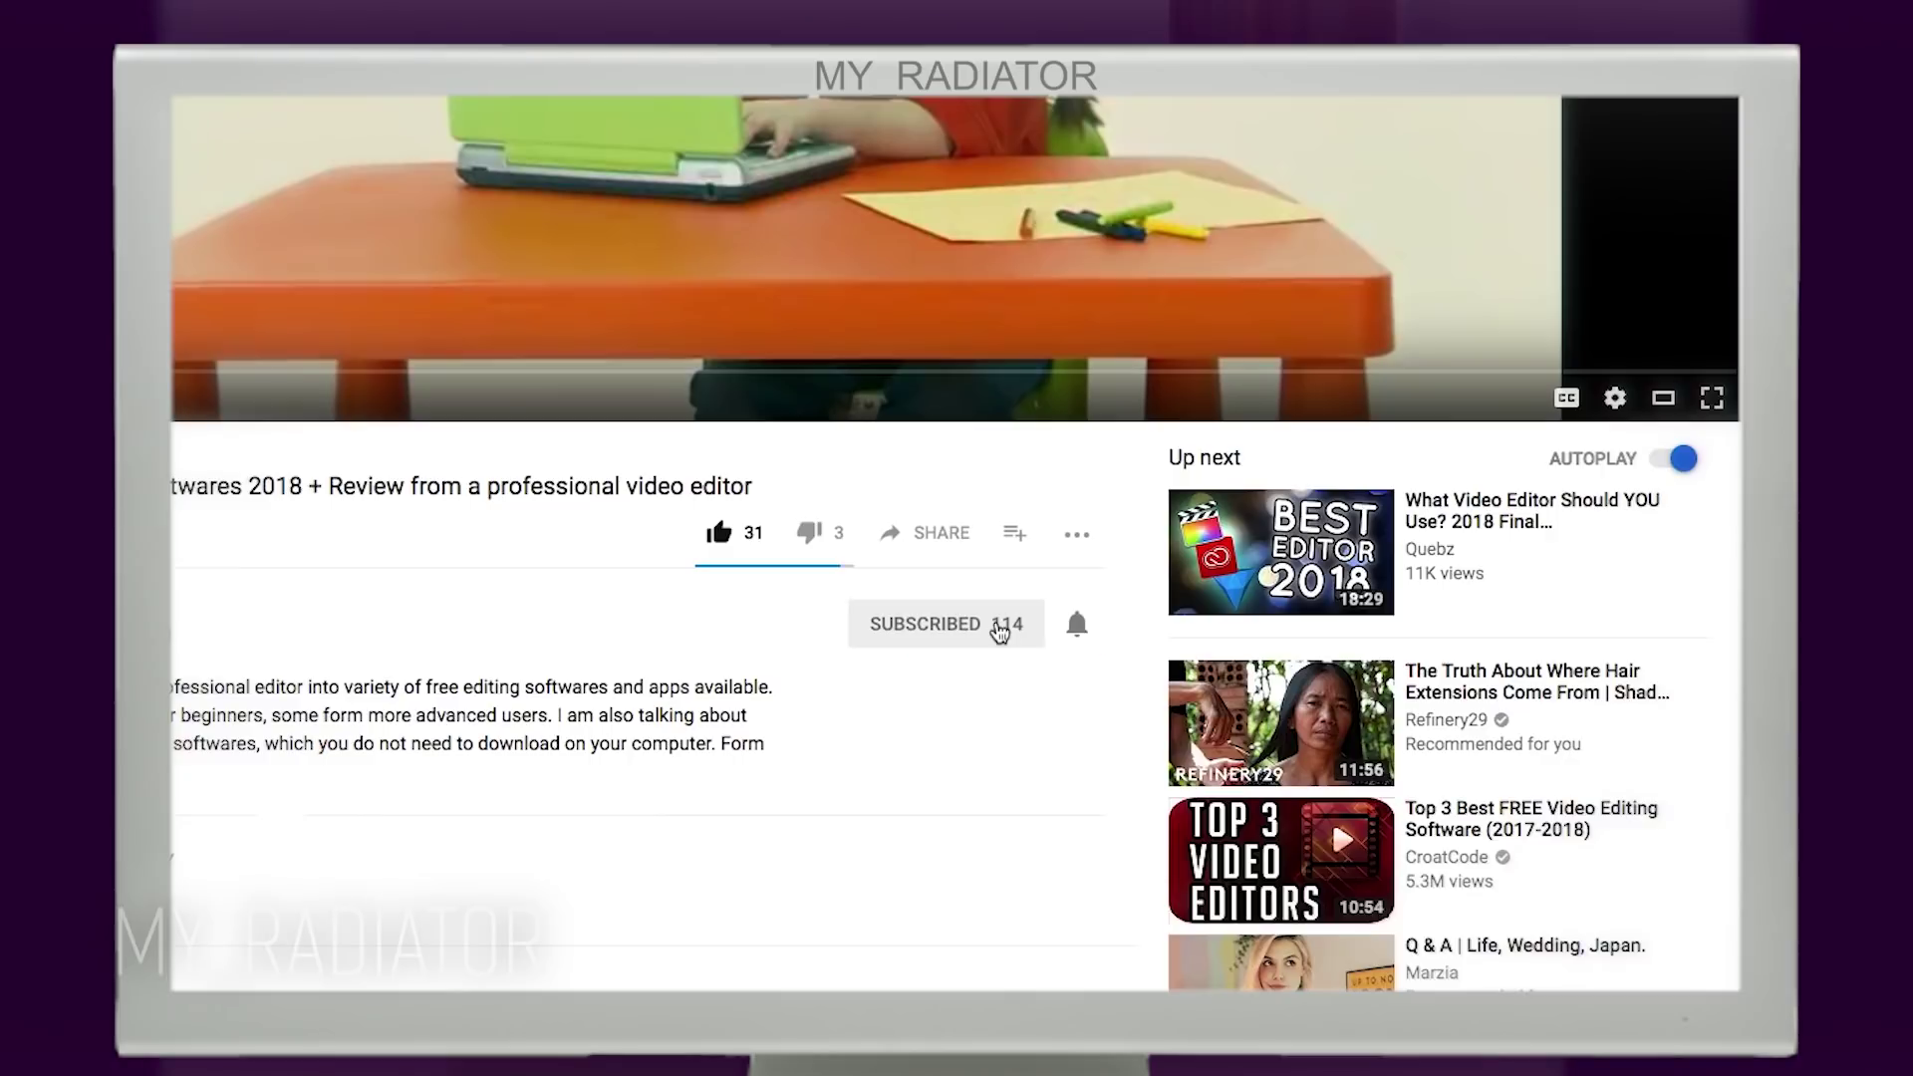
left_click(1088, 635)
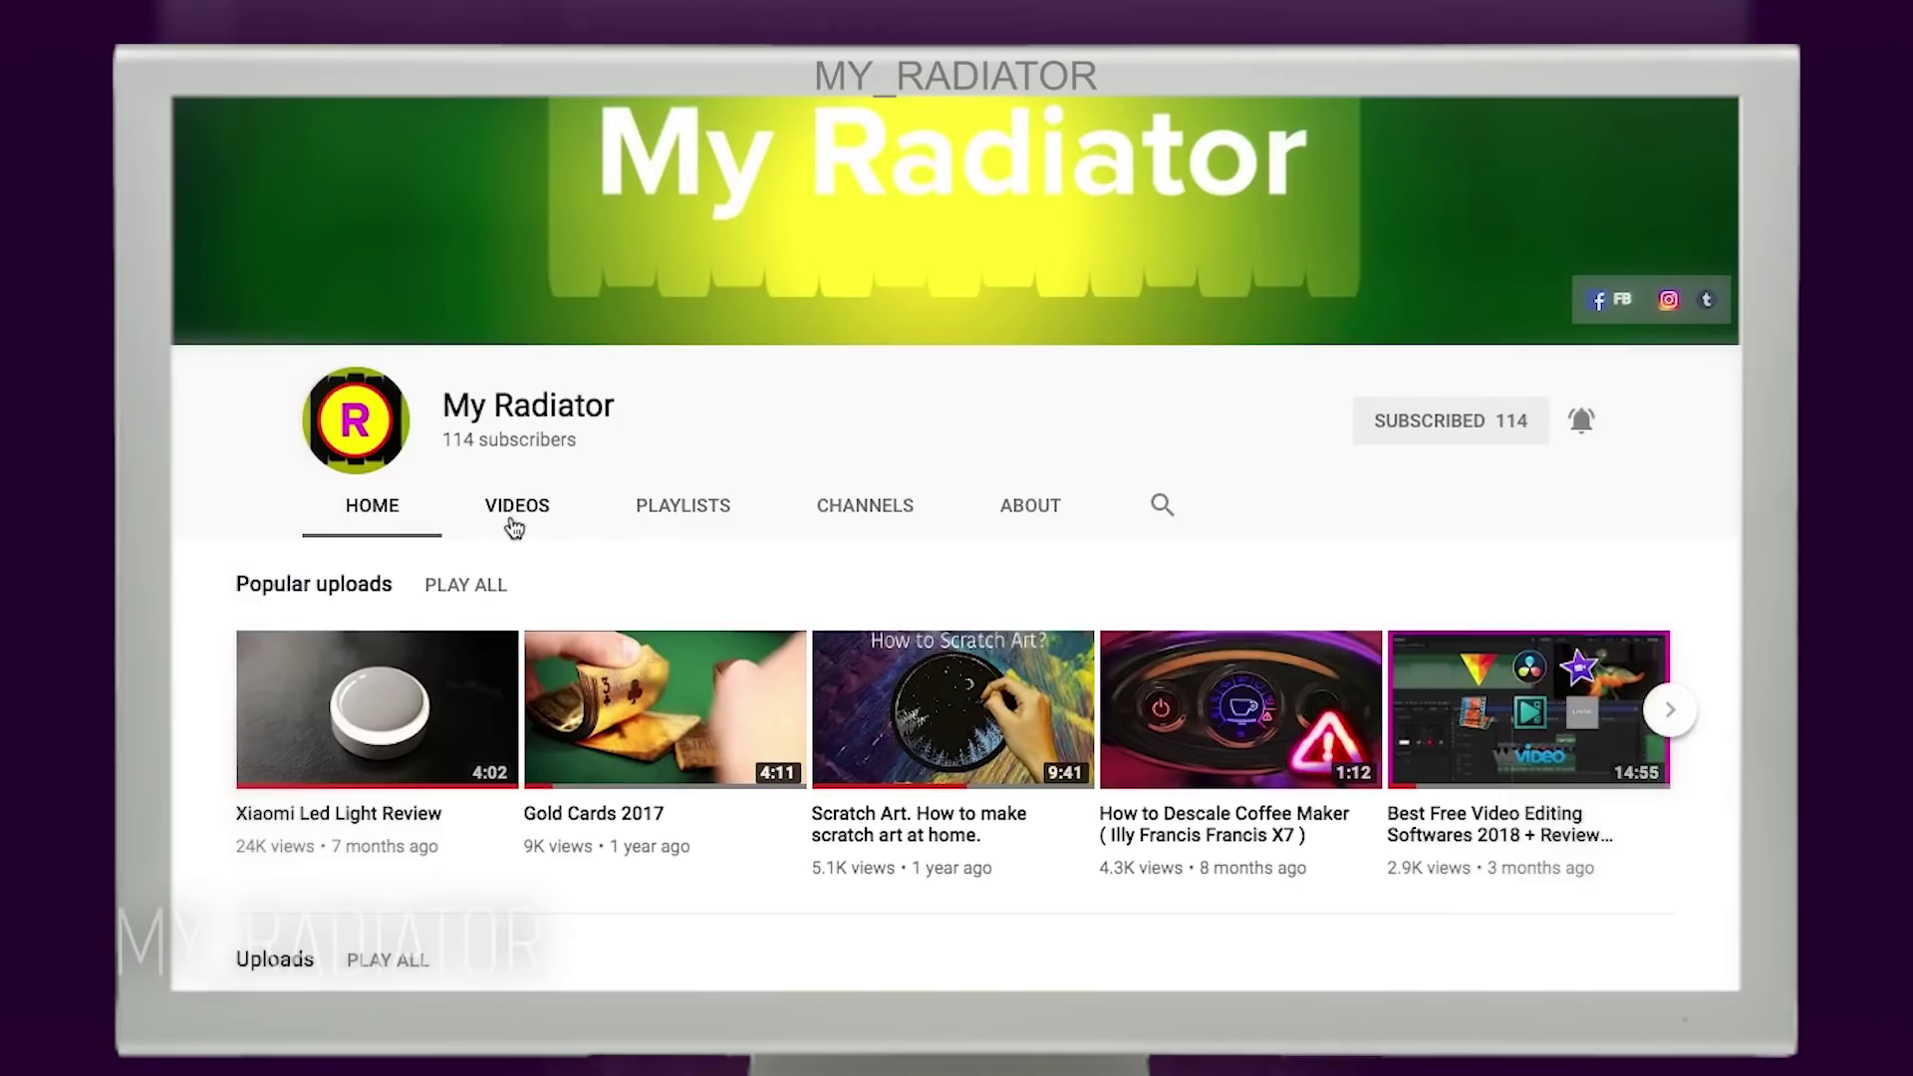
Step: Browse the channel's Videos tab, then start typing a comment
left_click(512, 503)
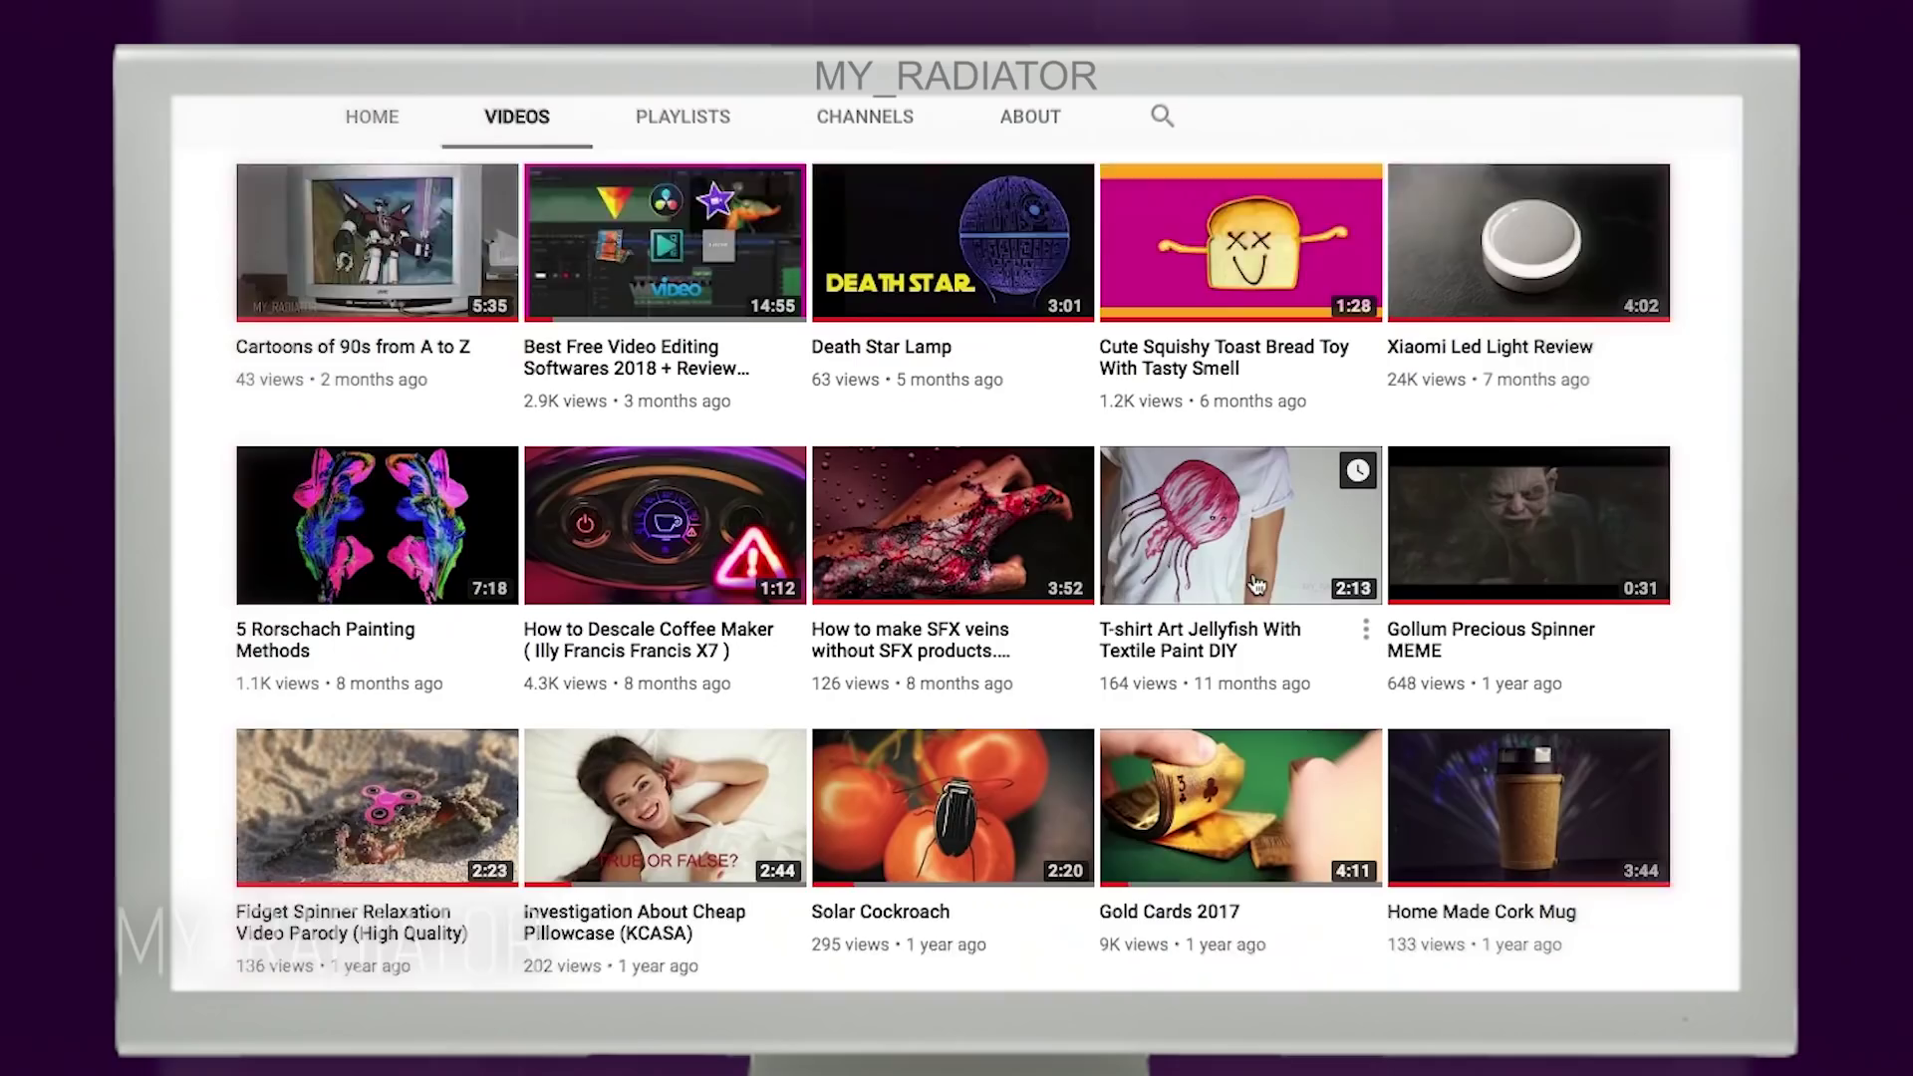
scroll(1186, 558, "down", 6)
scroll(1182, 558, "down", 3)
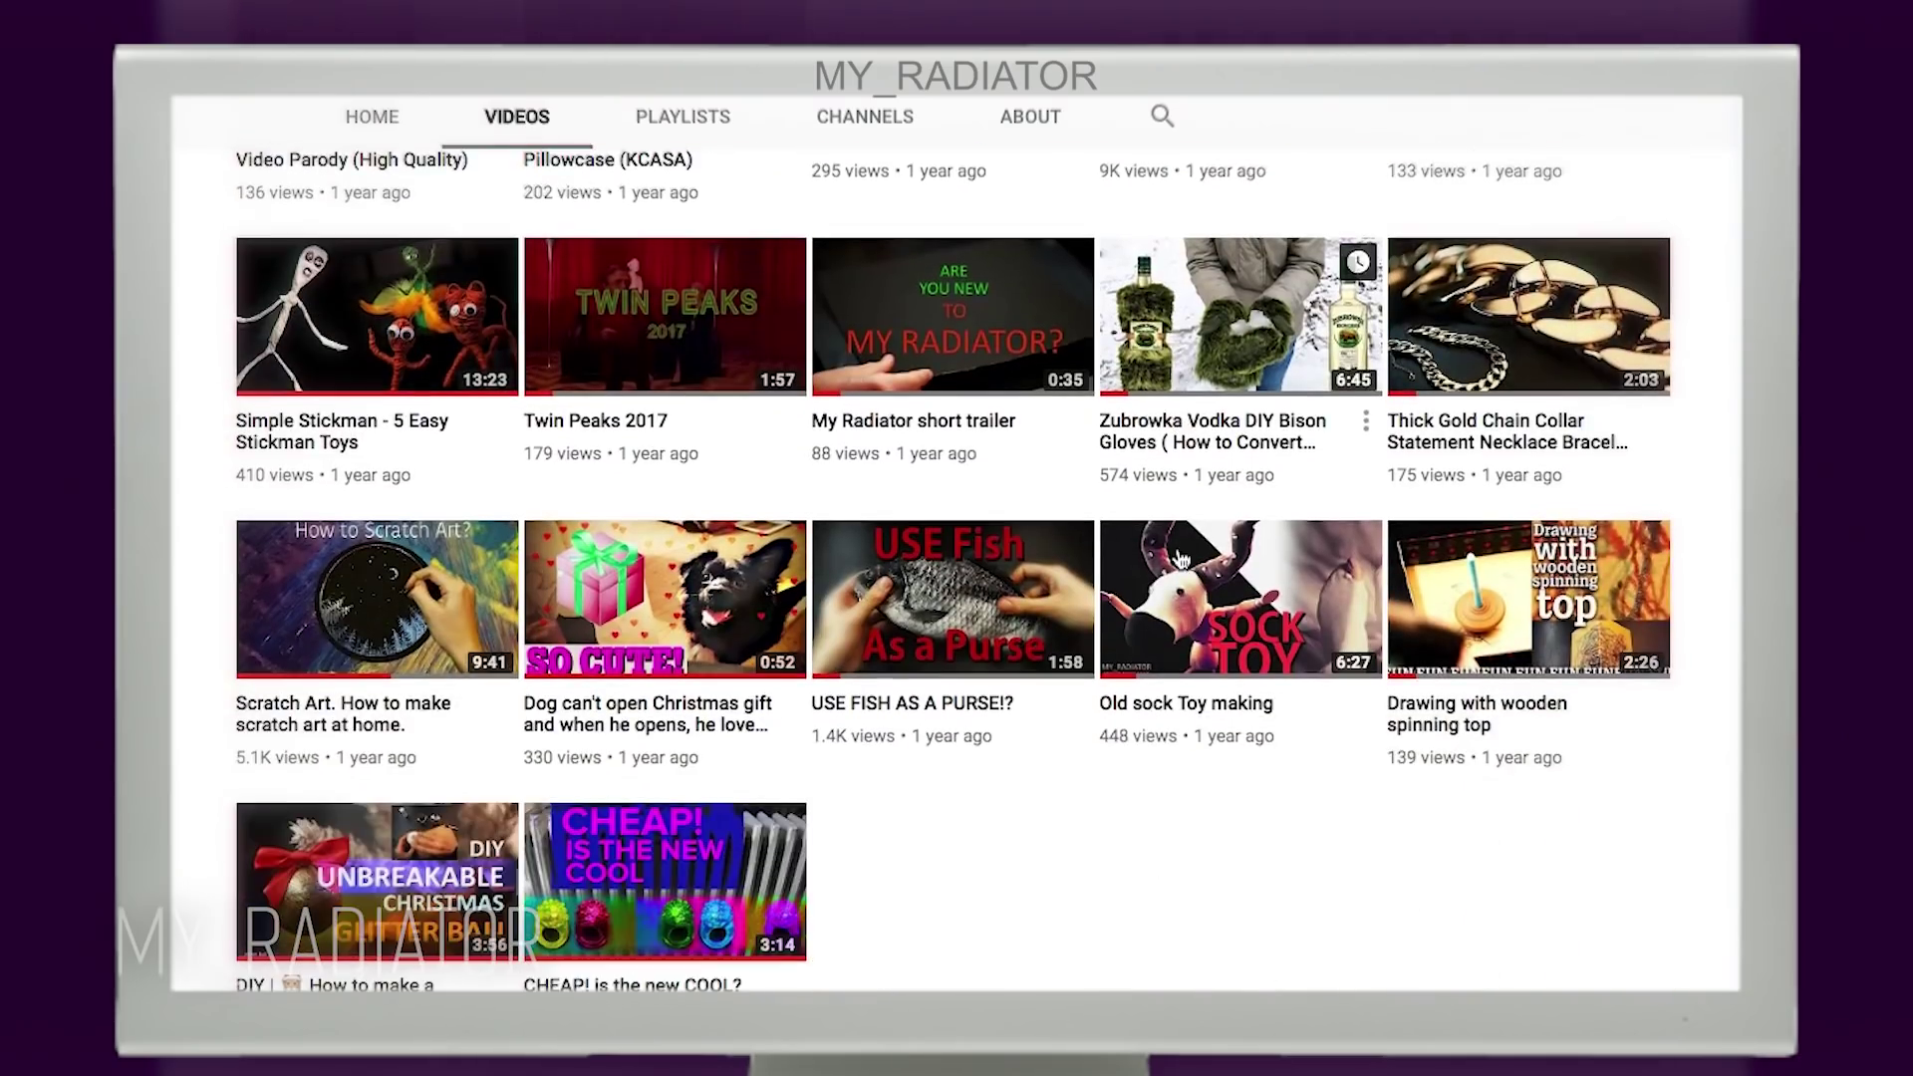
scroll(1182, 558, "up", 9)
scroll(1181, 558, "up", 3)
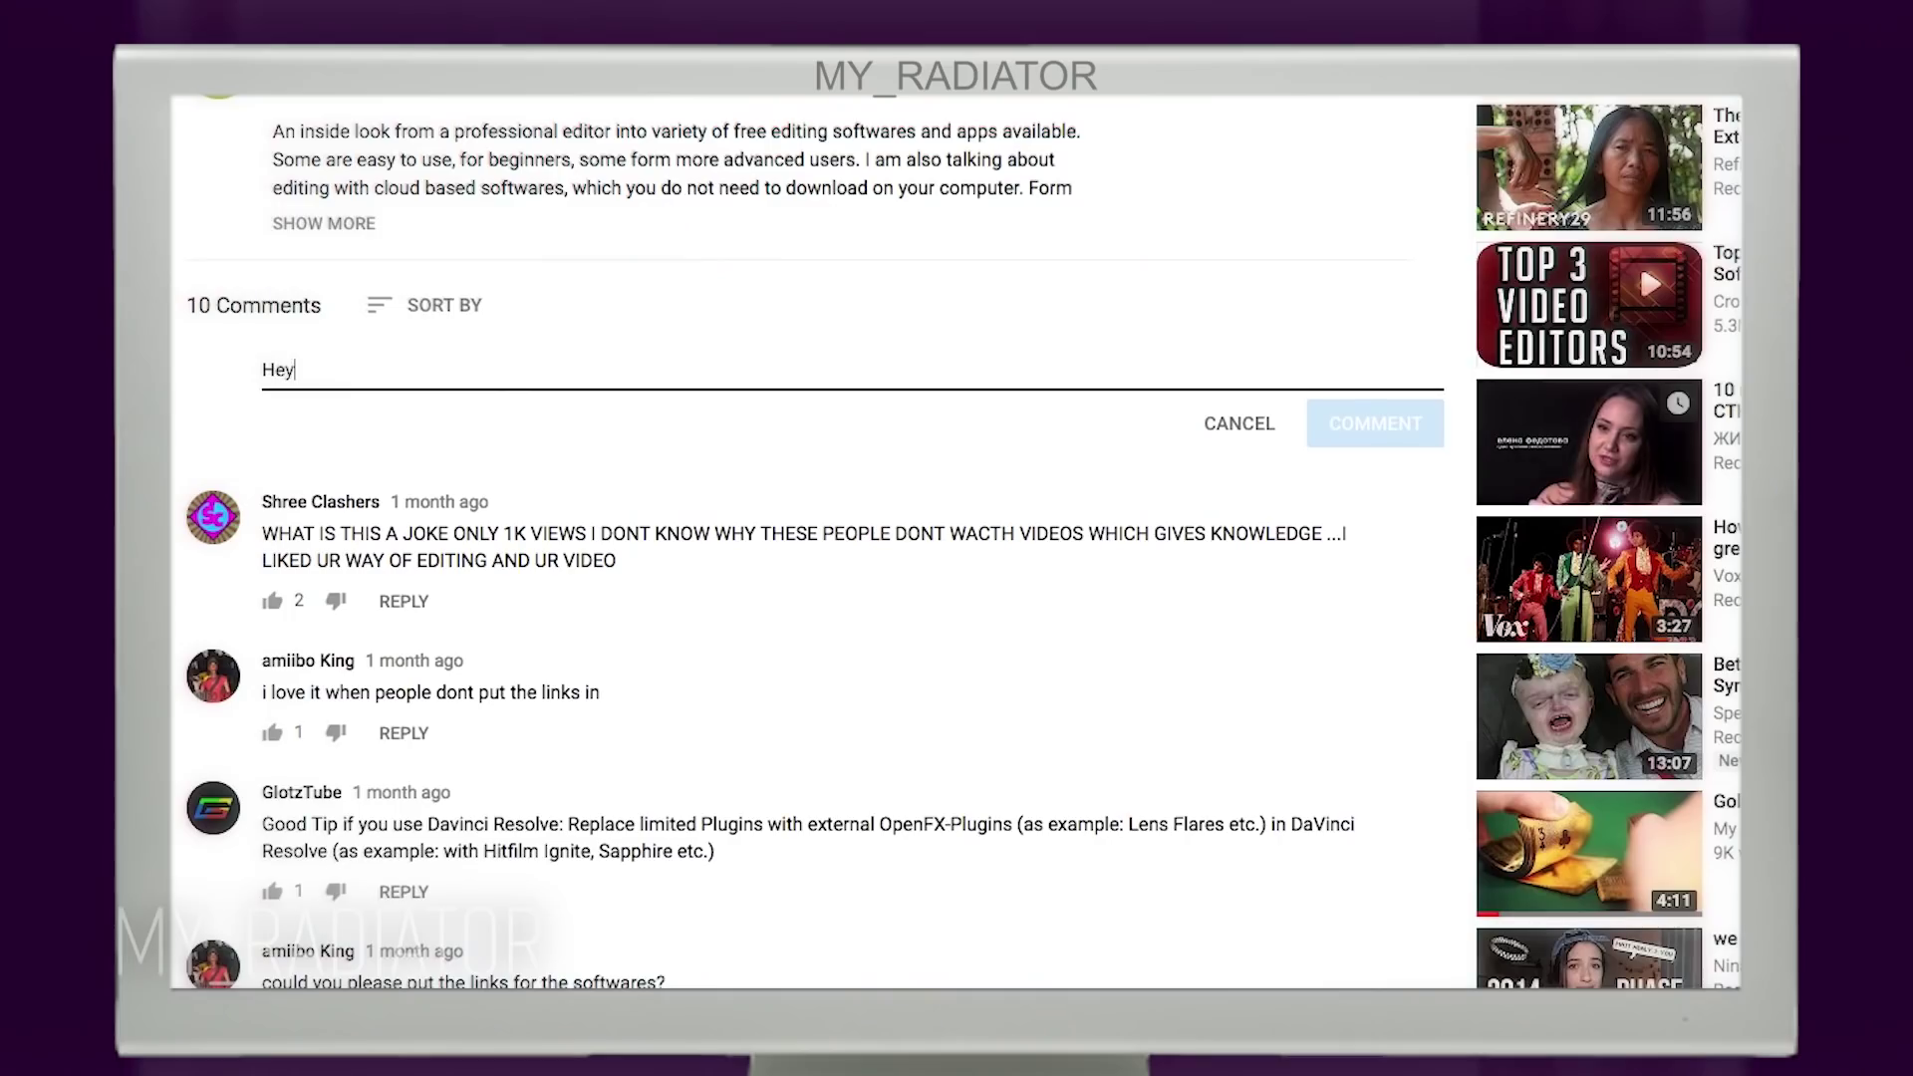
type("I")
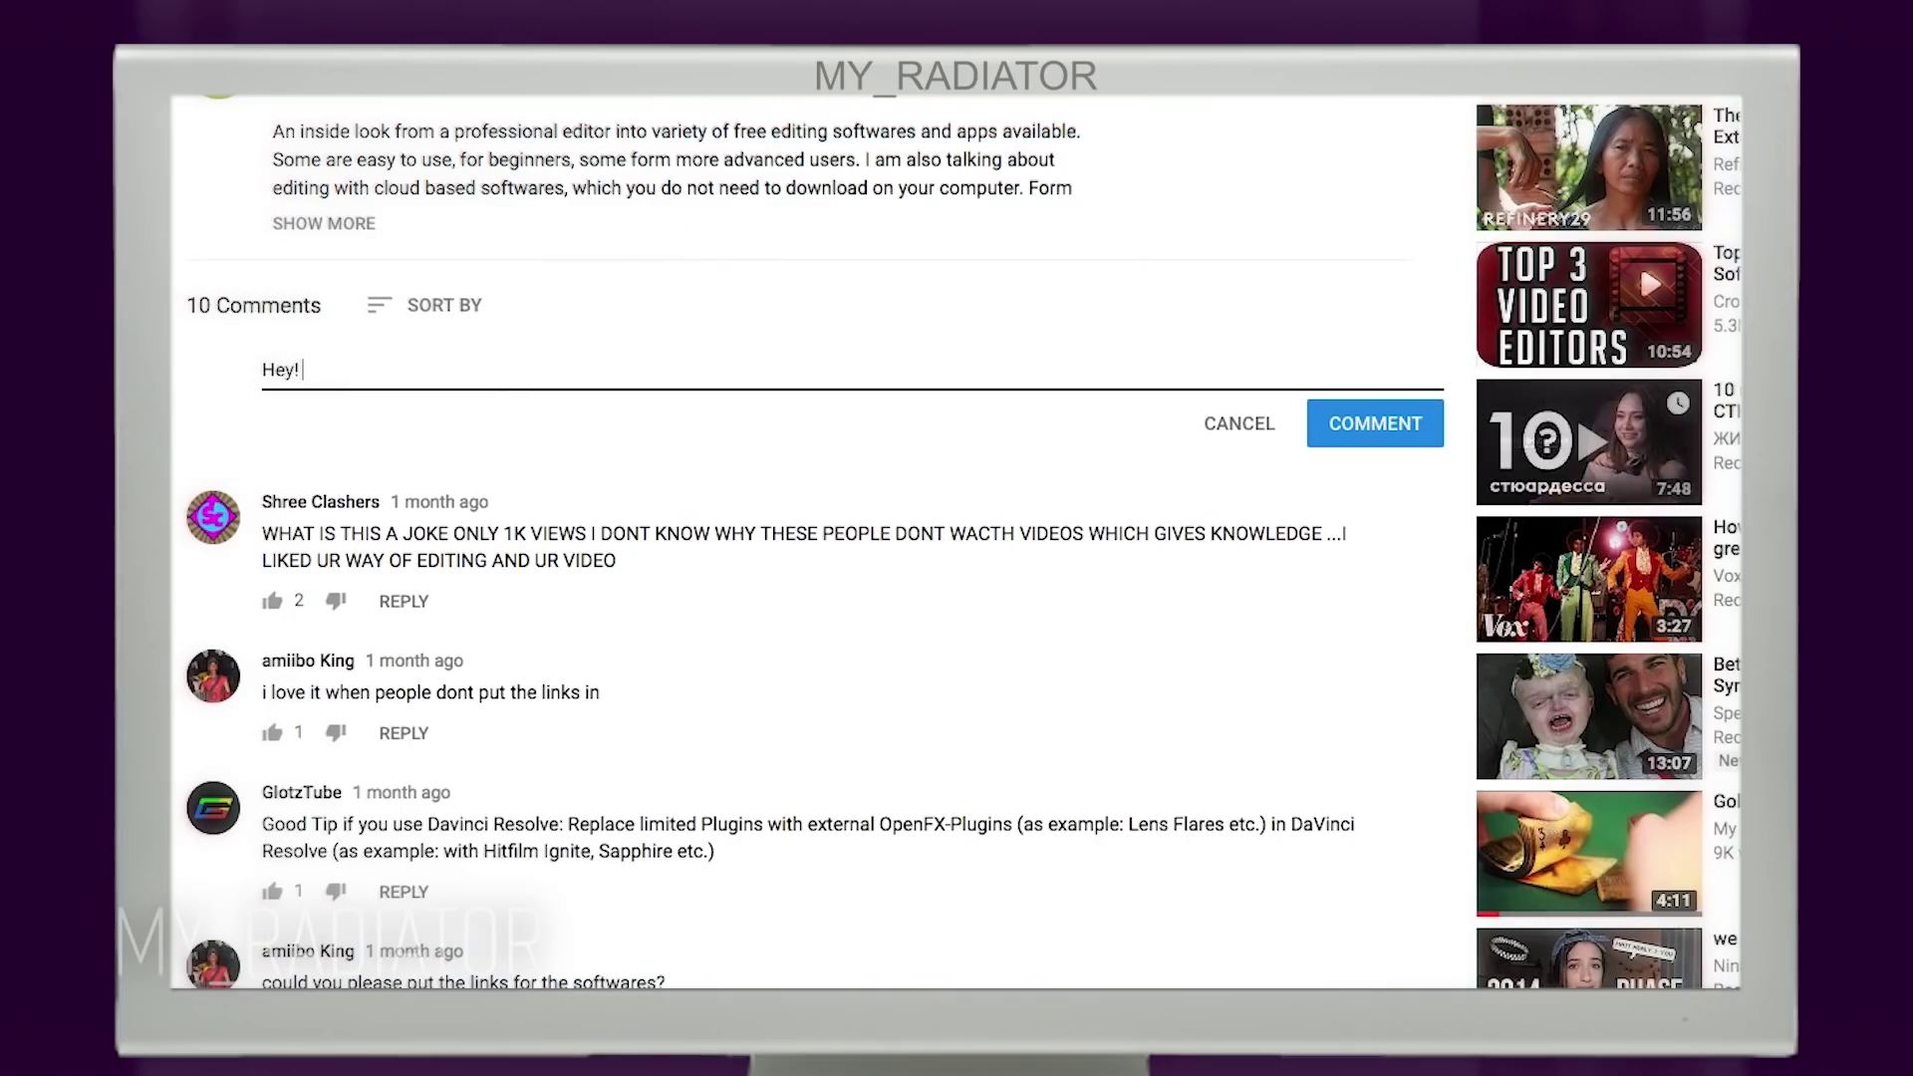